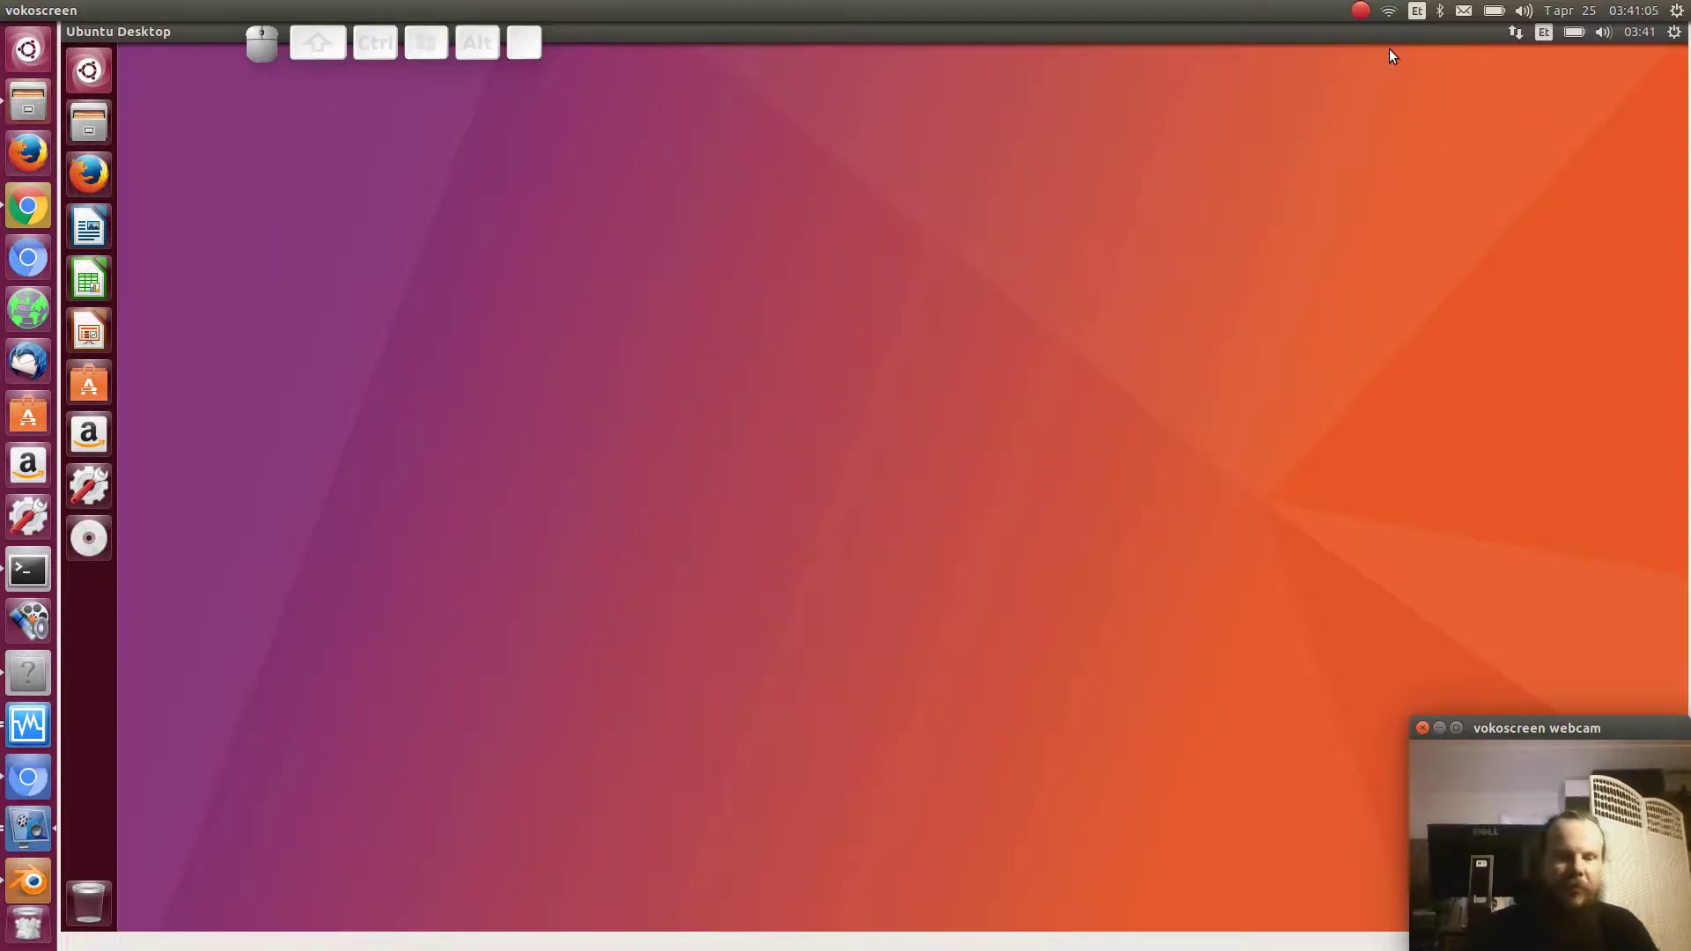
- Focus the Ubuntu virtual machine window, where Firefox shows the GNU Emacs page
left_click(97, 180)
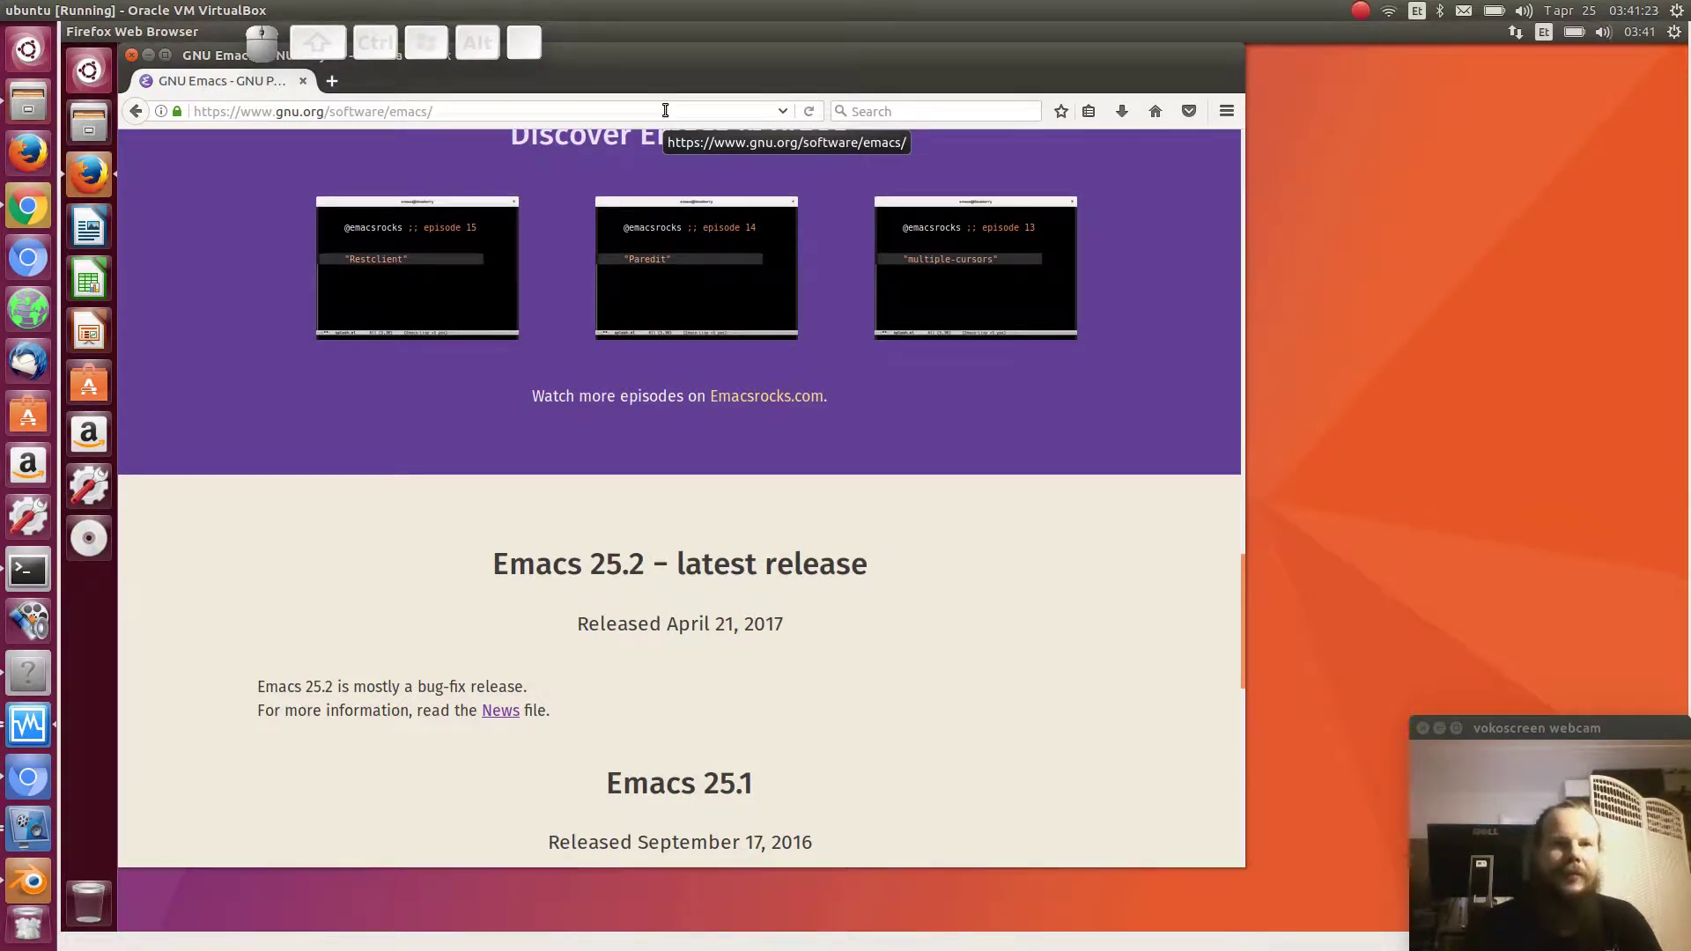
left_click(665, 110)
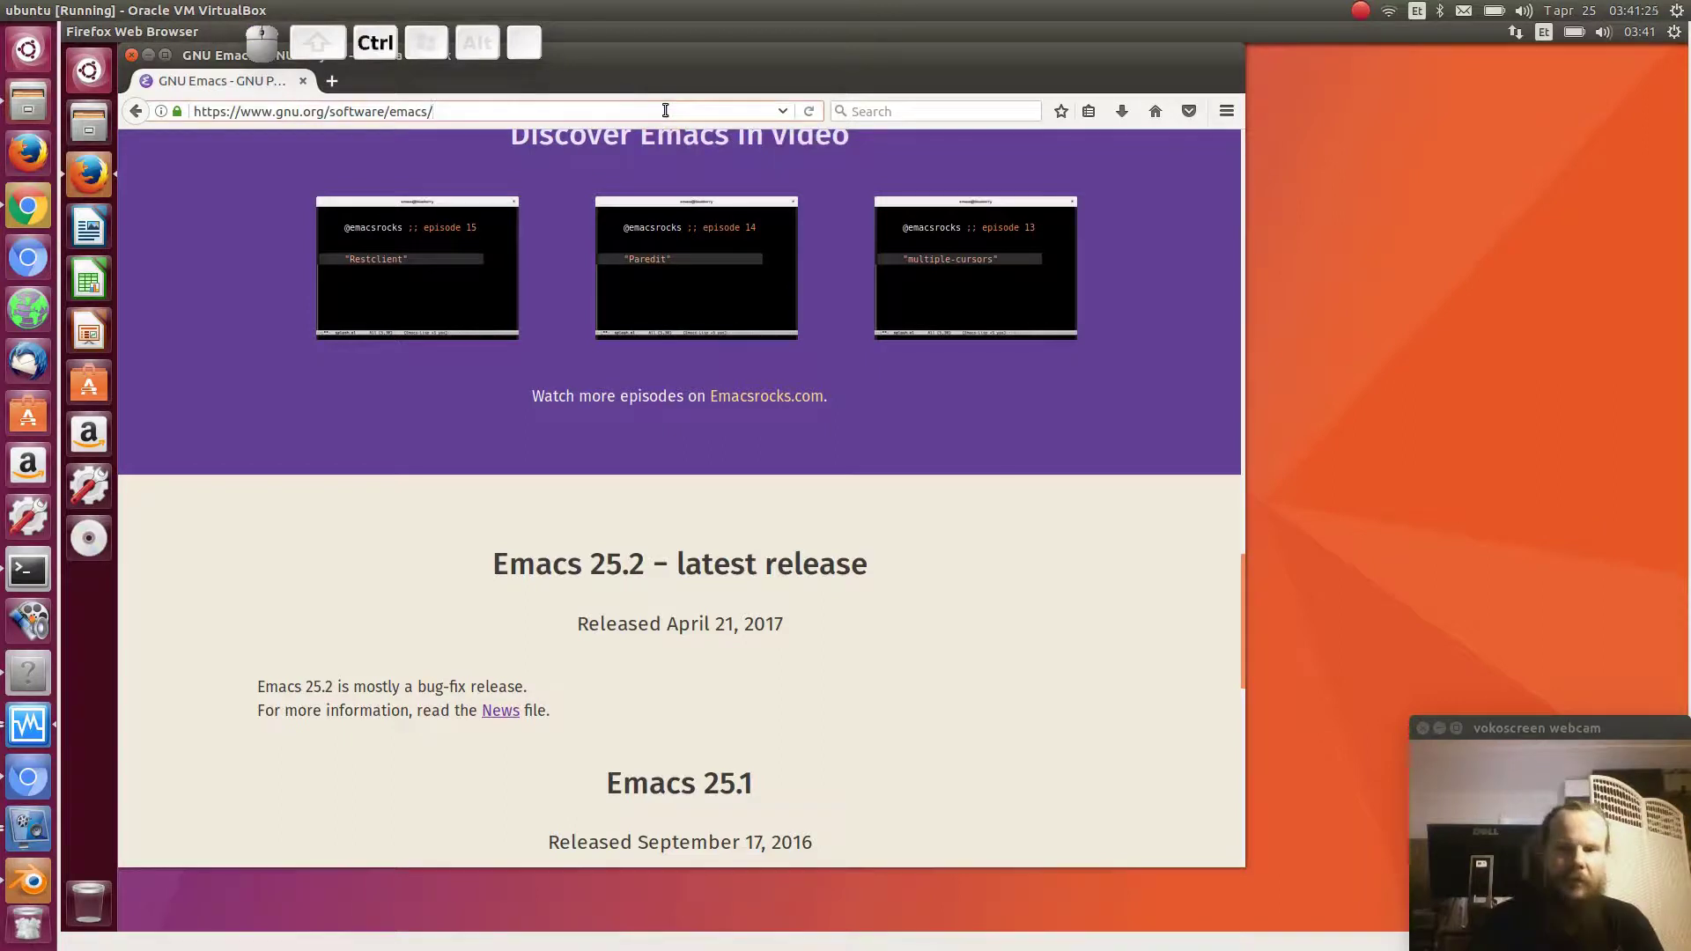
key("ctrl+BackSpace")
key("ctrl+BackSpace")
key("ctrl+BackSpace")
key("ctrl+BackSpace")
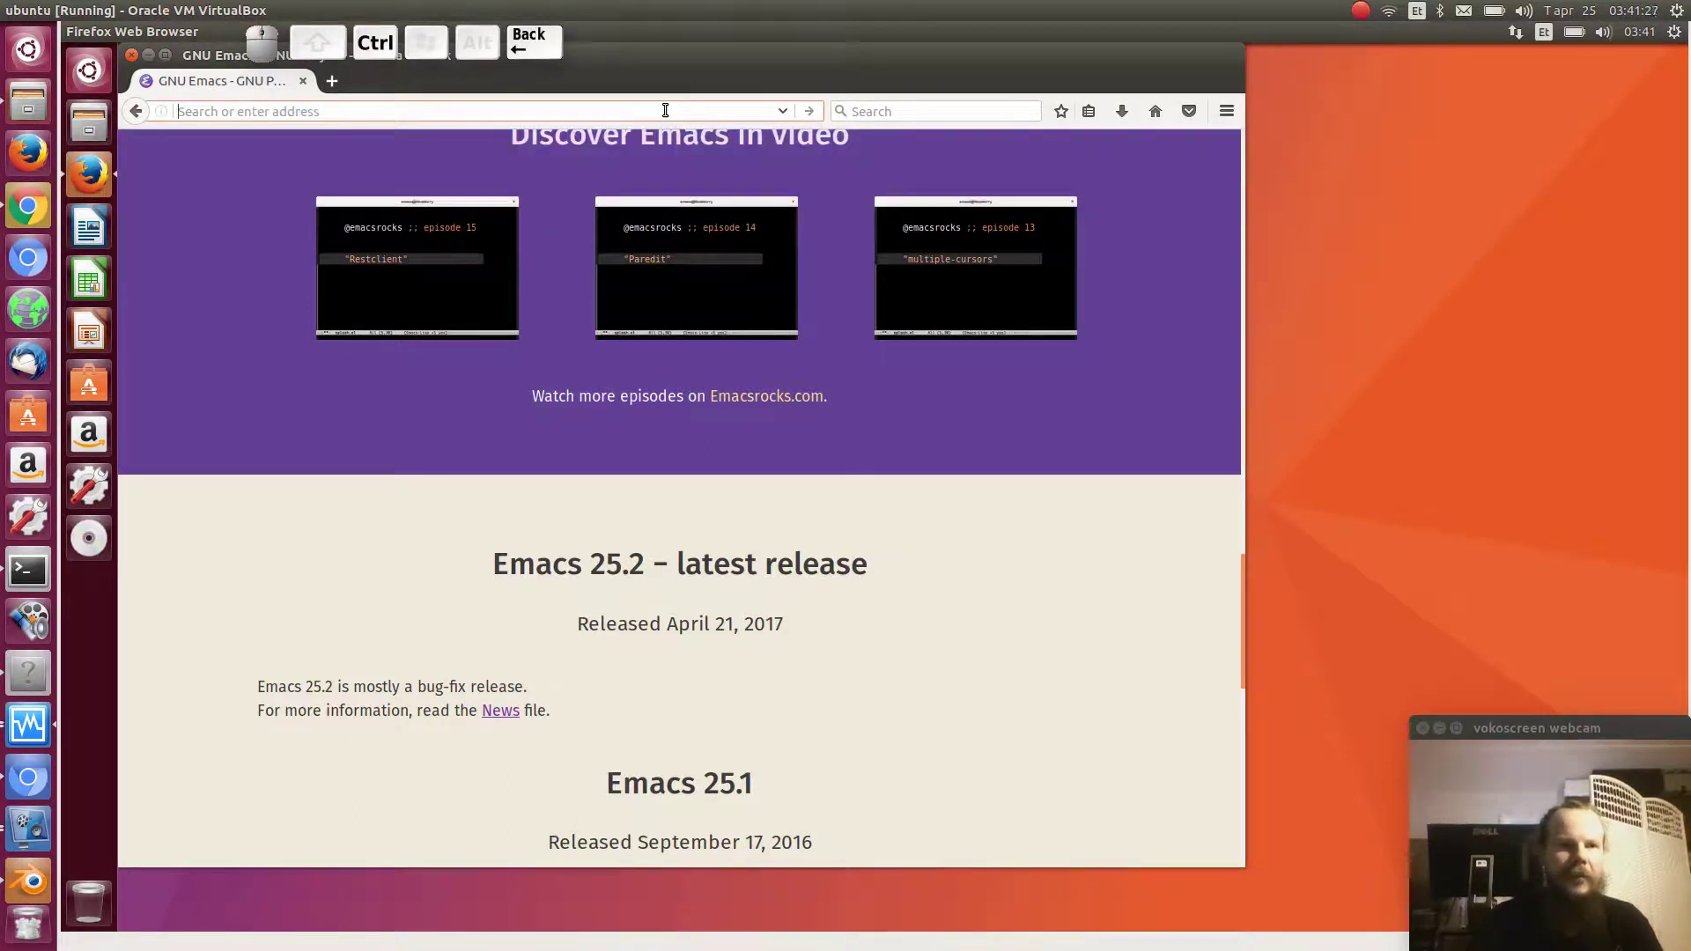
type("epoptes")
key("Return")
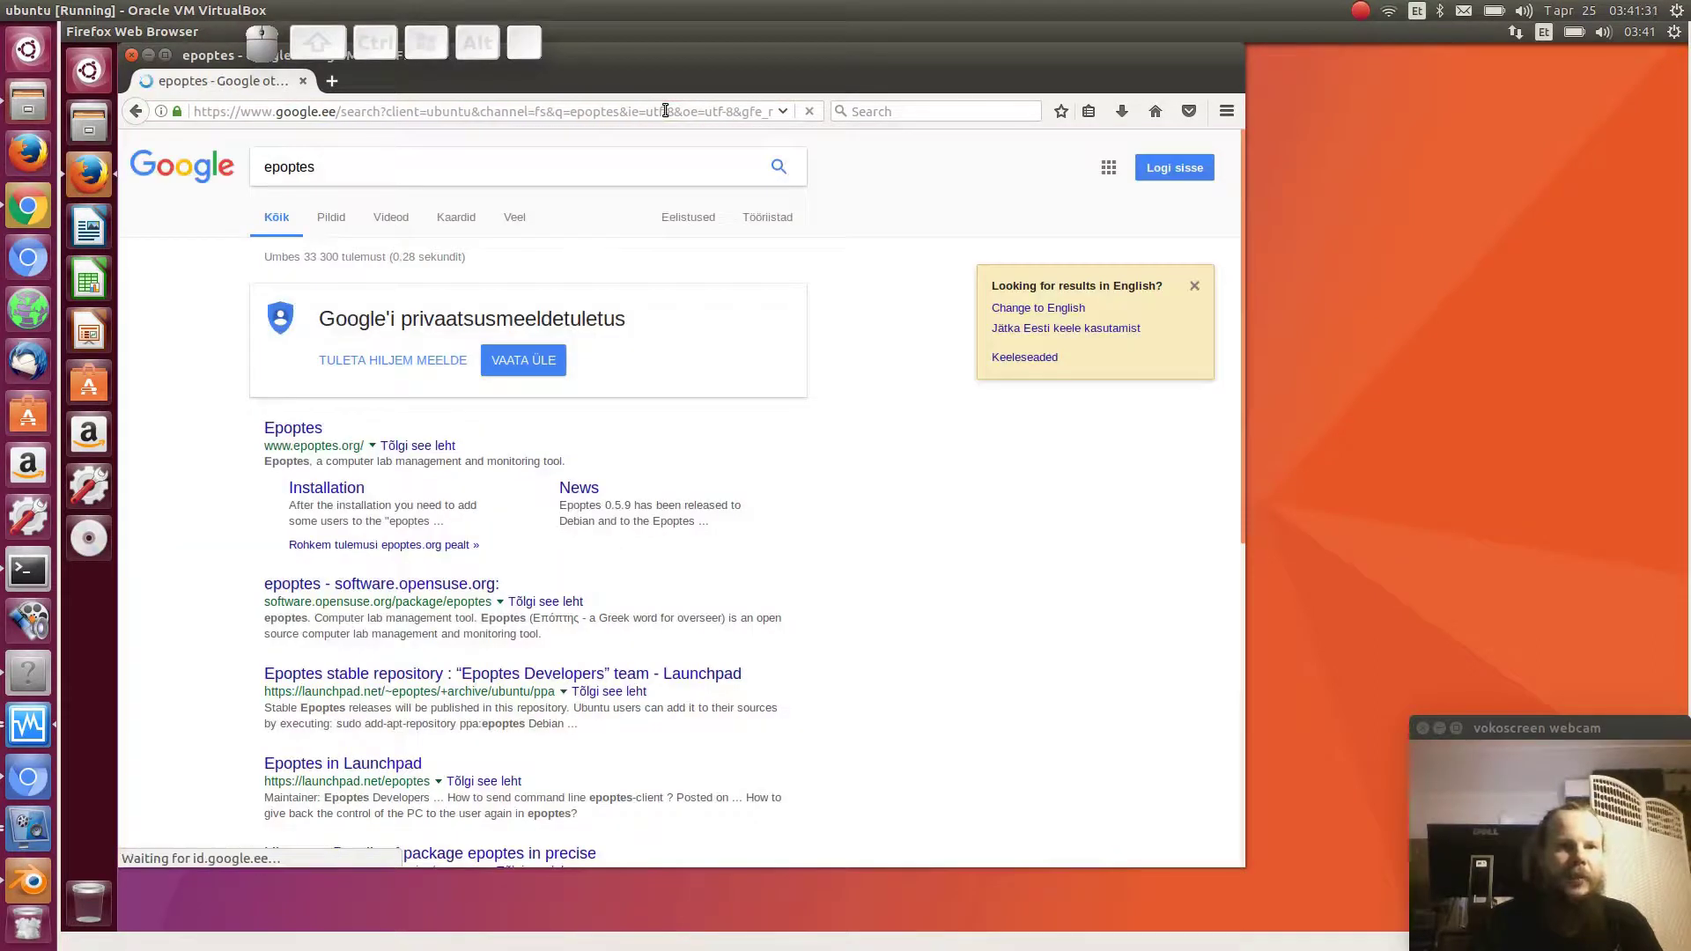
left_click(306, 429)
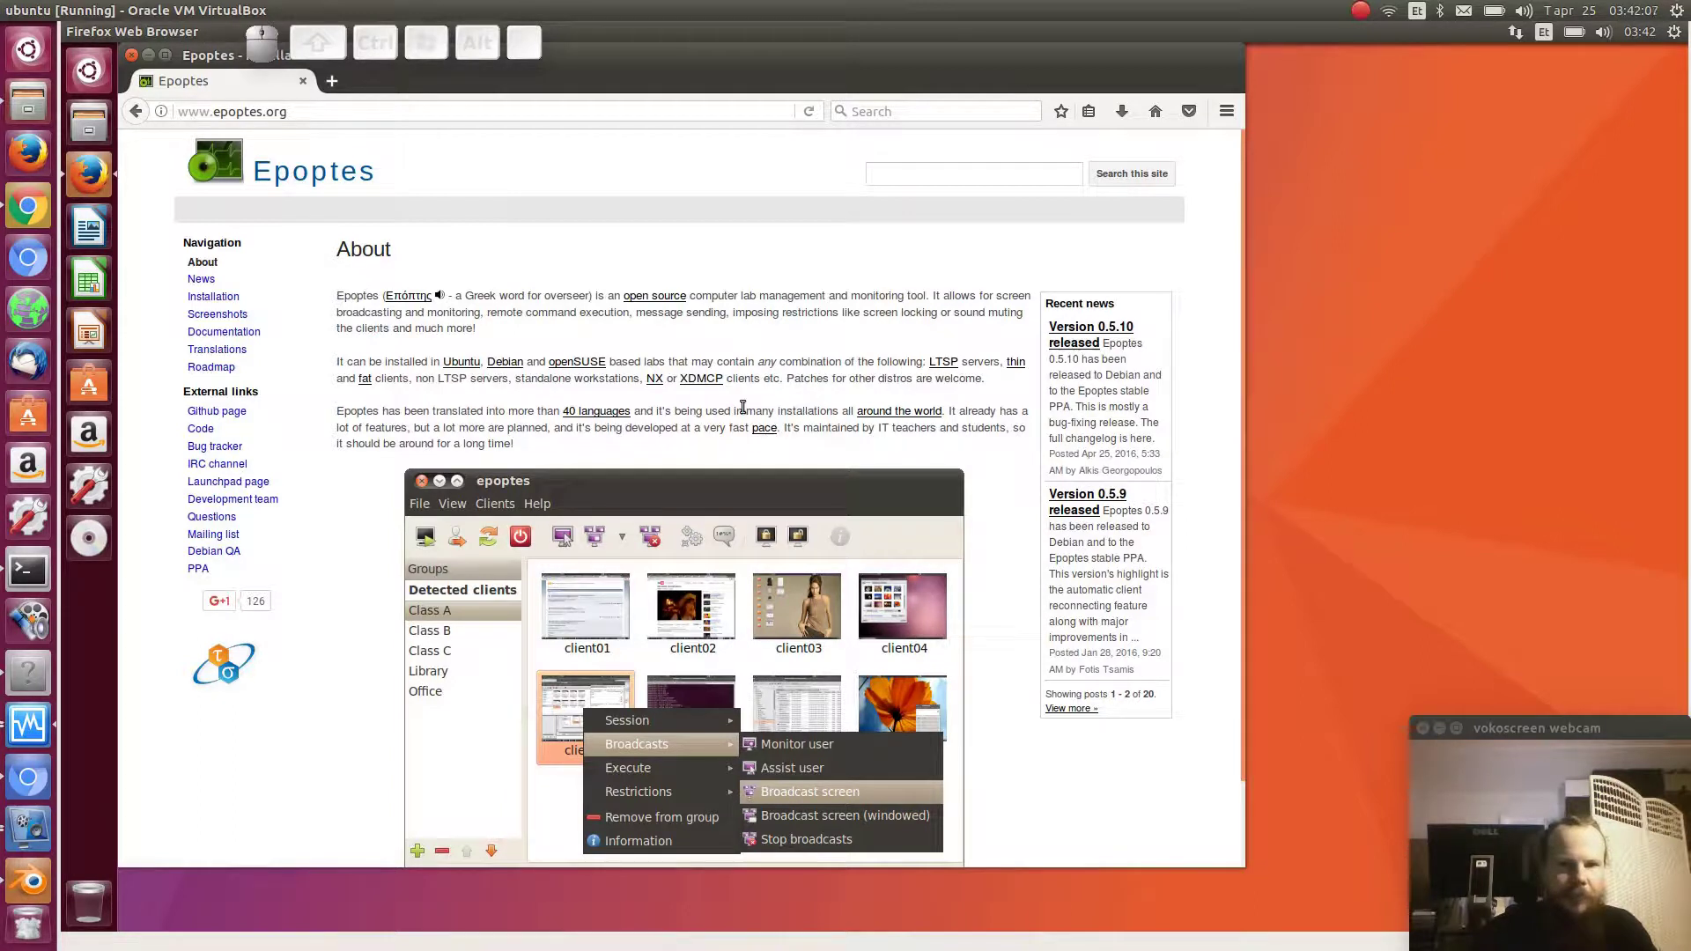
scroll(845, 511, "down", 2)
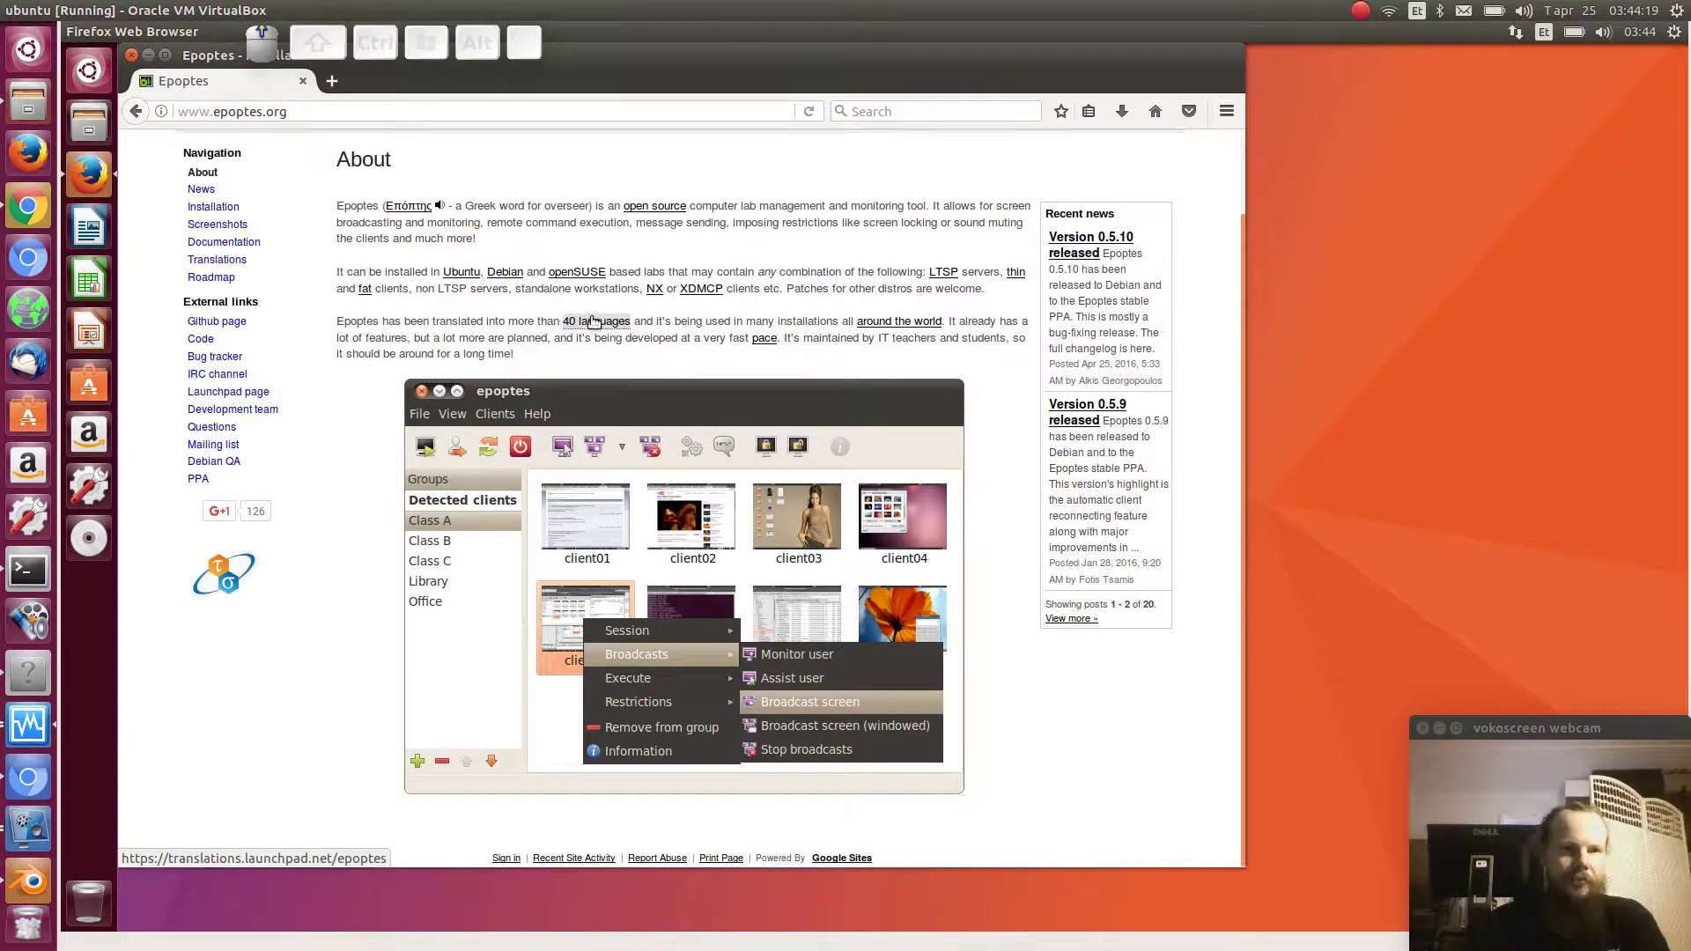
scroll(595, 321, "up", 2)
- Browse the Epoptes Screenshots page down to the footer, then return to its top
left_click(216, 315)
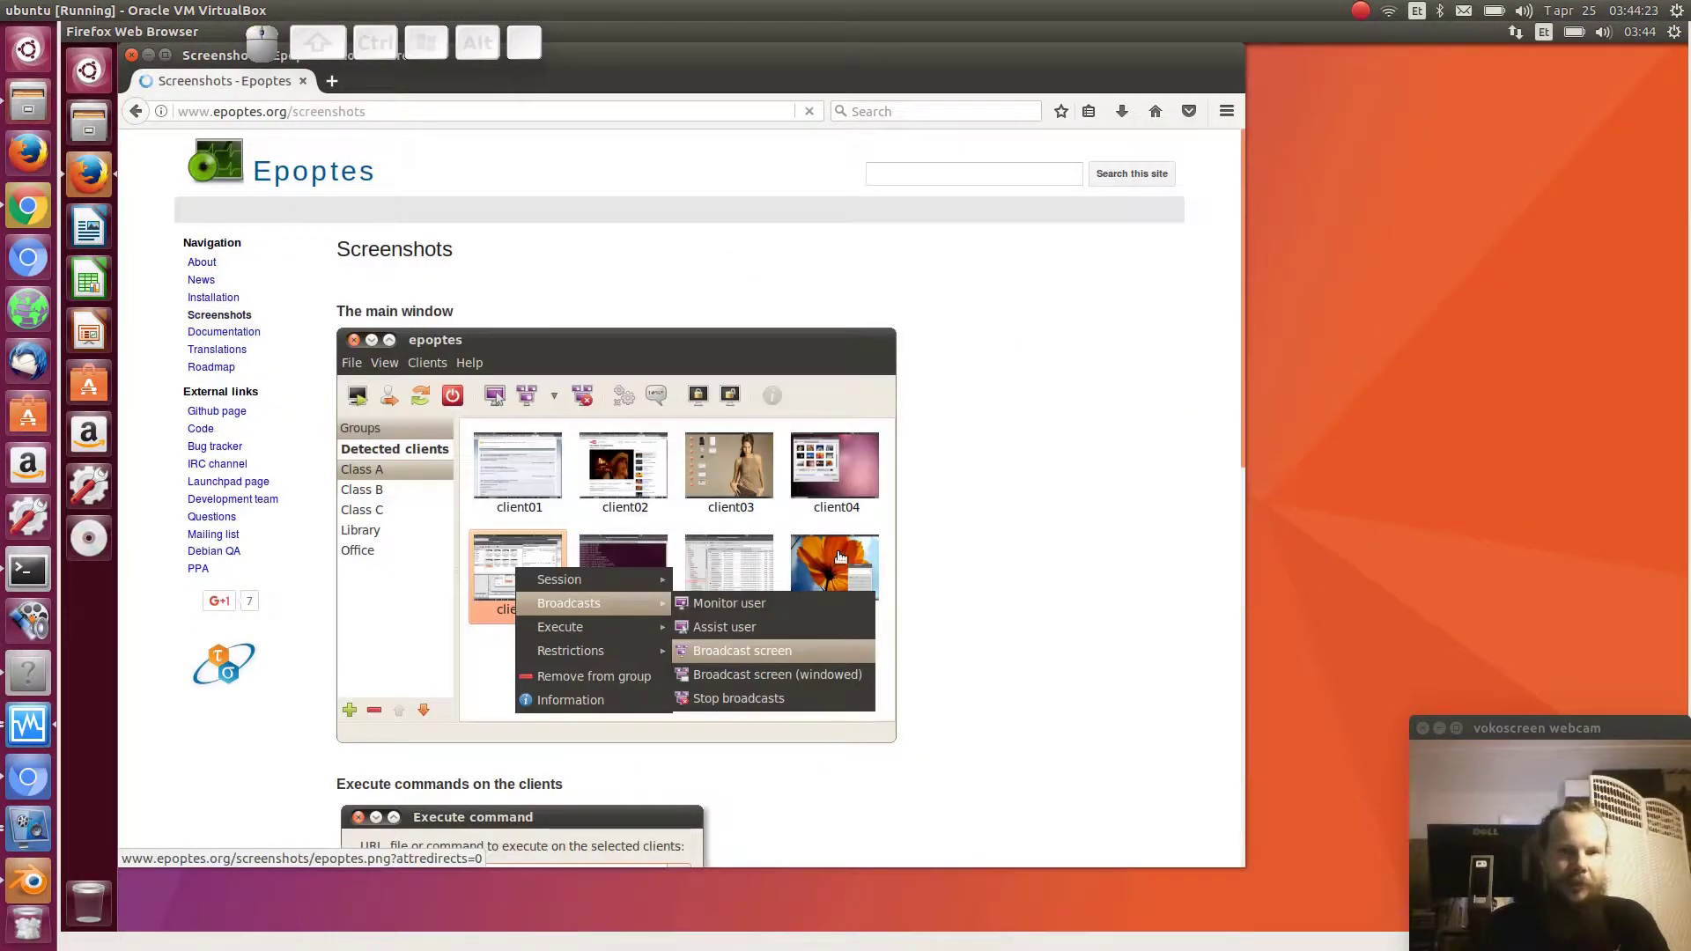
scroll(850, 528, "down", 5)
scroll(855, 560, "down", 3)
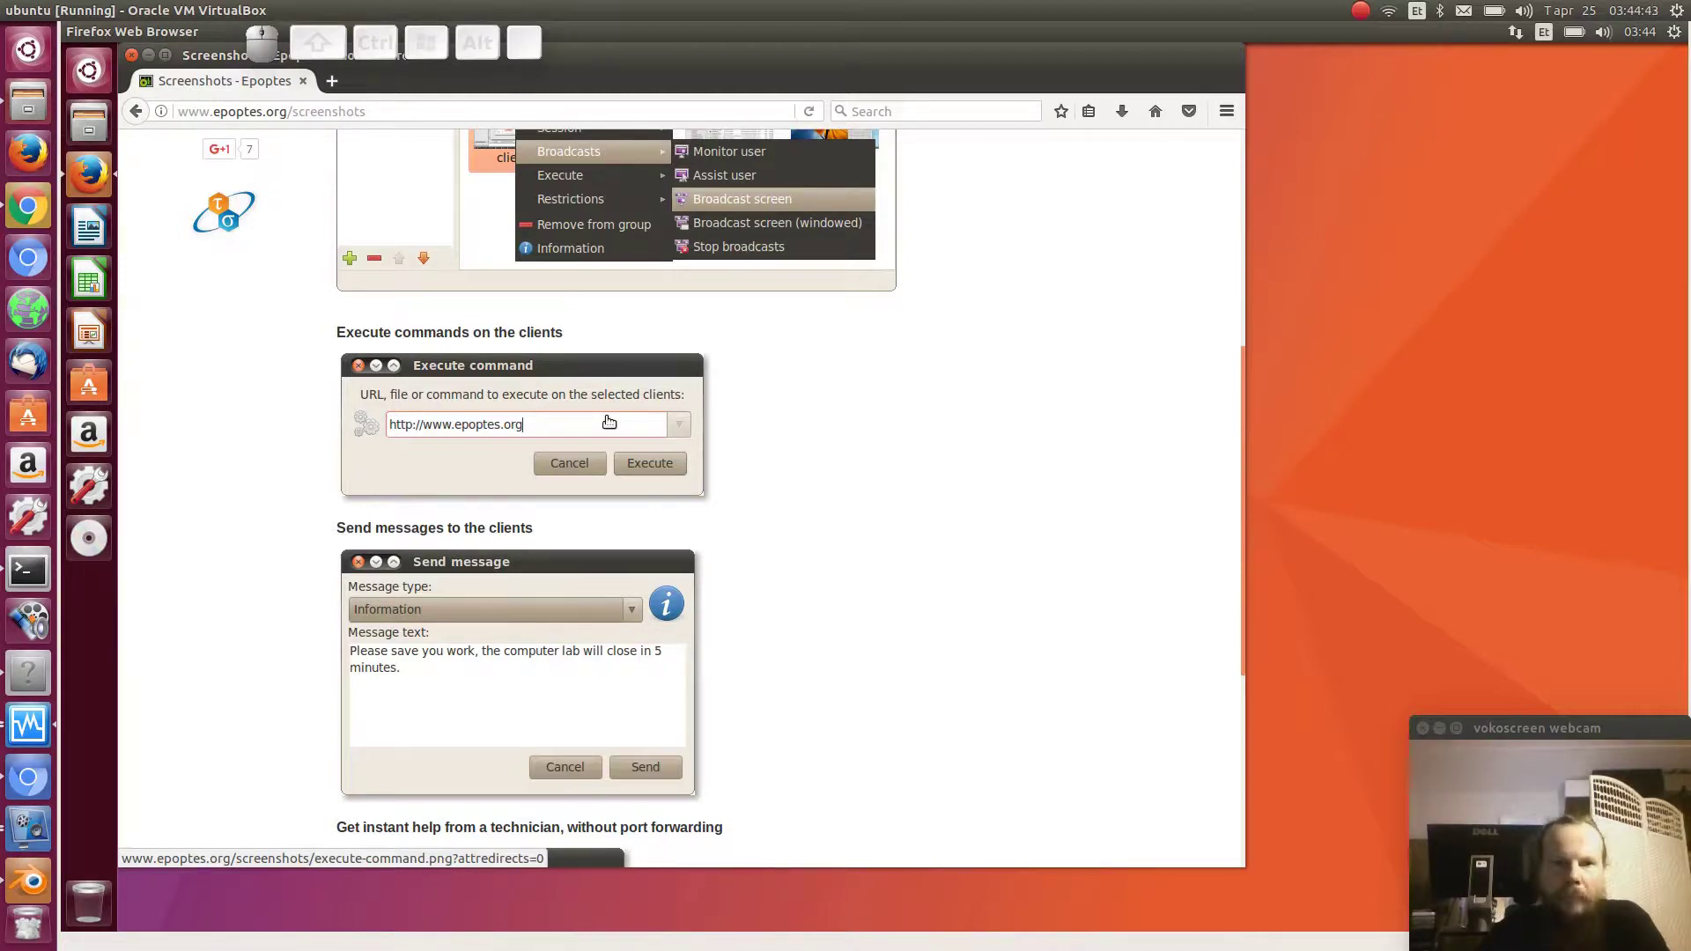
scroll(625, 651, "down", 3)
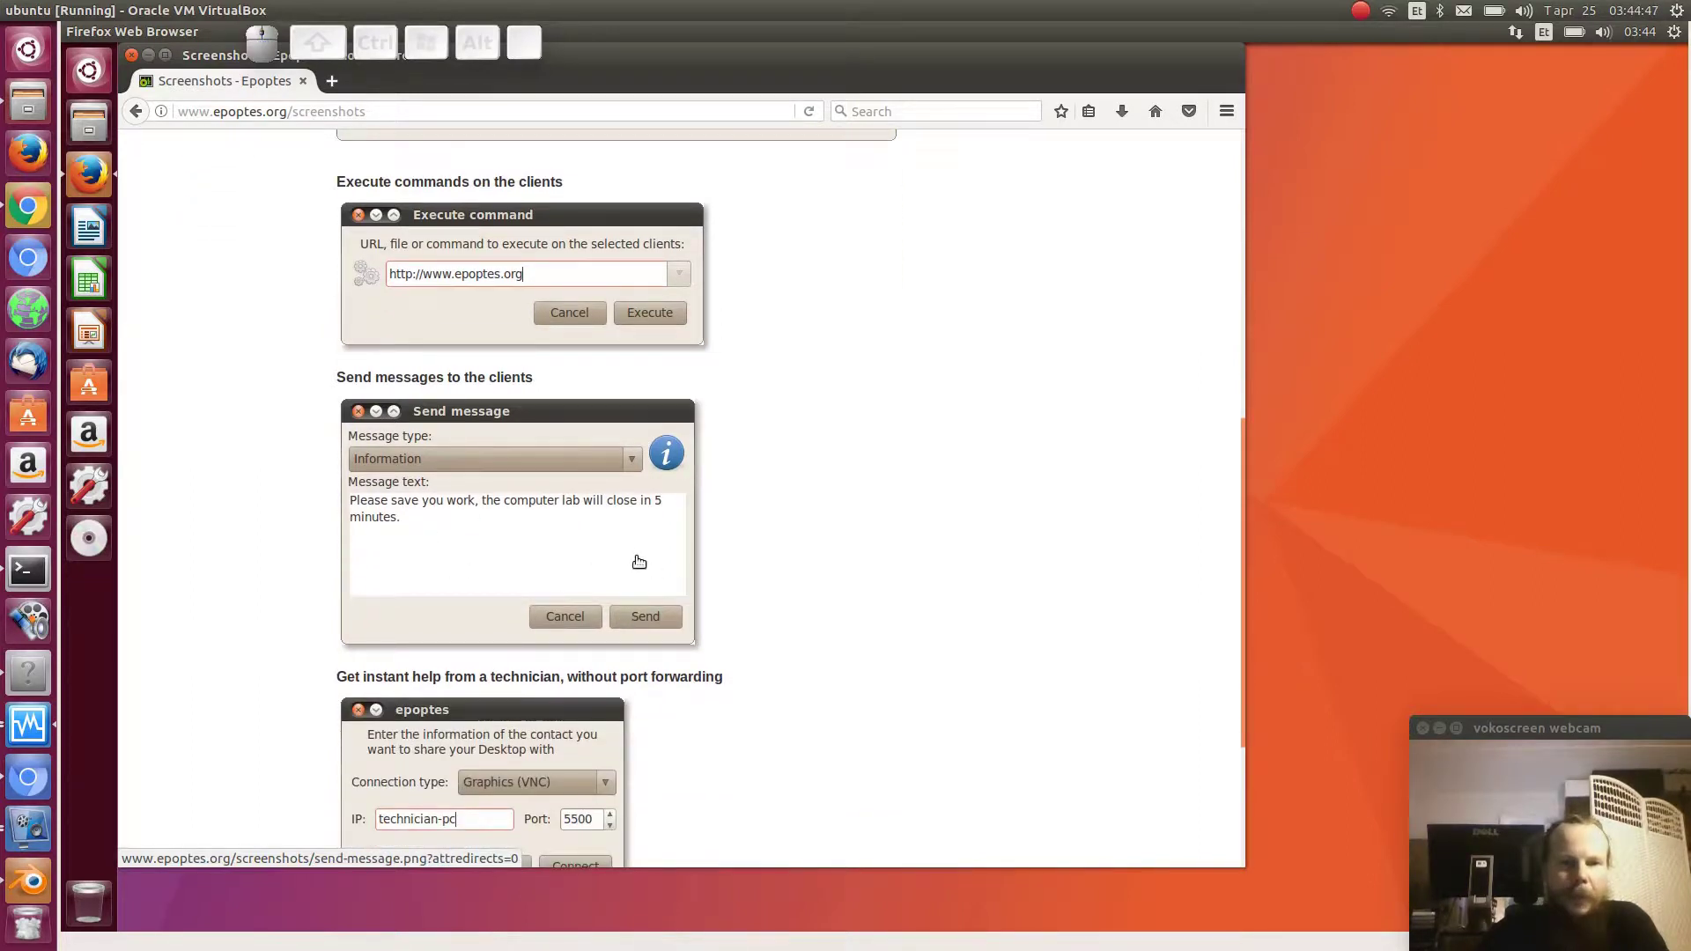
scroll(640, 561, "down", 3)
scroll(640, 562, "down", 1)
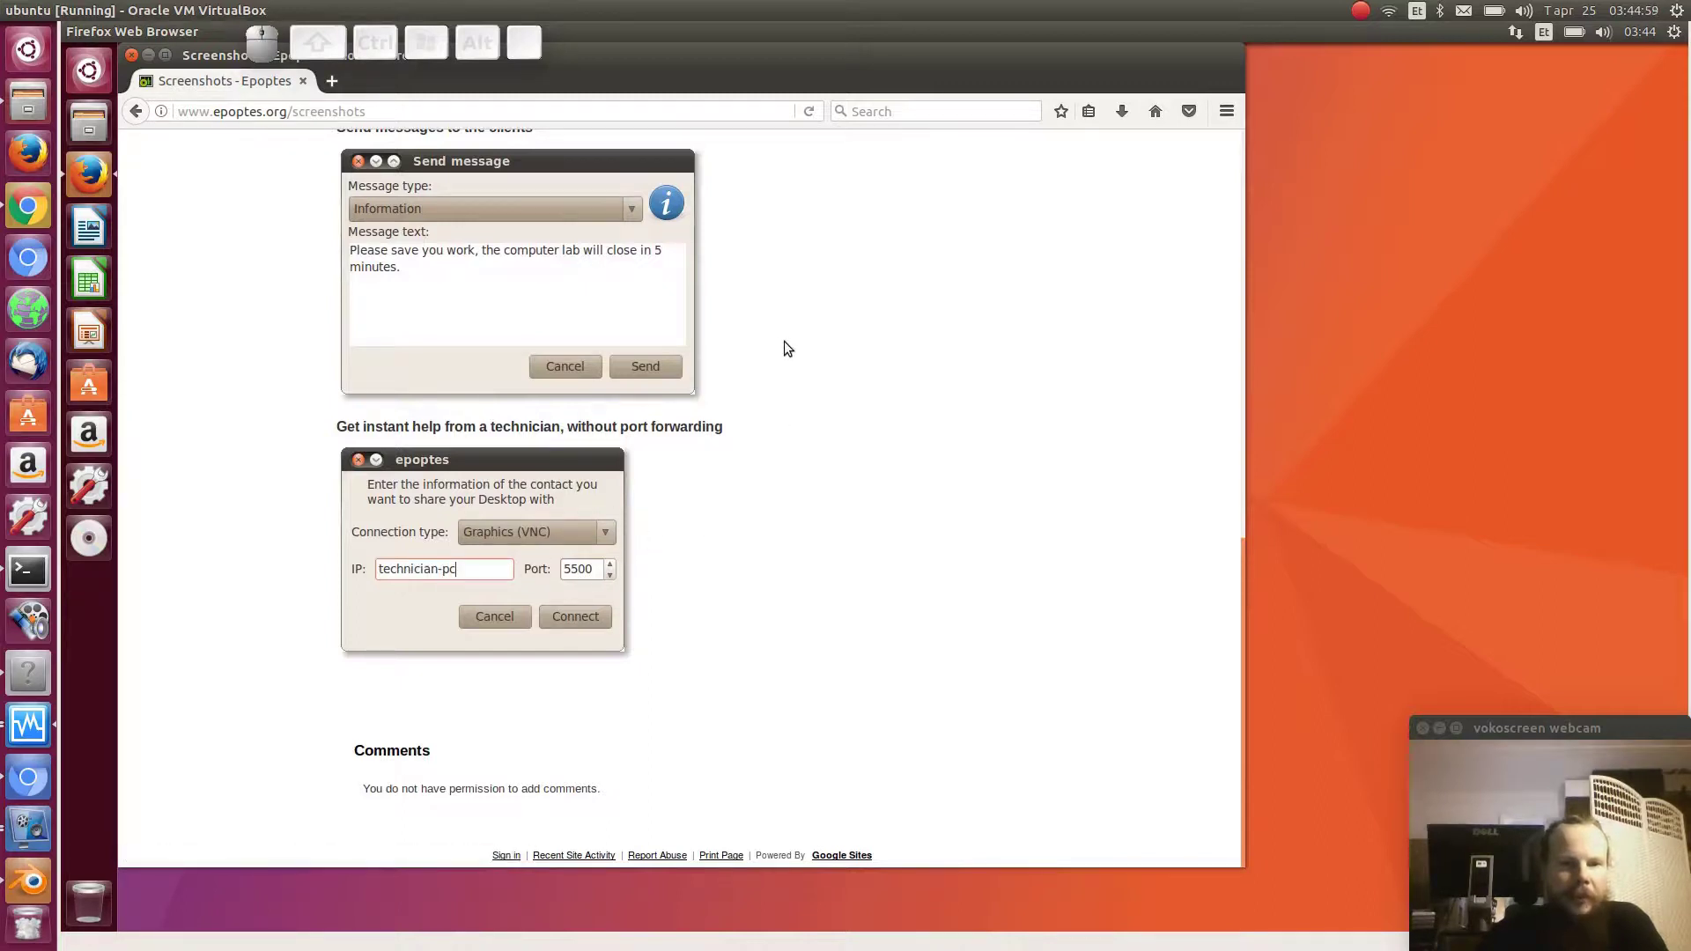
key("Home")
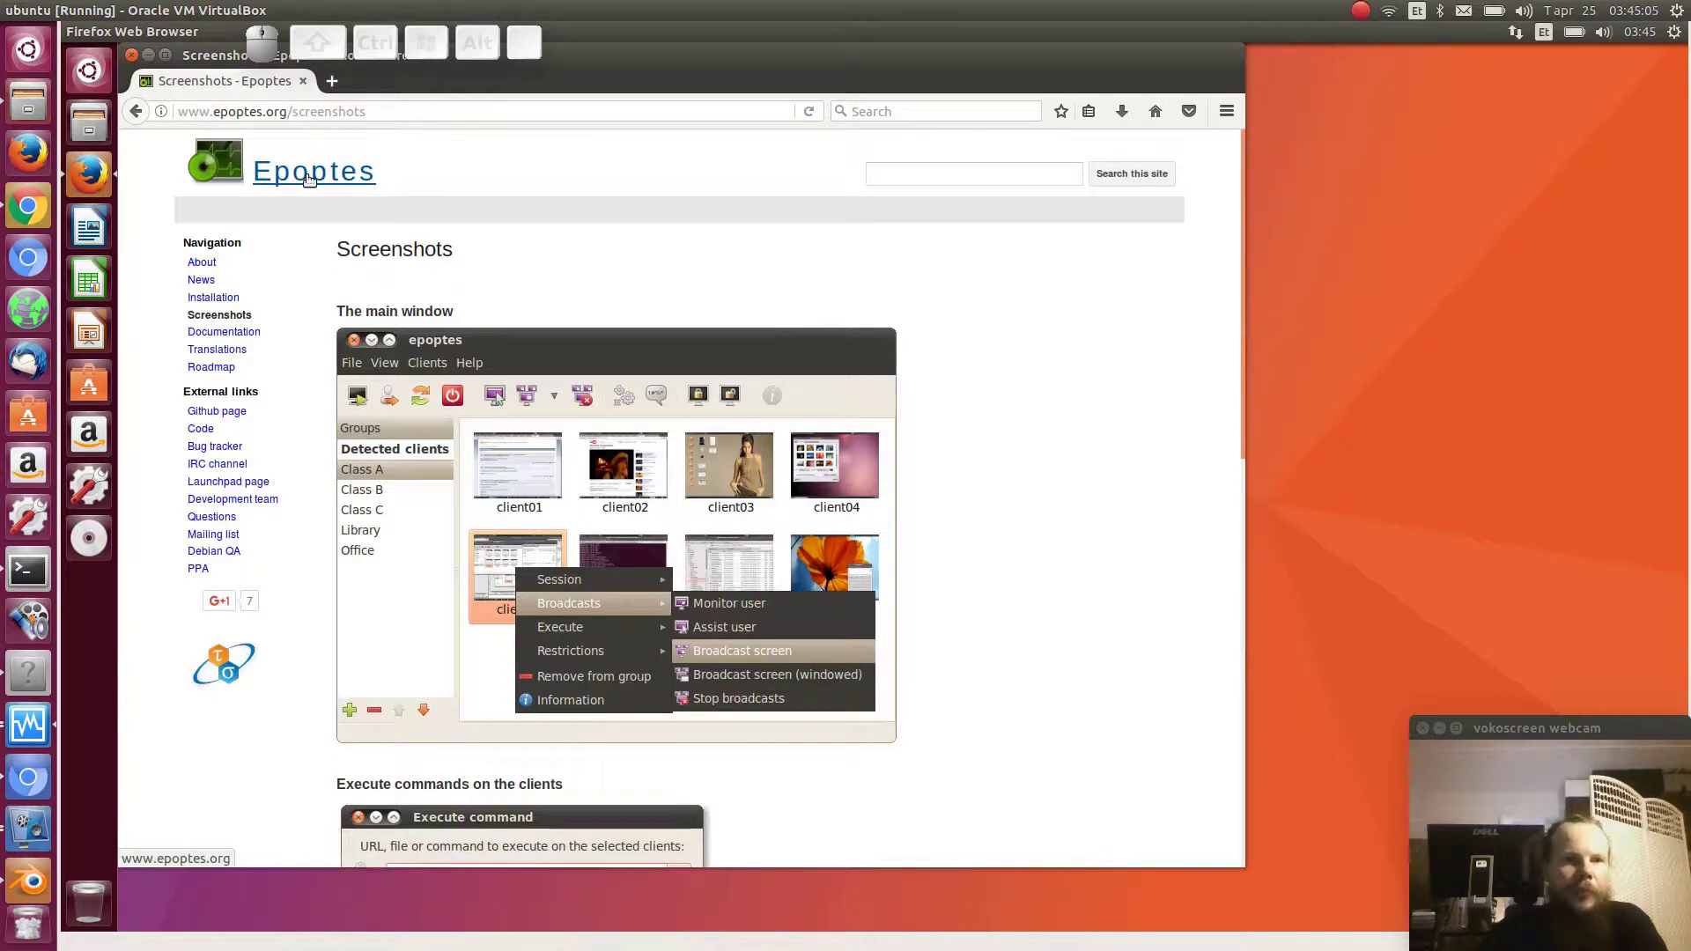
- From the Epoptes About page, open the epoptes.mp3 name pronunciation clip in Videos
left_click(202, 261)
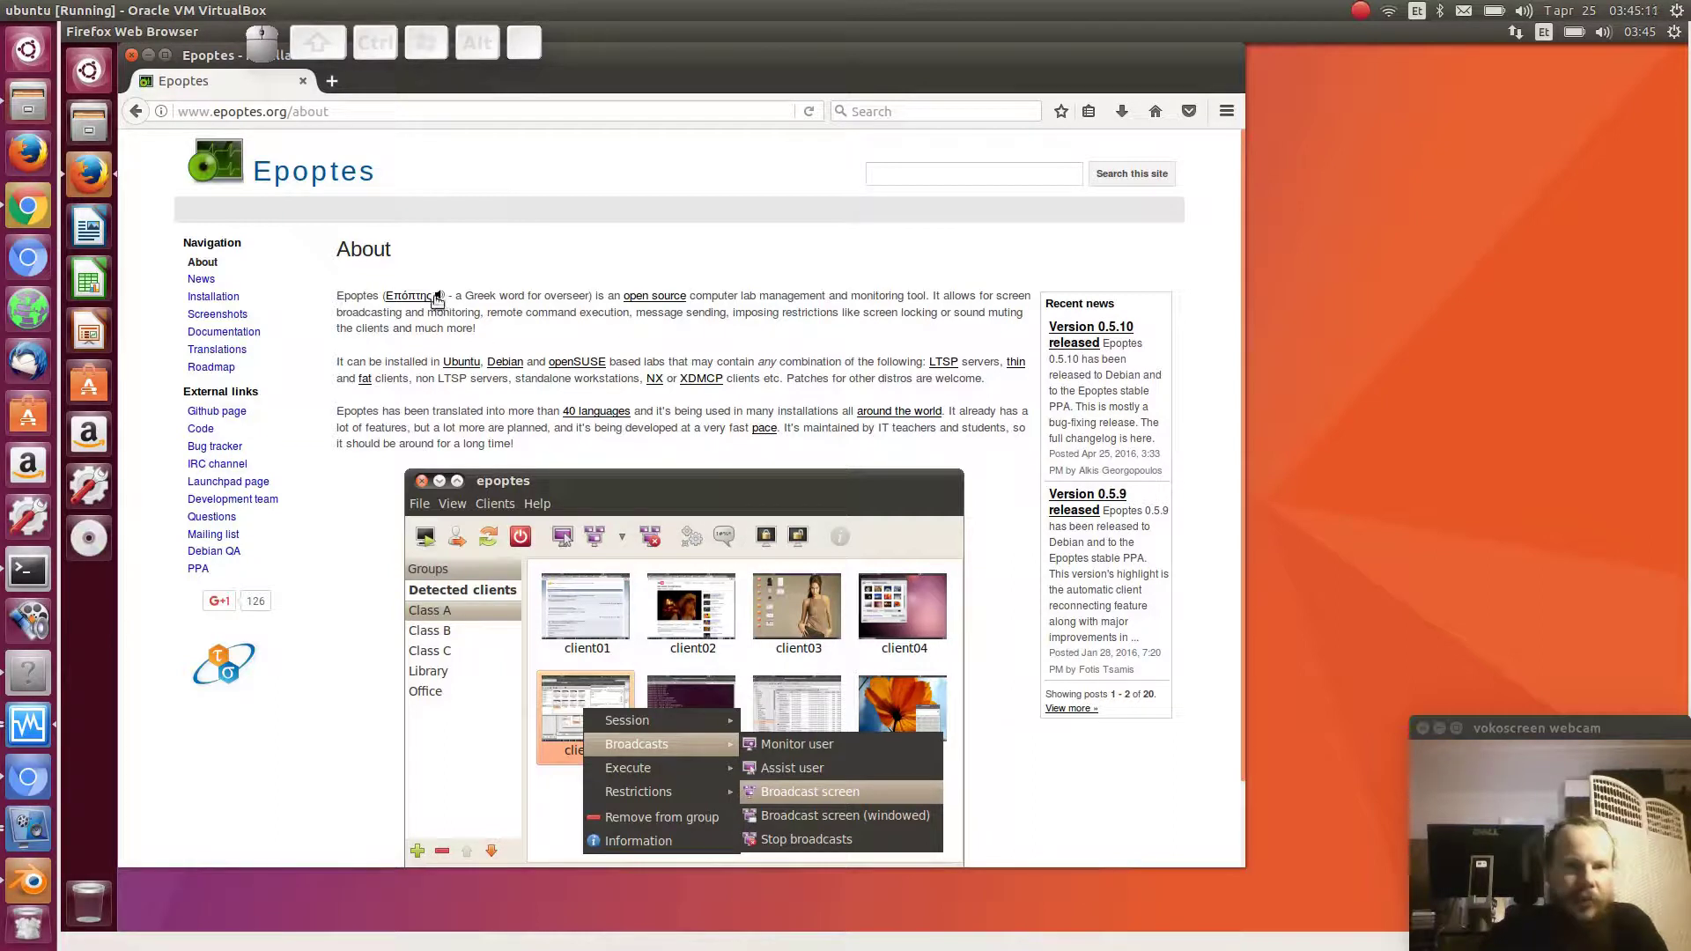
left_click(437, 298)
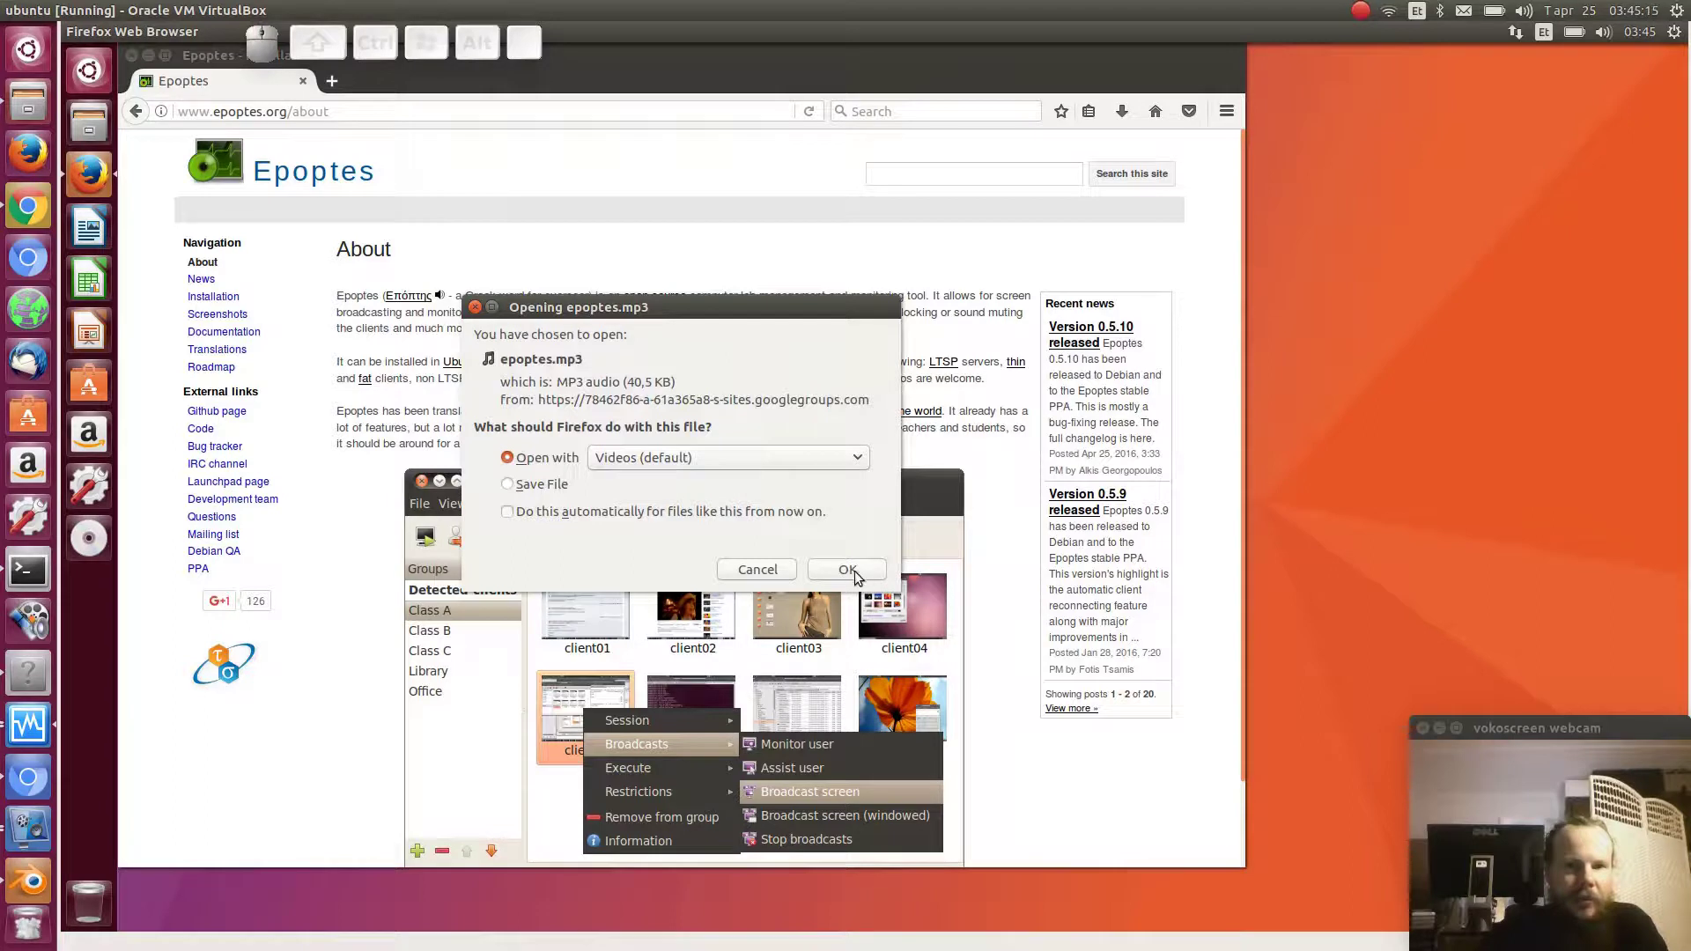
left_click(847, 570)
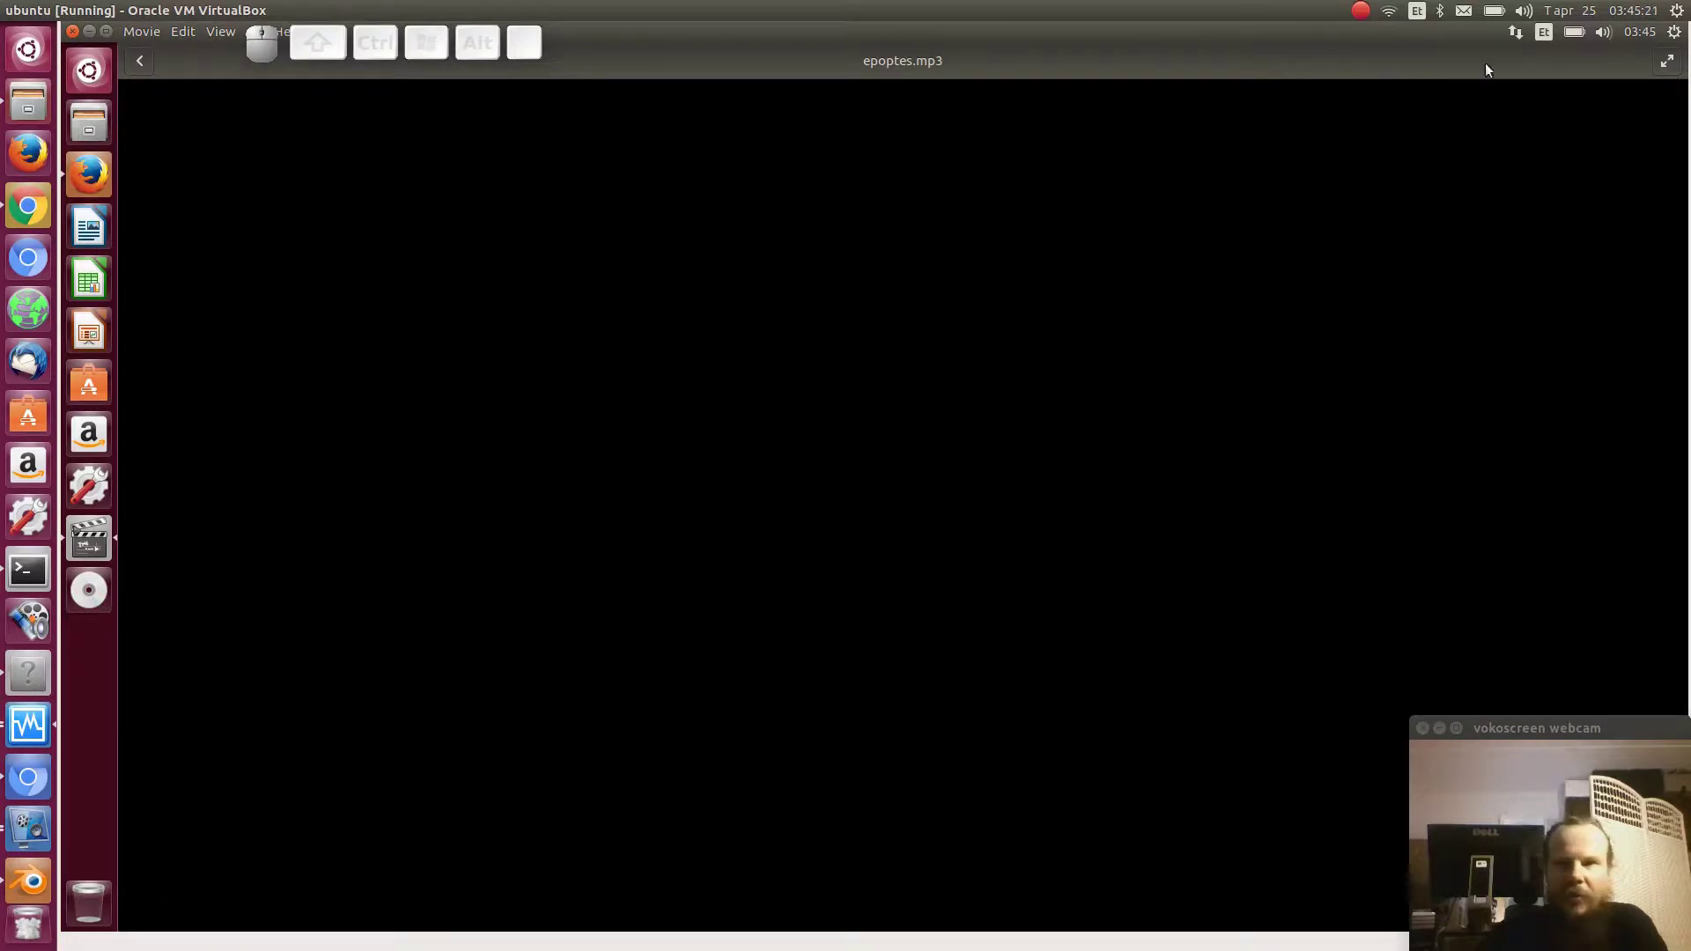
- Raise the system sound volume to maximum
left_click(1602, 32)
left_click_drag(1585, 73, 1655, 73)
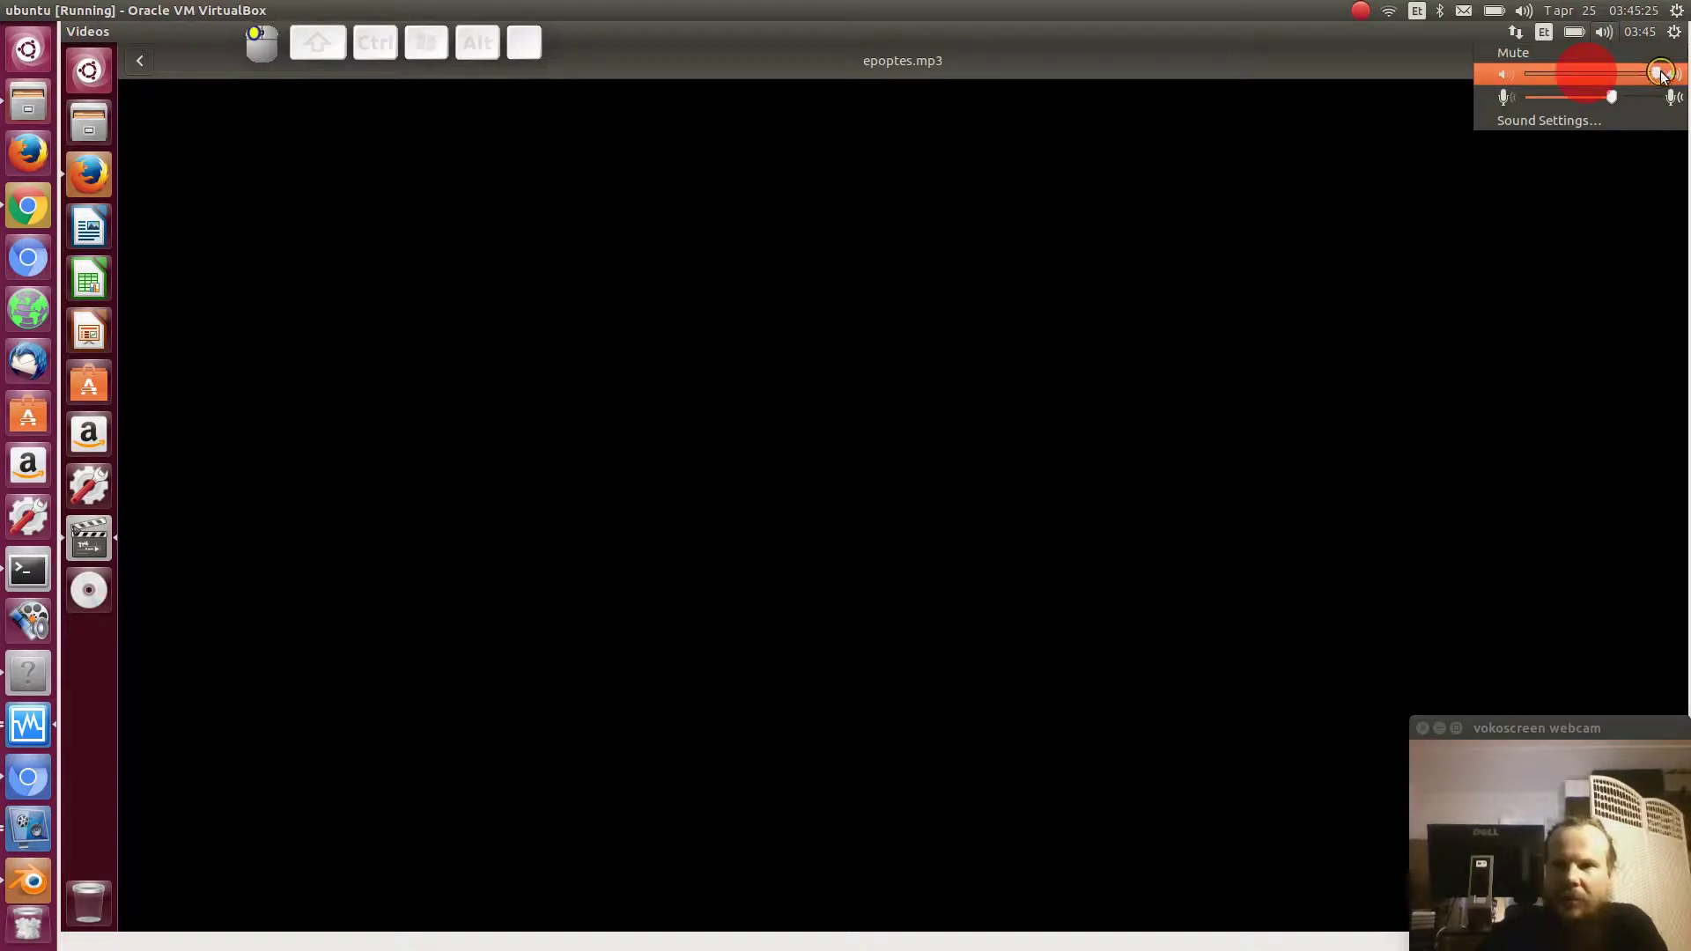
left_click(986, 54)
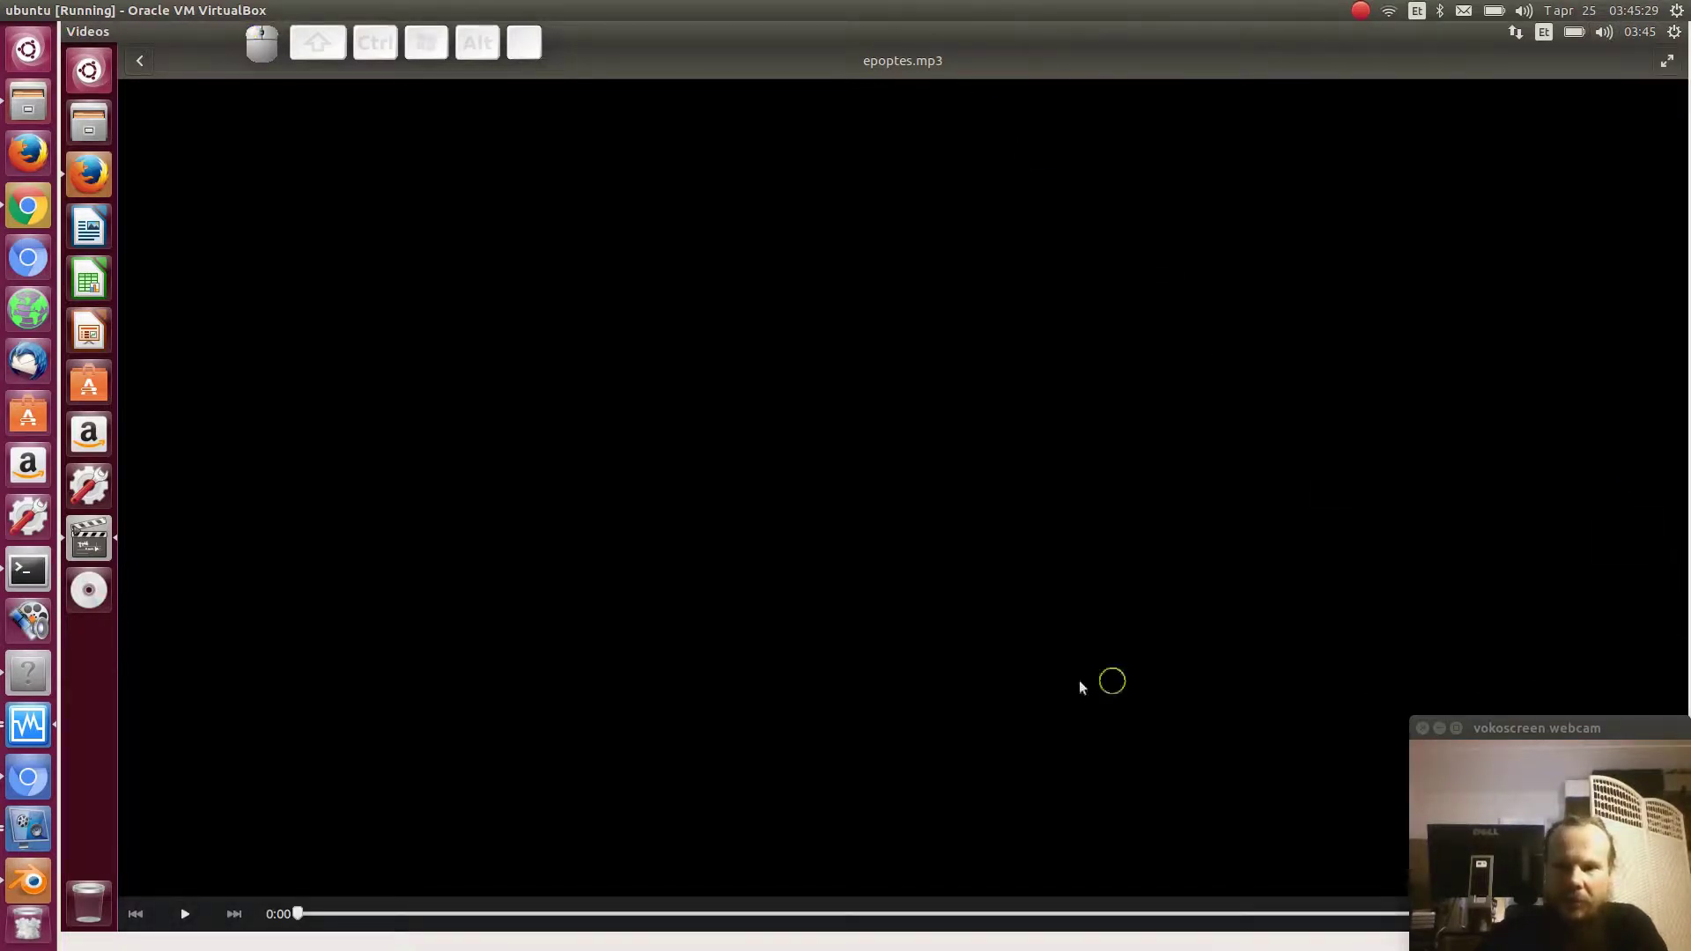
- Play the epoptes.mp3 clip, then close the Videos player
left_click(185, 913)
left_click(185, 914)
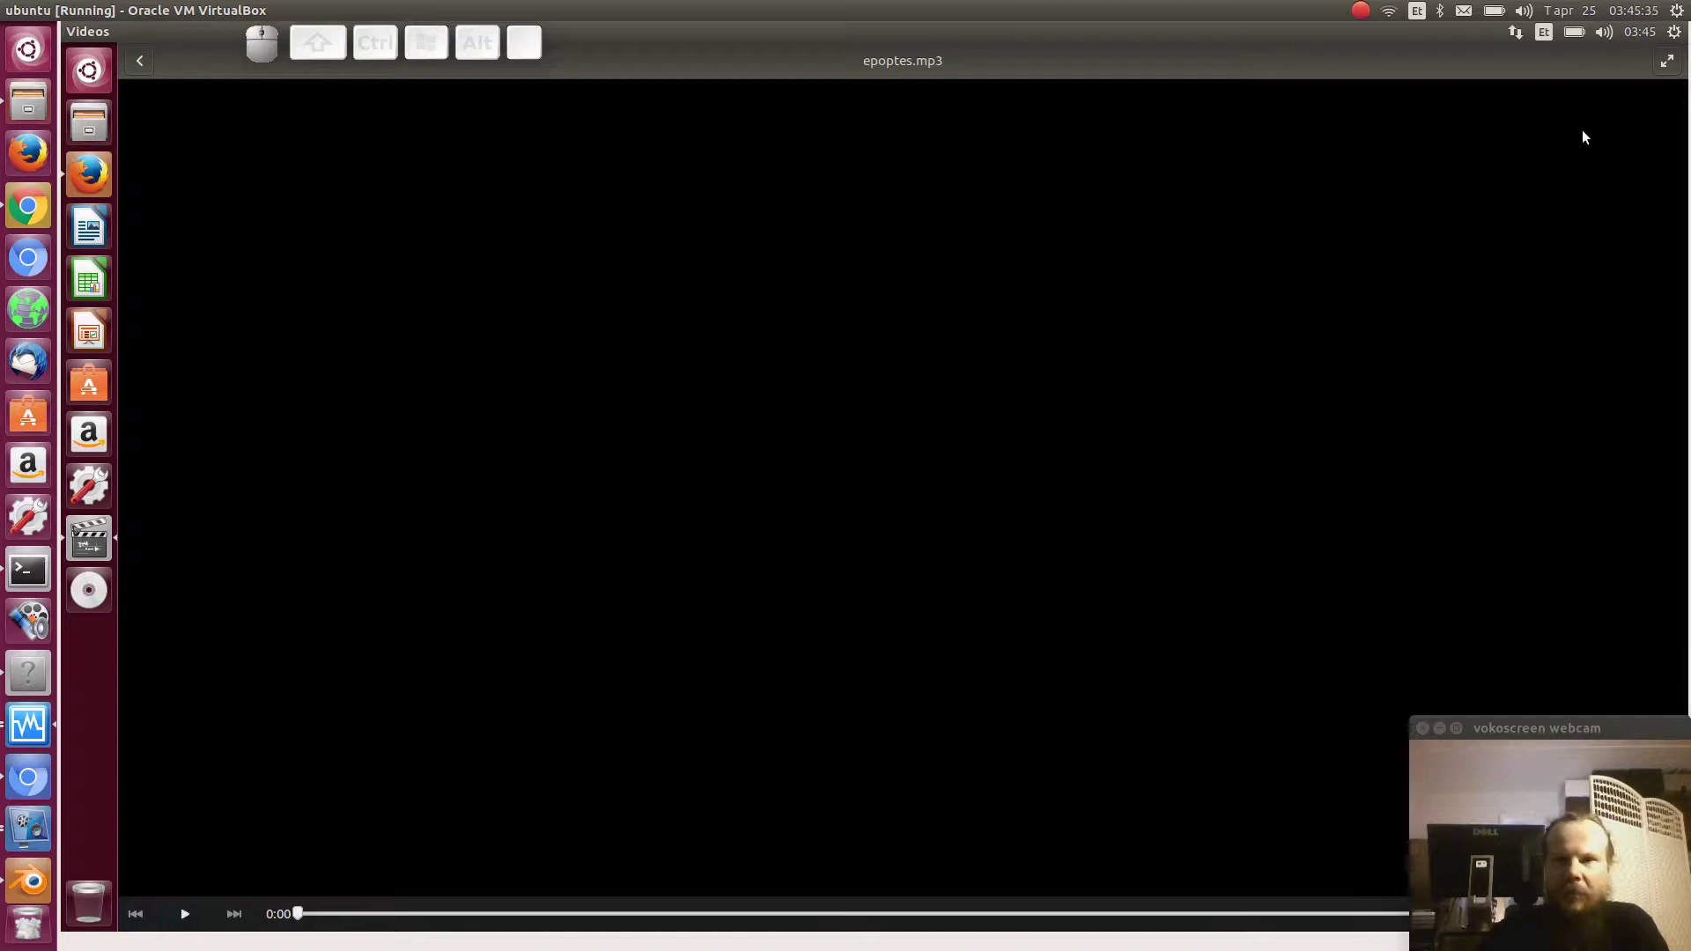
left_click(141, 61)
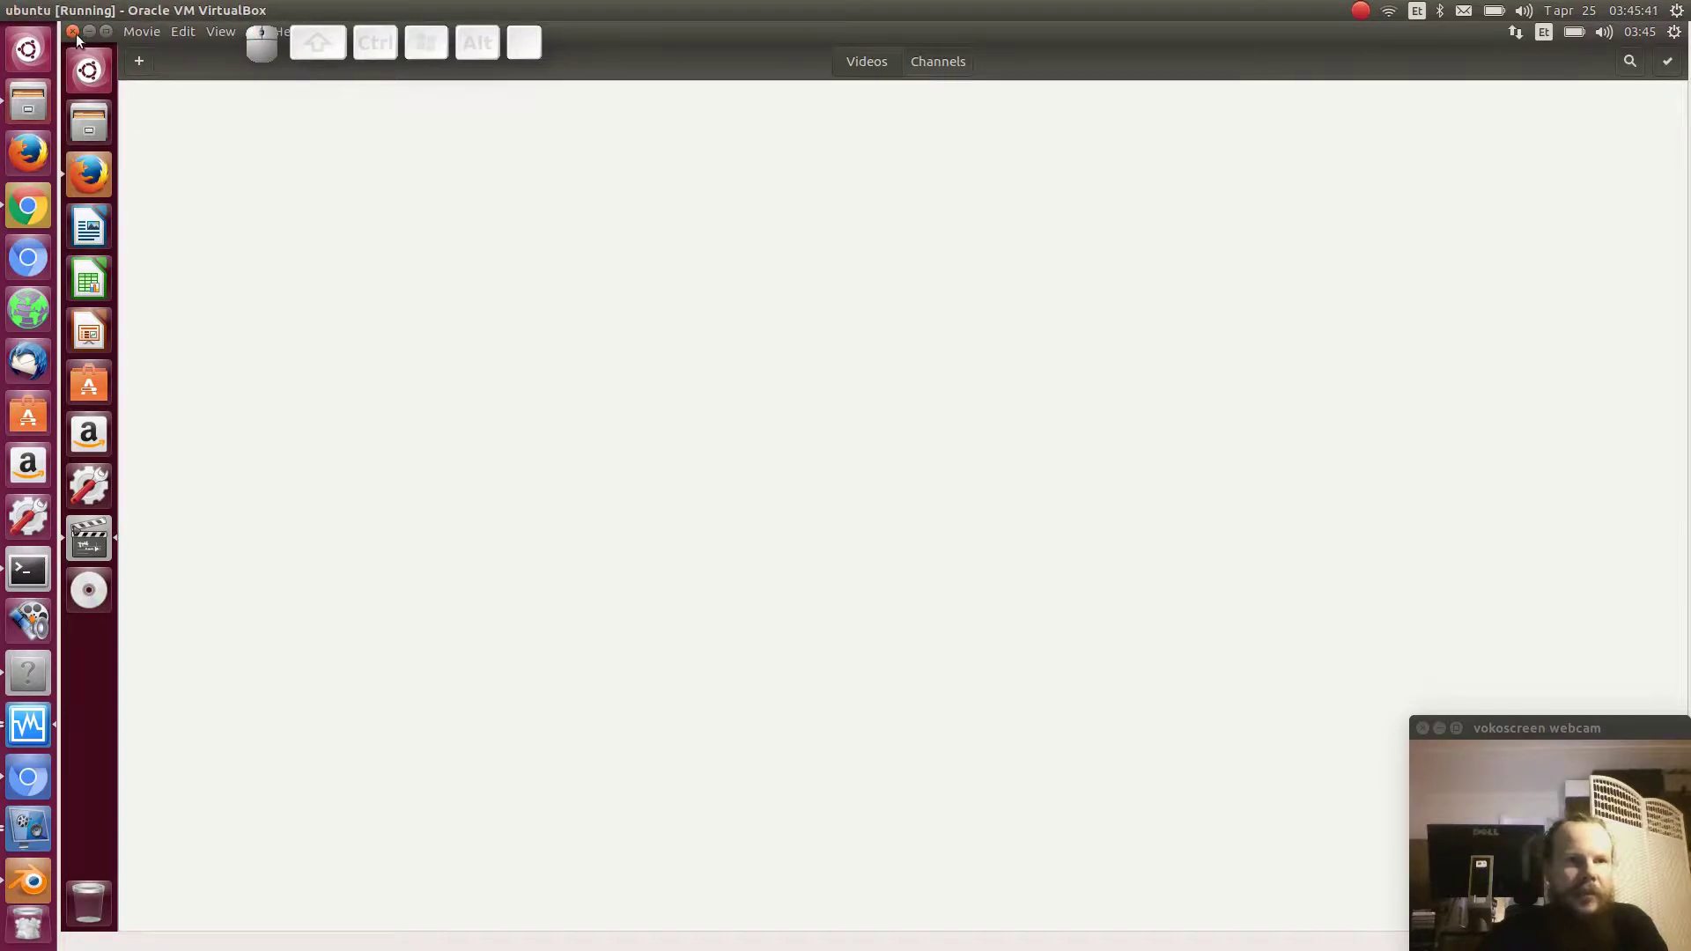
left_click(76, 33)
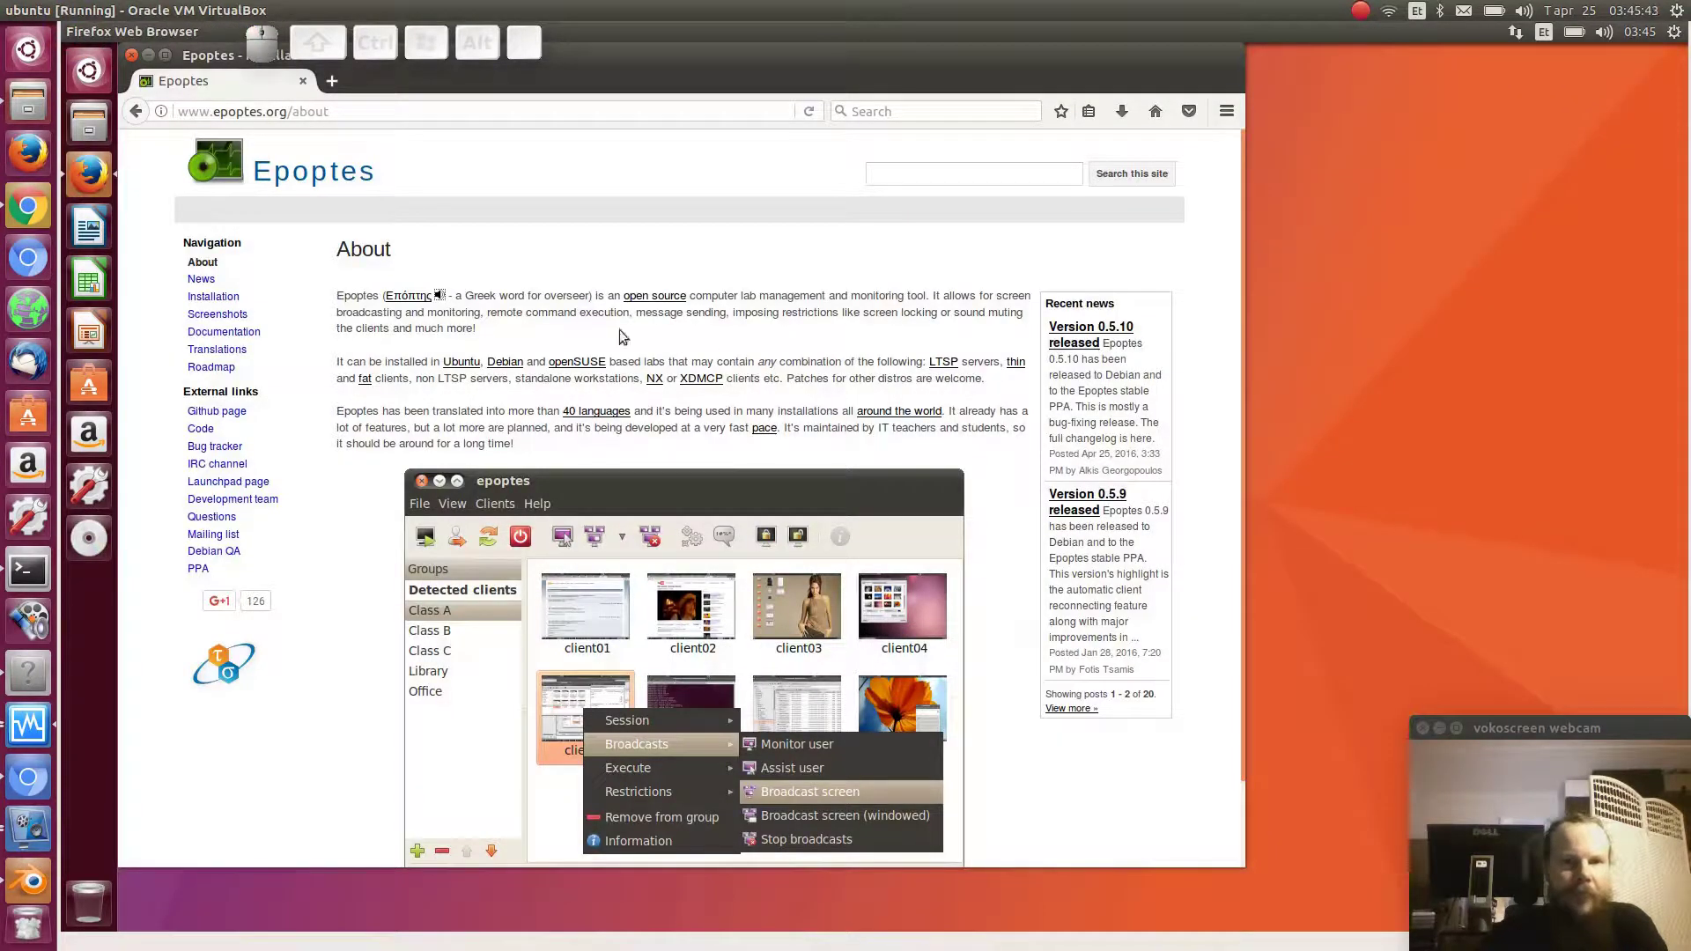
- Select the word 'overseer' and open Google Translate in a new tab
double_click(558, 294)
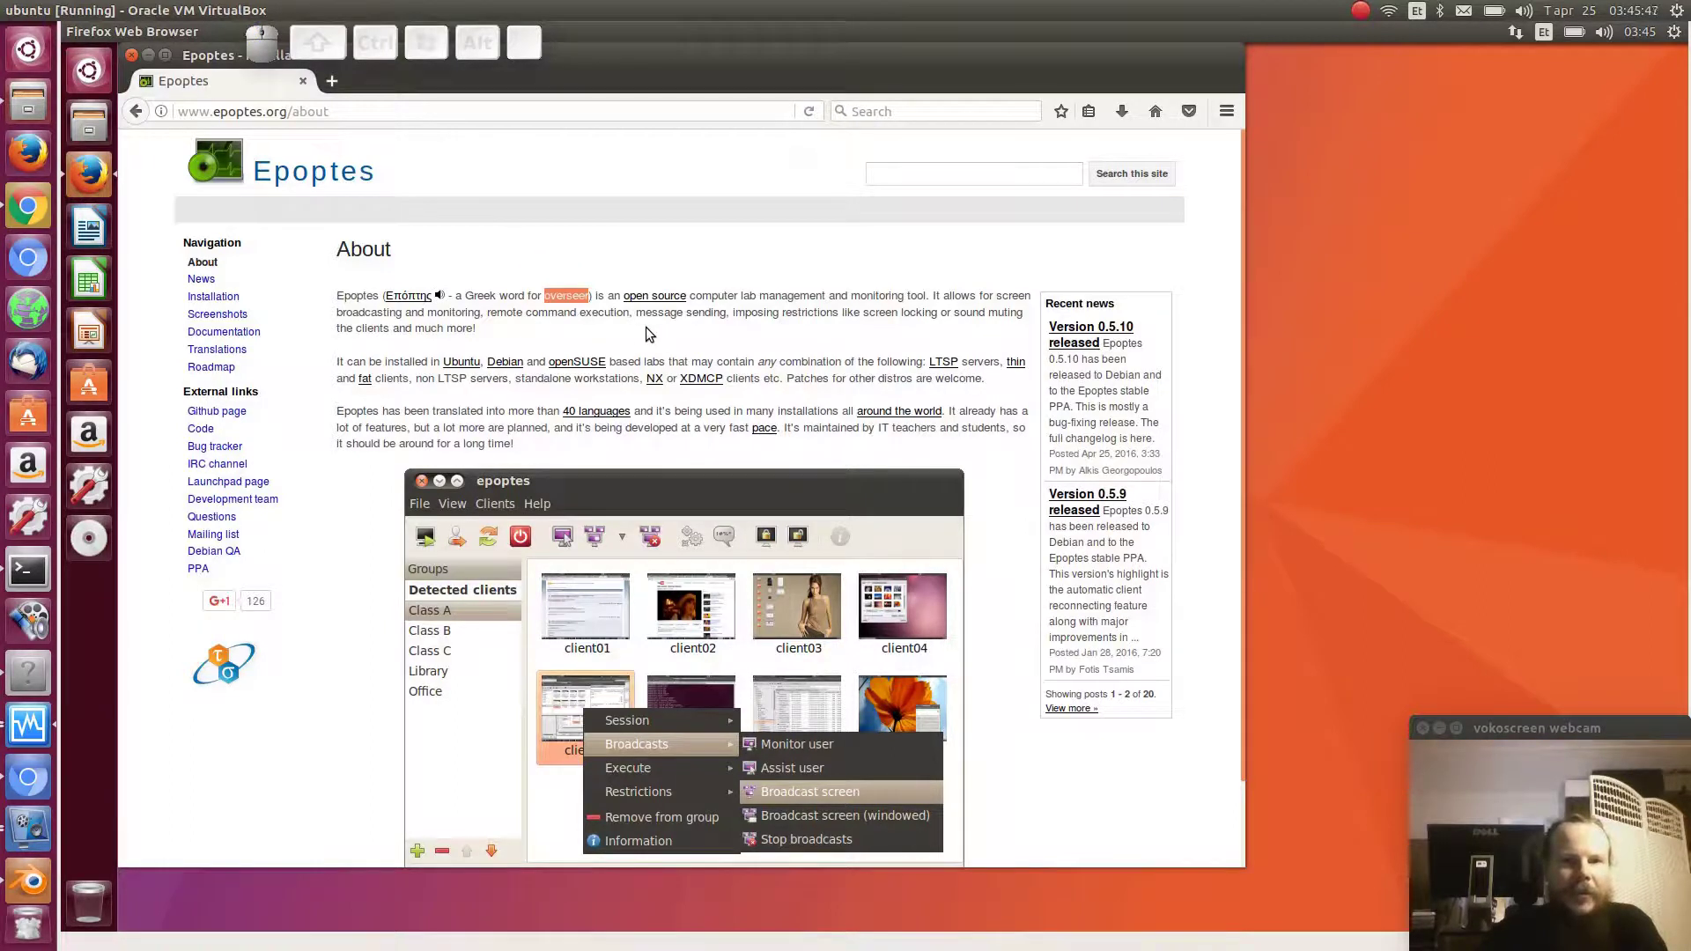
key("ctrl+t")
type("tr")
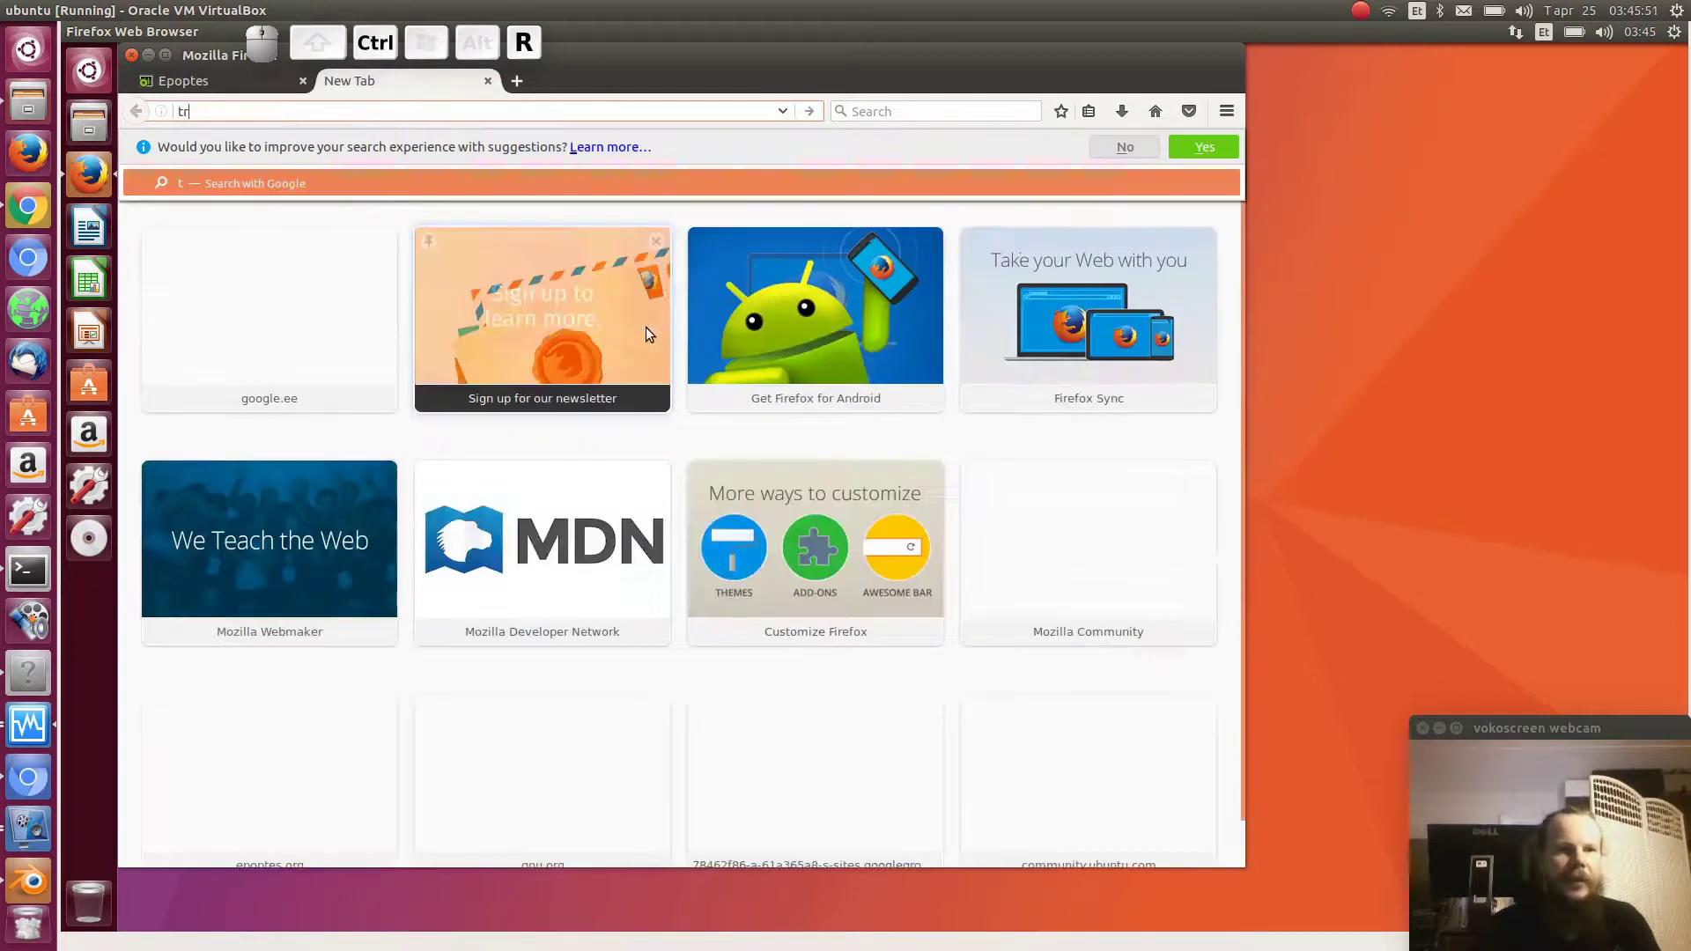
key("Return")
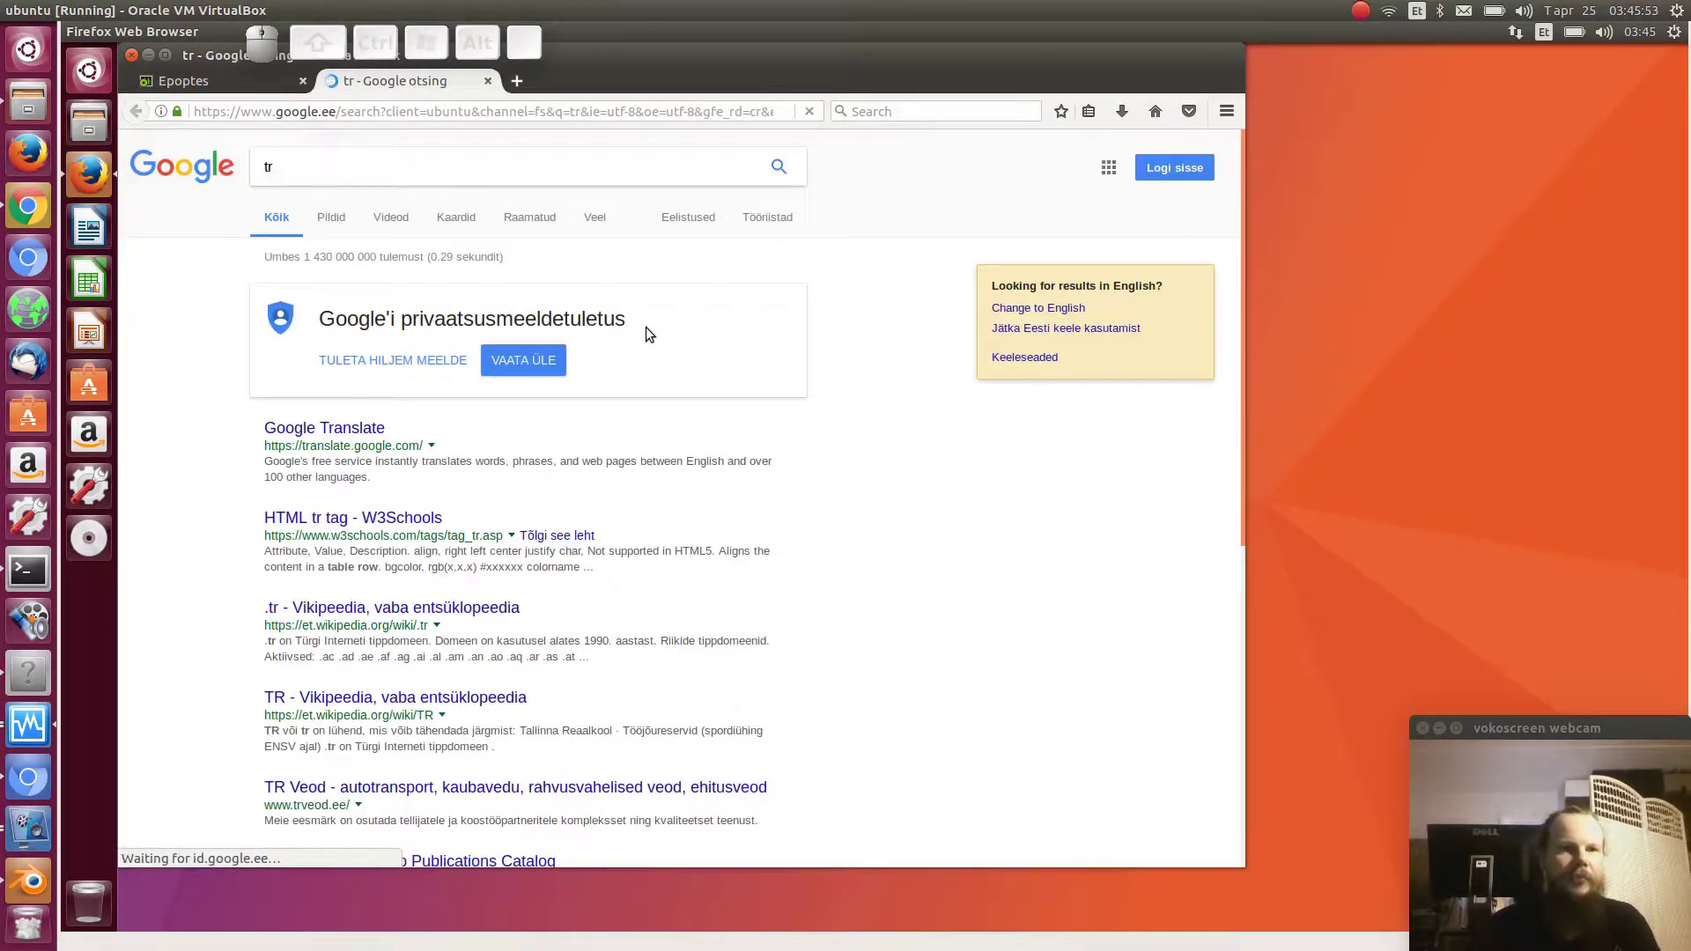
left_click(340, 427)
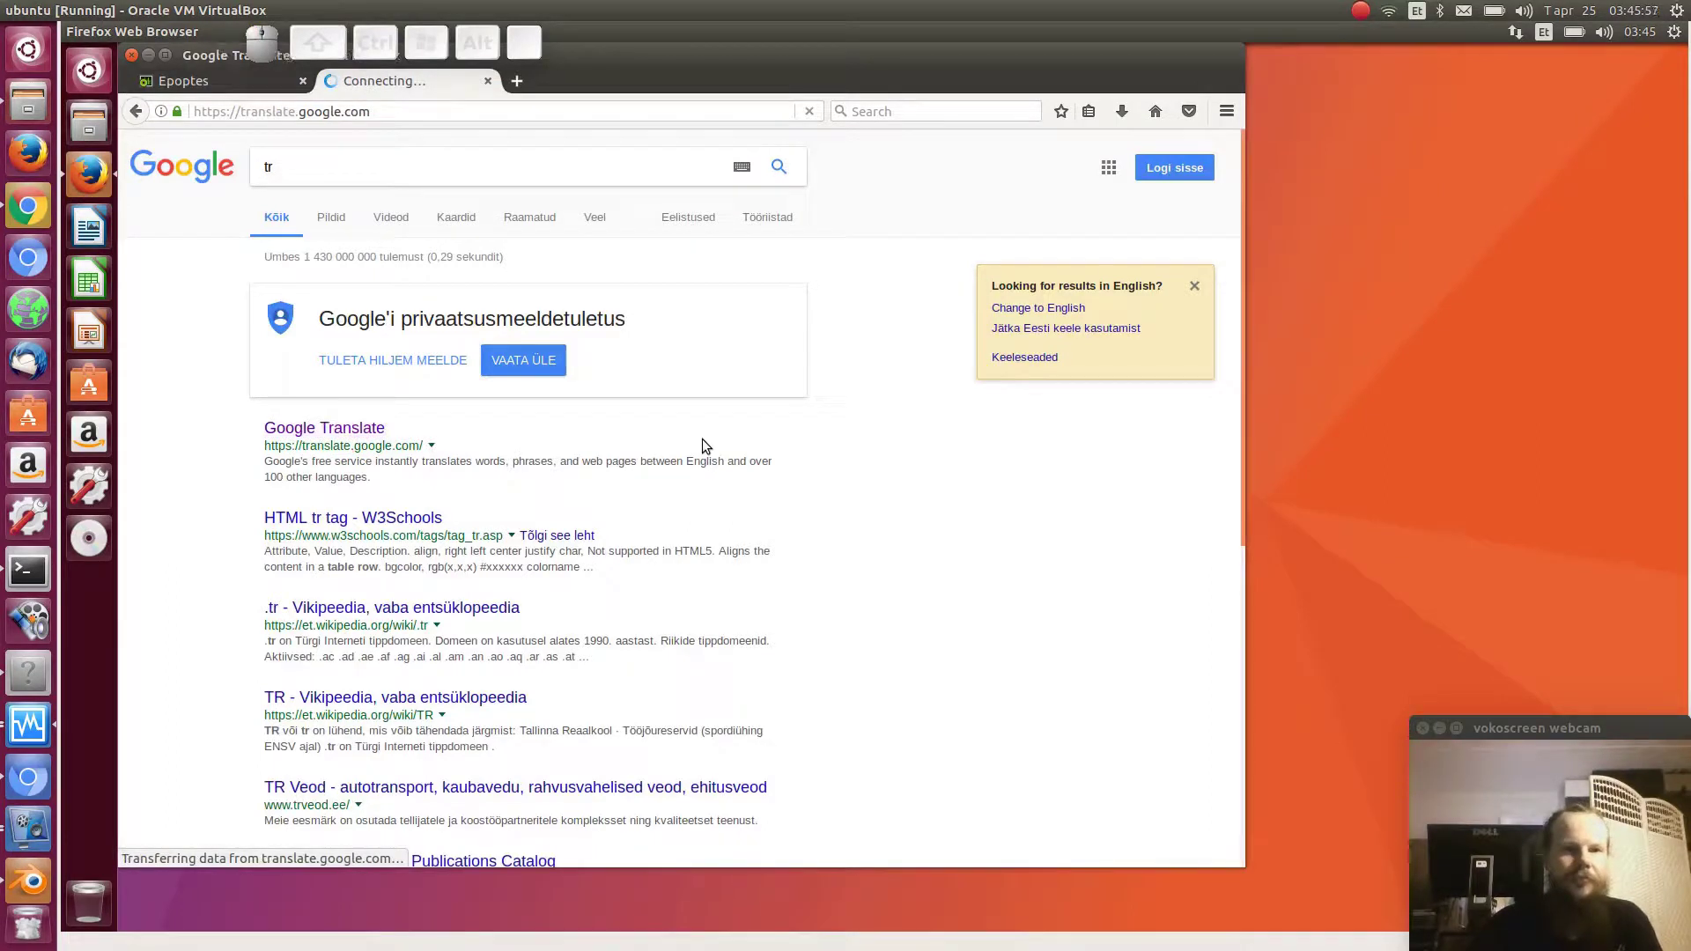
- Translate 'overseer' from English into Estonian (järelevaataja) and listen to its pronunciation
type("voverseer")
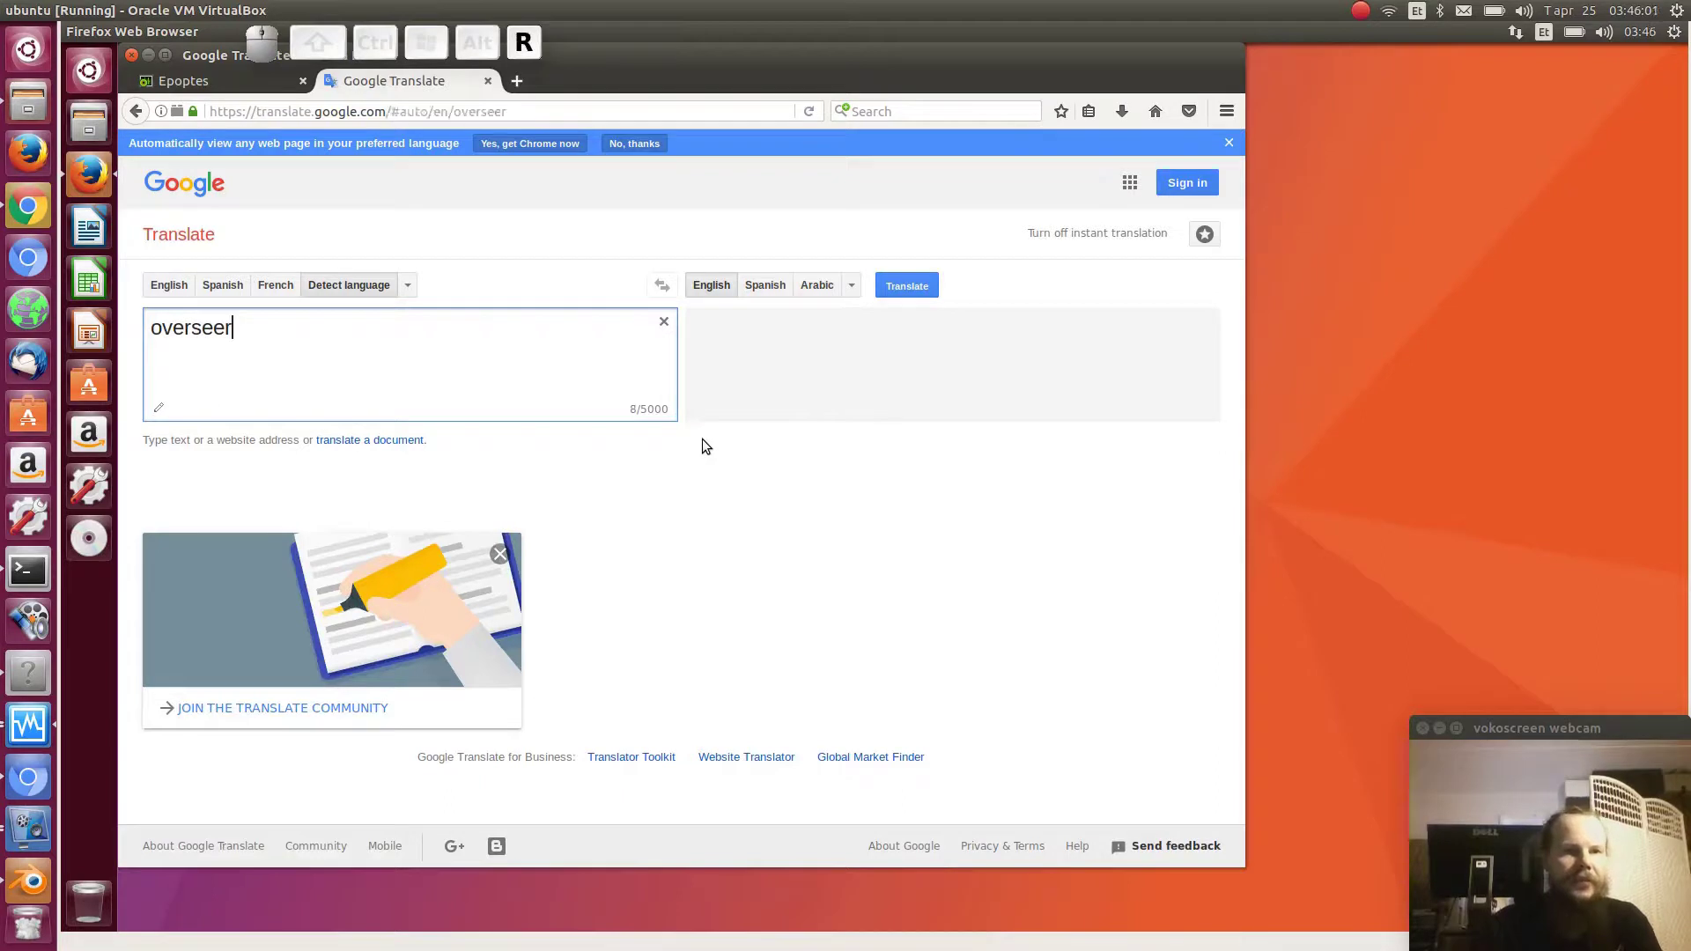
left_click(851, 284)
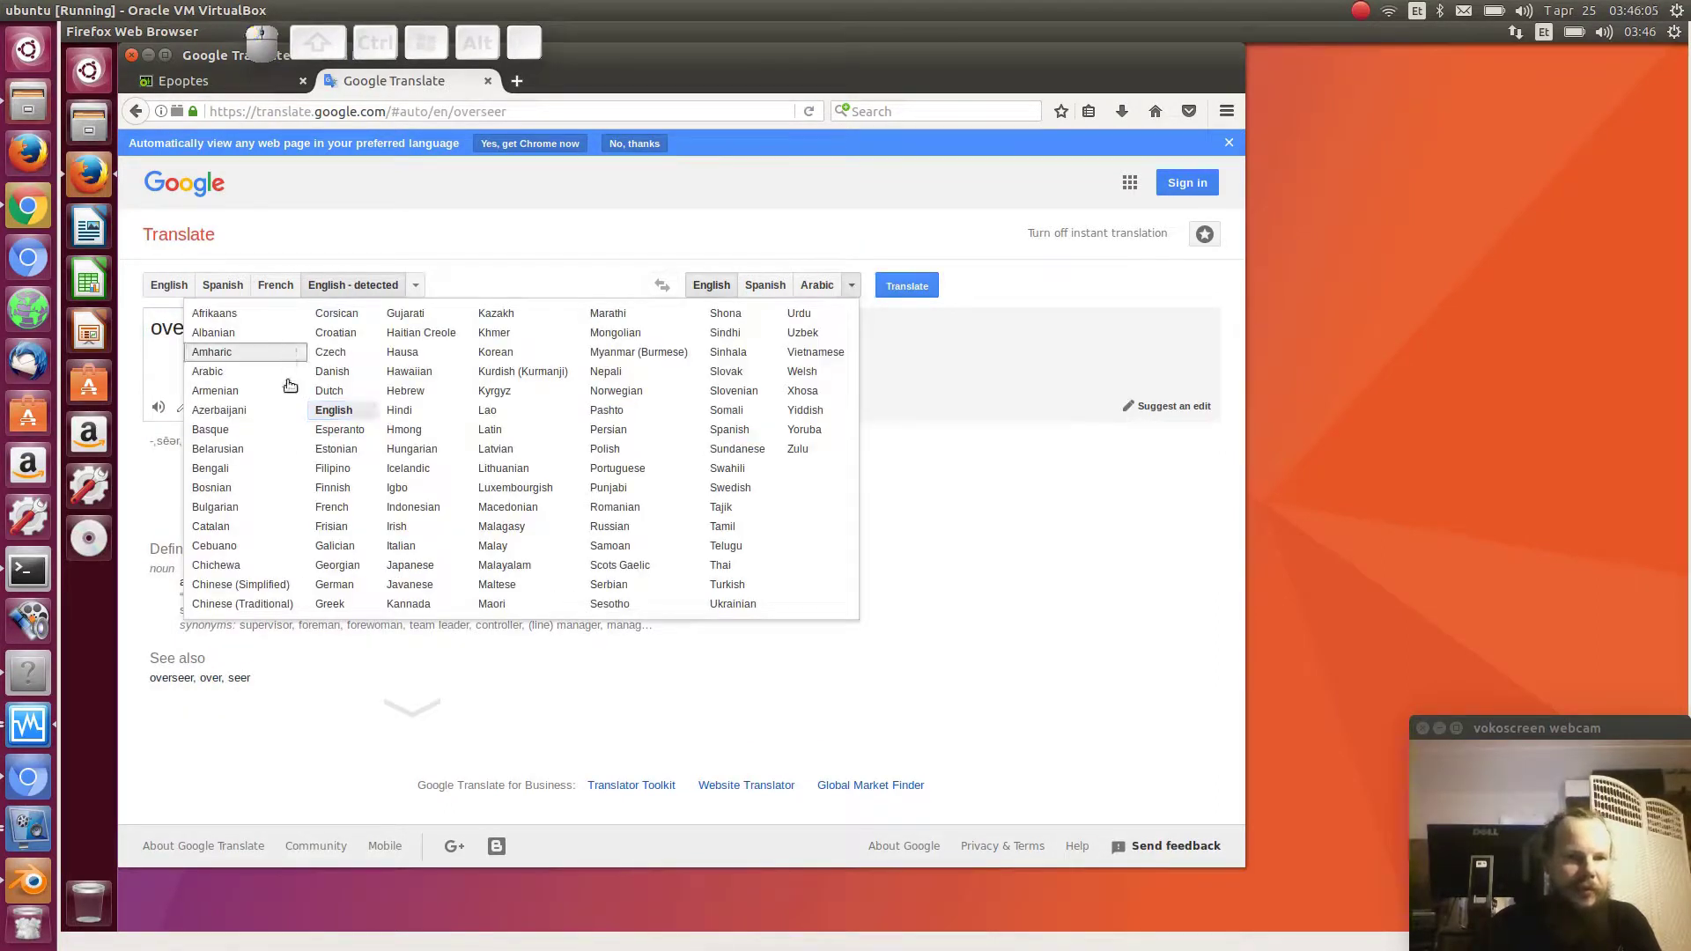
left_click(344, 448)
left_click(158, 408)
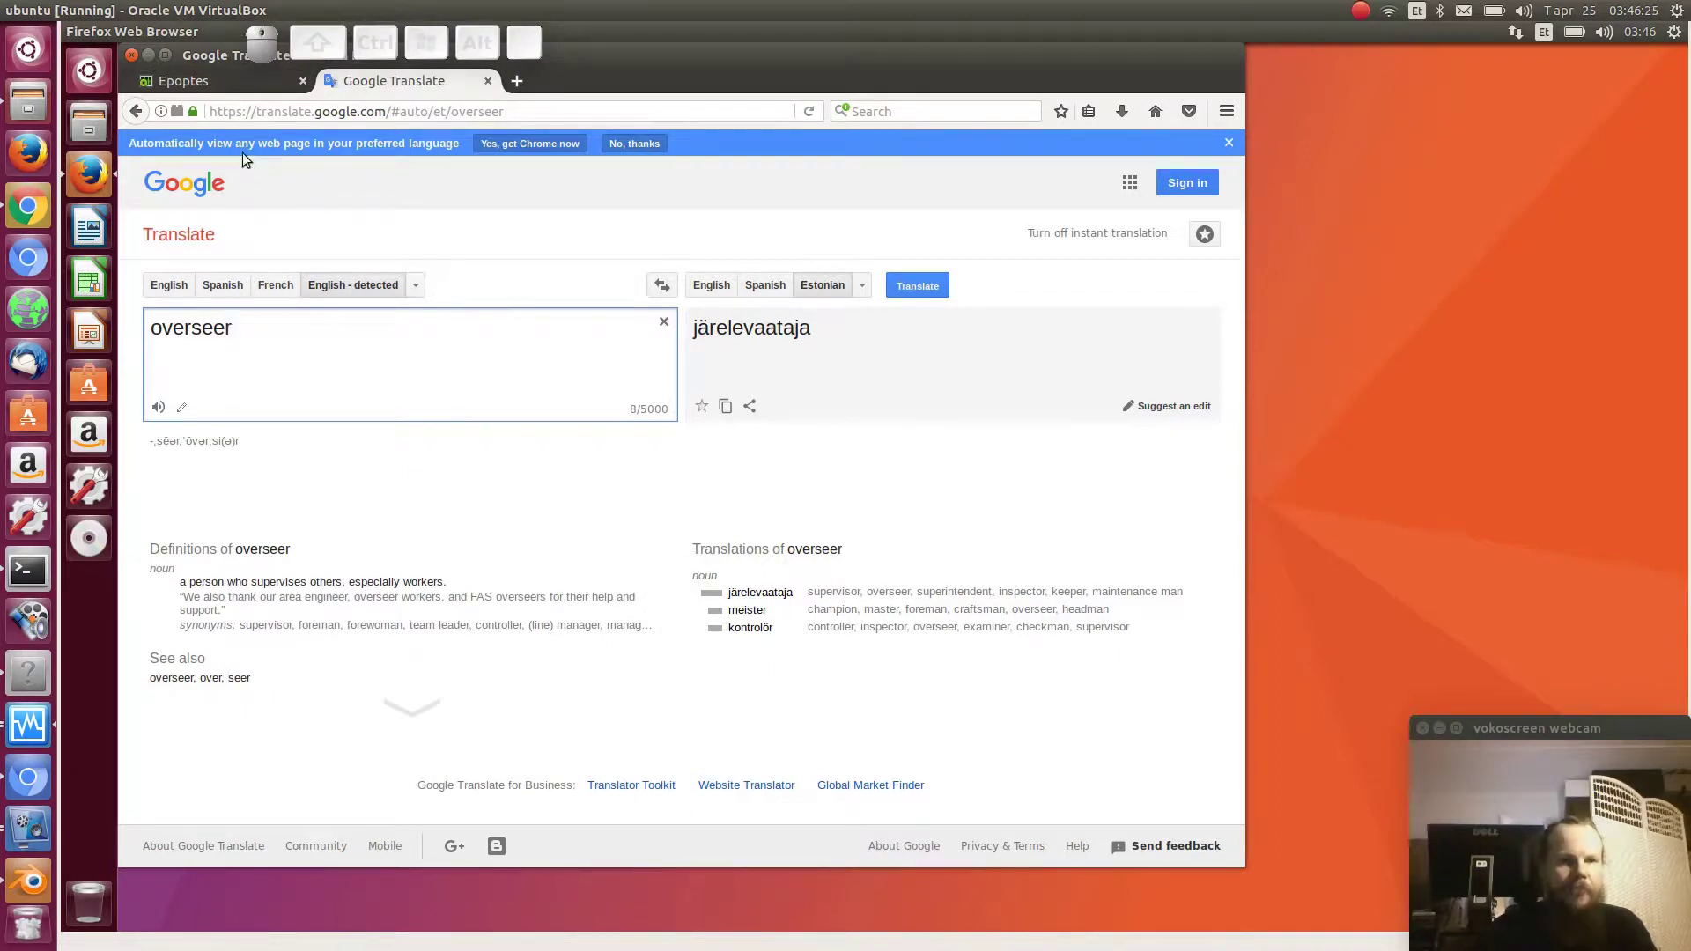
left_click(88, 69)
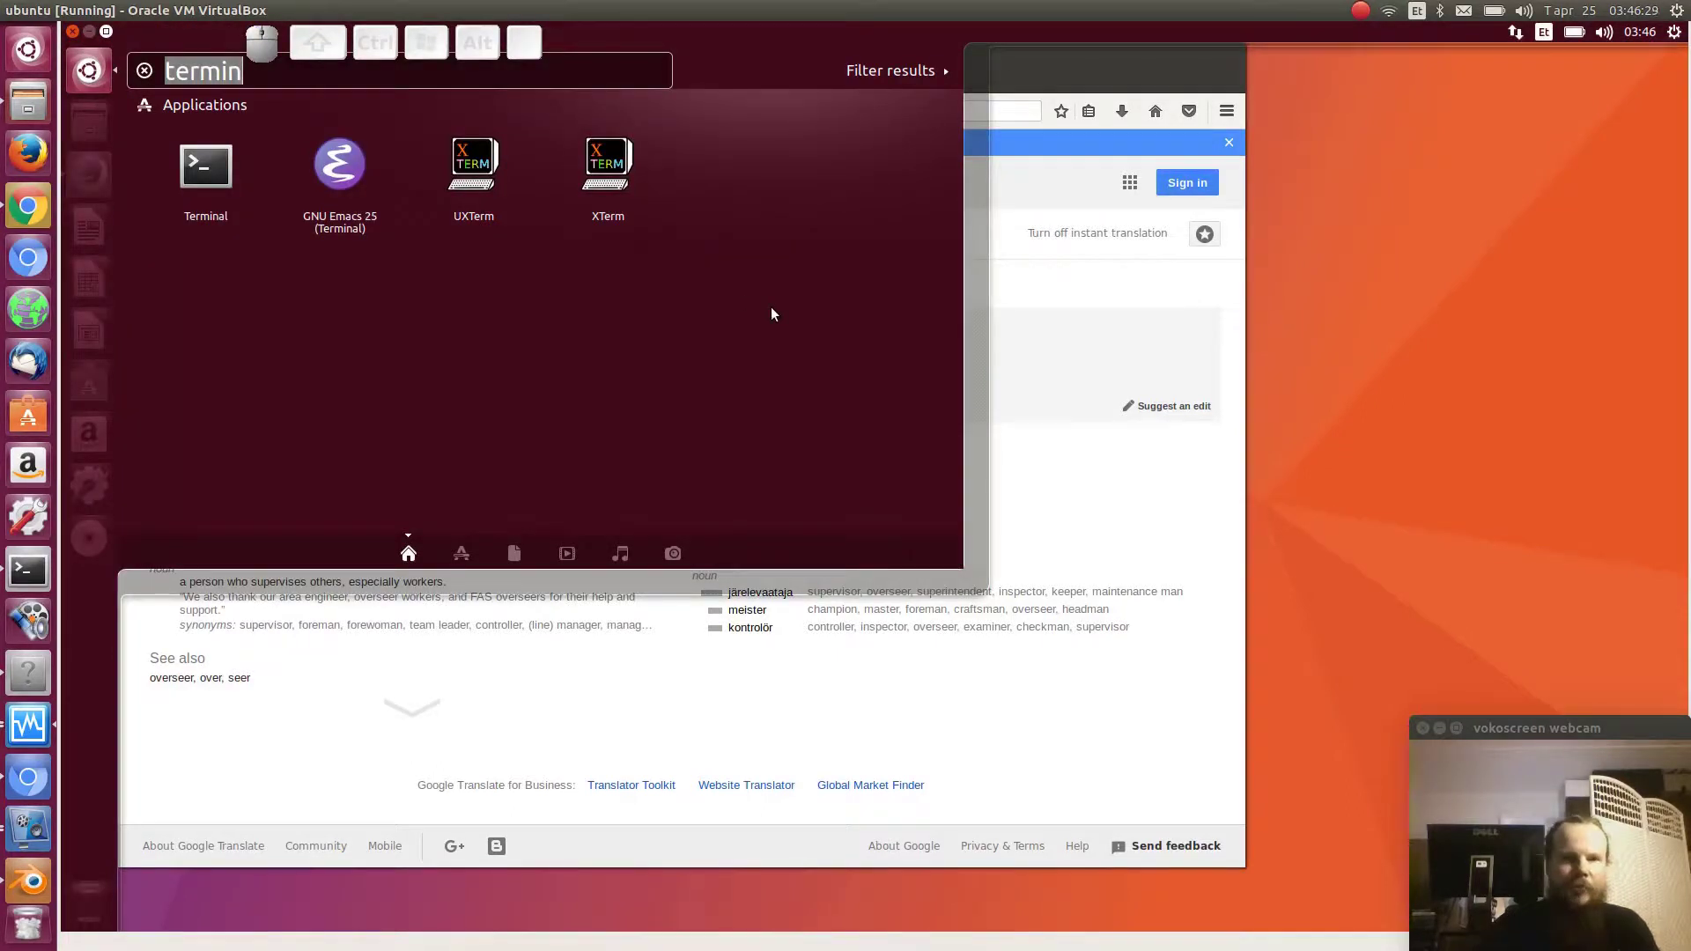
- In a new terminal, run sudo apt install epoptes-client and enter the sudo password
key("Escape")
key("Escape")
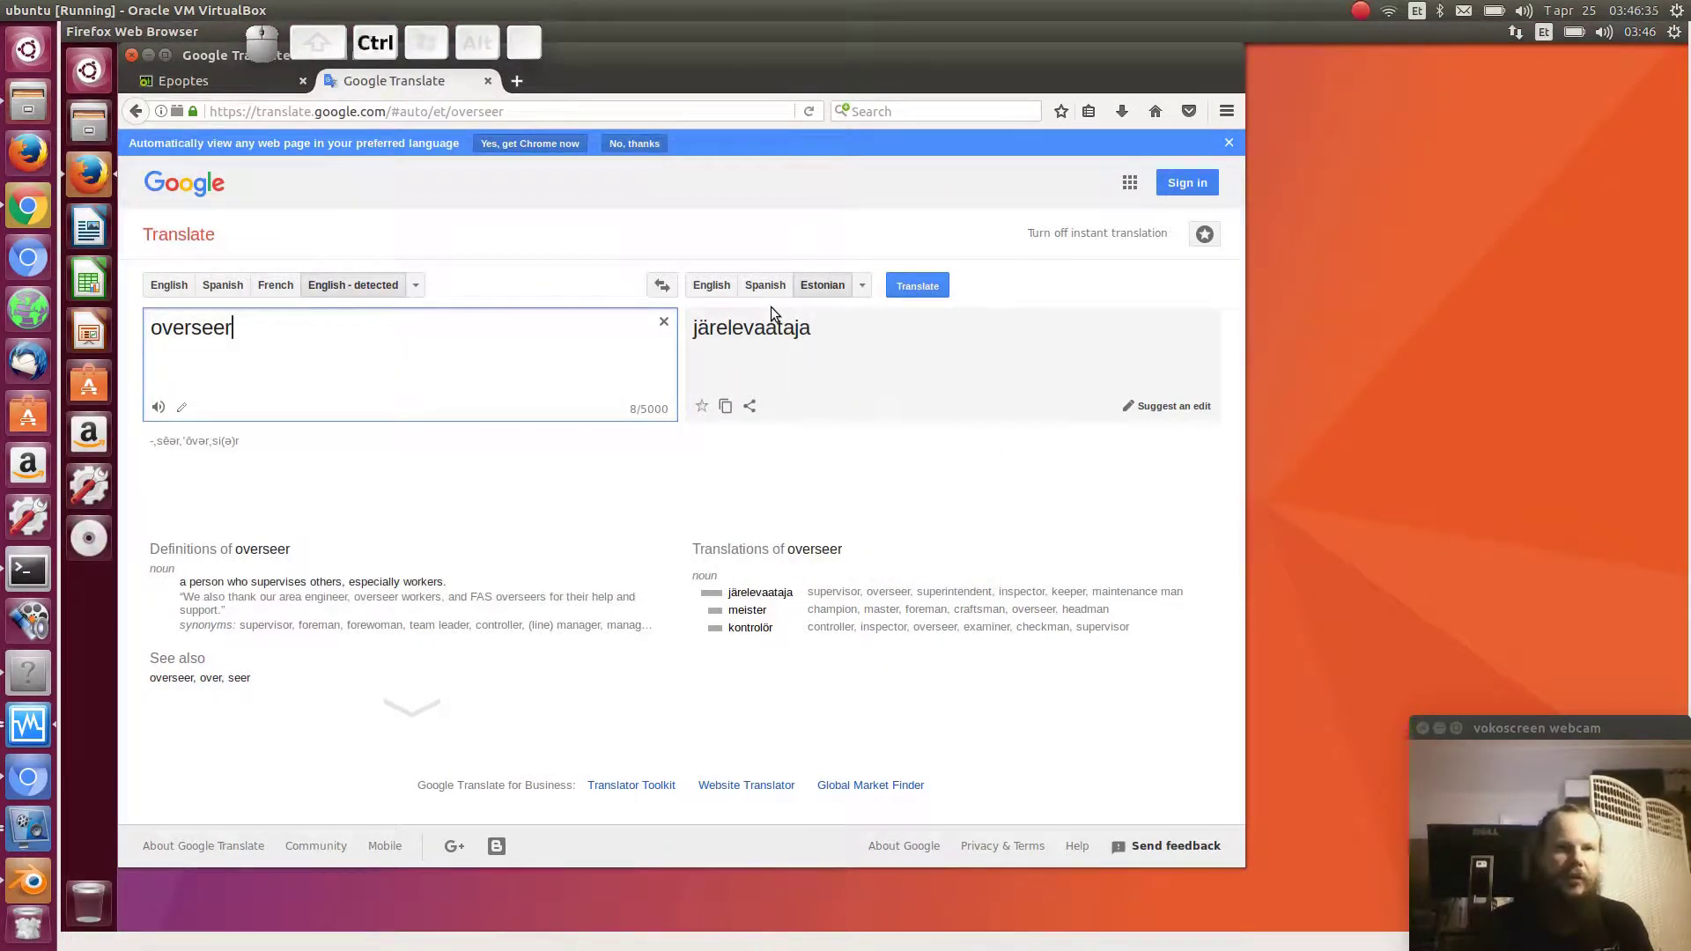
key("ctrl+alt+t")
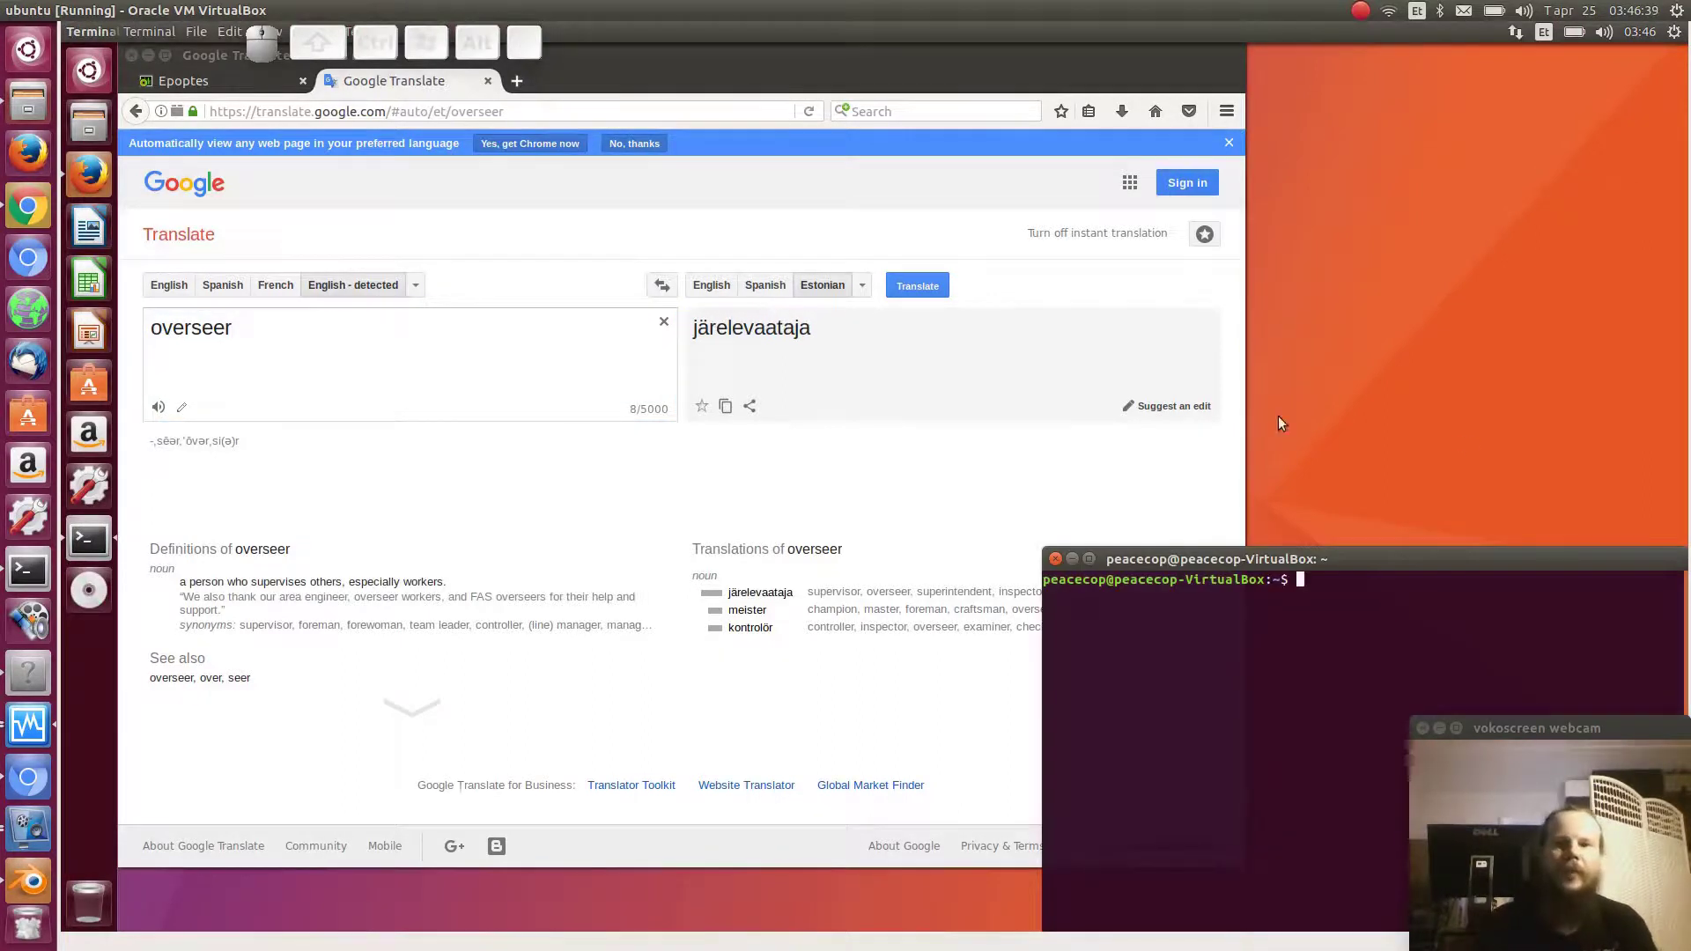
left_click_drag(1414, 559, 636, 252)
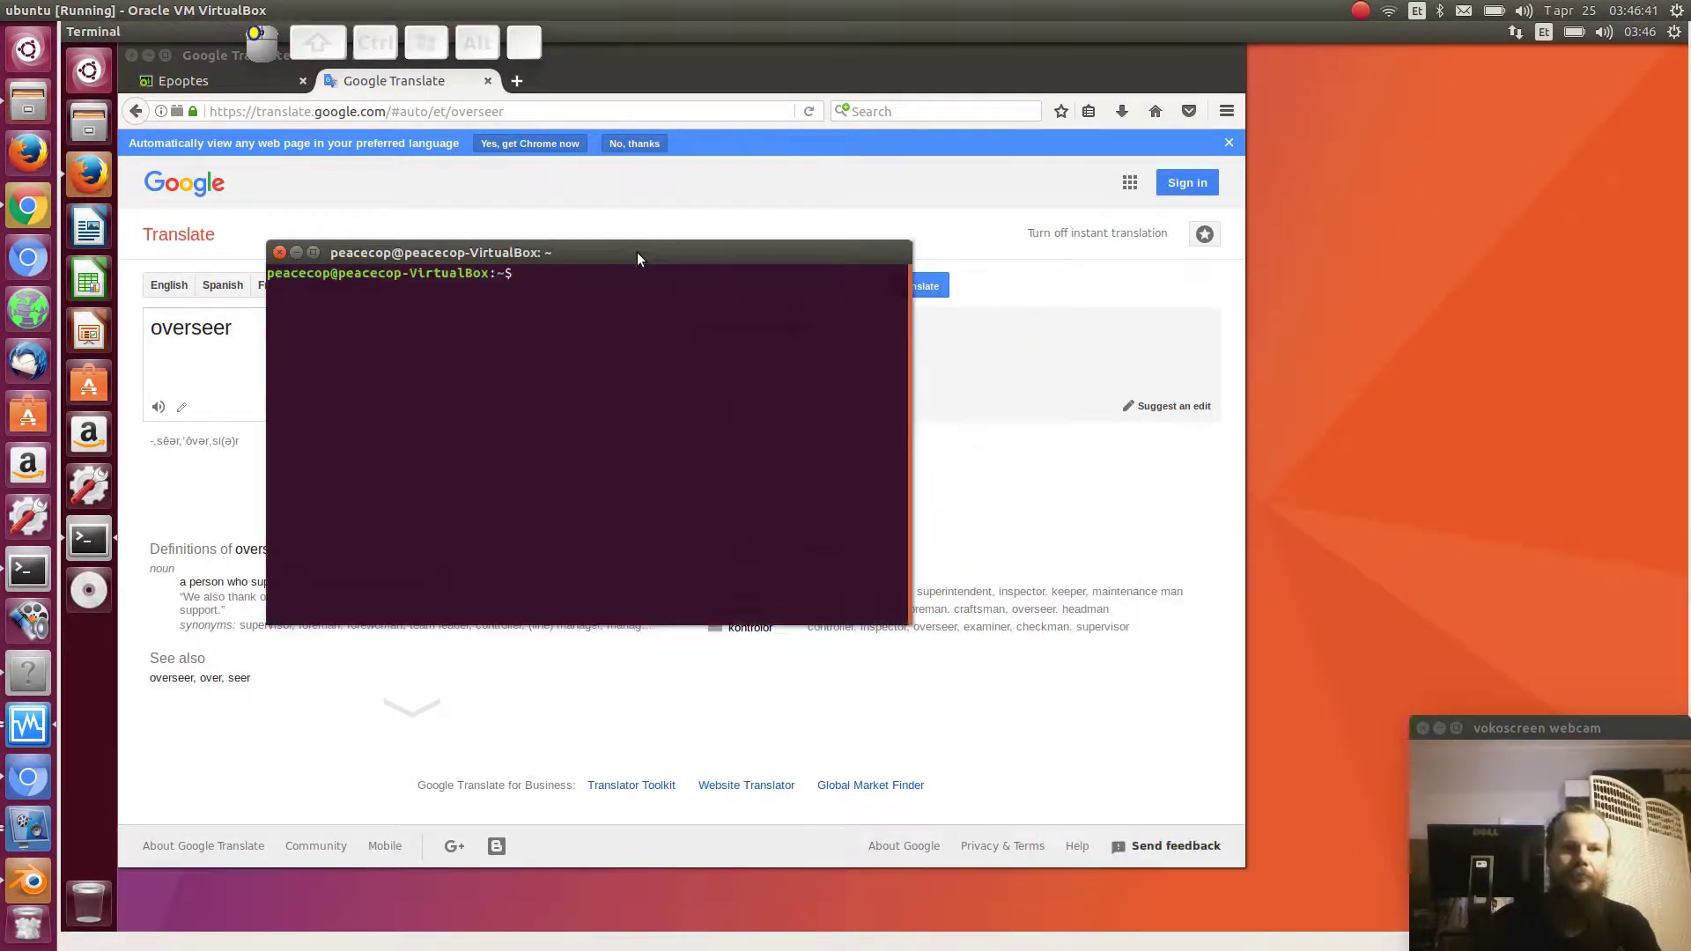
type("sudo apt install")
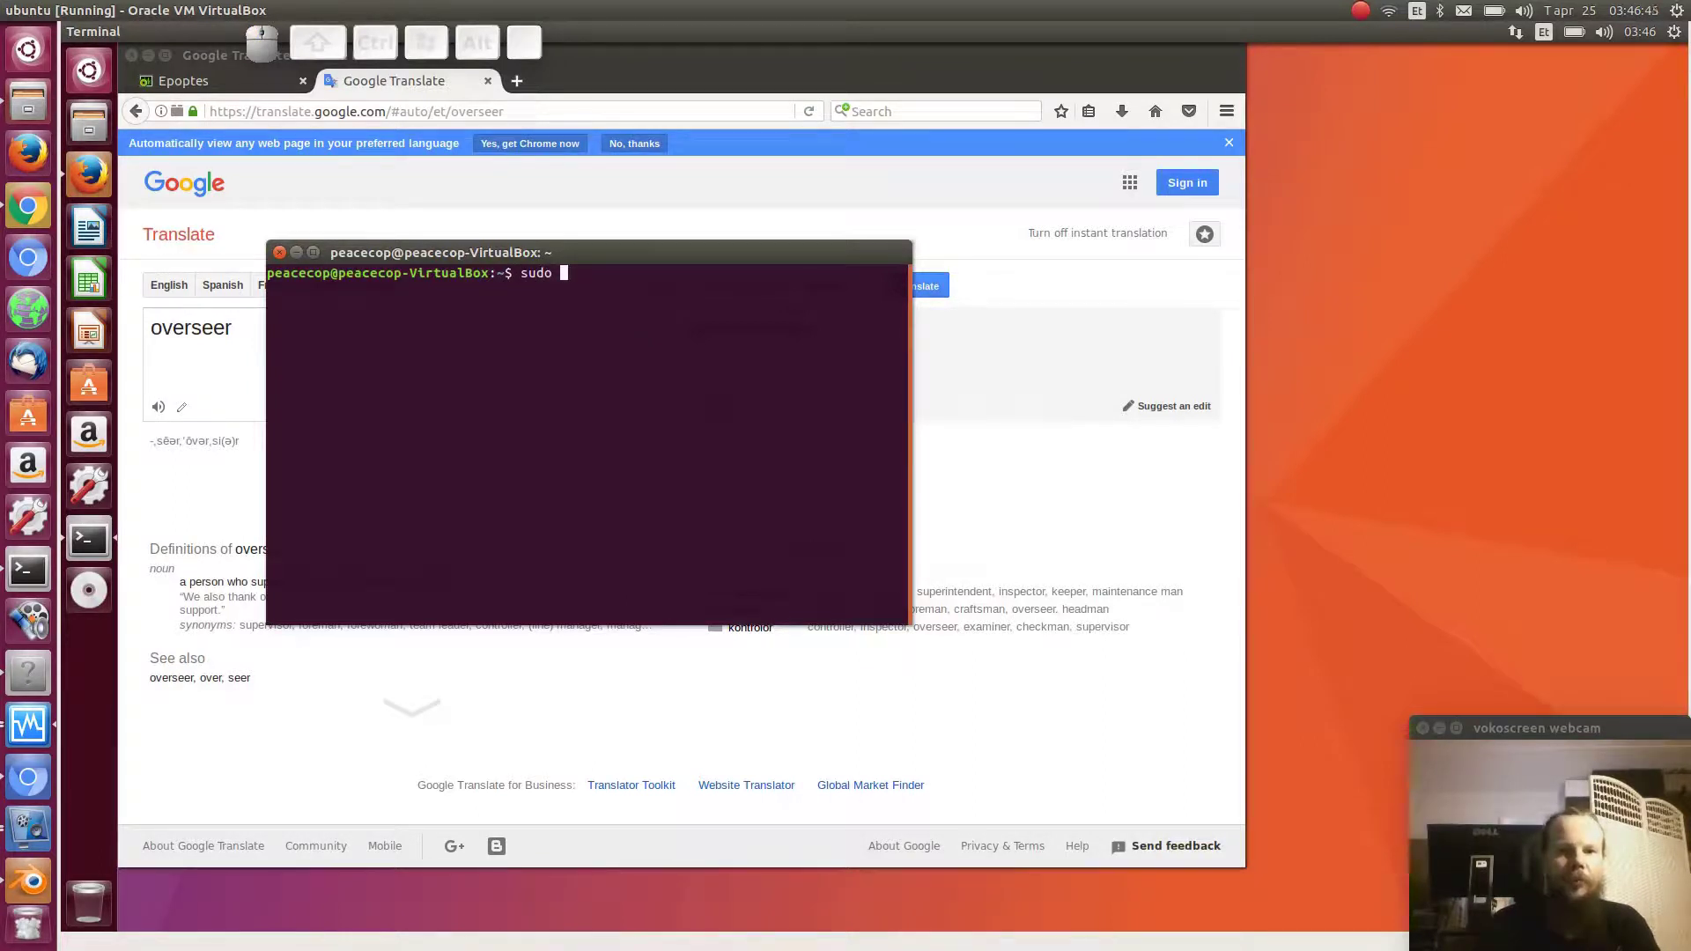
type(" e")
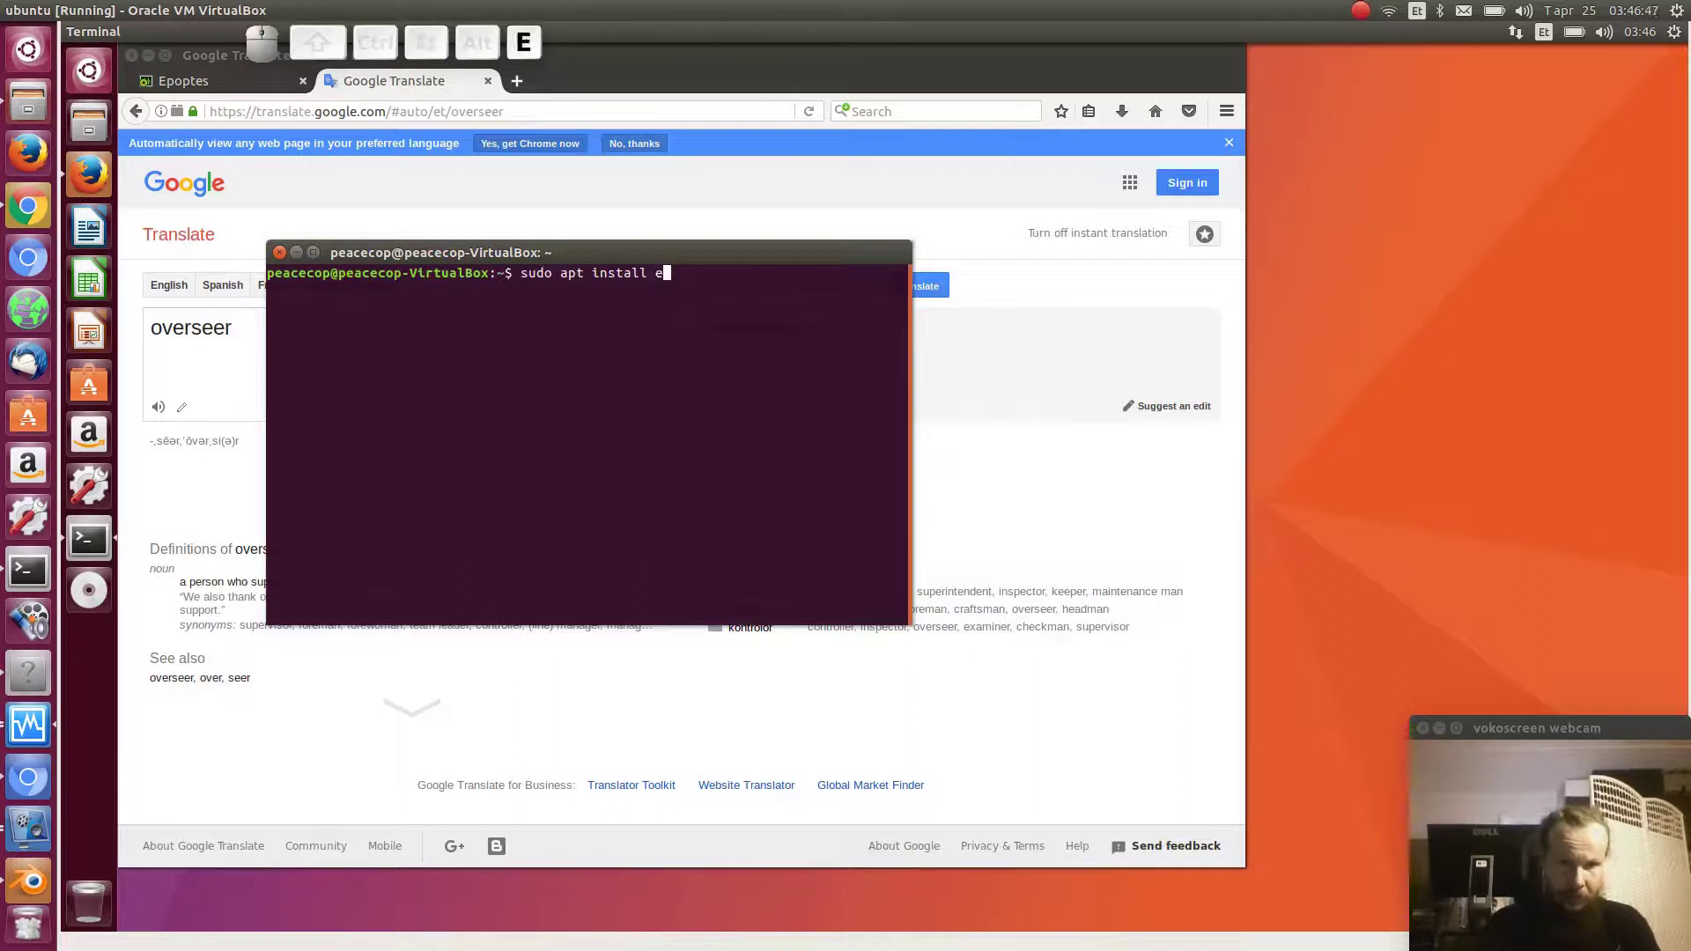
type("poptes-client")
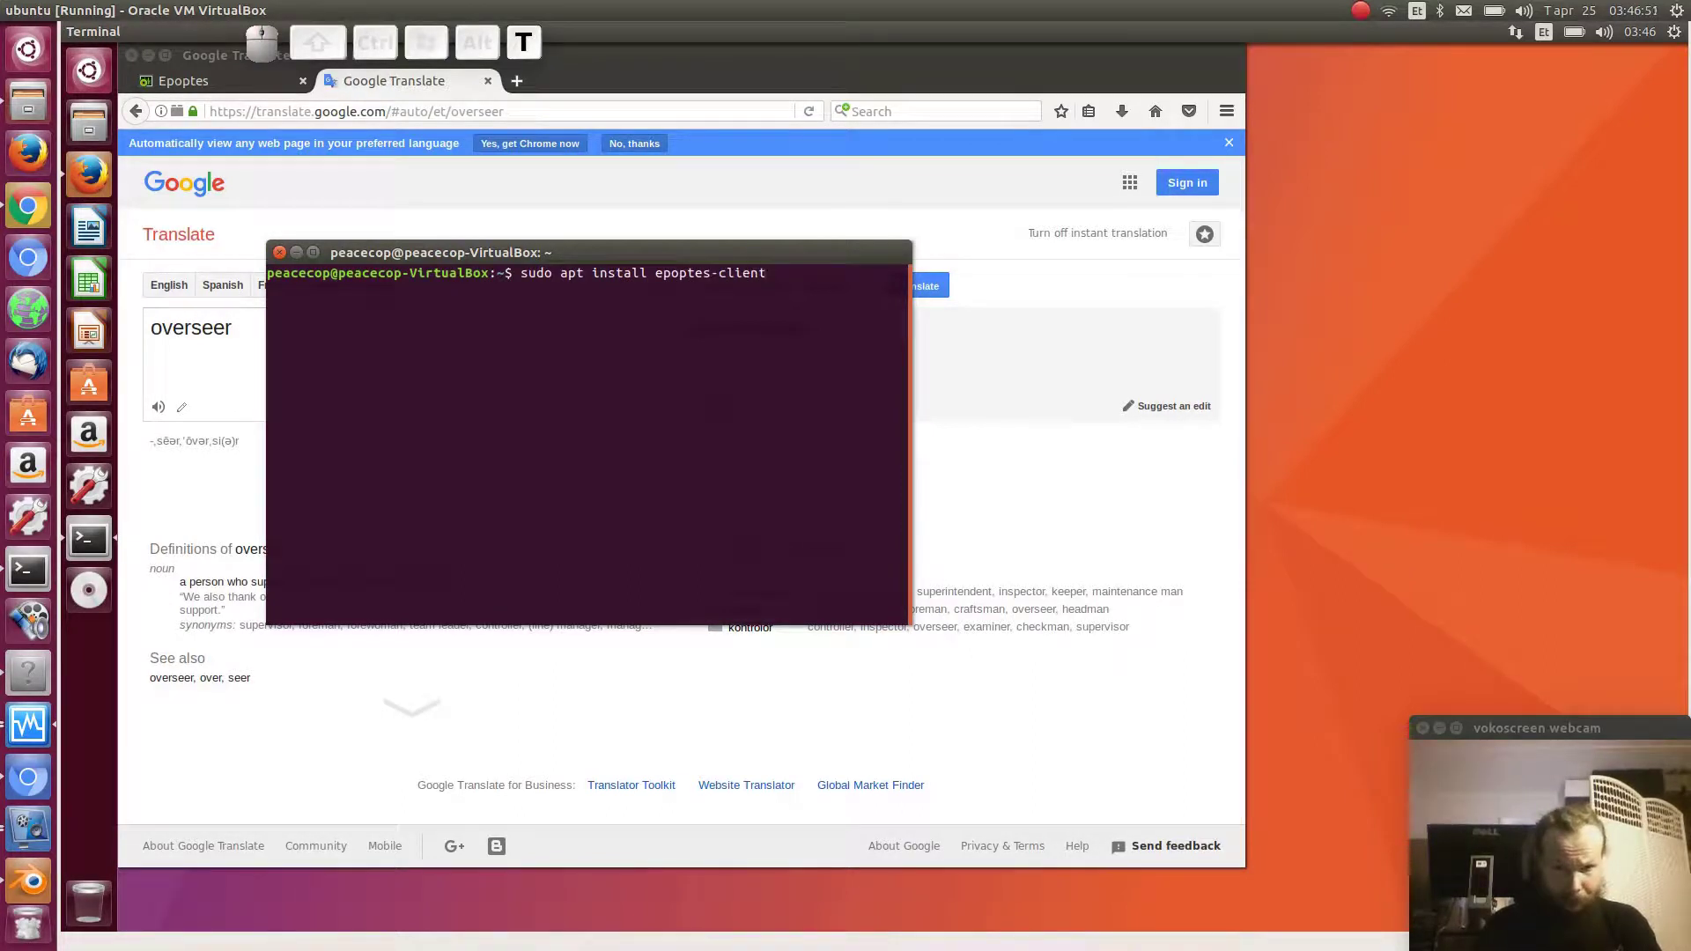
key("Return")
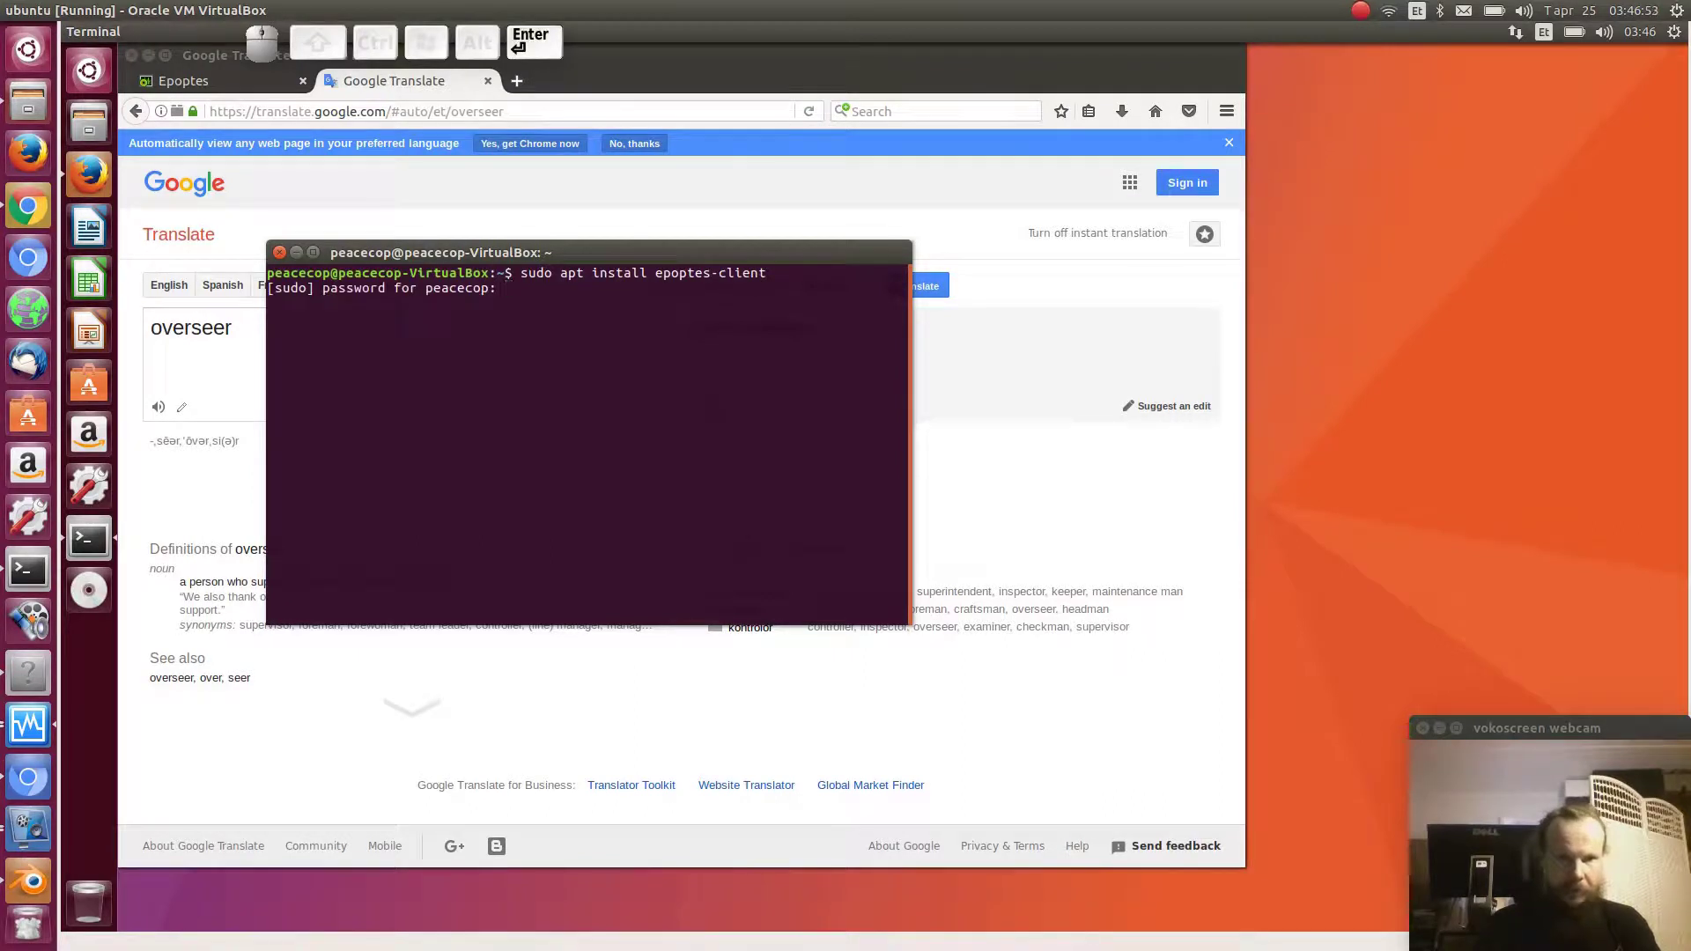
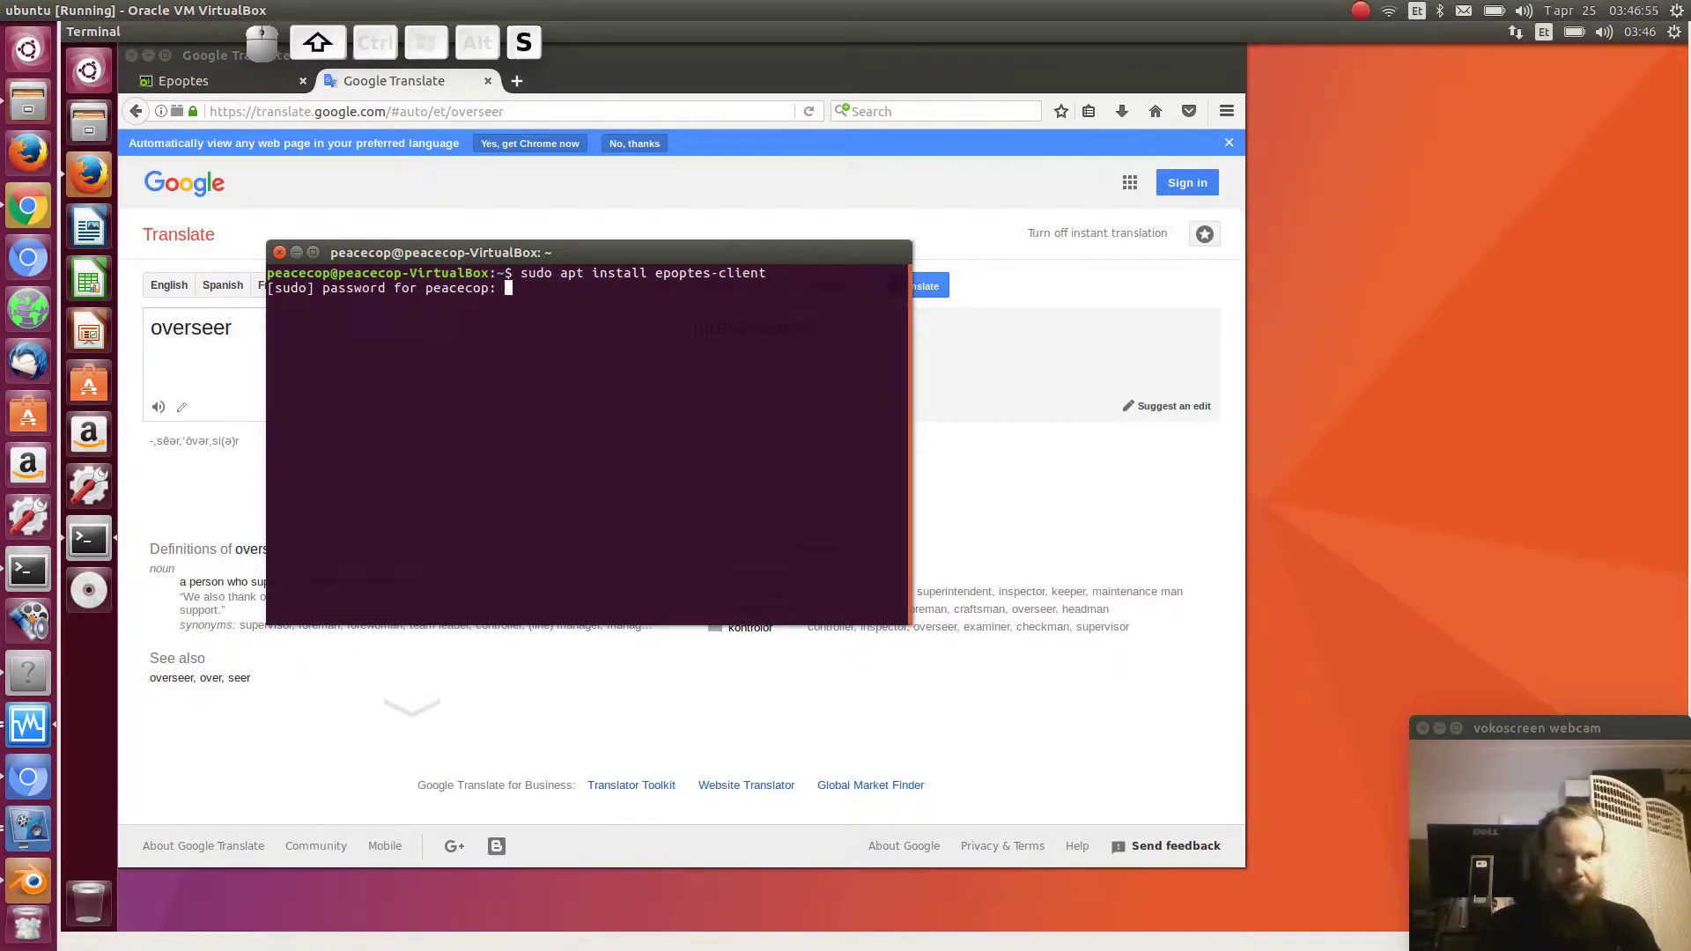
key("Return")
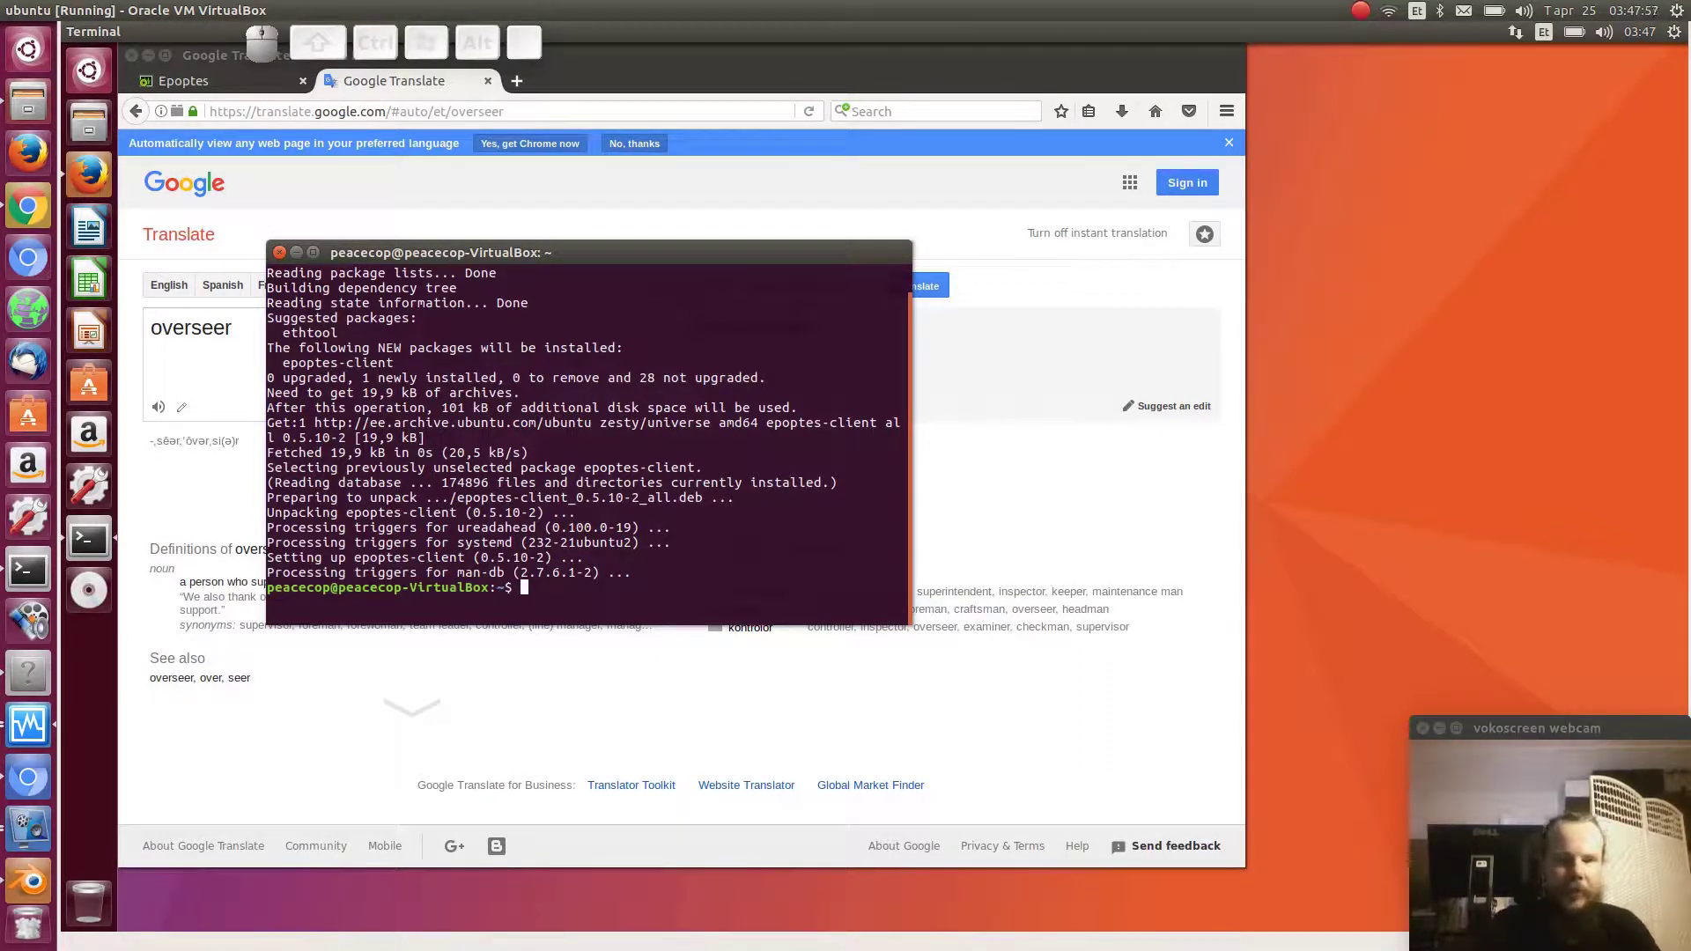
- Open /etc/default/epoptes-client in Emacs with sudo, completing the path with Tab
type("sudo ")
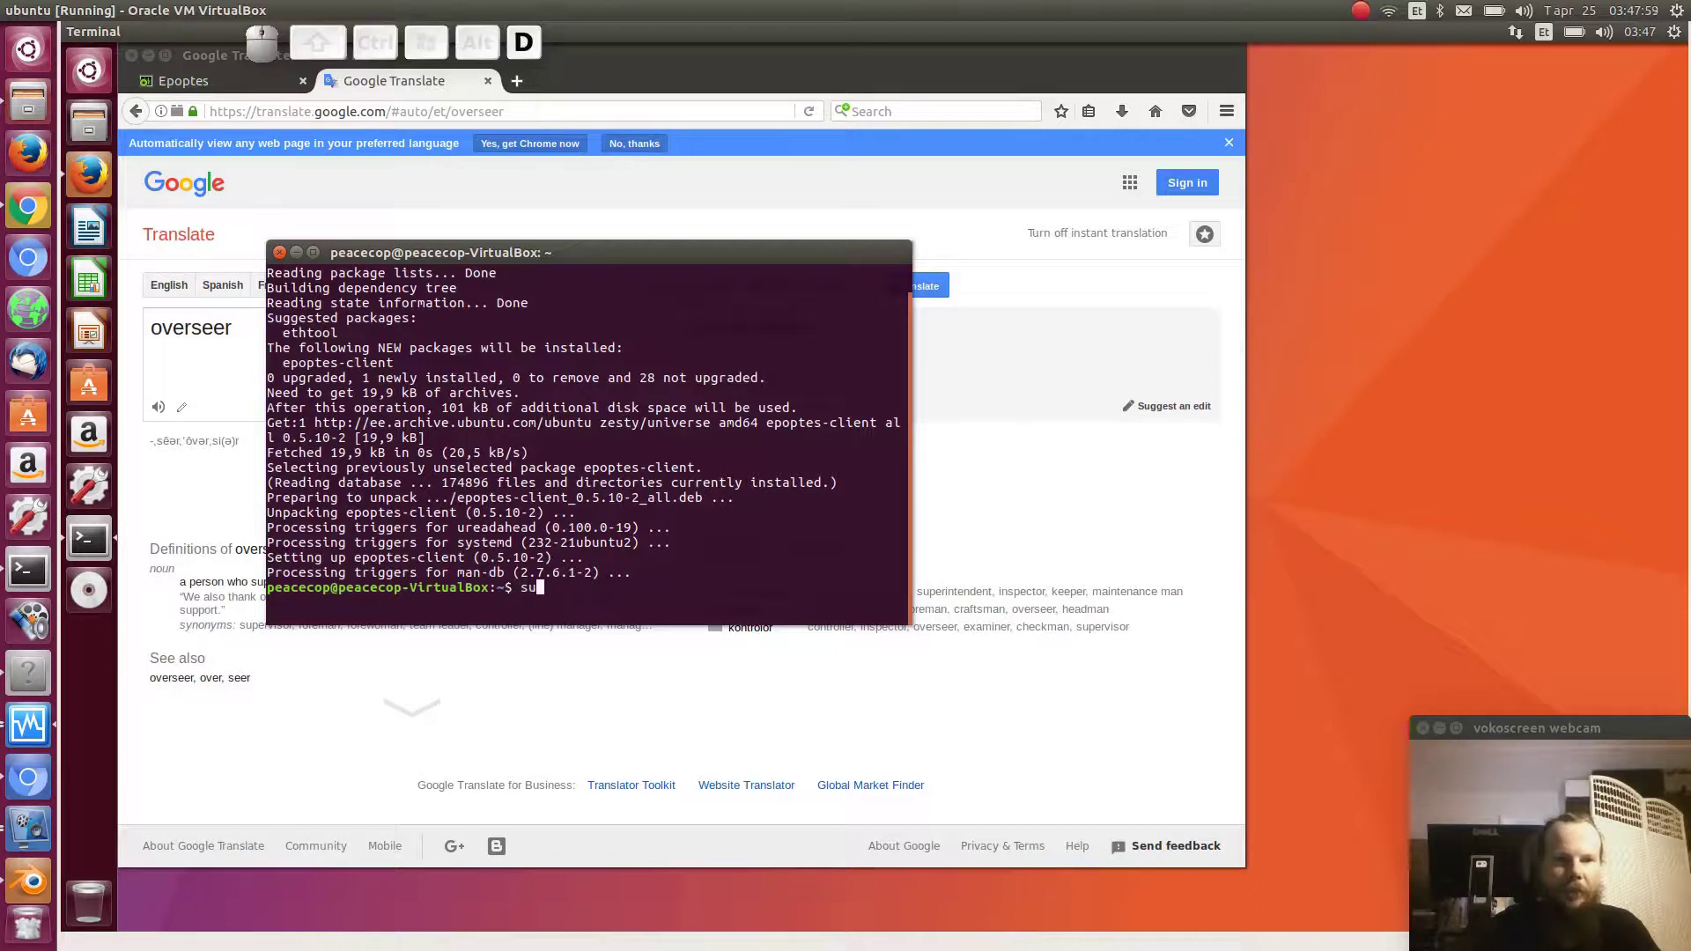
type("emacs /et")
key("Tab")
type("de")
key("Tab")
type("ep")
key("Tab")
key("Return")
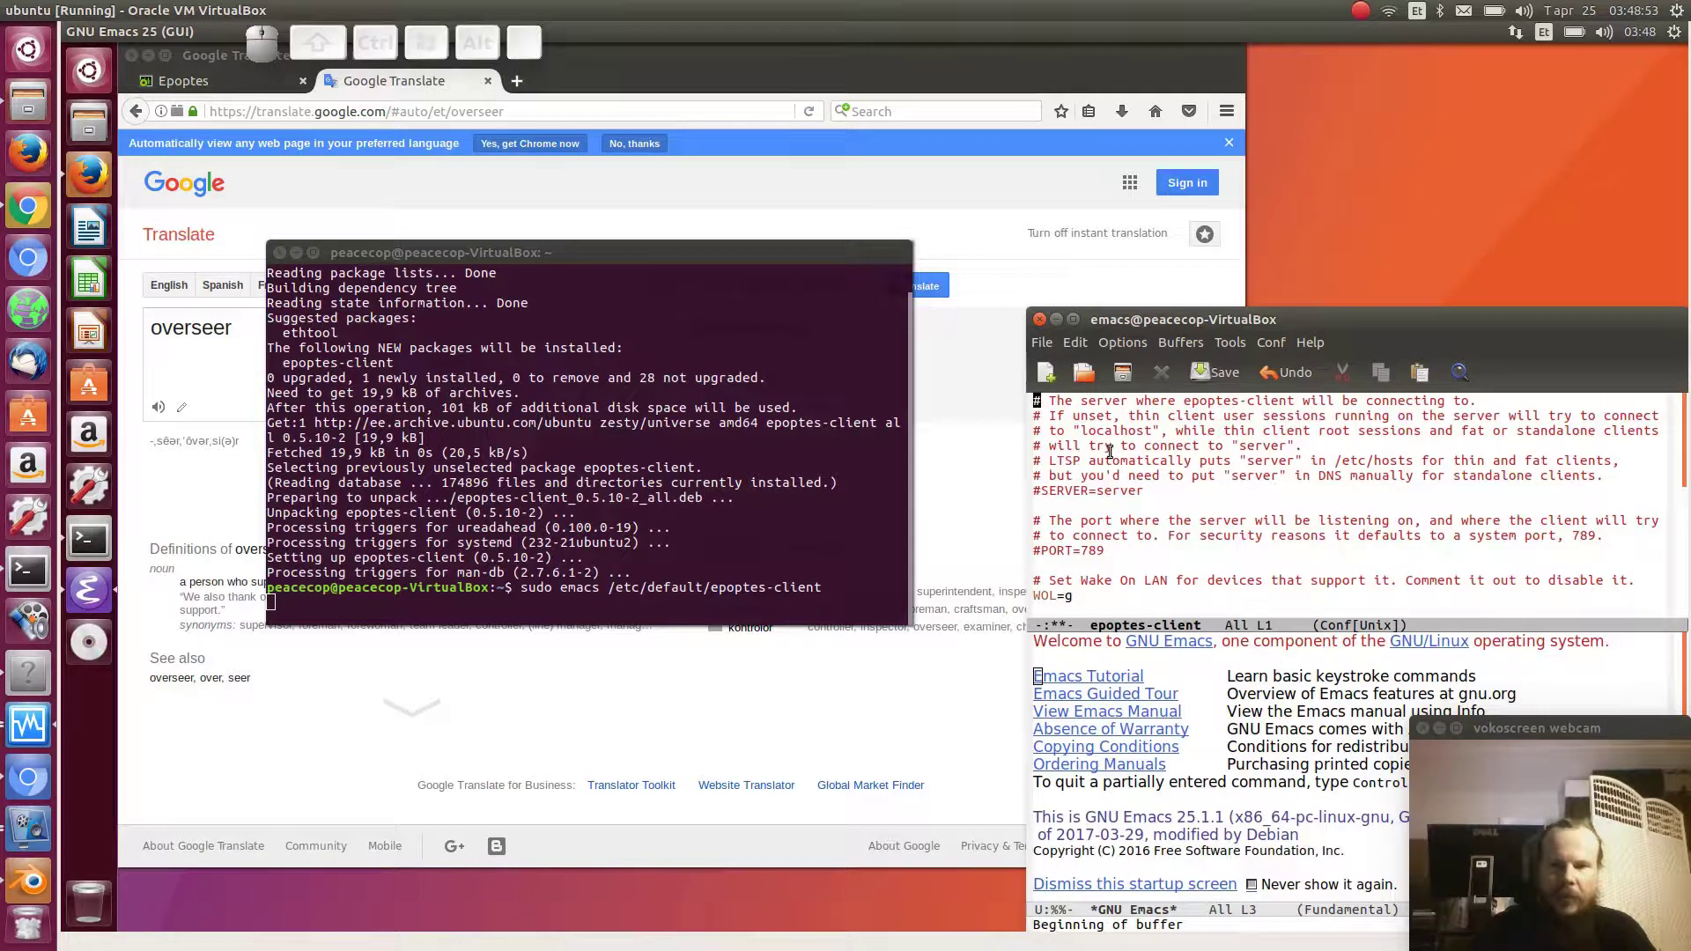
- Delete the # before SERVER=server in the epoptes-client configuration file
left_click_drag(1043, 491, 1147, 493)
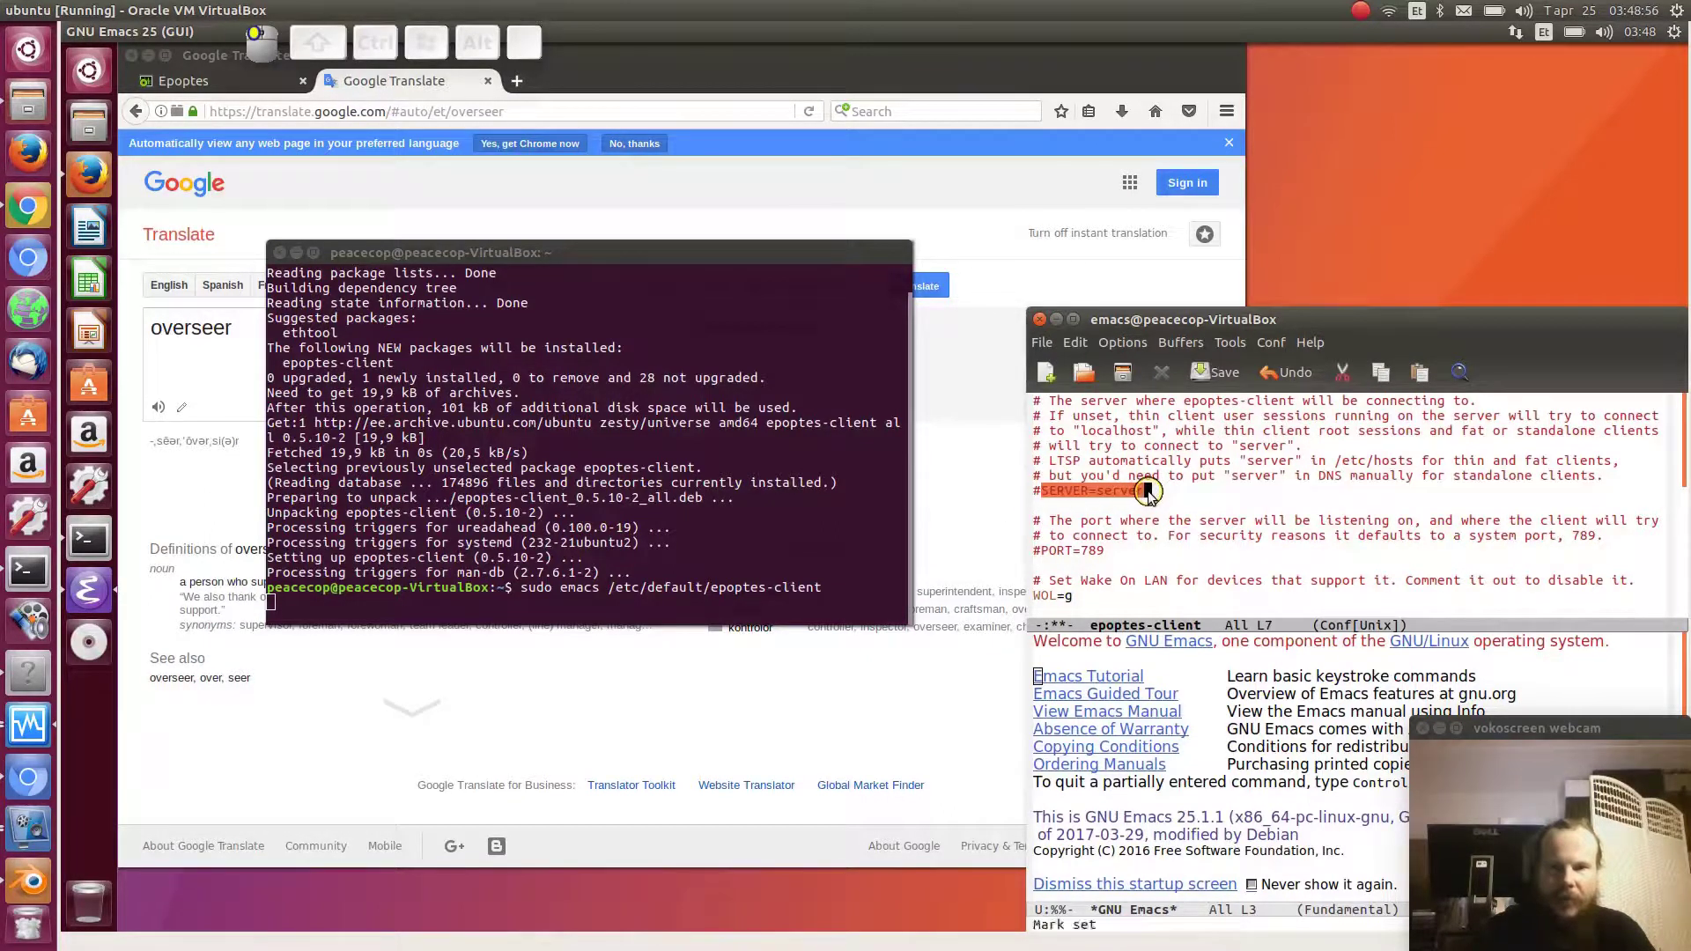
left_click(1039, 491)
key("Delete")
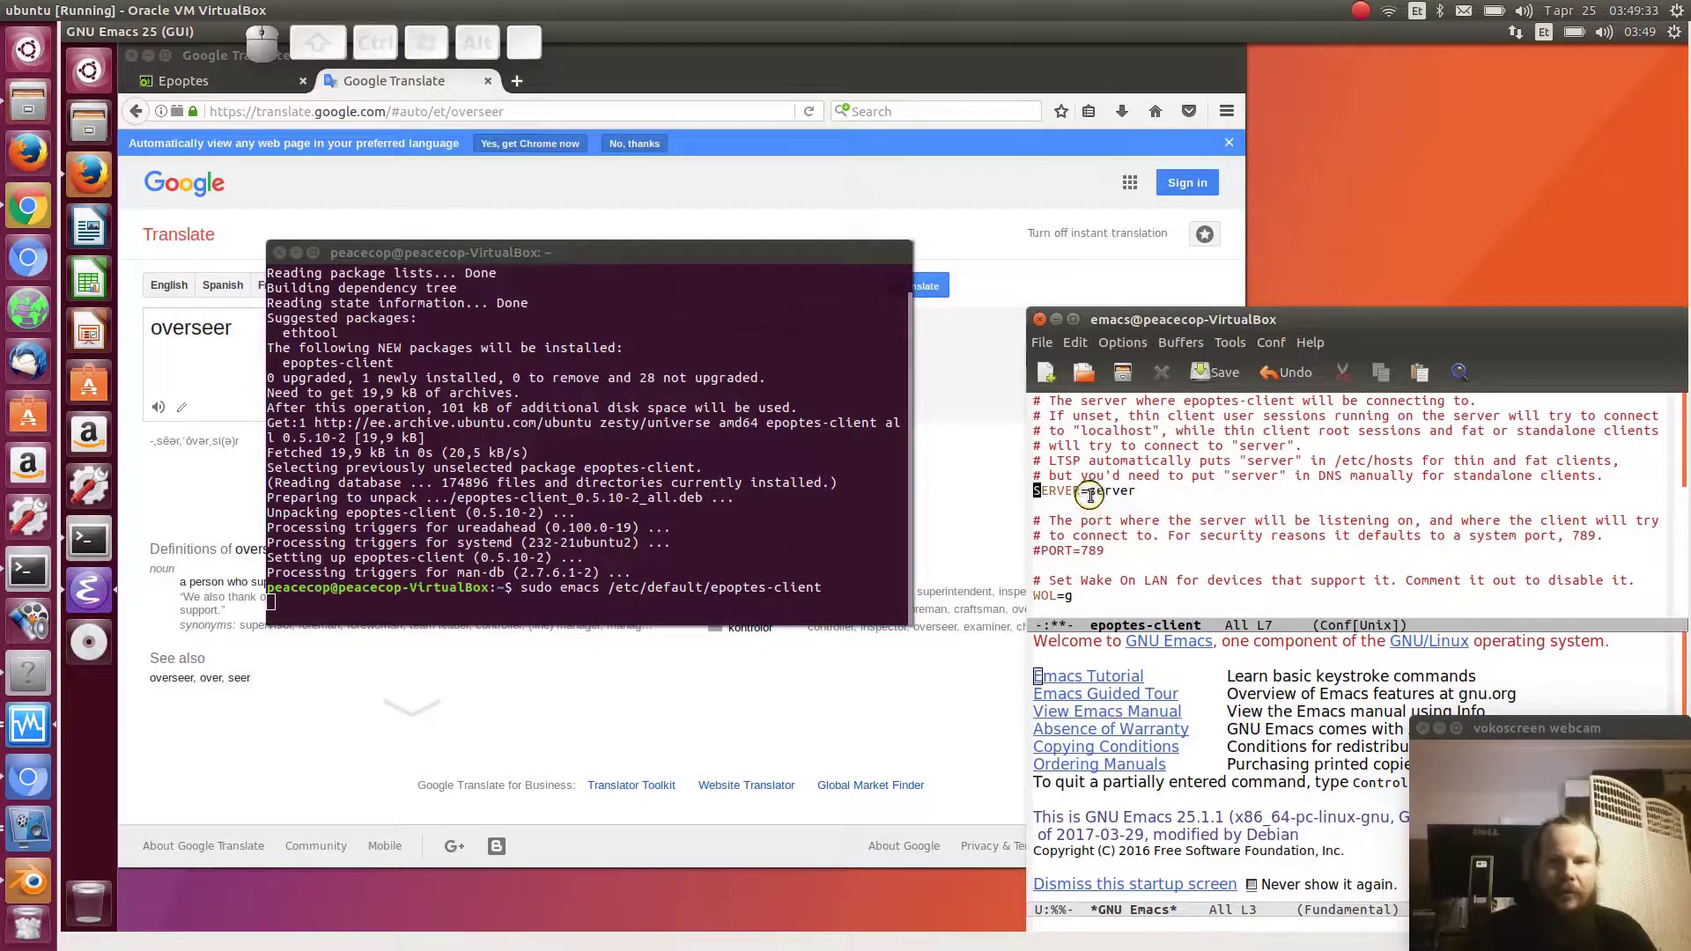
left_click_drag(1090, 493, 1136, 493)
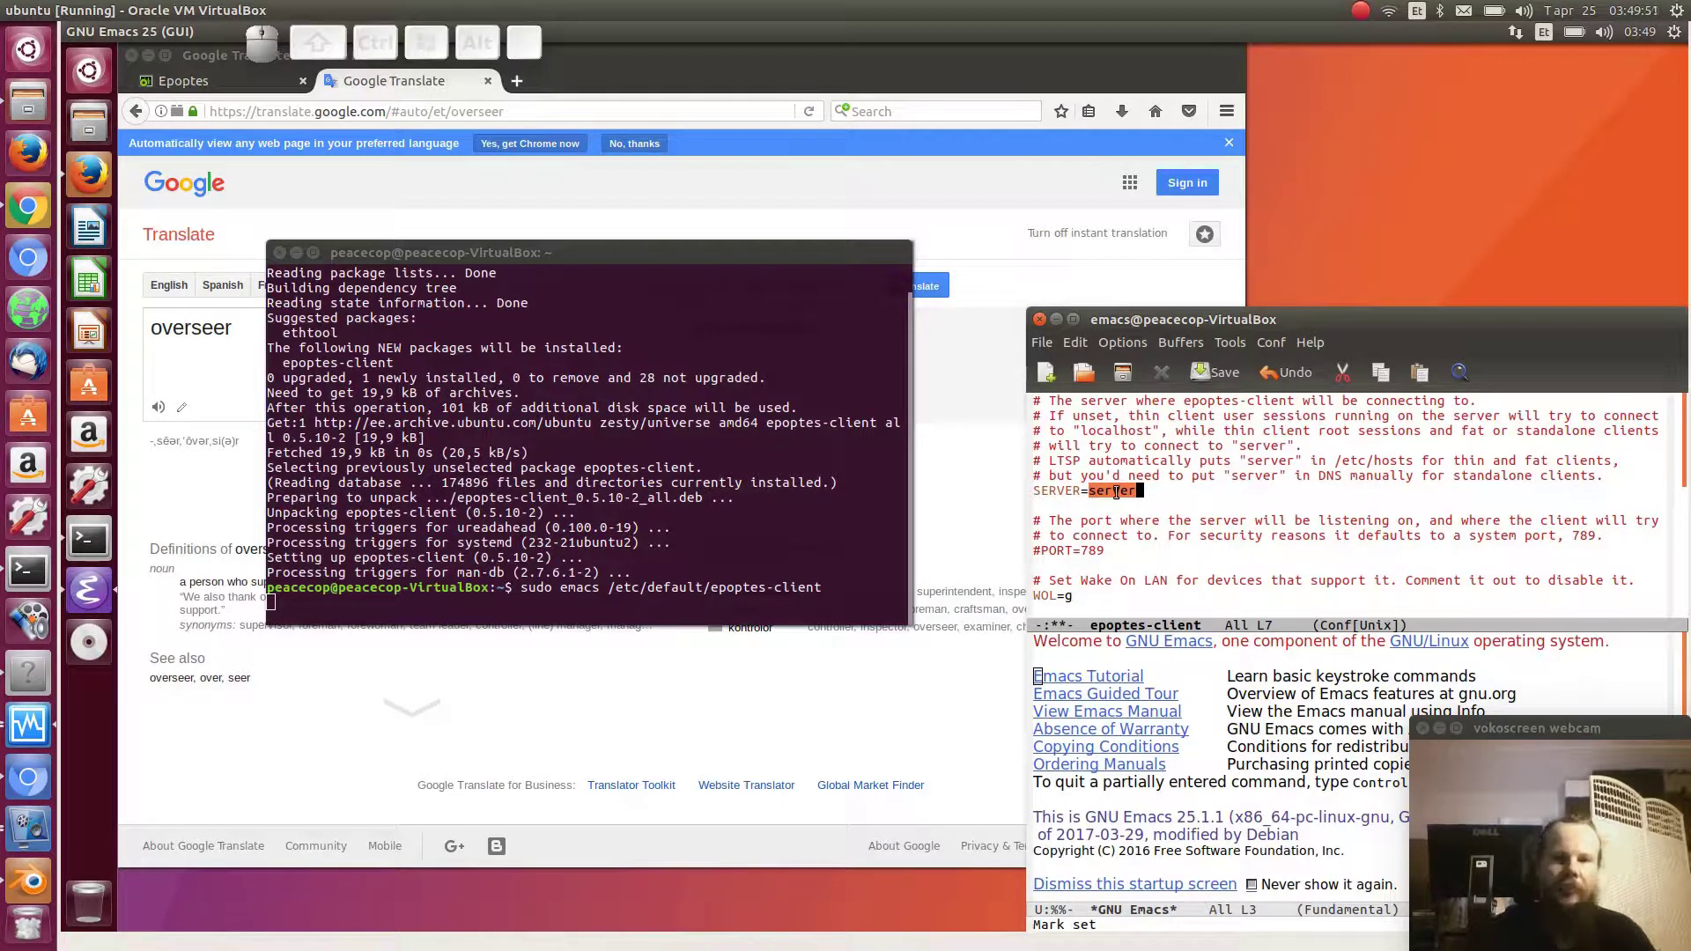
left_click(488, 112)
key("ctrl+a")
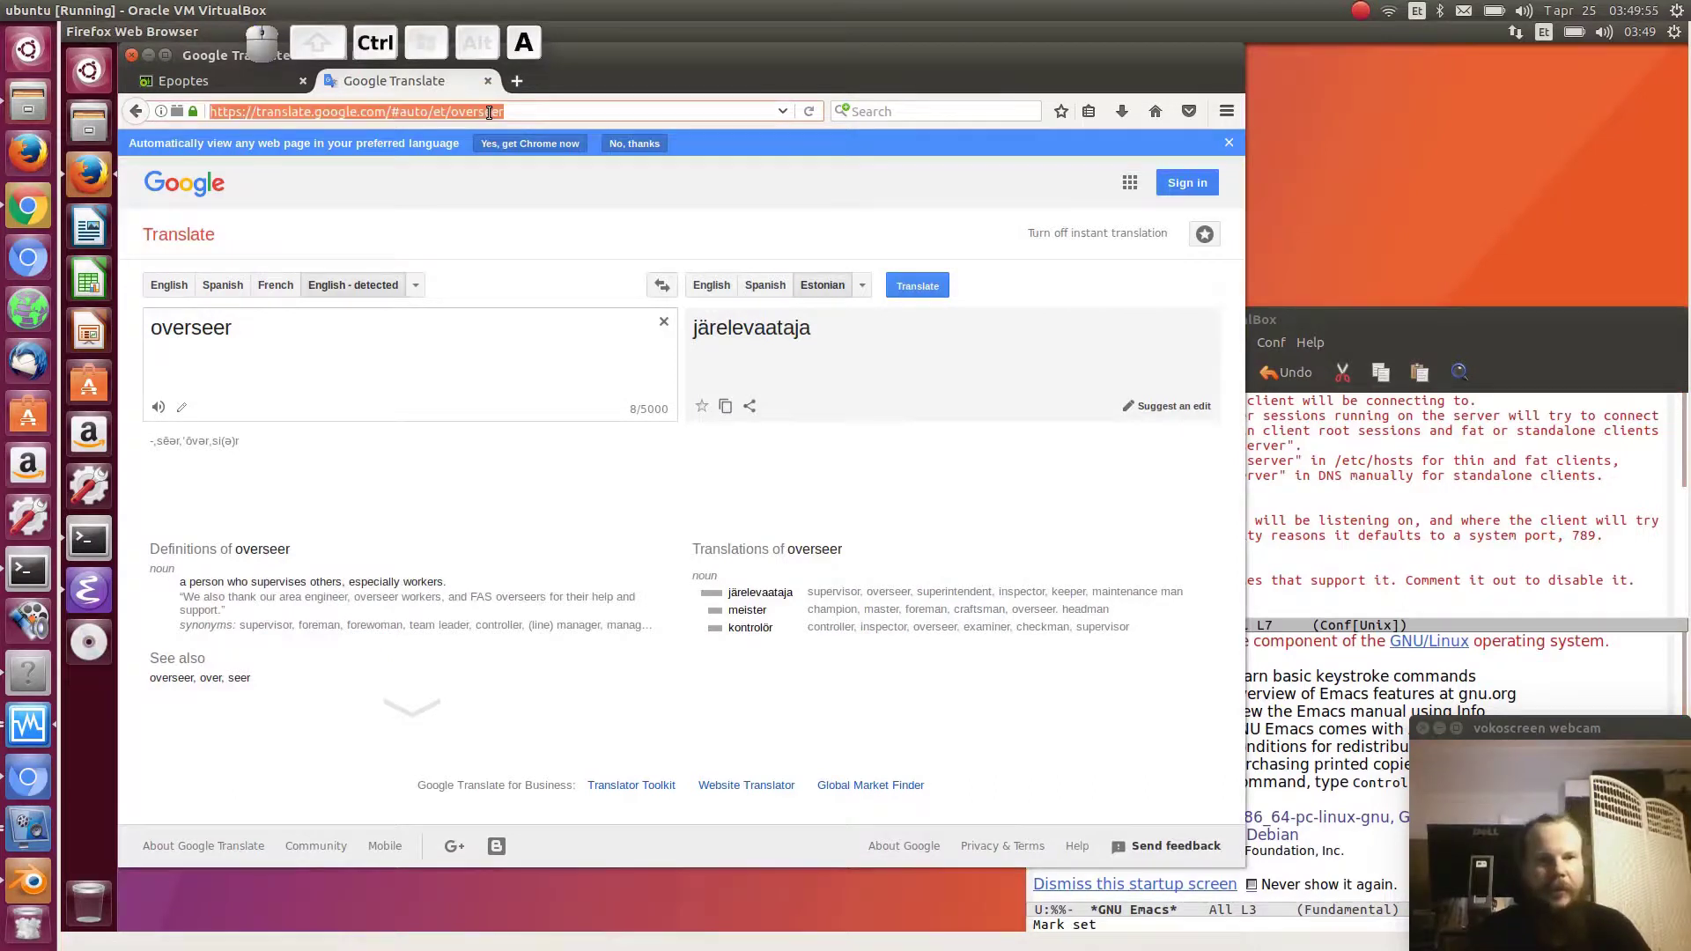
type("http:")
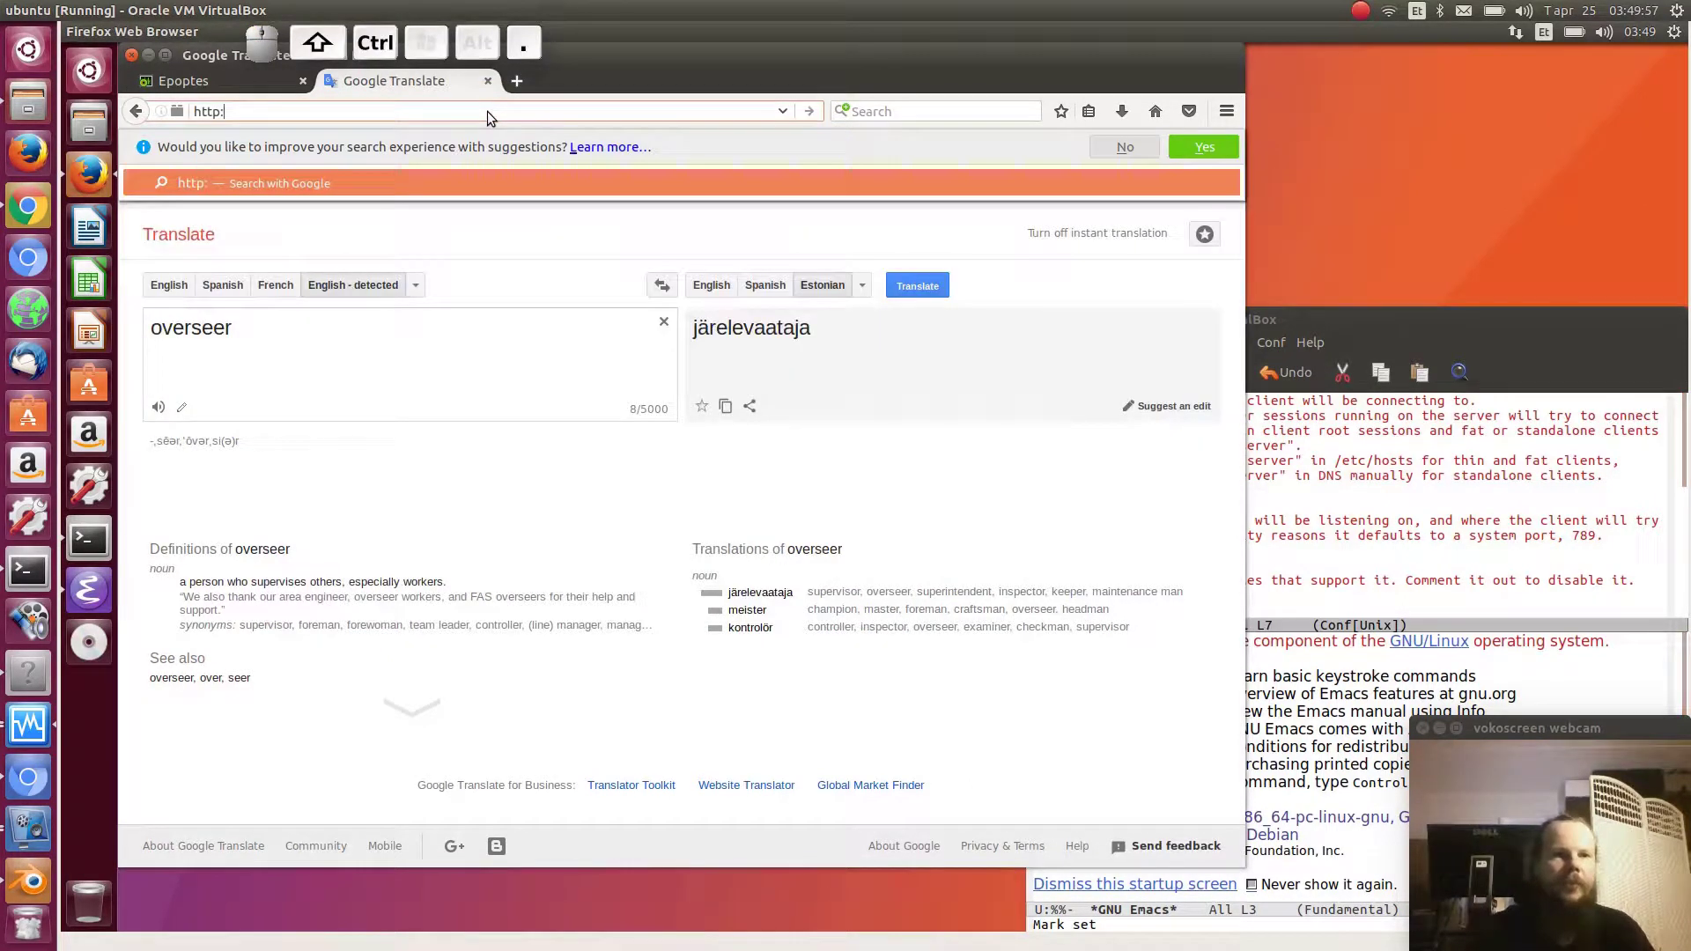
type("//server")
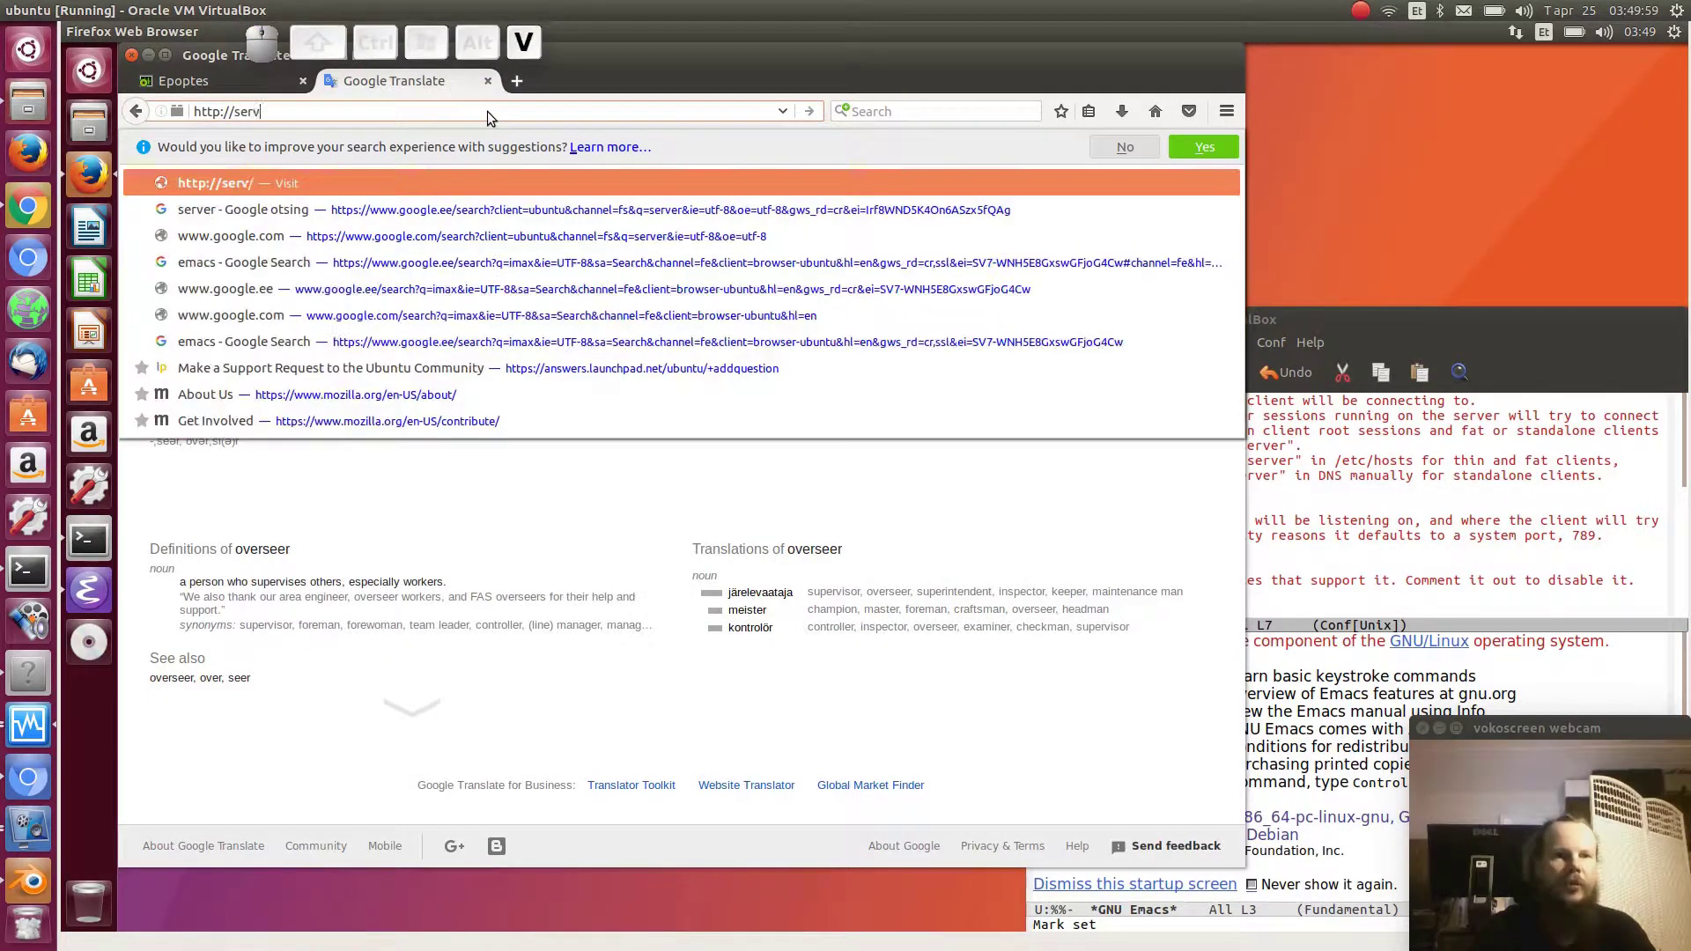
key("Return")
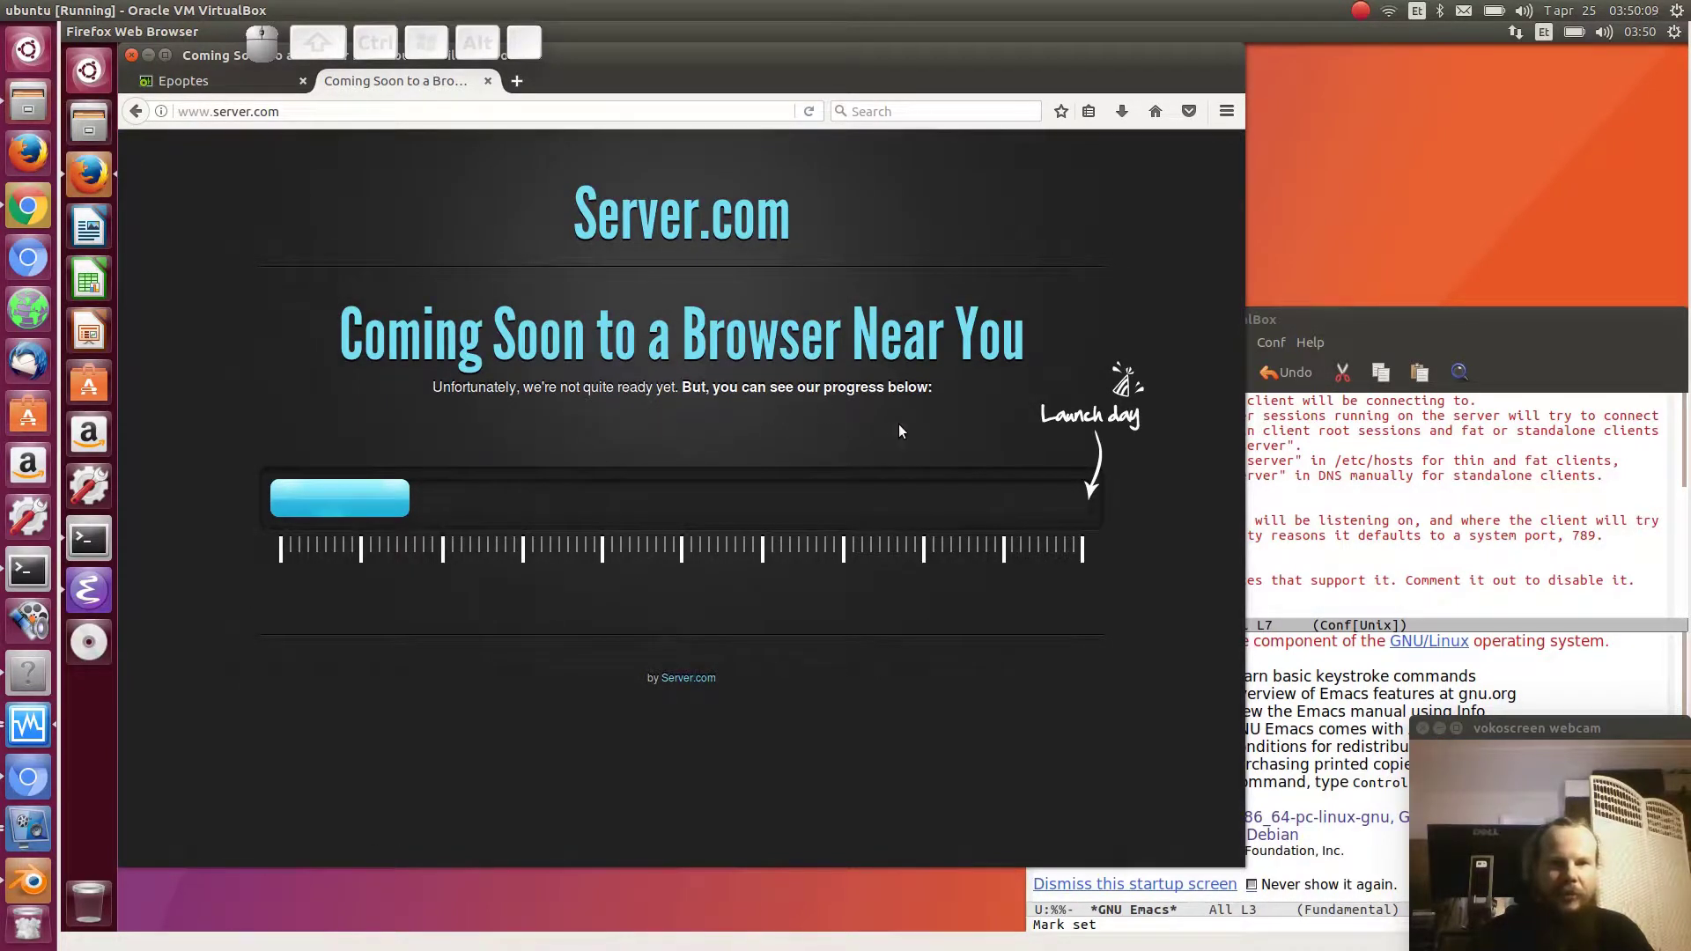
- Open the Server.com home page from its footer, then bring the terminal back
mouse_move(405, 502)
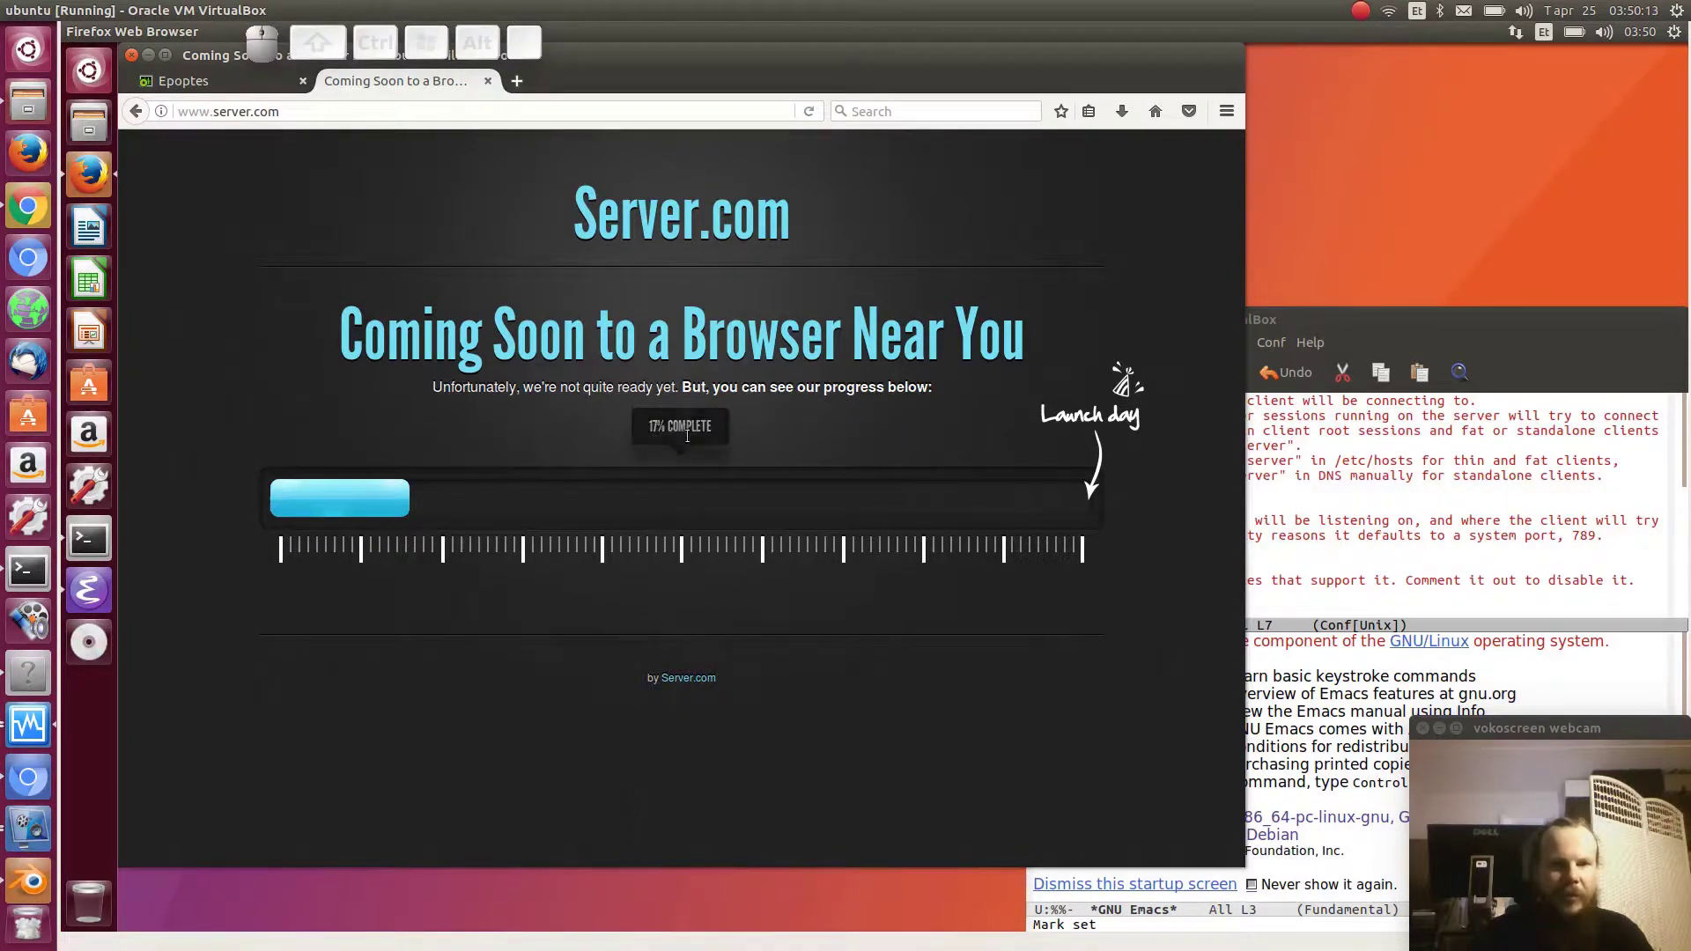
left_click(325, 501)
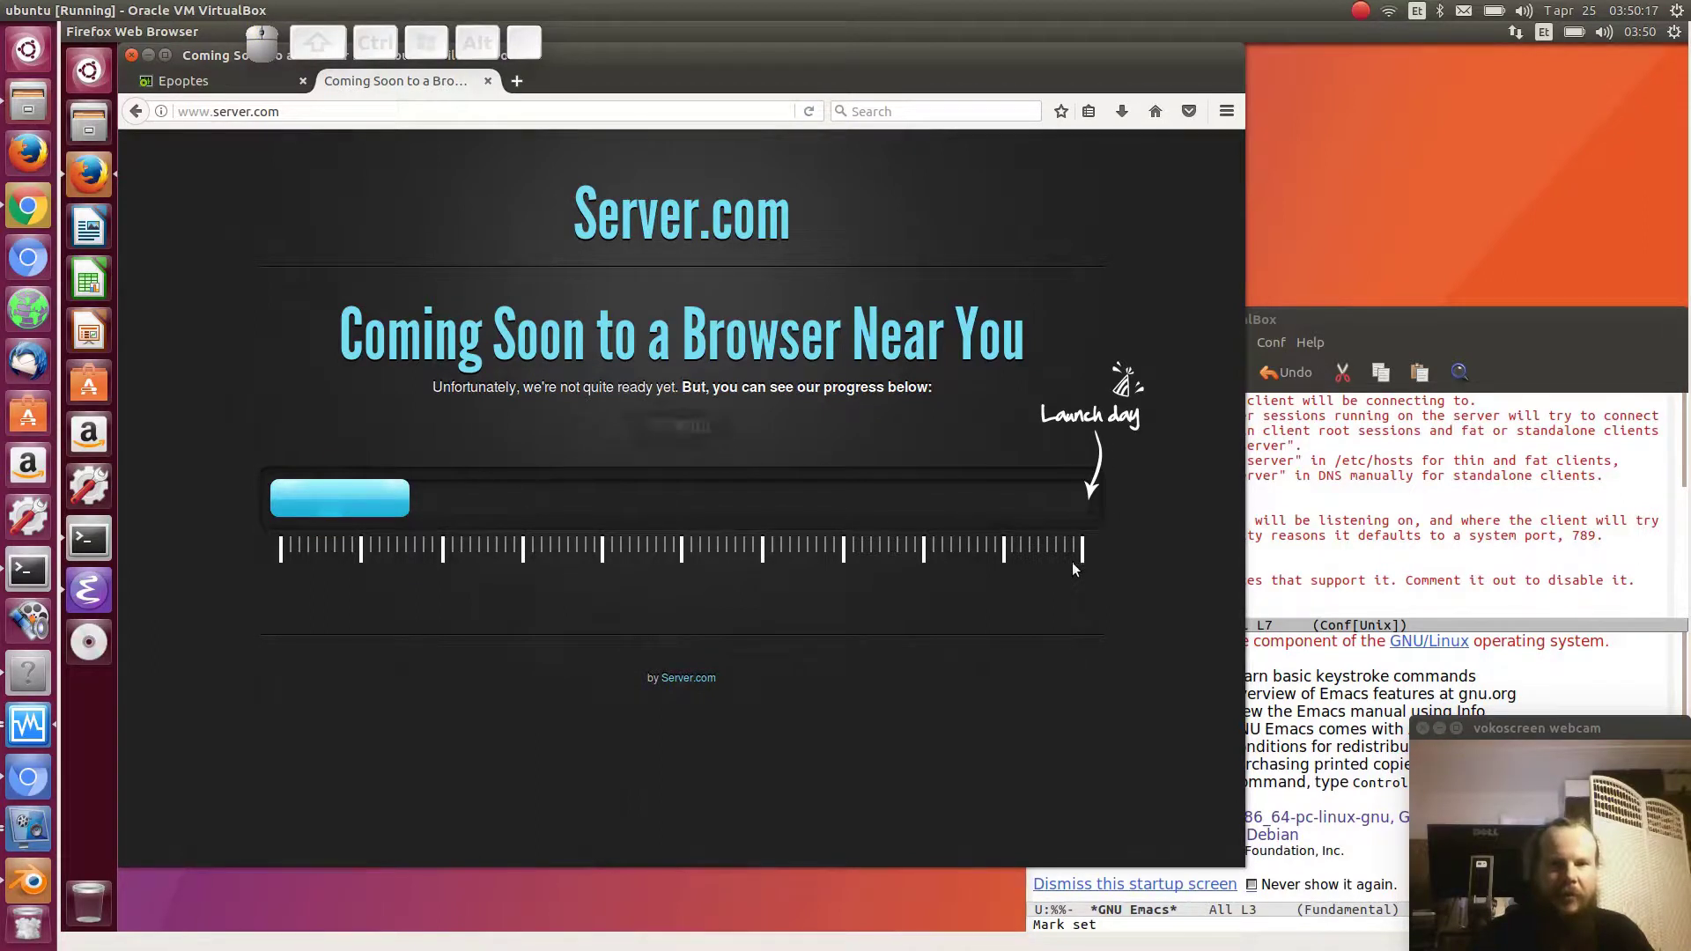
left_click(689, 679)
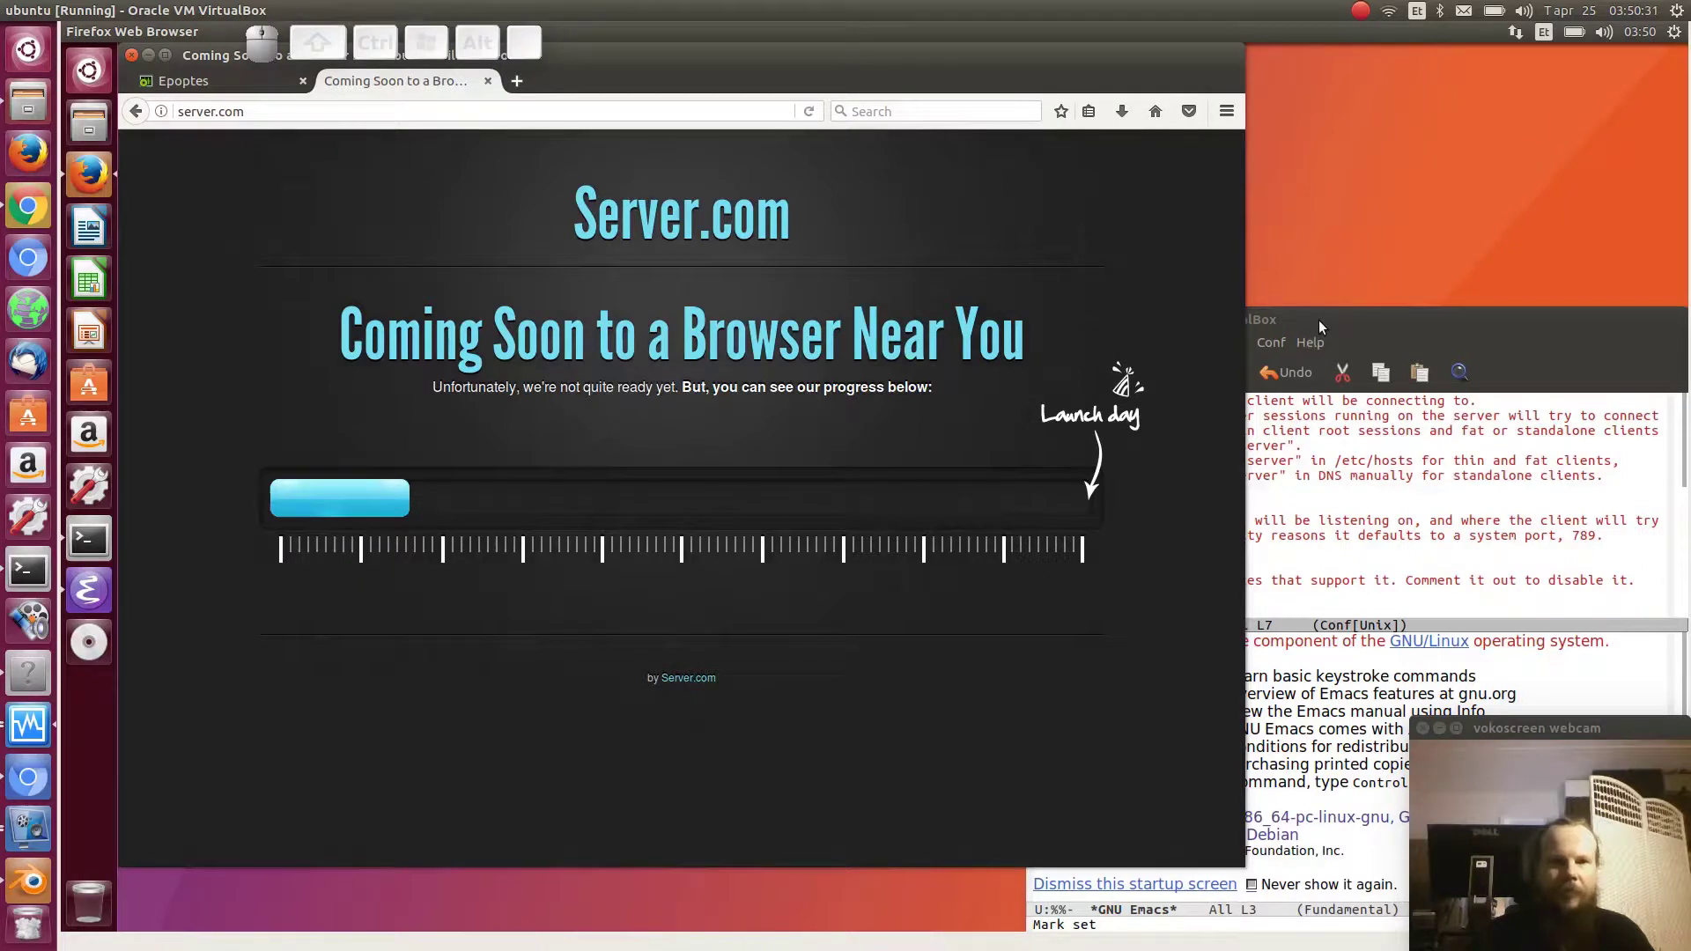
left_click(91, 538)
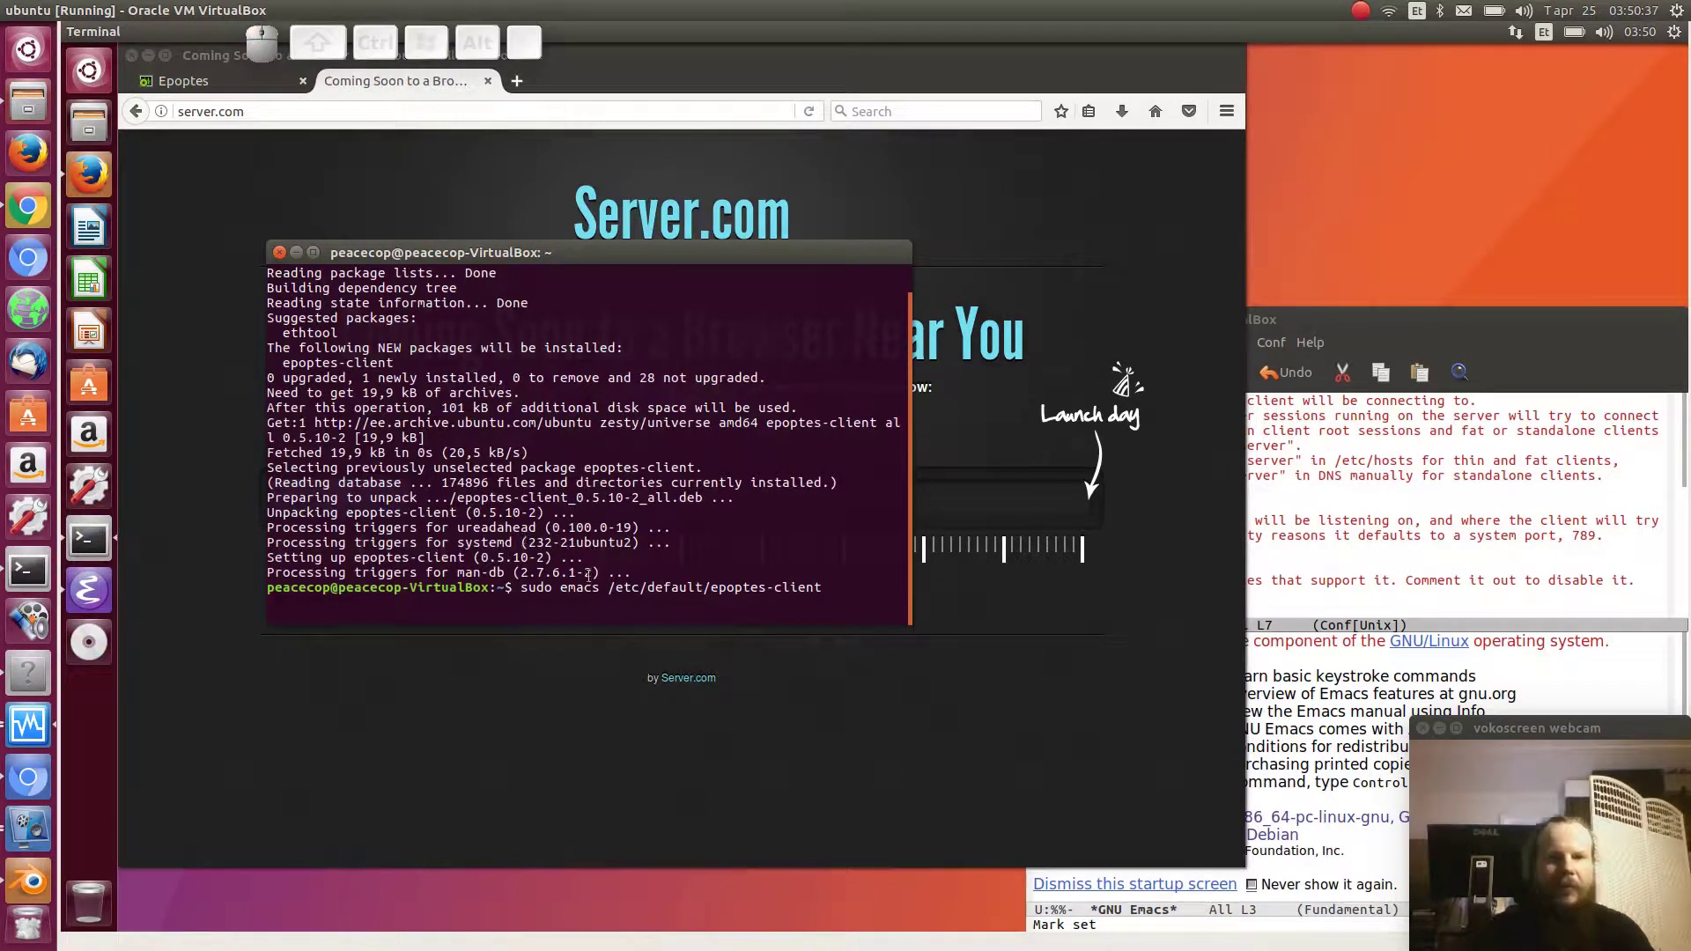
- In a second terminal tab, run sudo emacs /etc/hosts and enter the sudo password
key("Return")
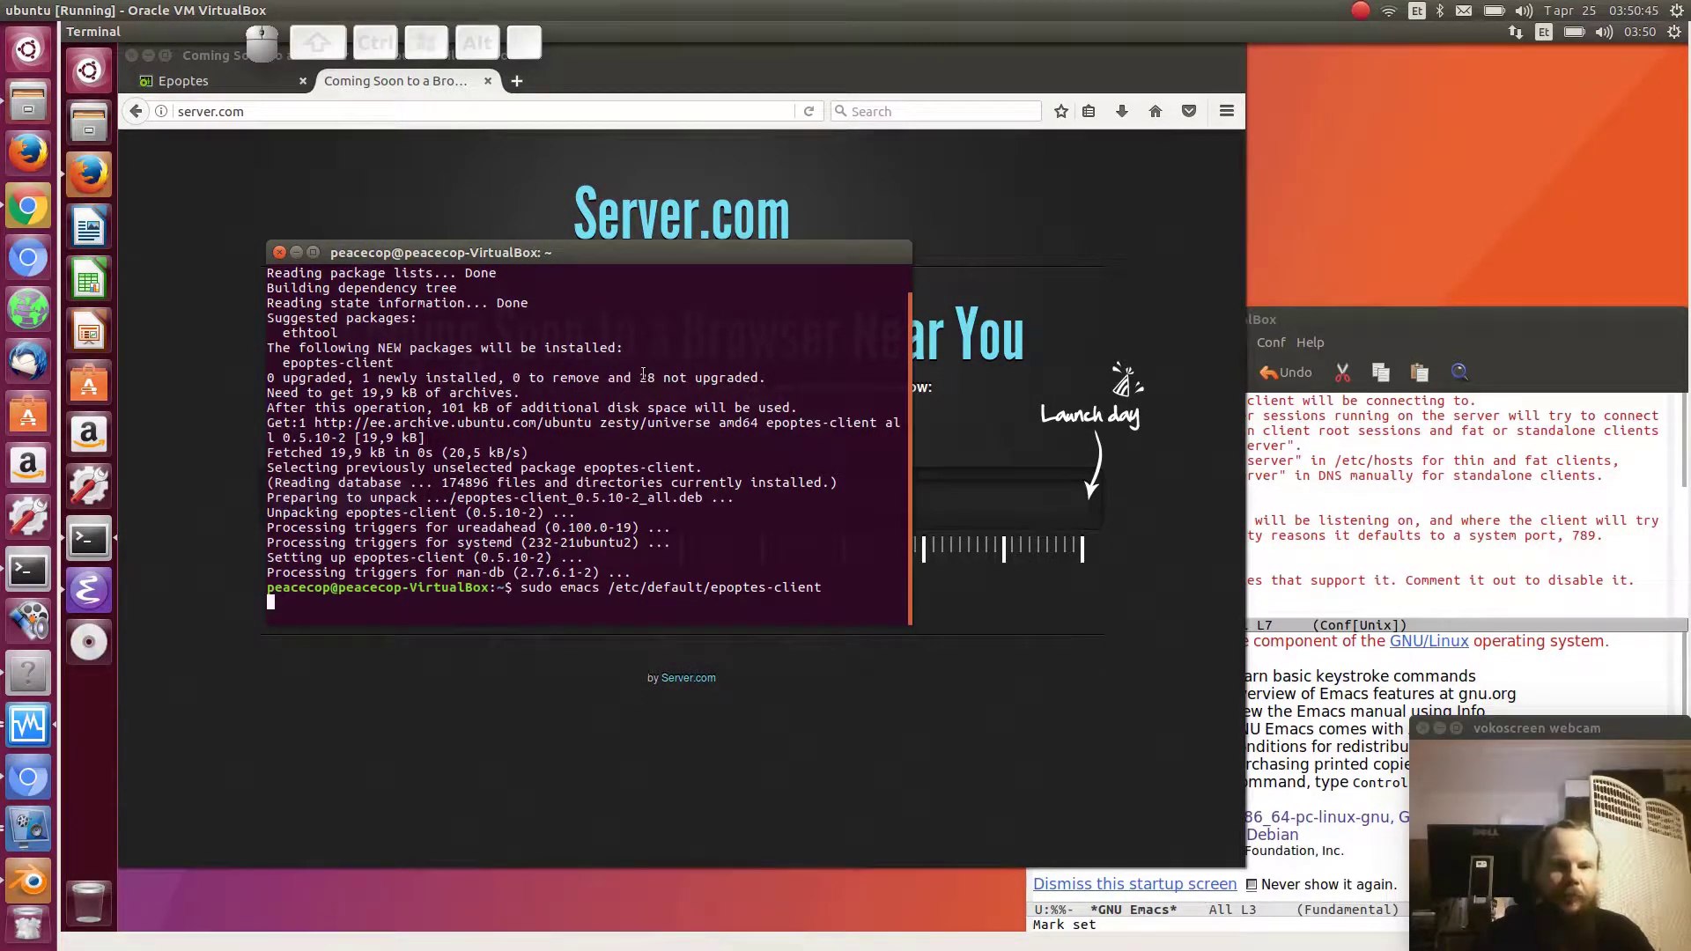
key("ctrl+shift")
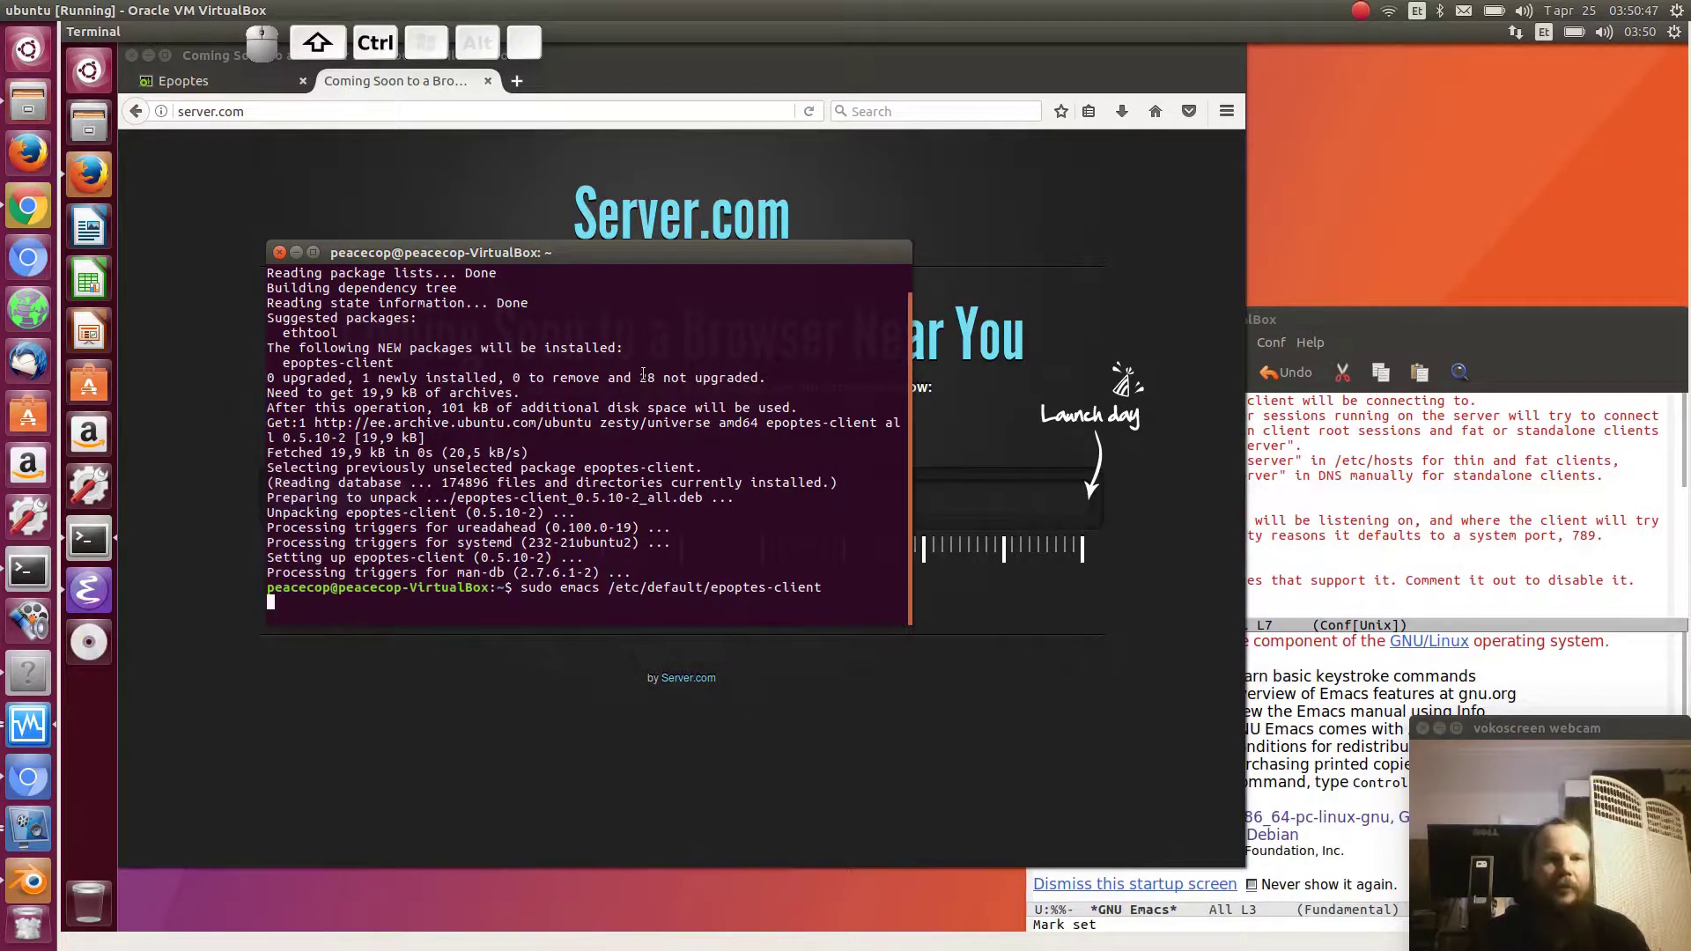
key("ctrl+shift+t")
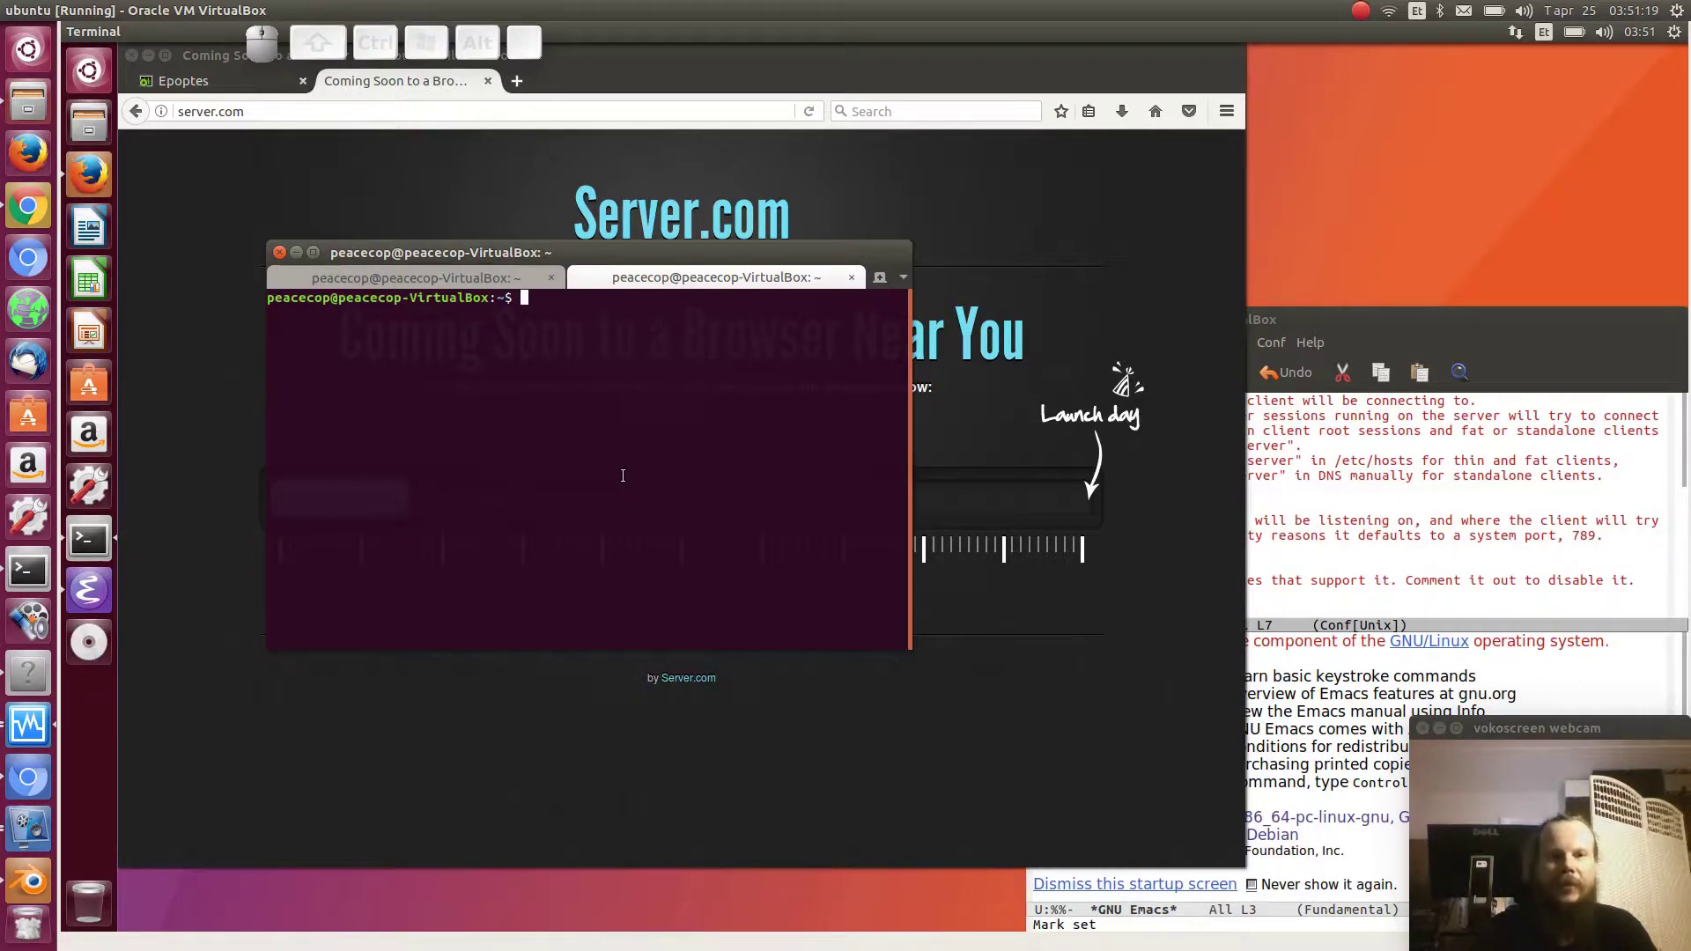
type("sudo em")
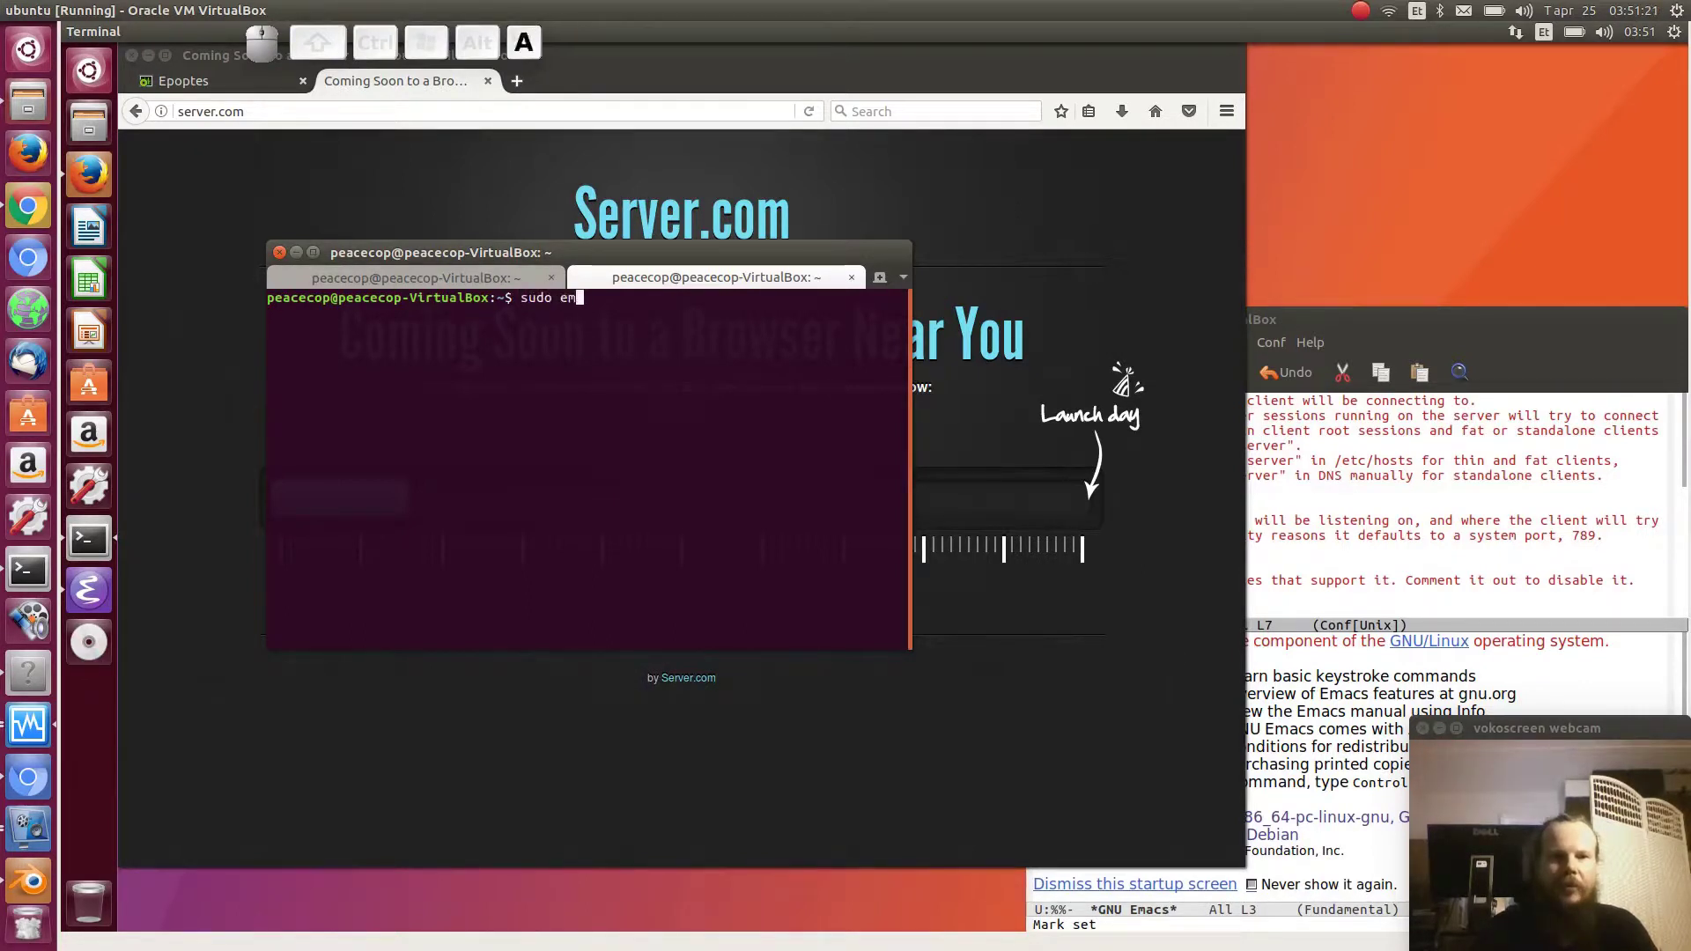
type("acs ")
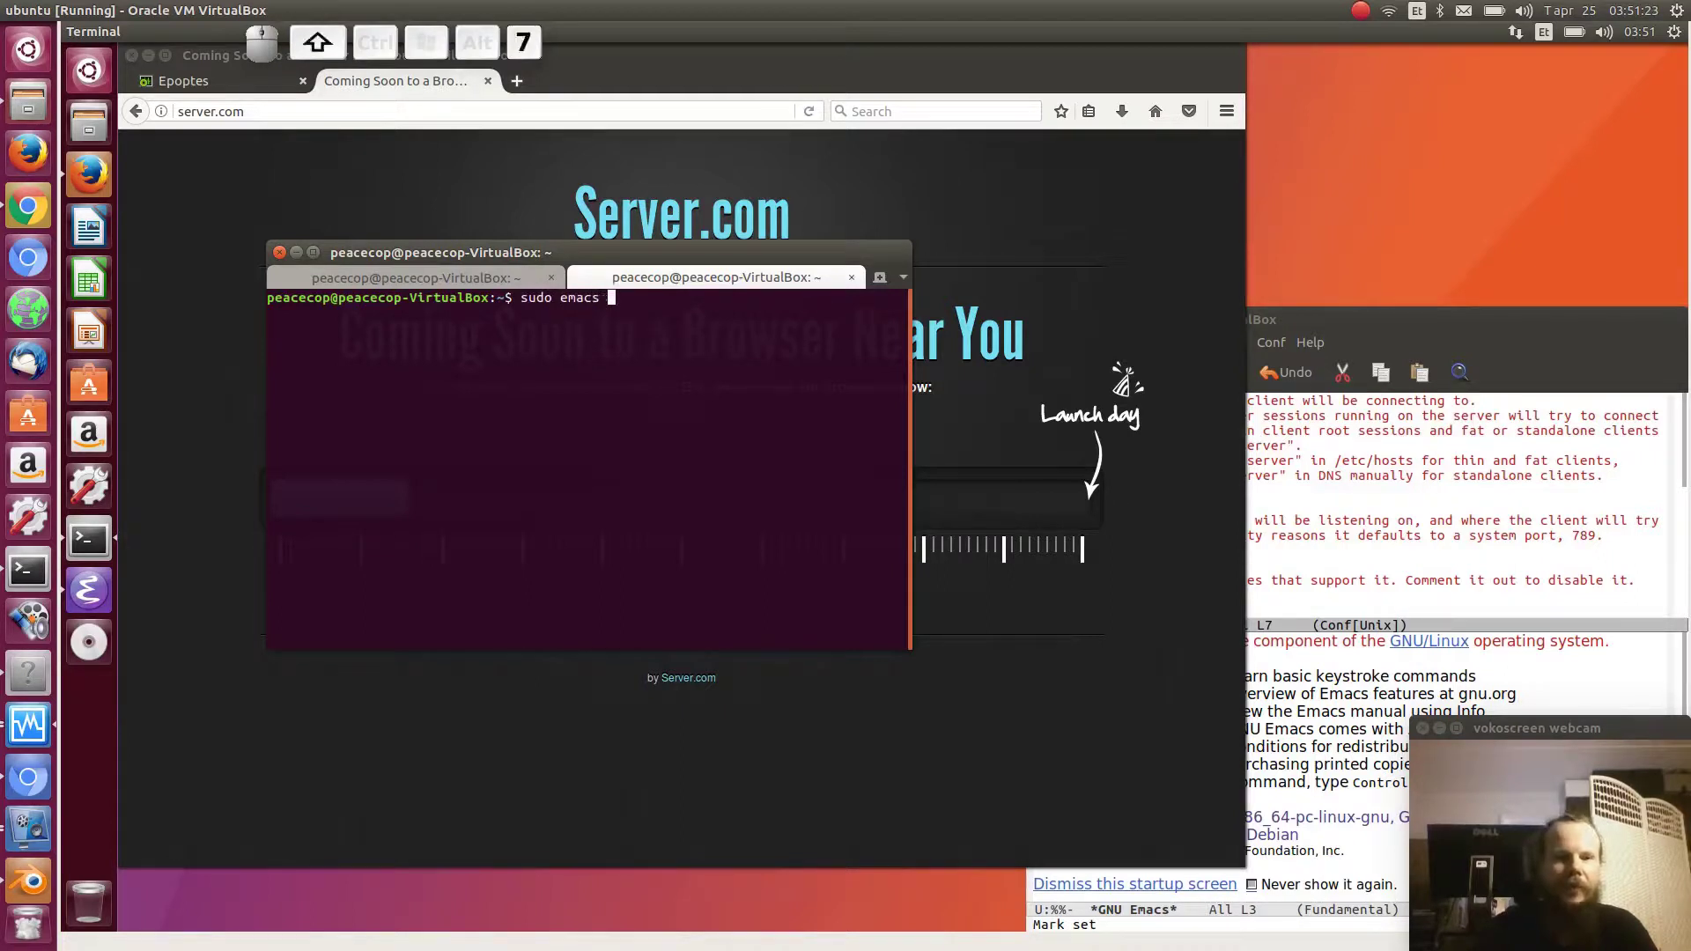
type("/etc/hosts")
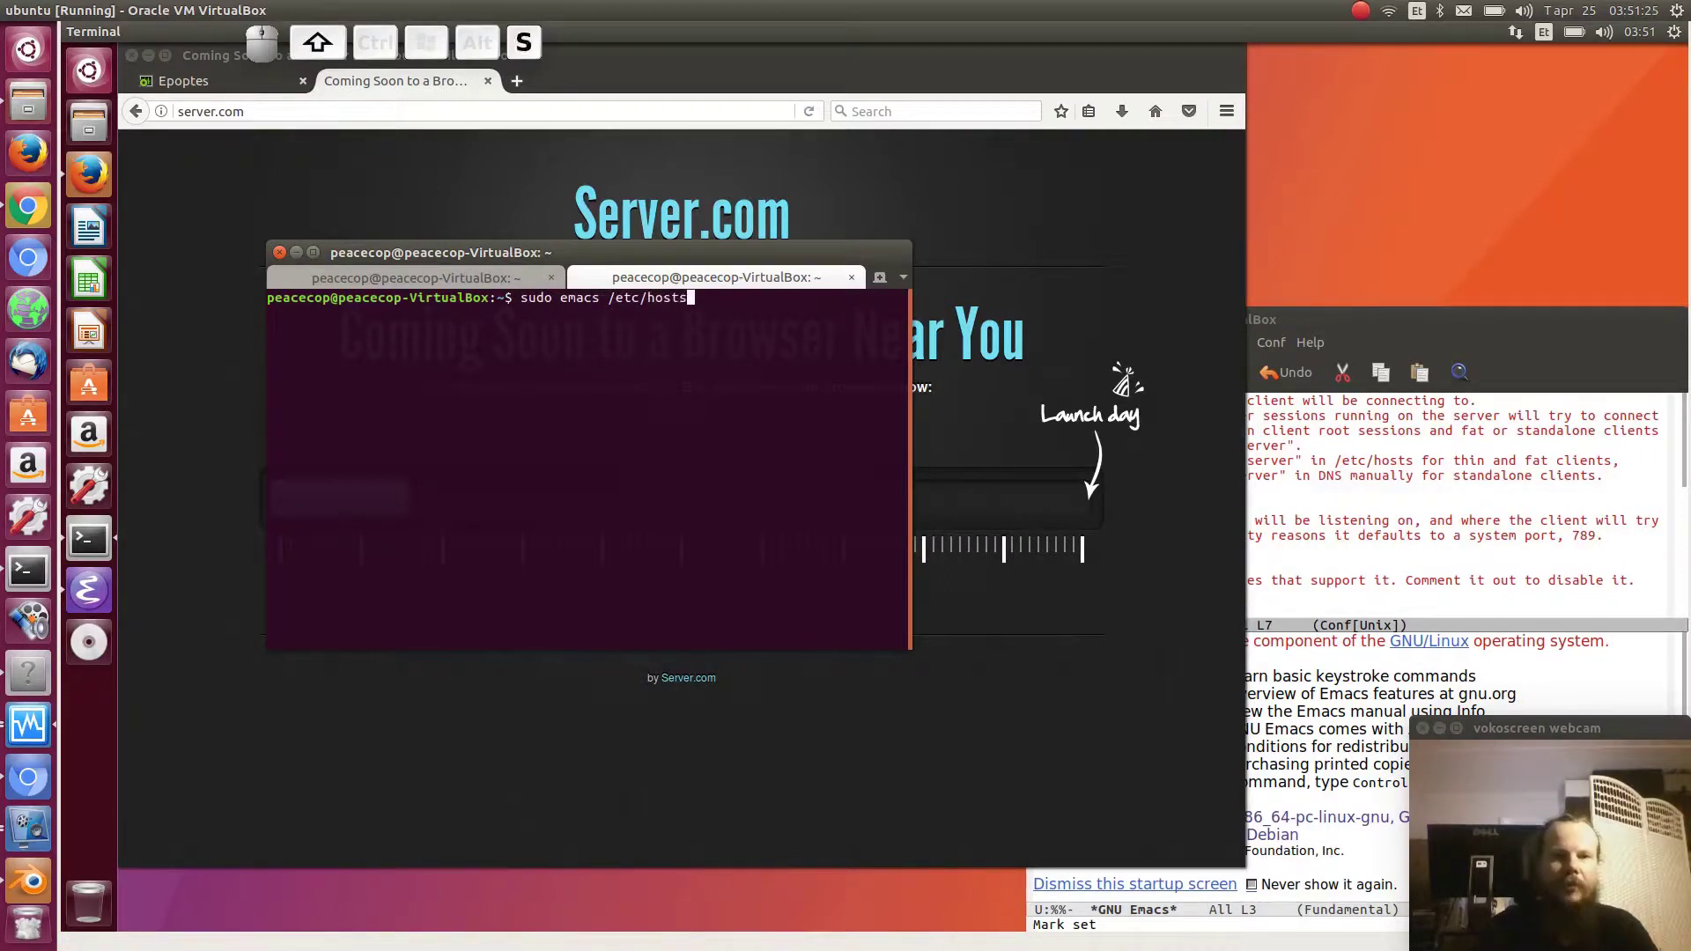
key("Return")
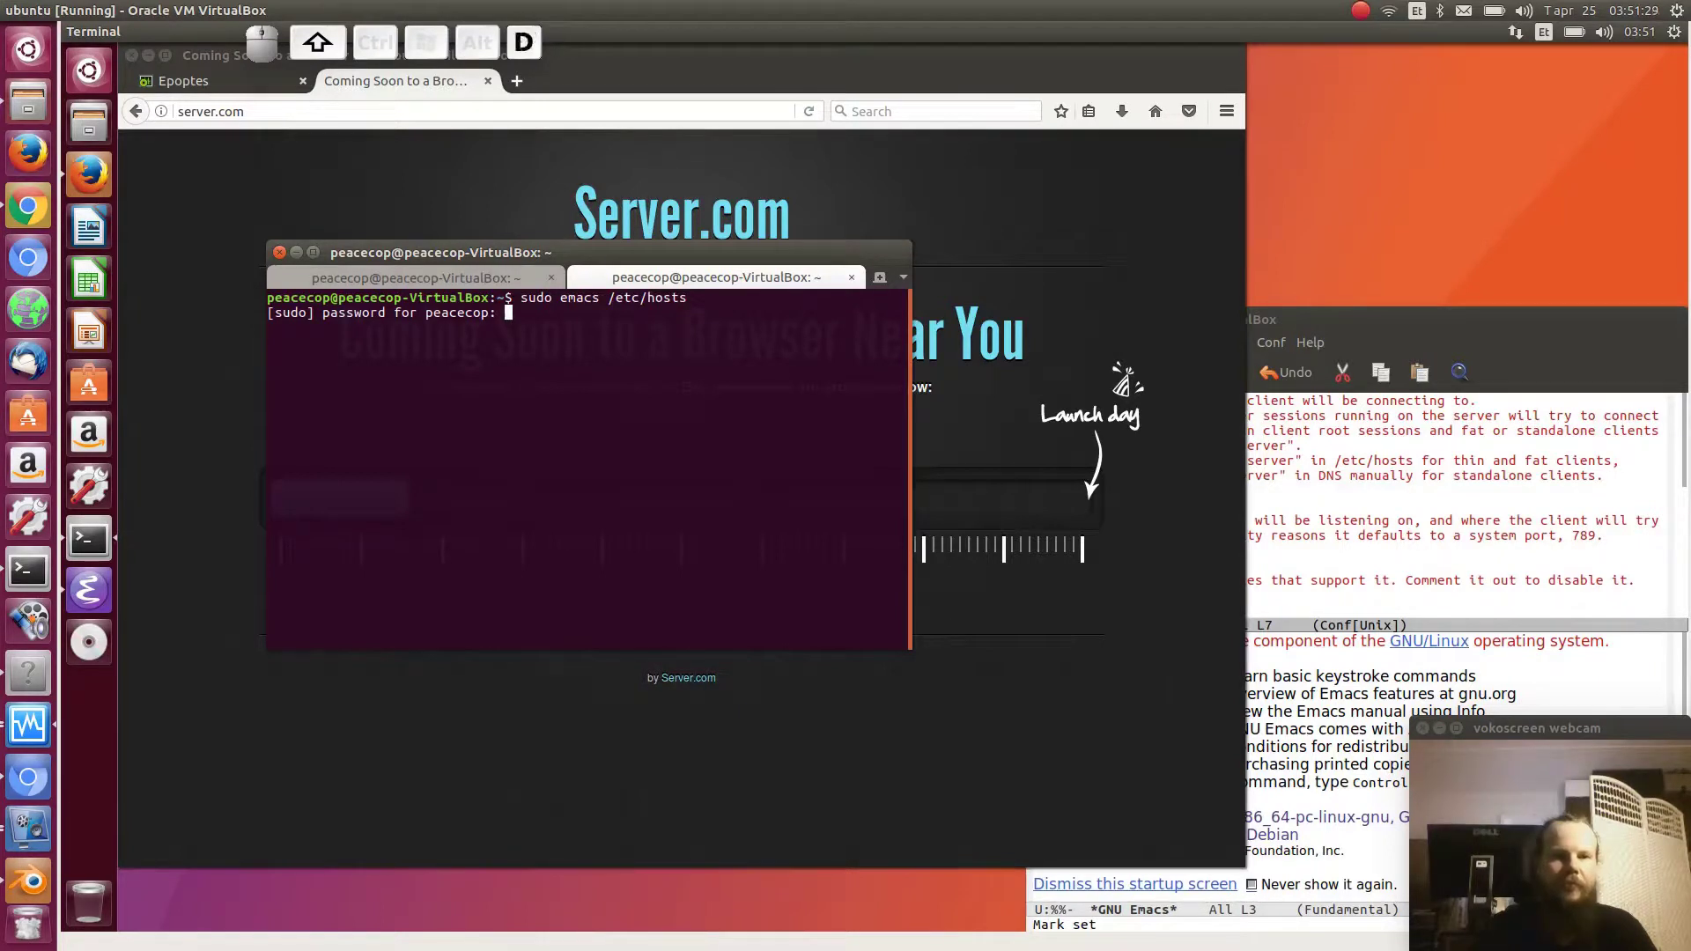
key("Return")
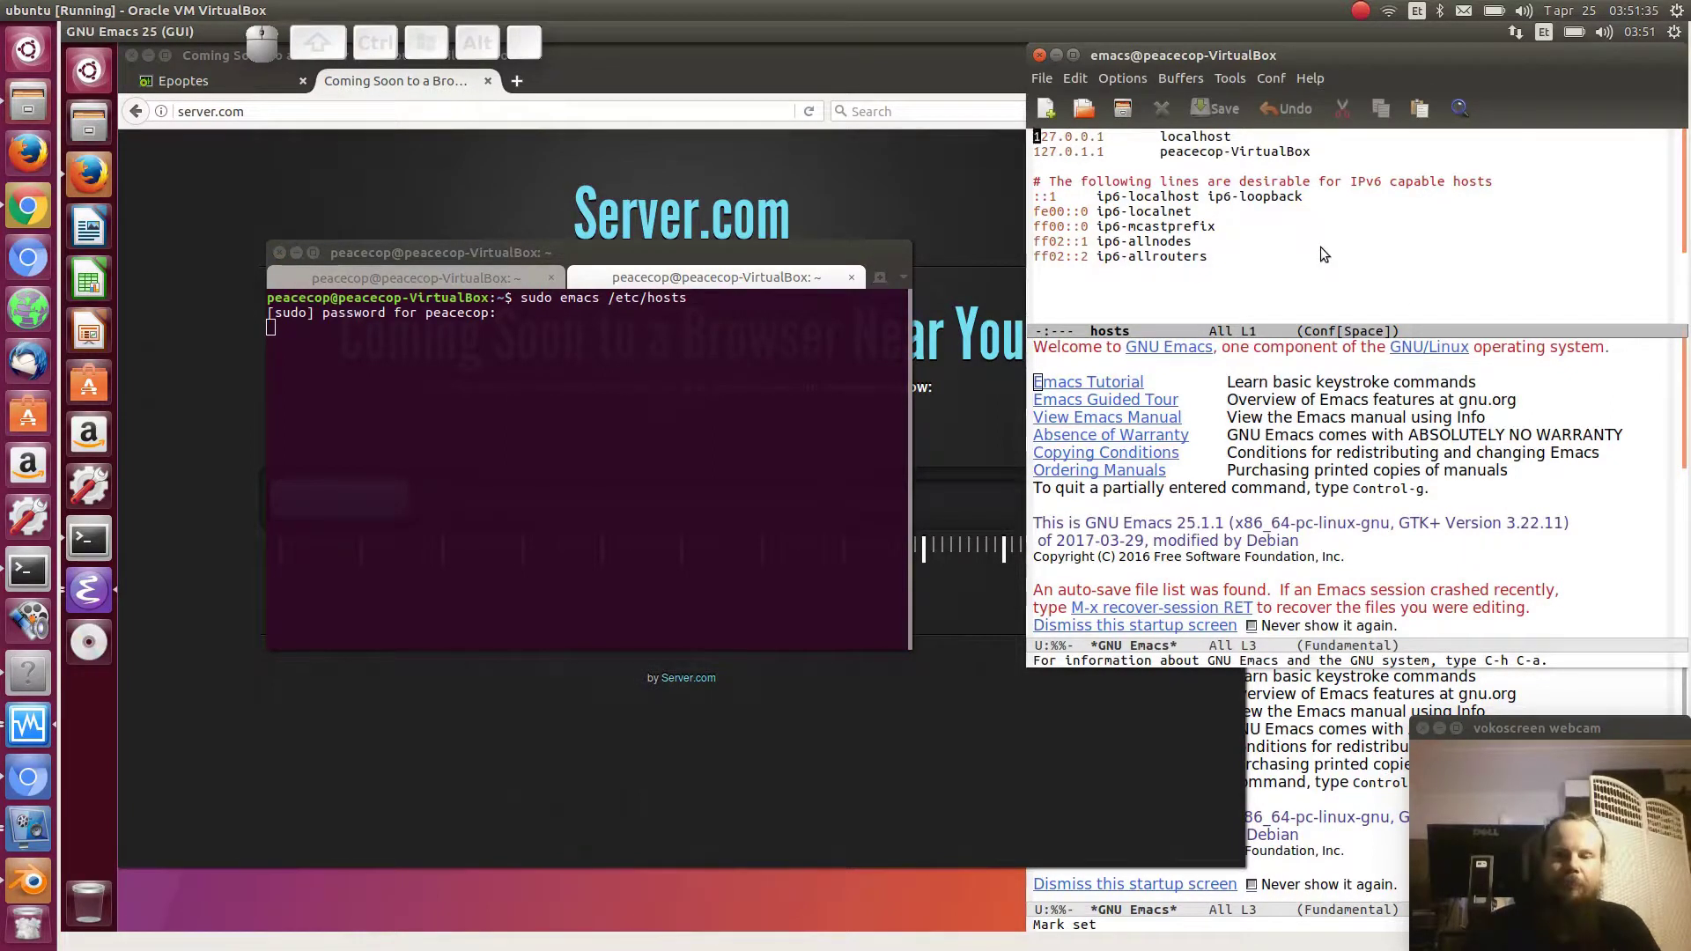
left_click_drag(1329, 153, 1021, 120)
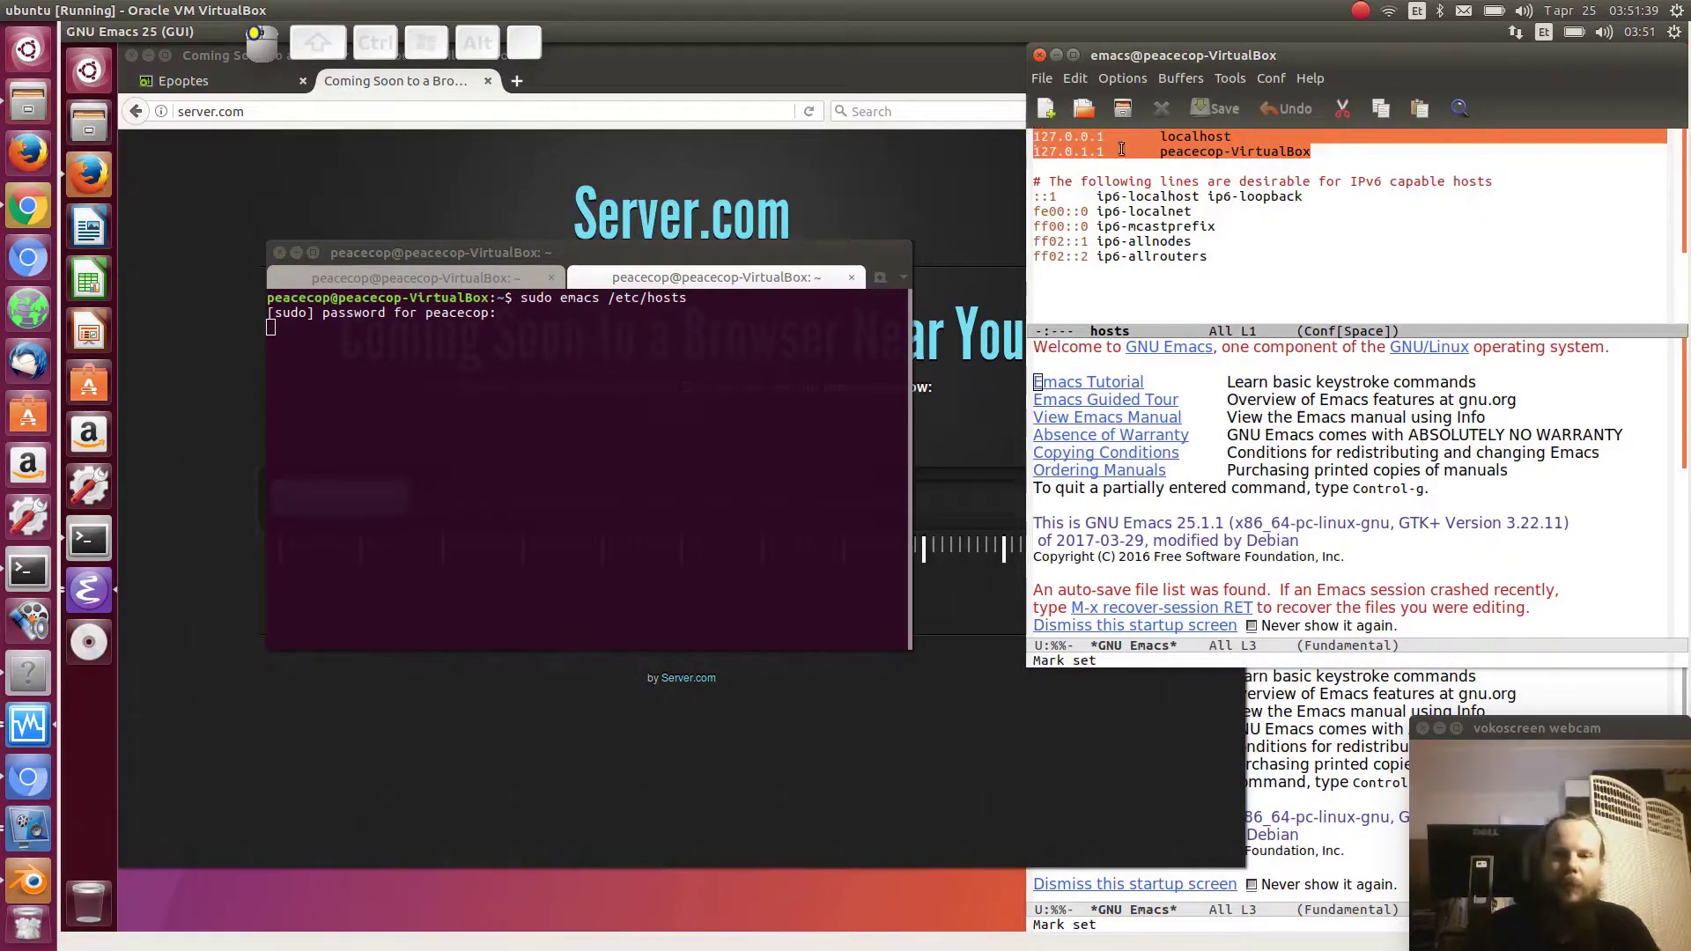
left_click(1024, 138)
key("Down")
key("Right")
key("Right")
key("Right")
key("Right")
key("Right")
key("Right")
key("Right")
key("Right")
key("Right")
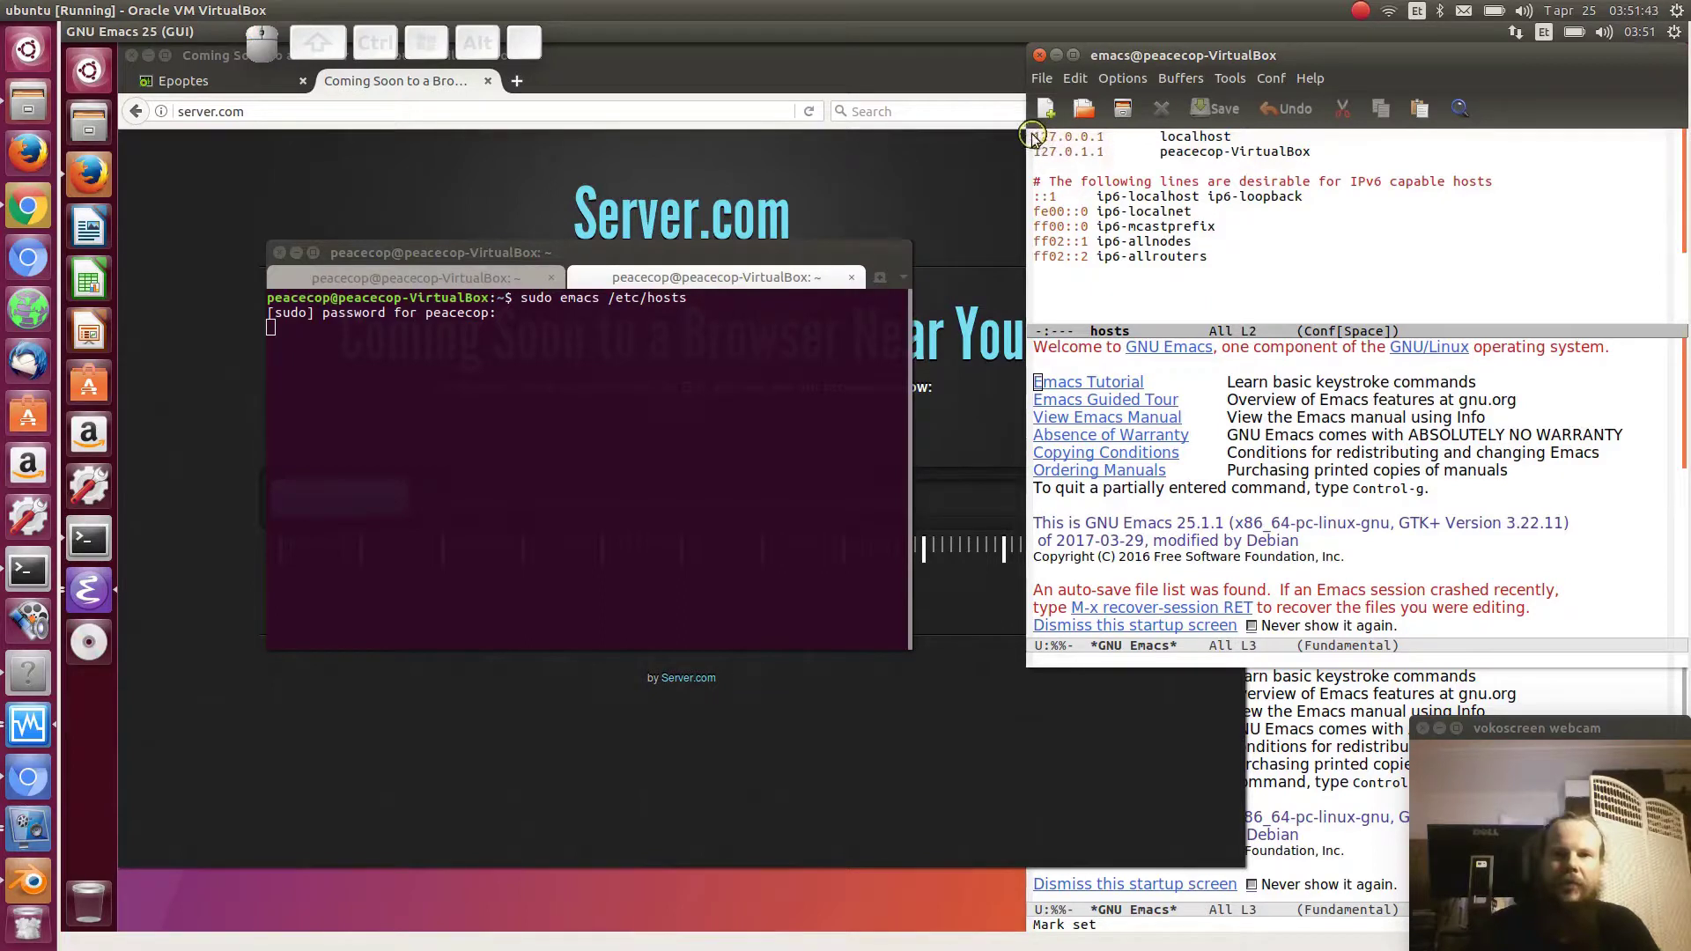
mouse_move(1035, 138)
left_mouse_down()
mouse_move(1246, 141)
mouse_move(1026, 136)
left_mouse_up()
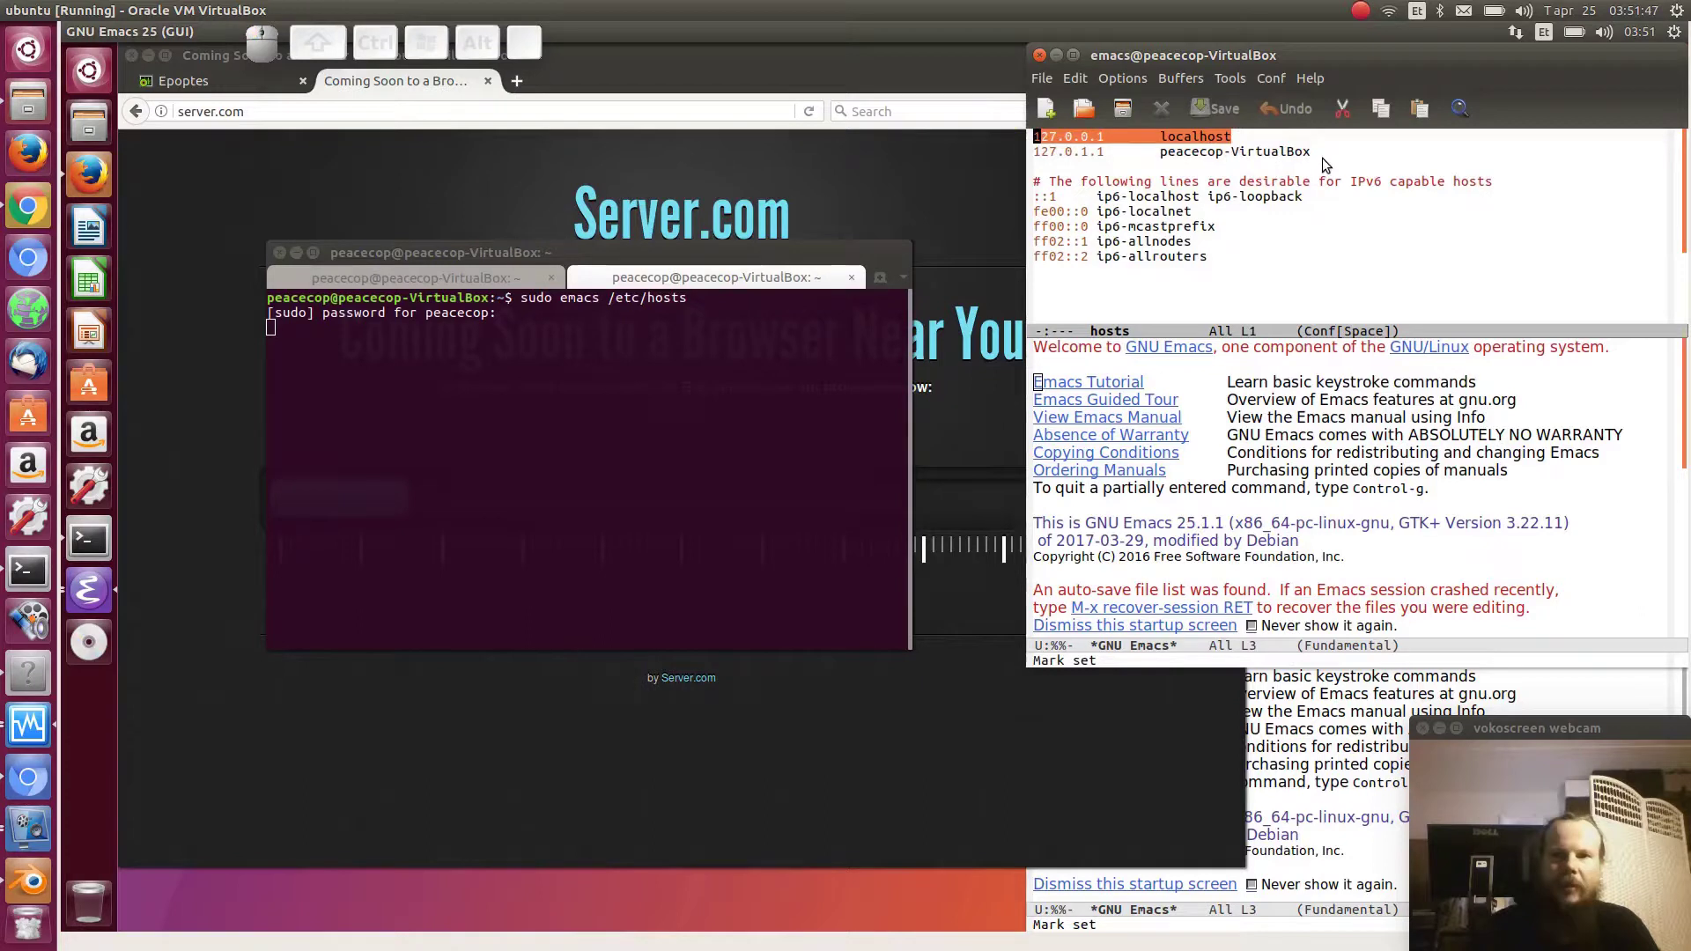
left_click_drag(1314, 151, 1062, 154)
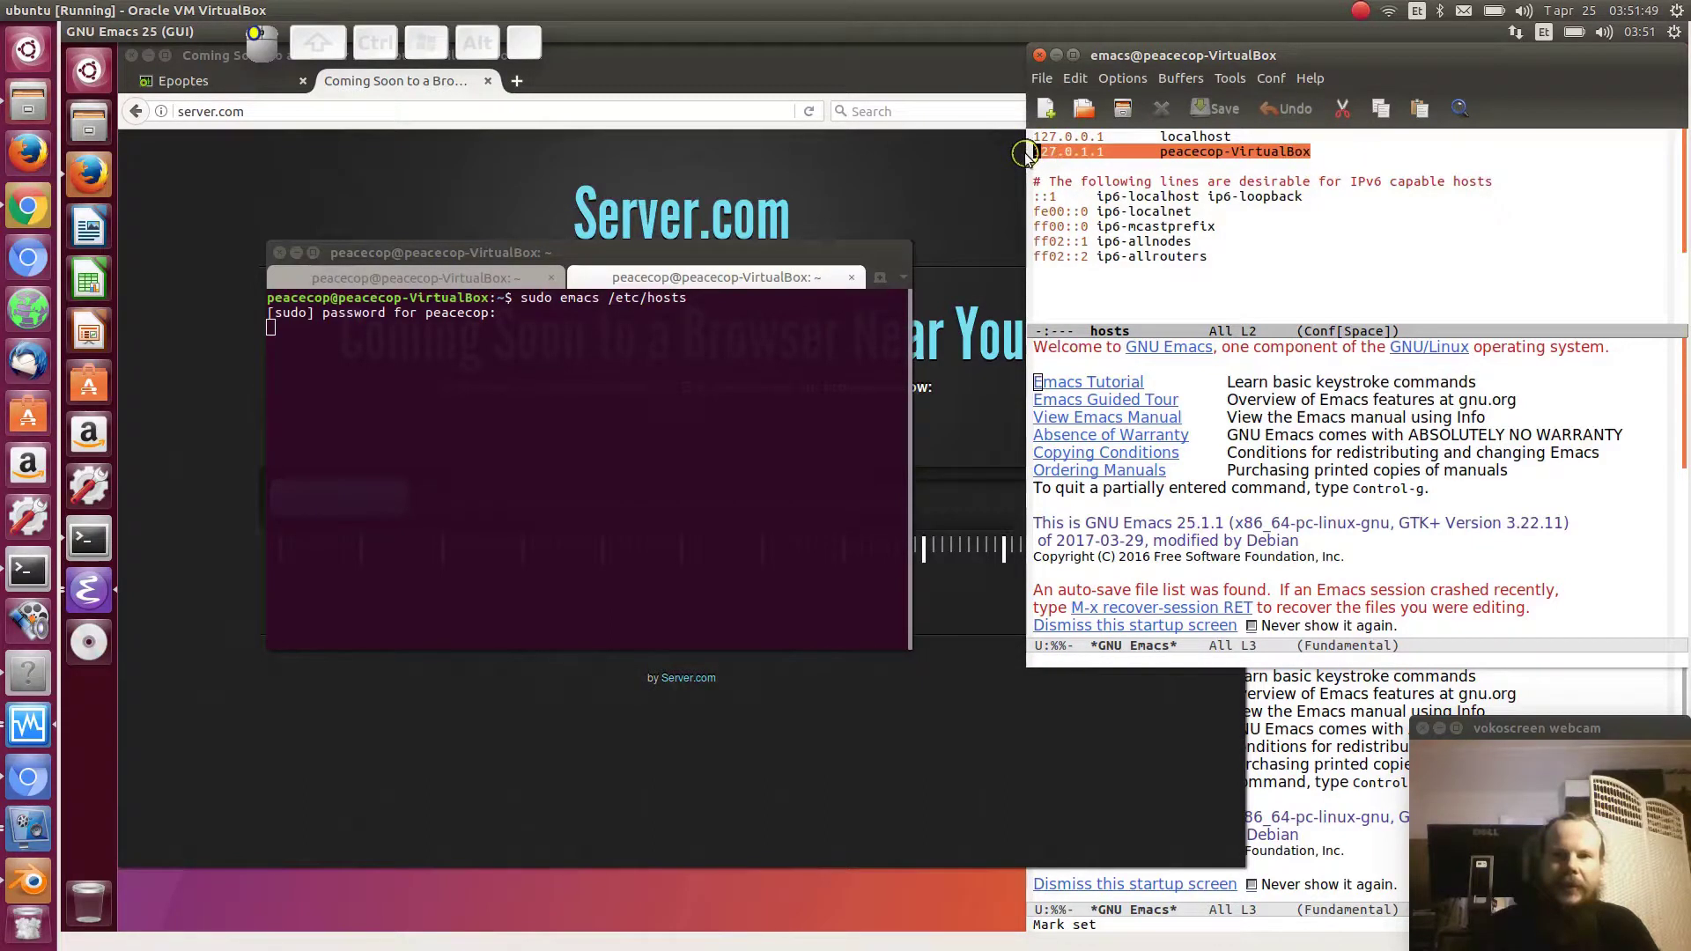
left_click(1132, 141)
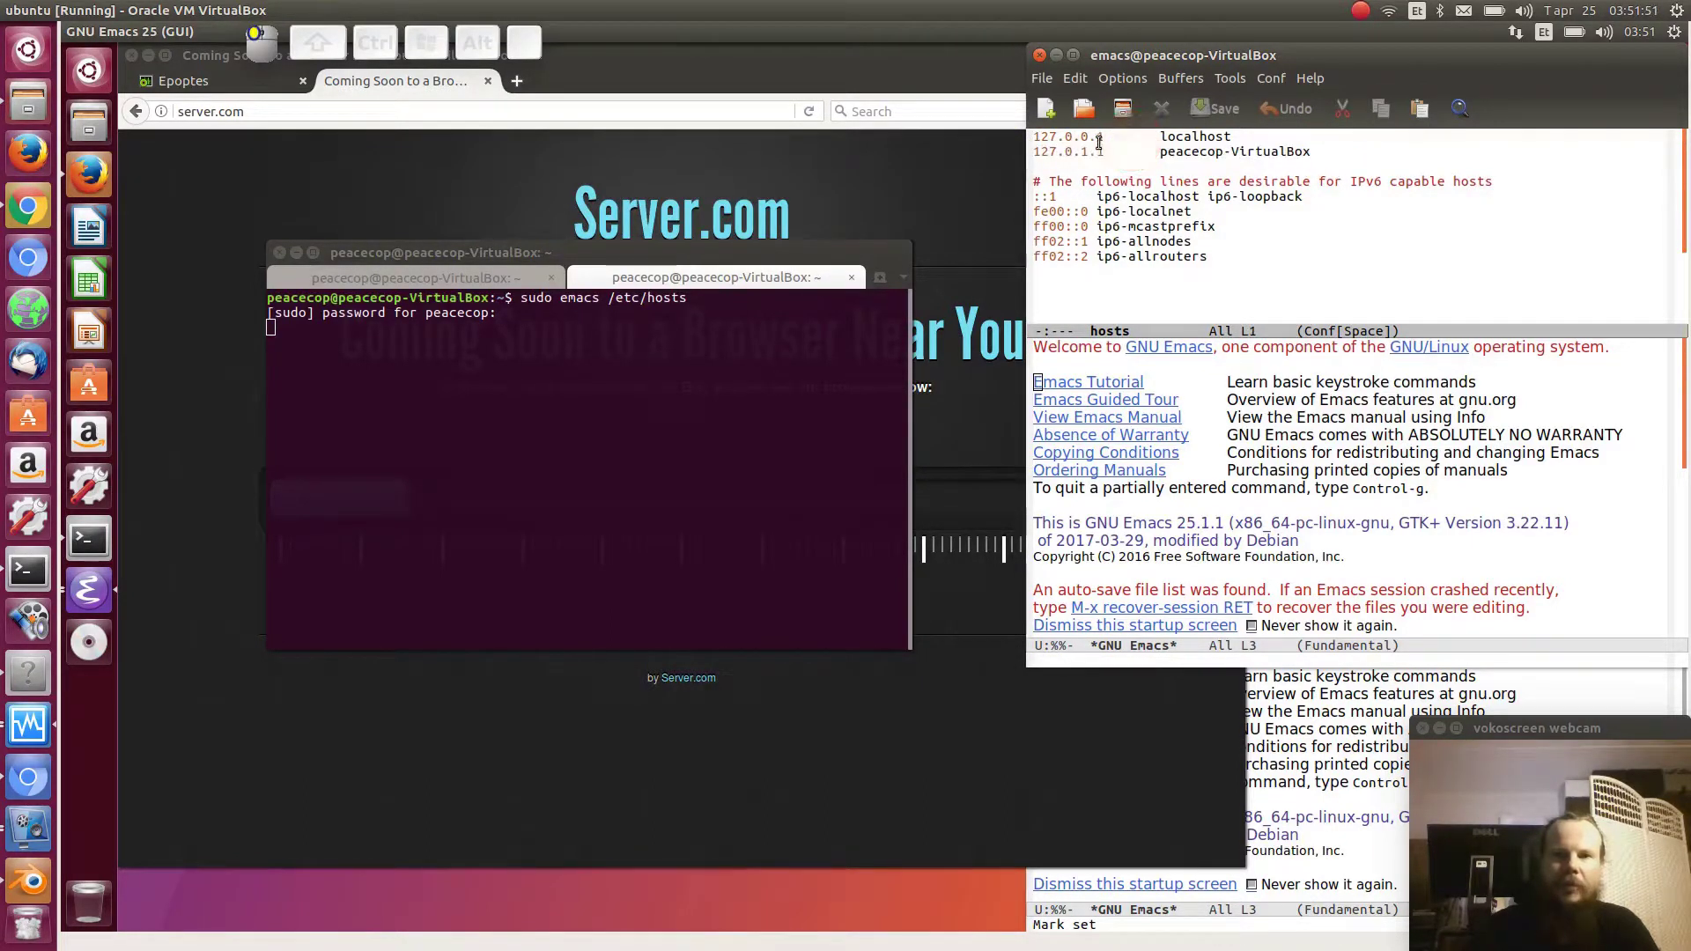
left_click(1108, 136)
key("ctrl+space")
key("ctrl+a")
double_click(1230, 136)
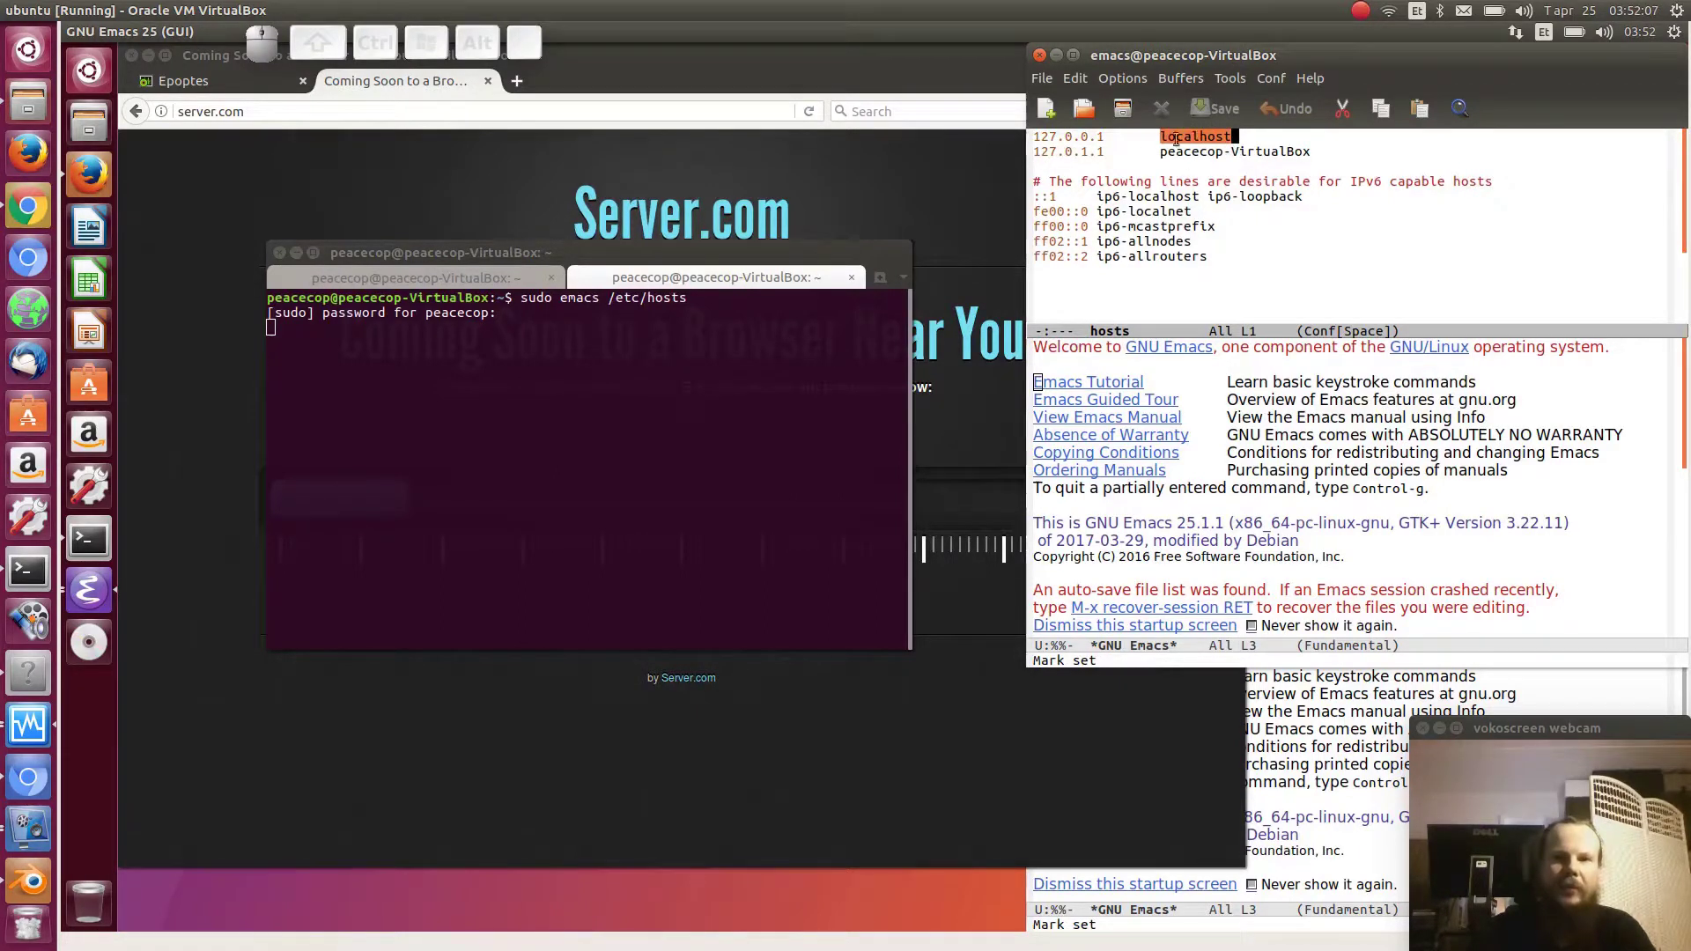
left_click(1107, 139)
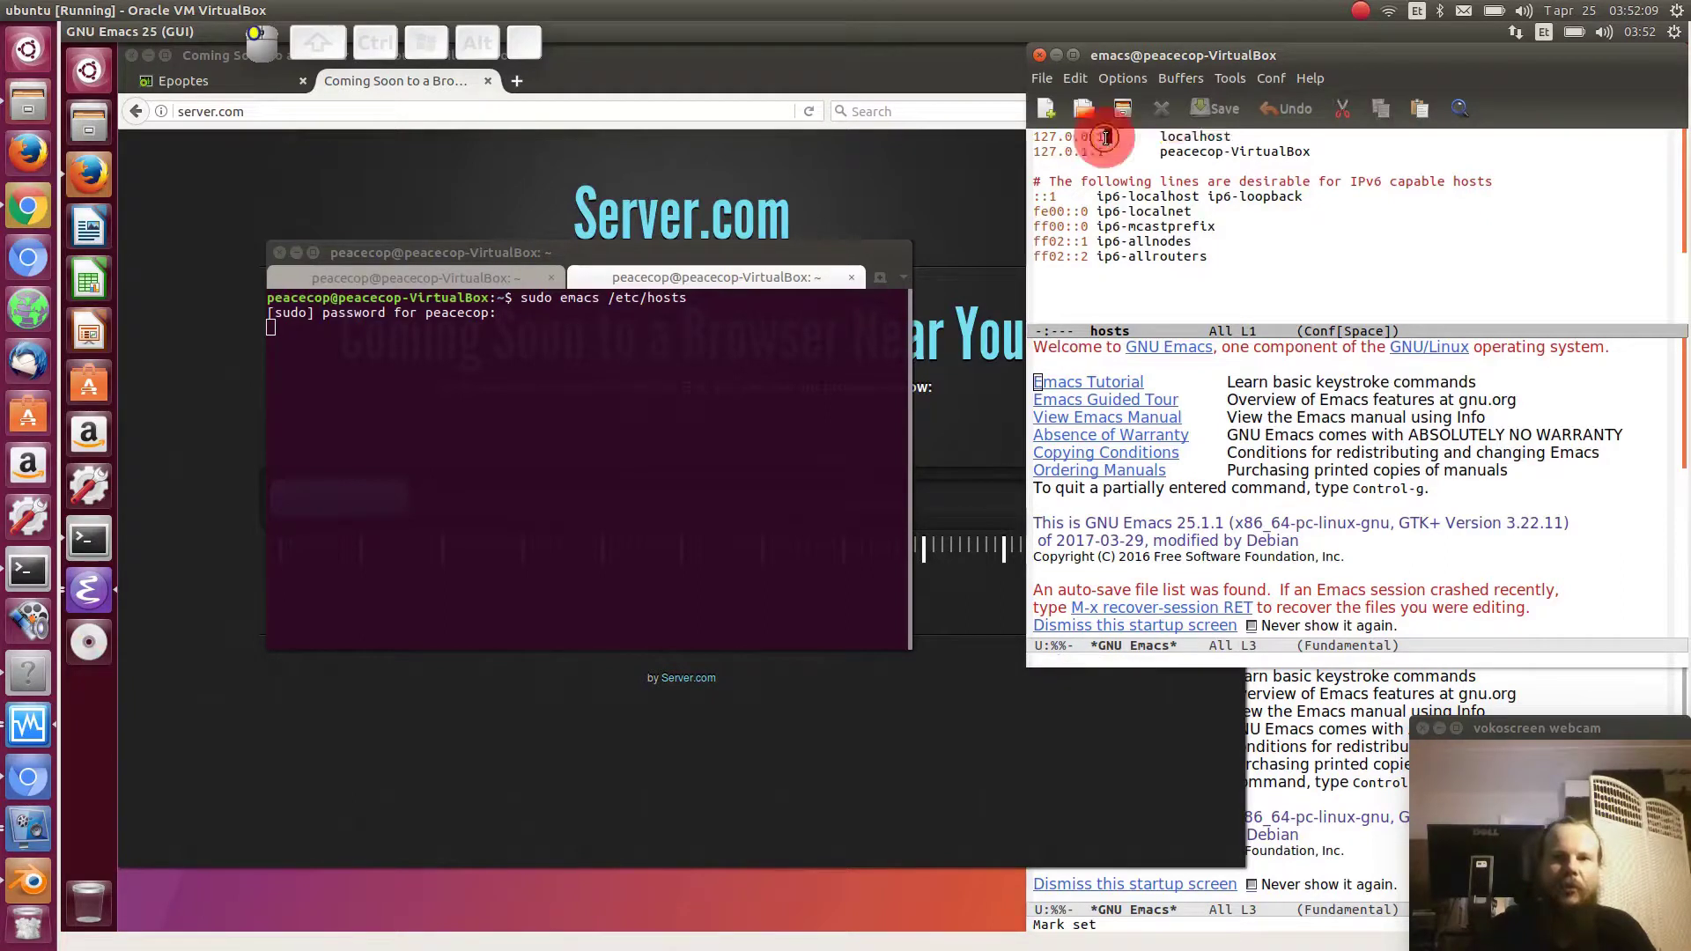
left_click(1105, 140)
key("ctrl+space")
key("ctrl+a")
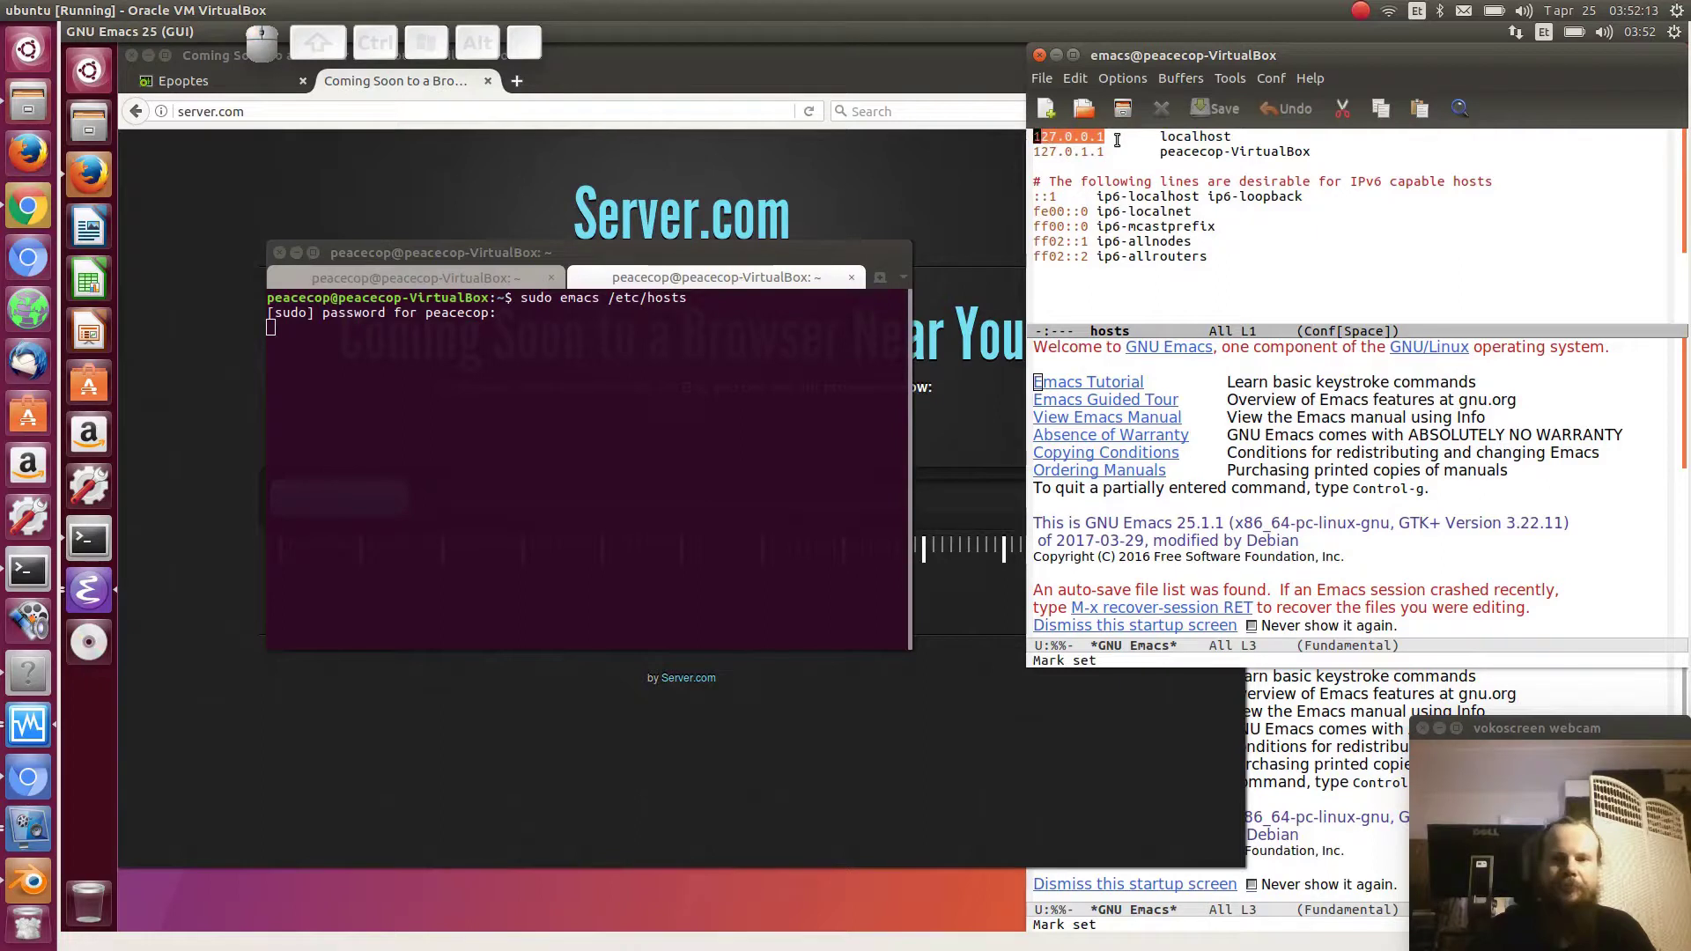
double_click(1204, 138)
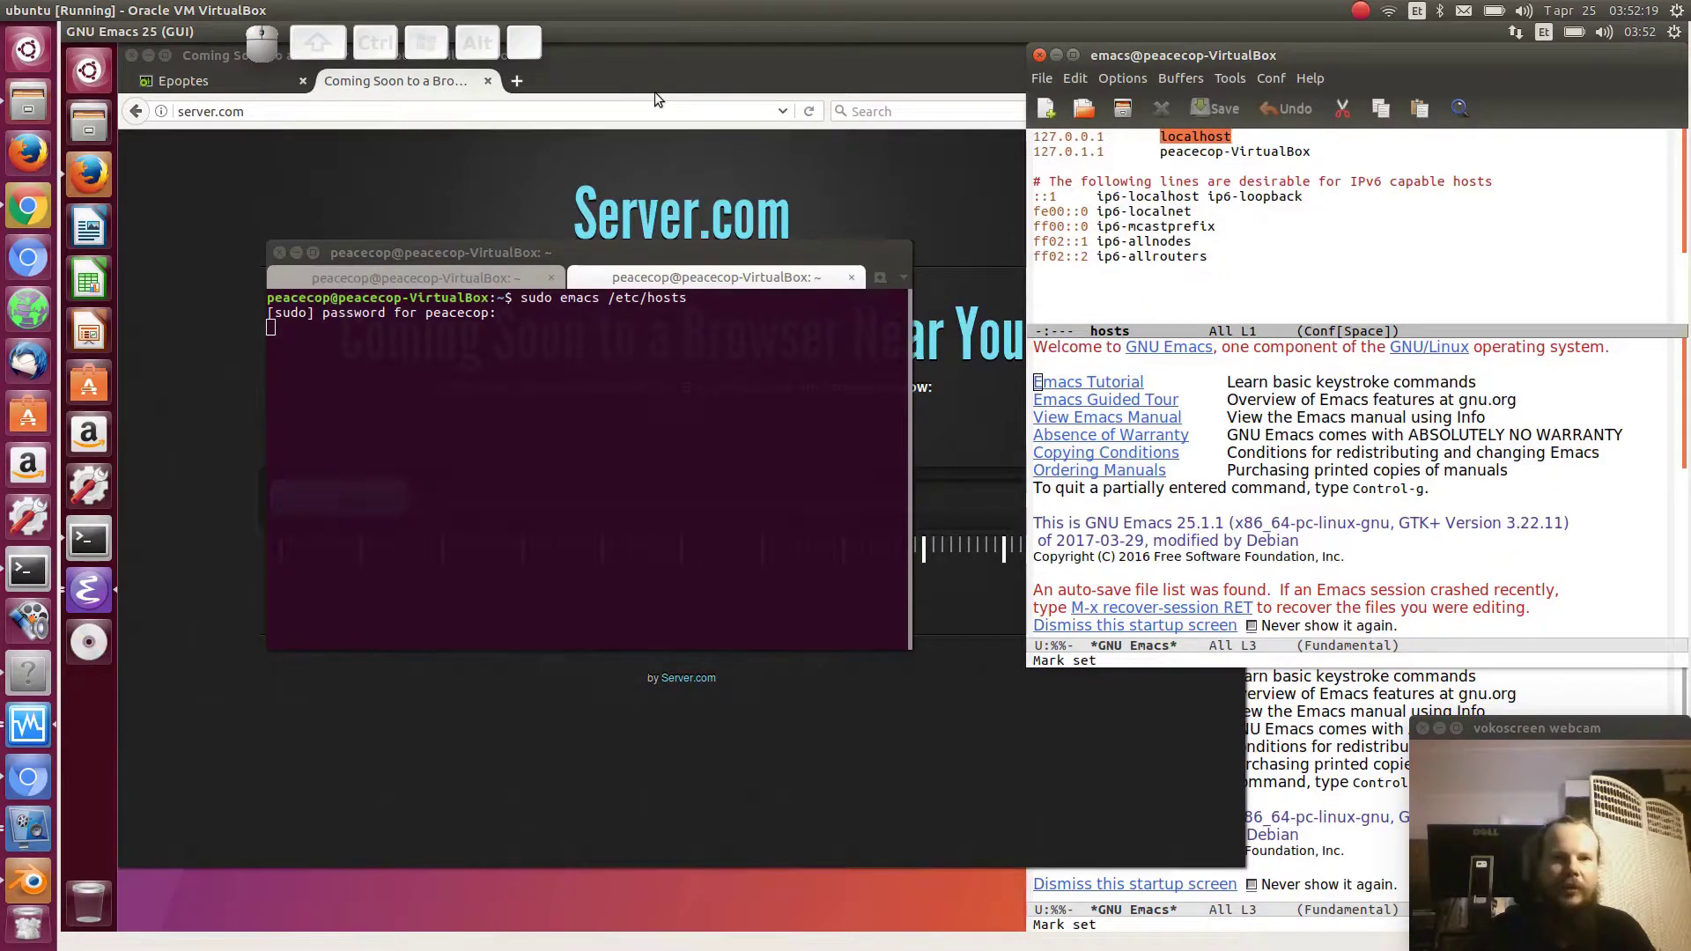
- Load localhost in the Firefox address bar
left_click(388, 112)
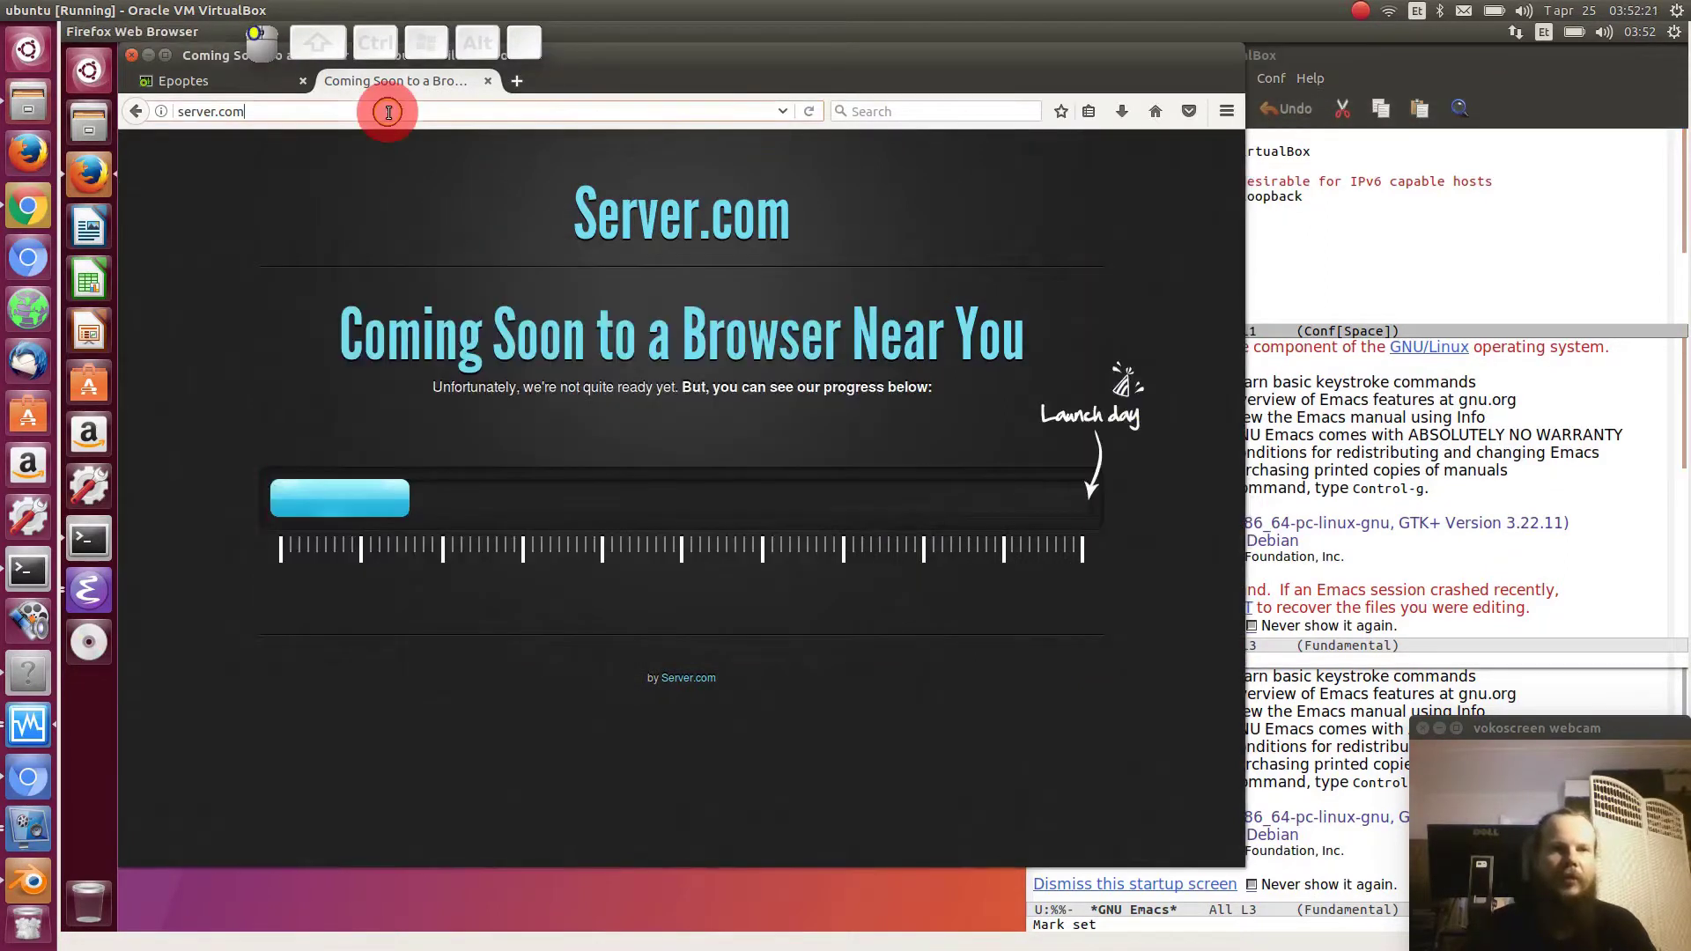
key("ctrl+BackSpace")
key("ctrl+BackSpace")
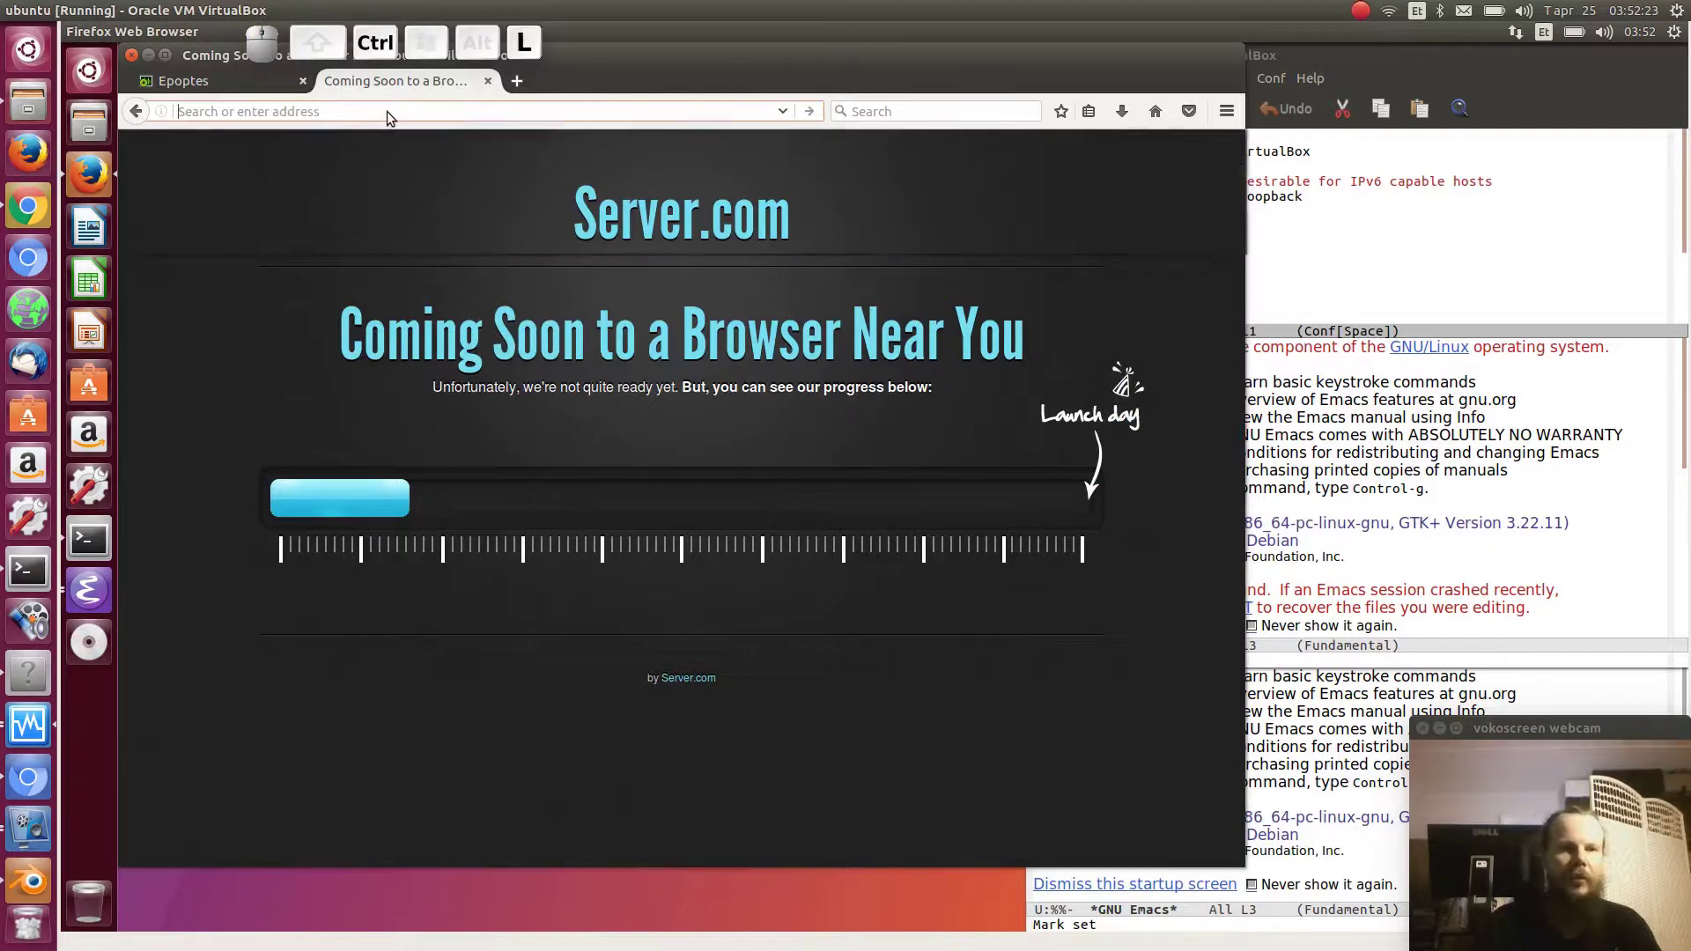
type("localhost")
key("Return")
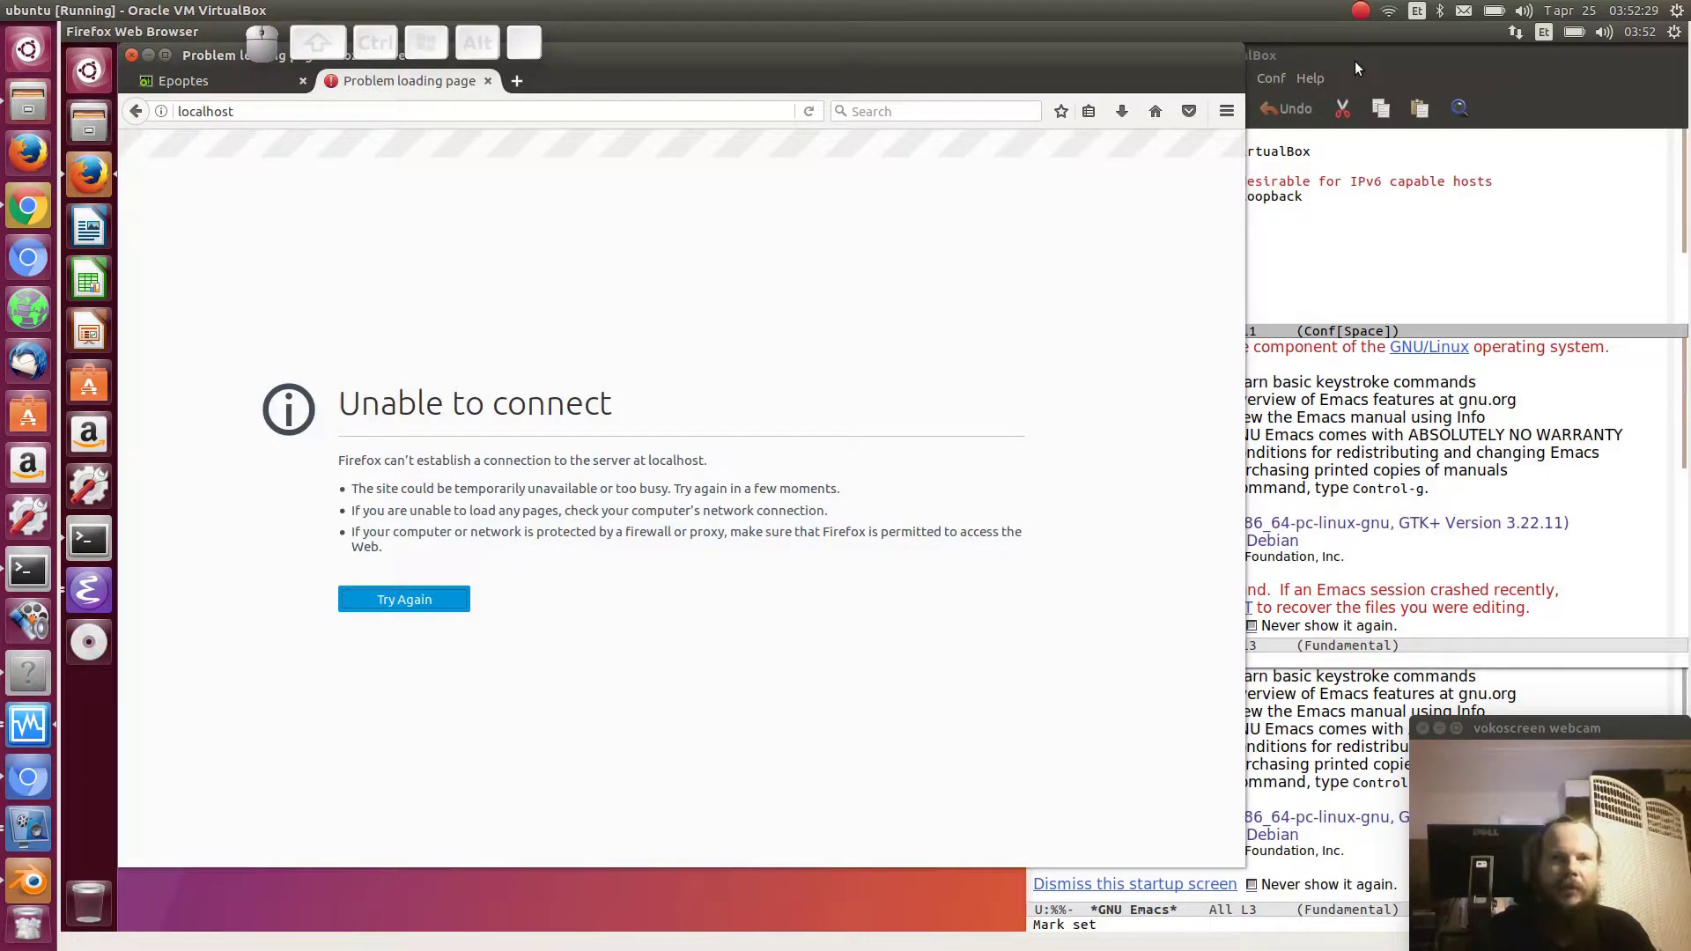
- Load 127.0.0.1 in Firefox, then bring the Emacs hosts file back to front
left_click(227, 110)
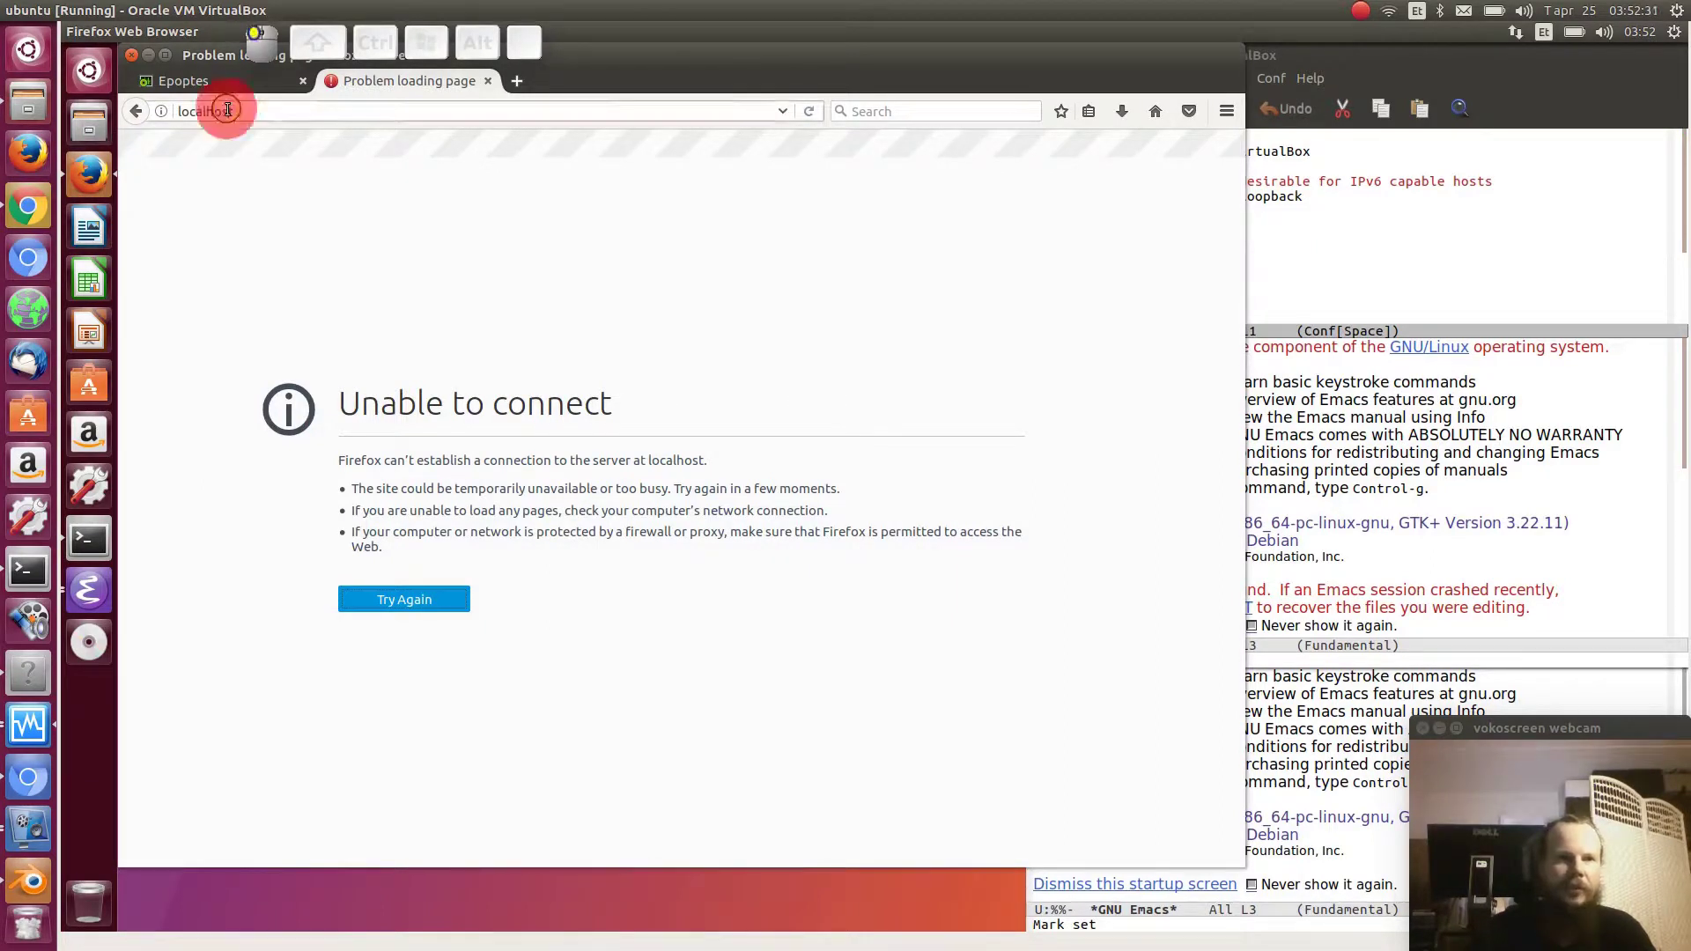
key("ctrl+a")
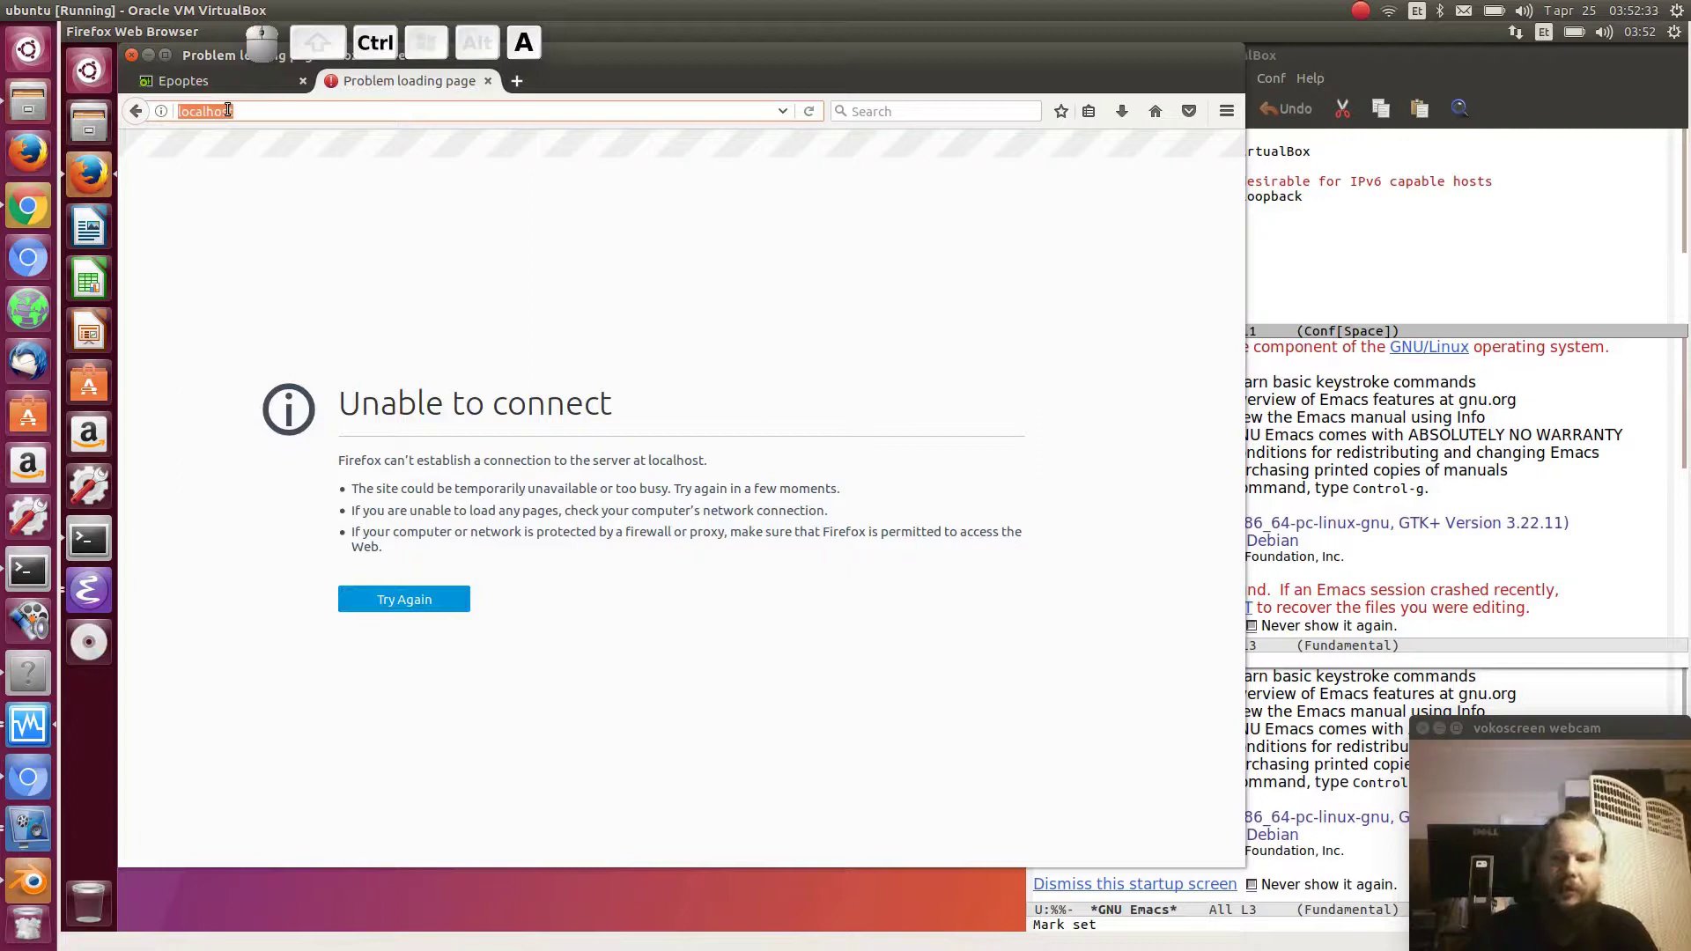
type("127.0.0.1")
key("Return")
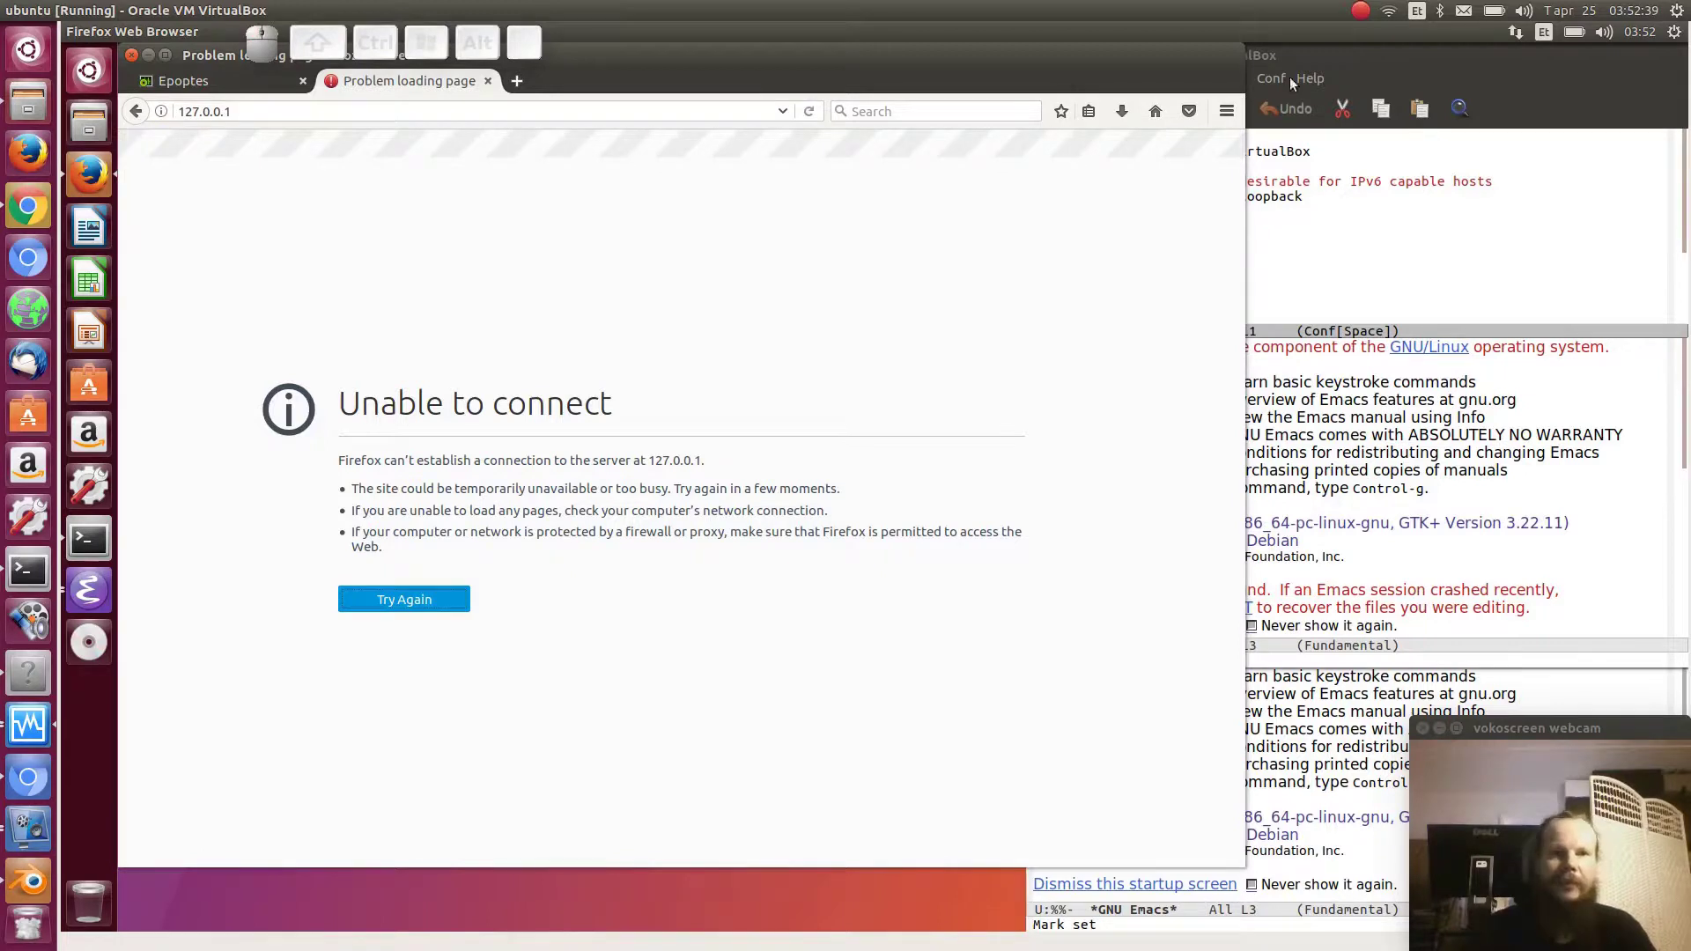
left_click(1409, 67)
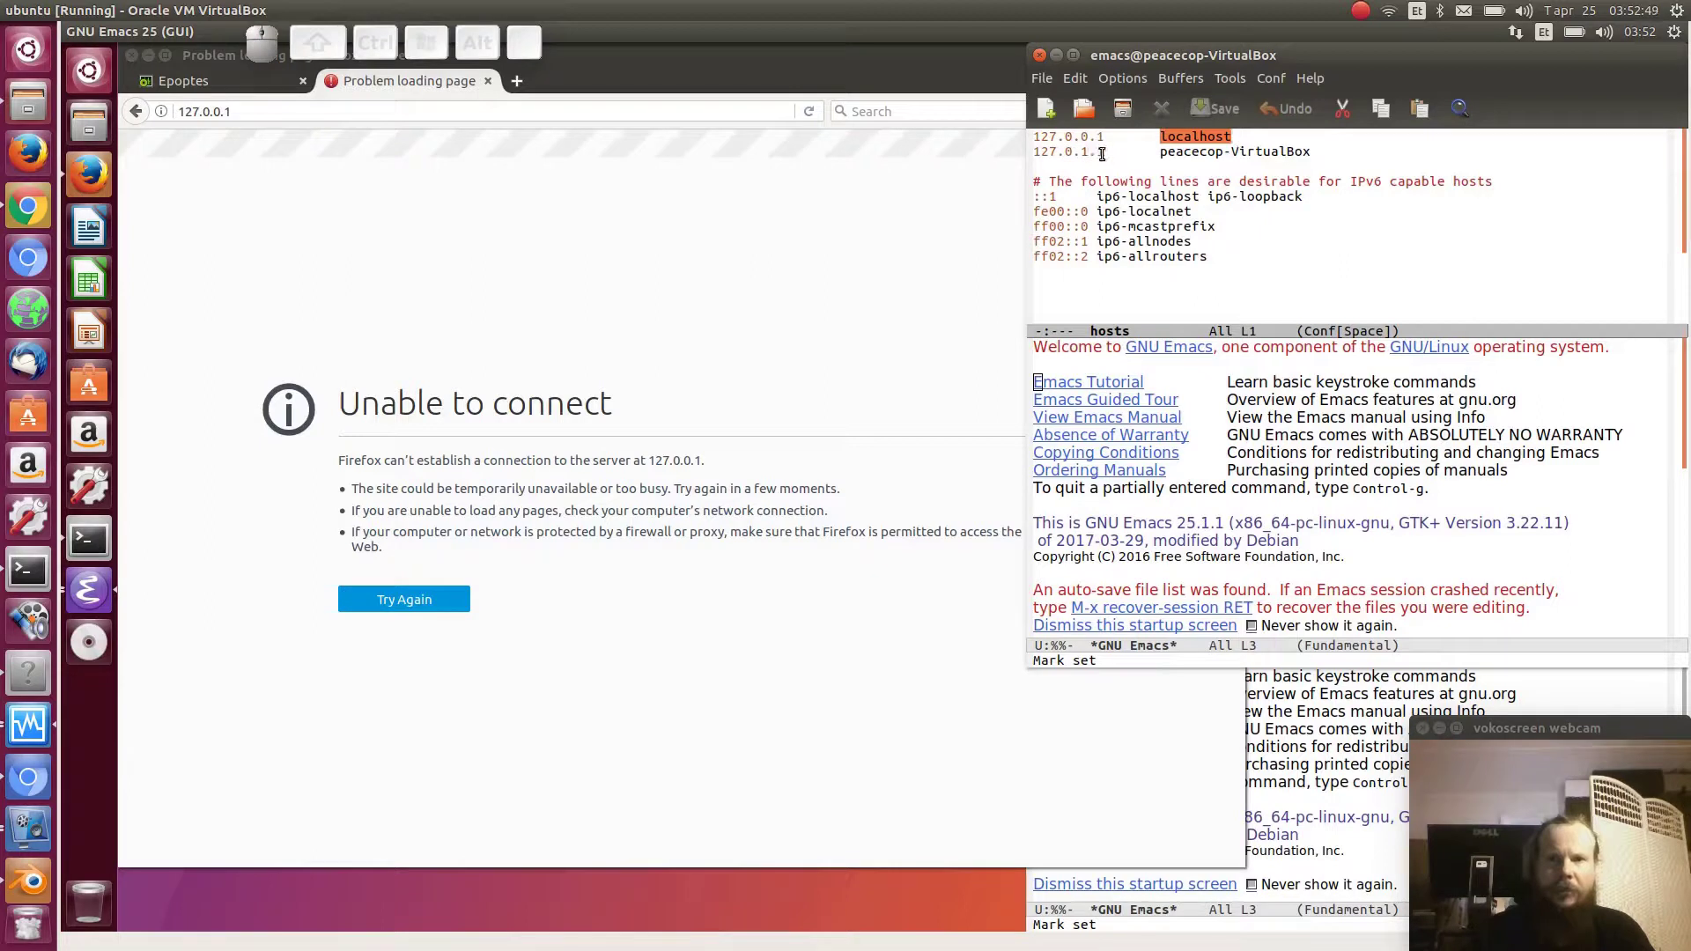
- Add a '127.0.0.1 server' line below the localhost entry in /etc/hosts
left_click_drag(1104, 152, 1030, 152)
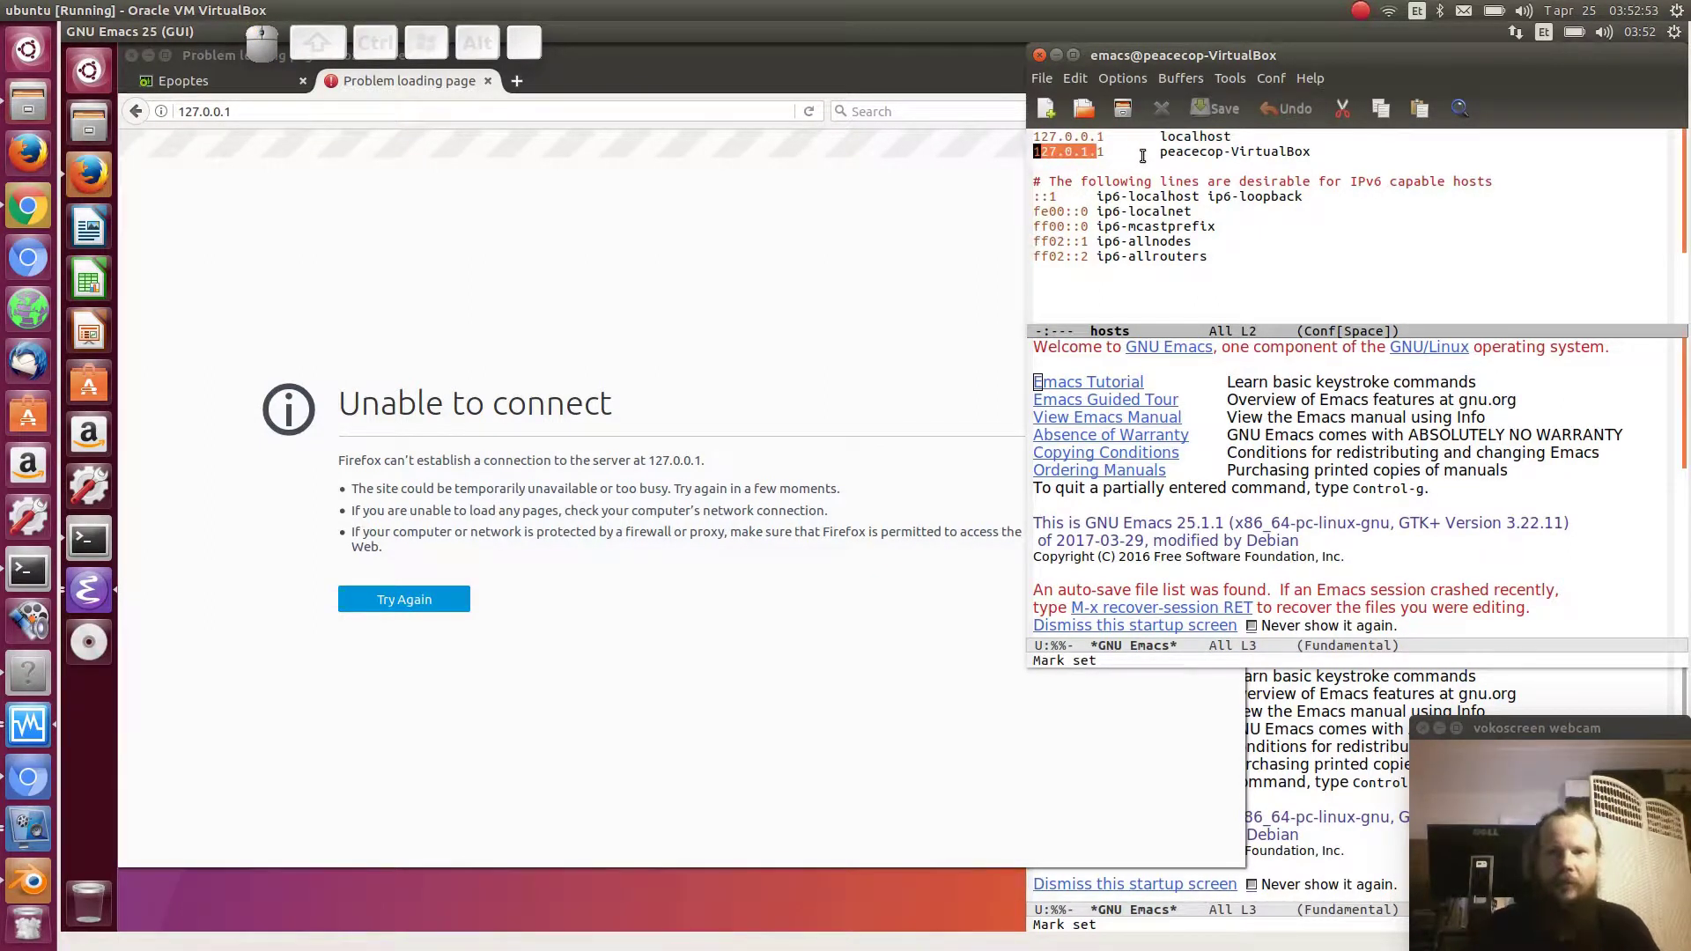
left_click_drag(1156, 152, 1320, 151)
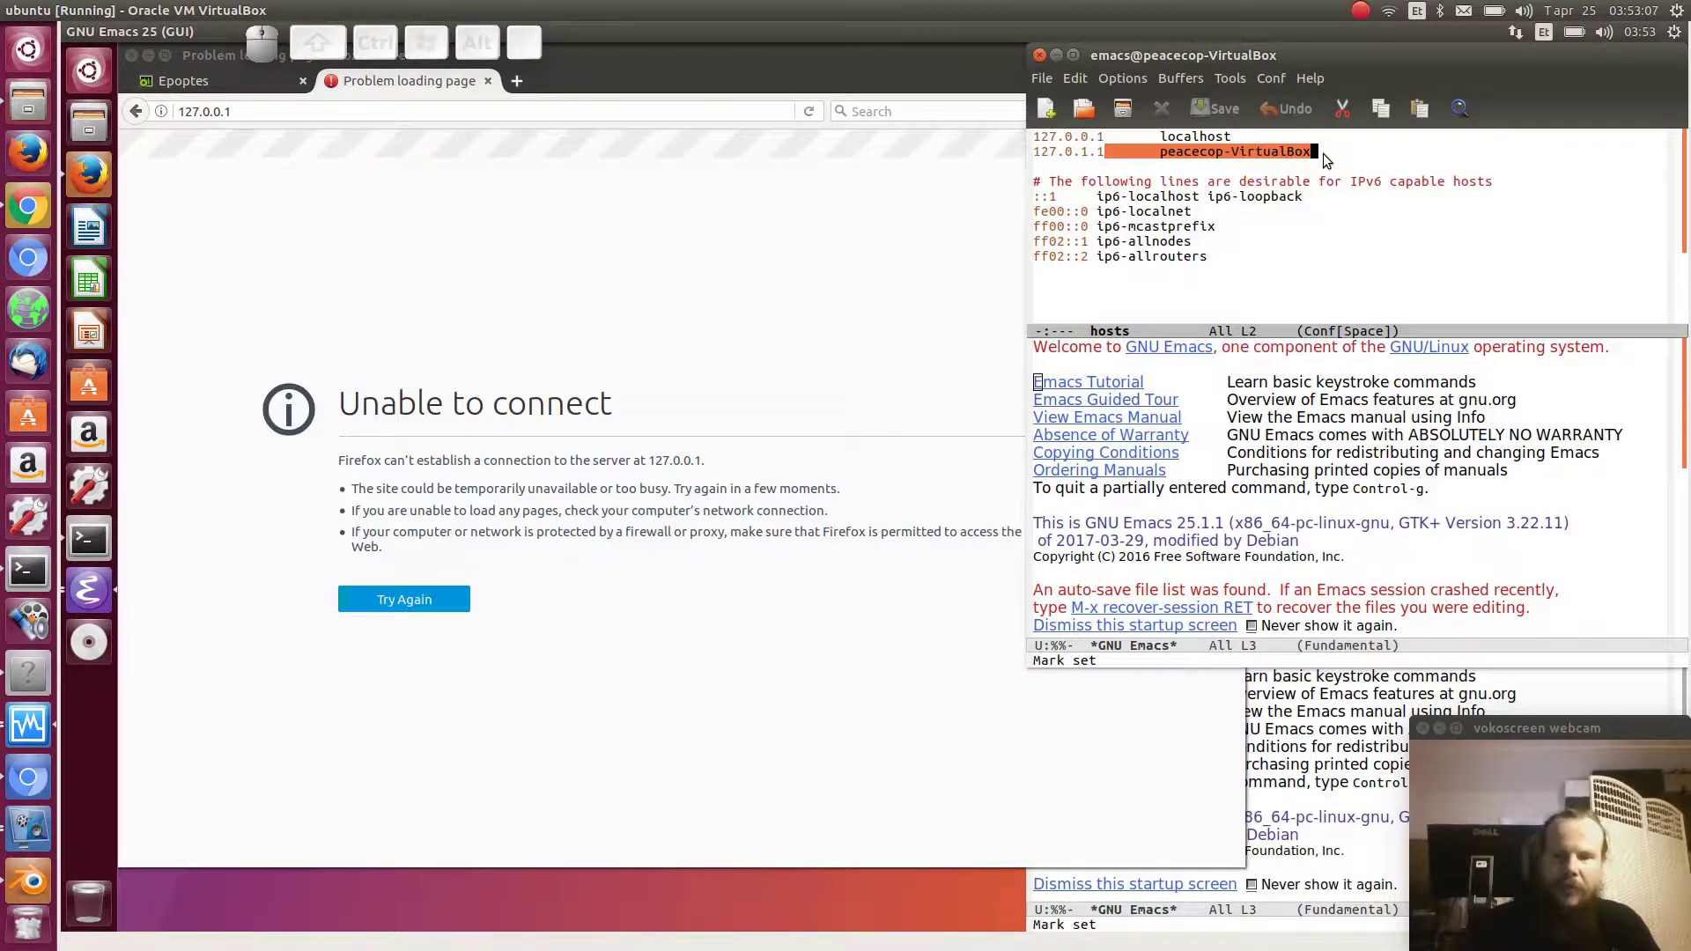
key("ctrl+g")
key("Up")
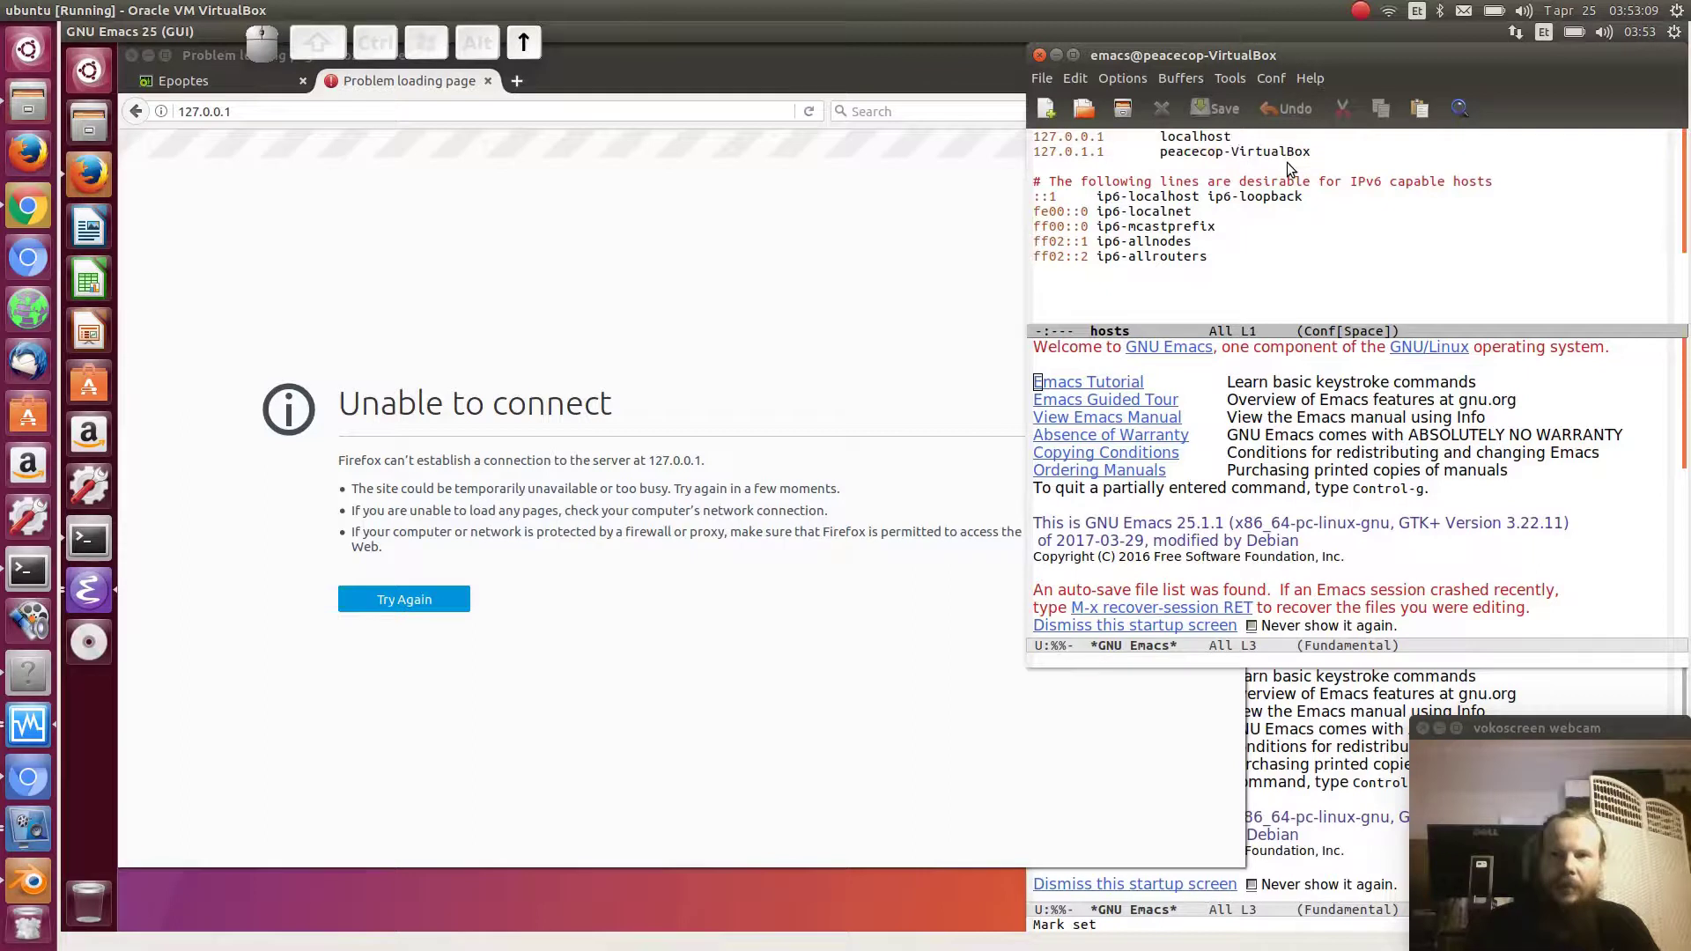
key("Return")
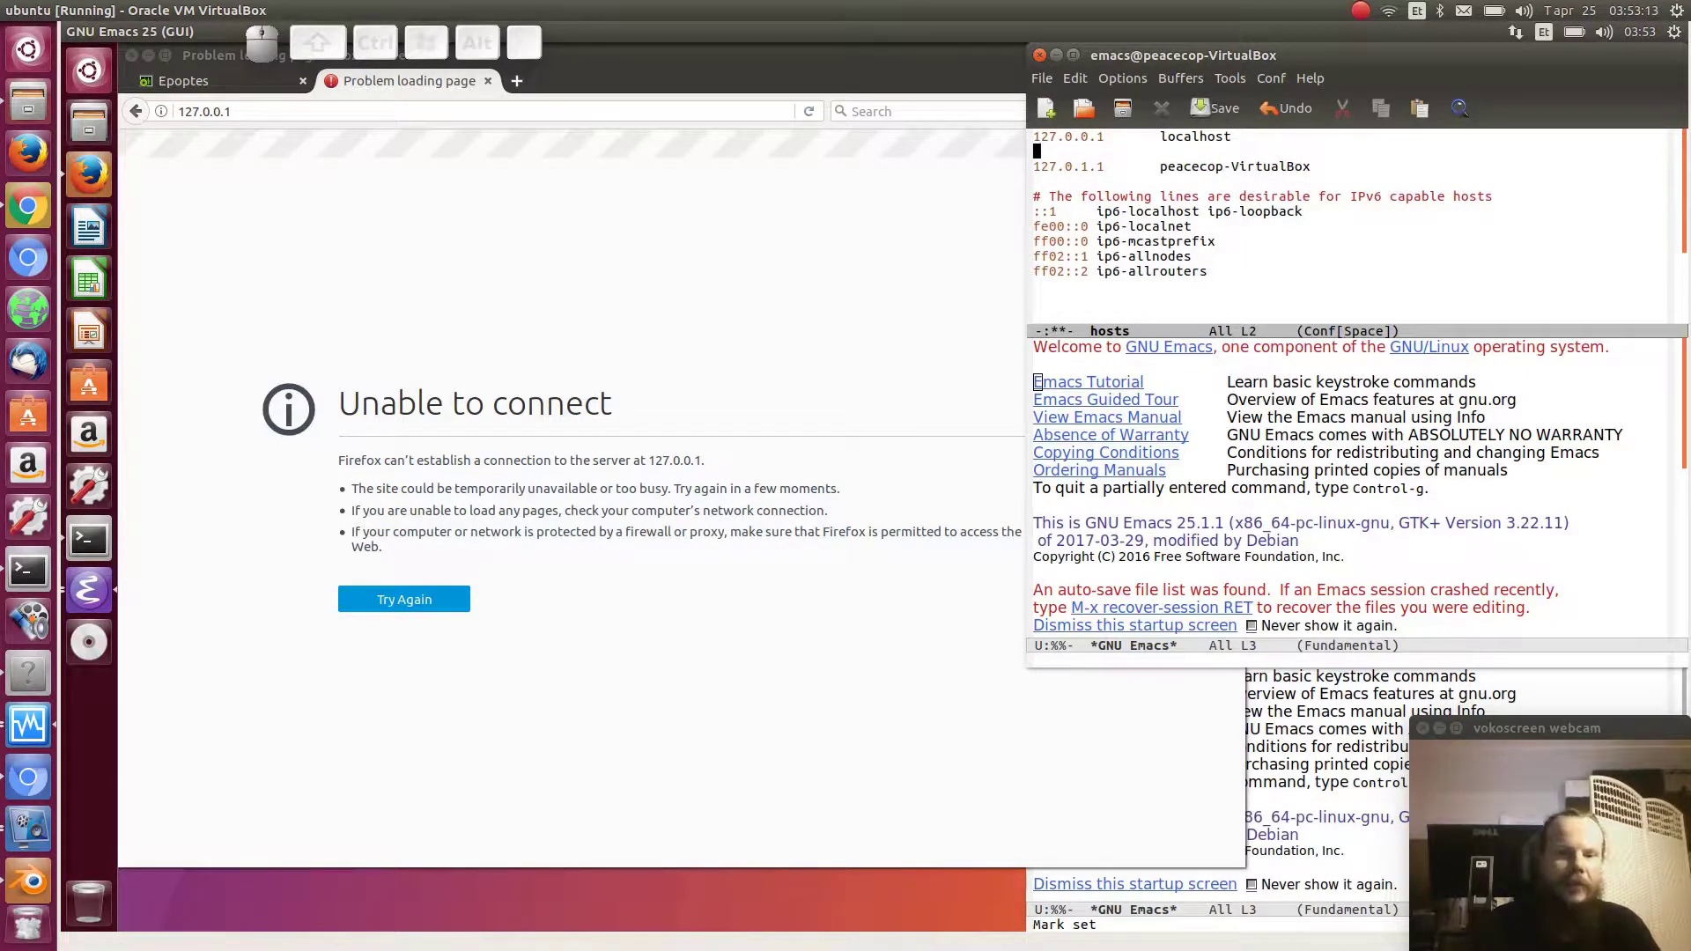
type("127.0.0.1")
key("Tab")
type("server")
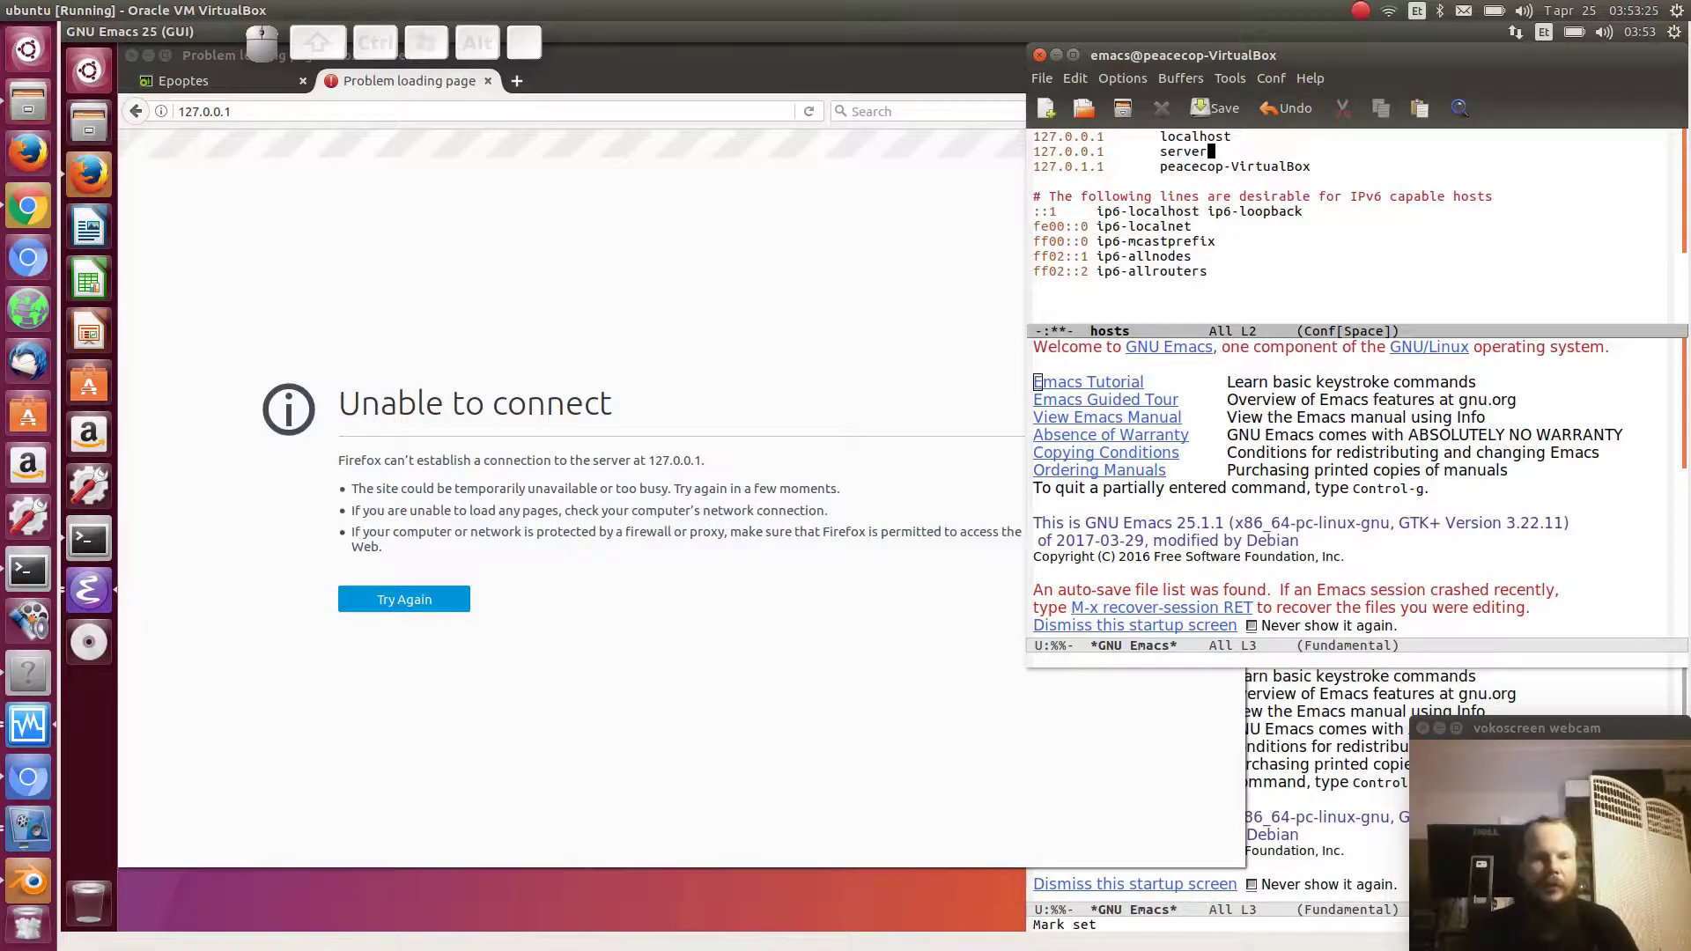
- Save /etc/hosts and quit Emacs
key("ctrl+x")
key("ctrl+s")
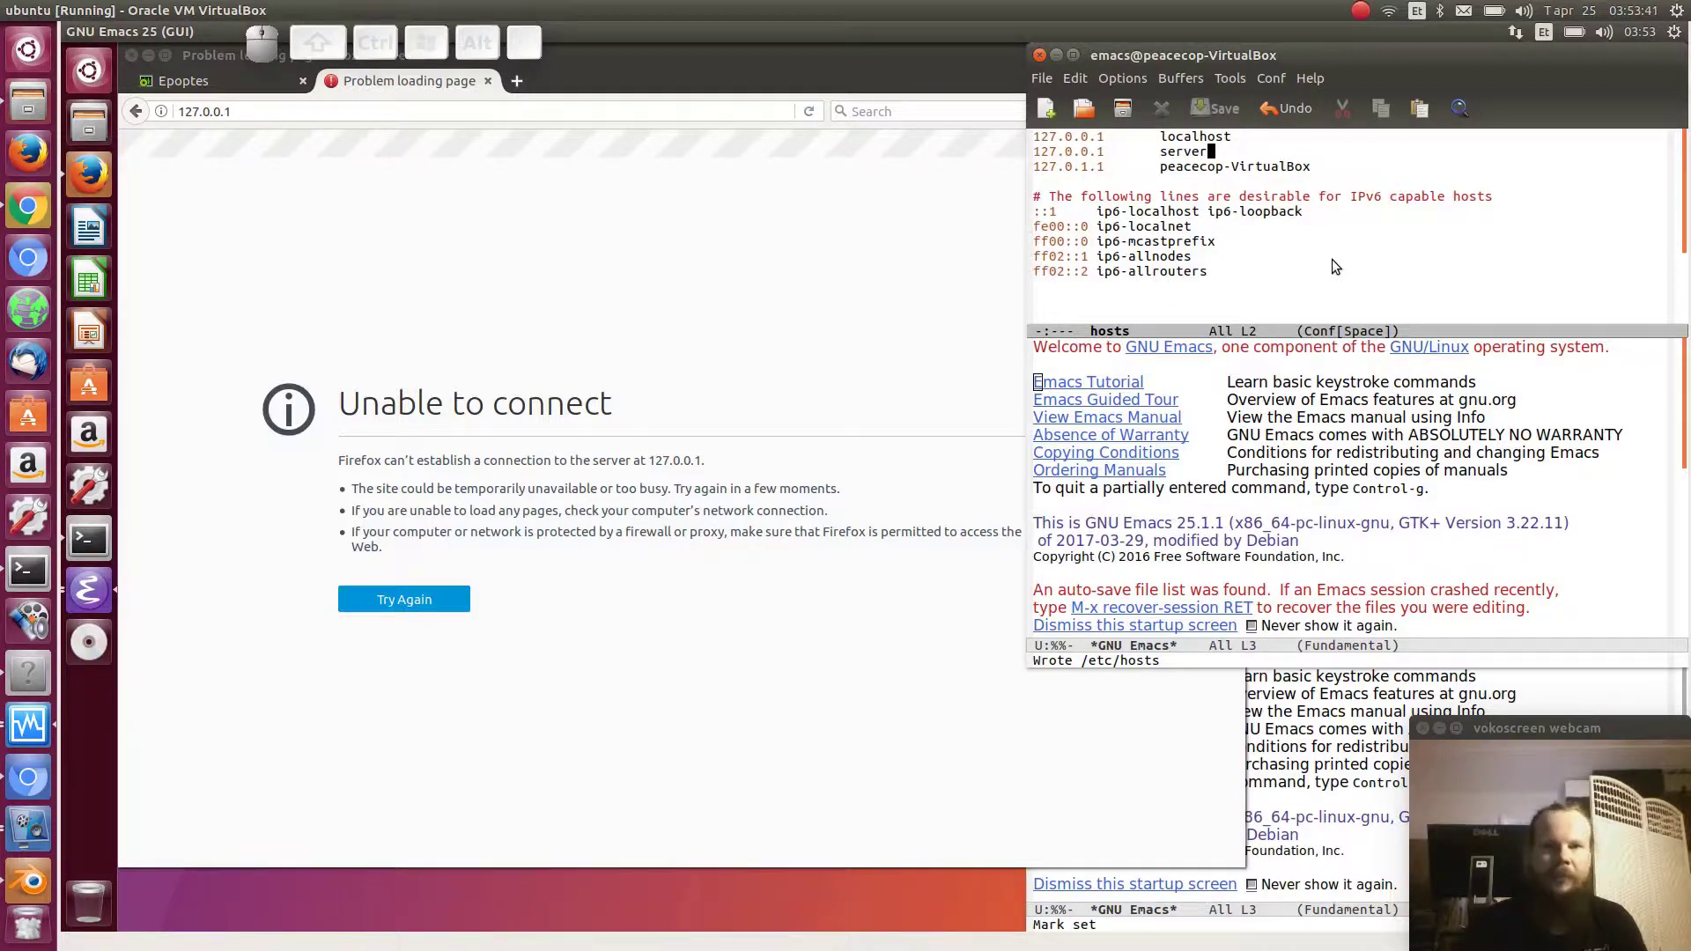
key("ctrl+x")
key("ctrl+c")
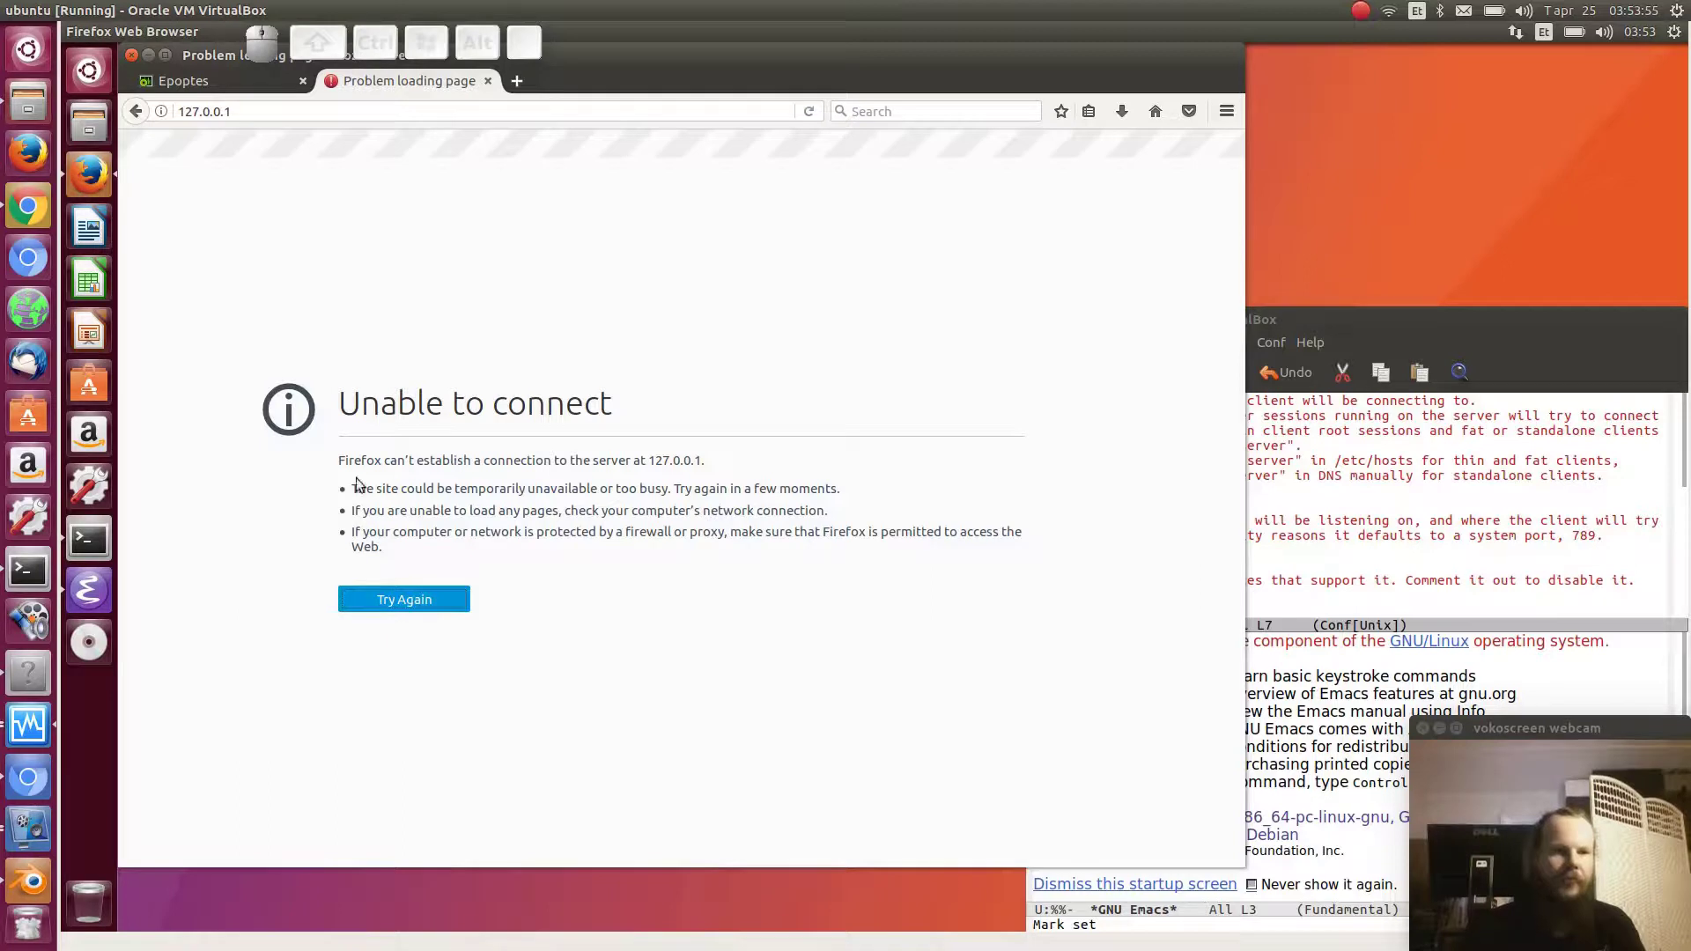
- Open Terminal and compare its sessions, ending on the epoptes-client install session
left_click(98, 536)
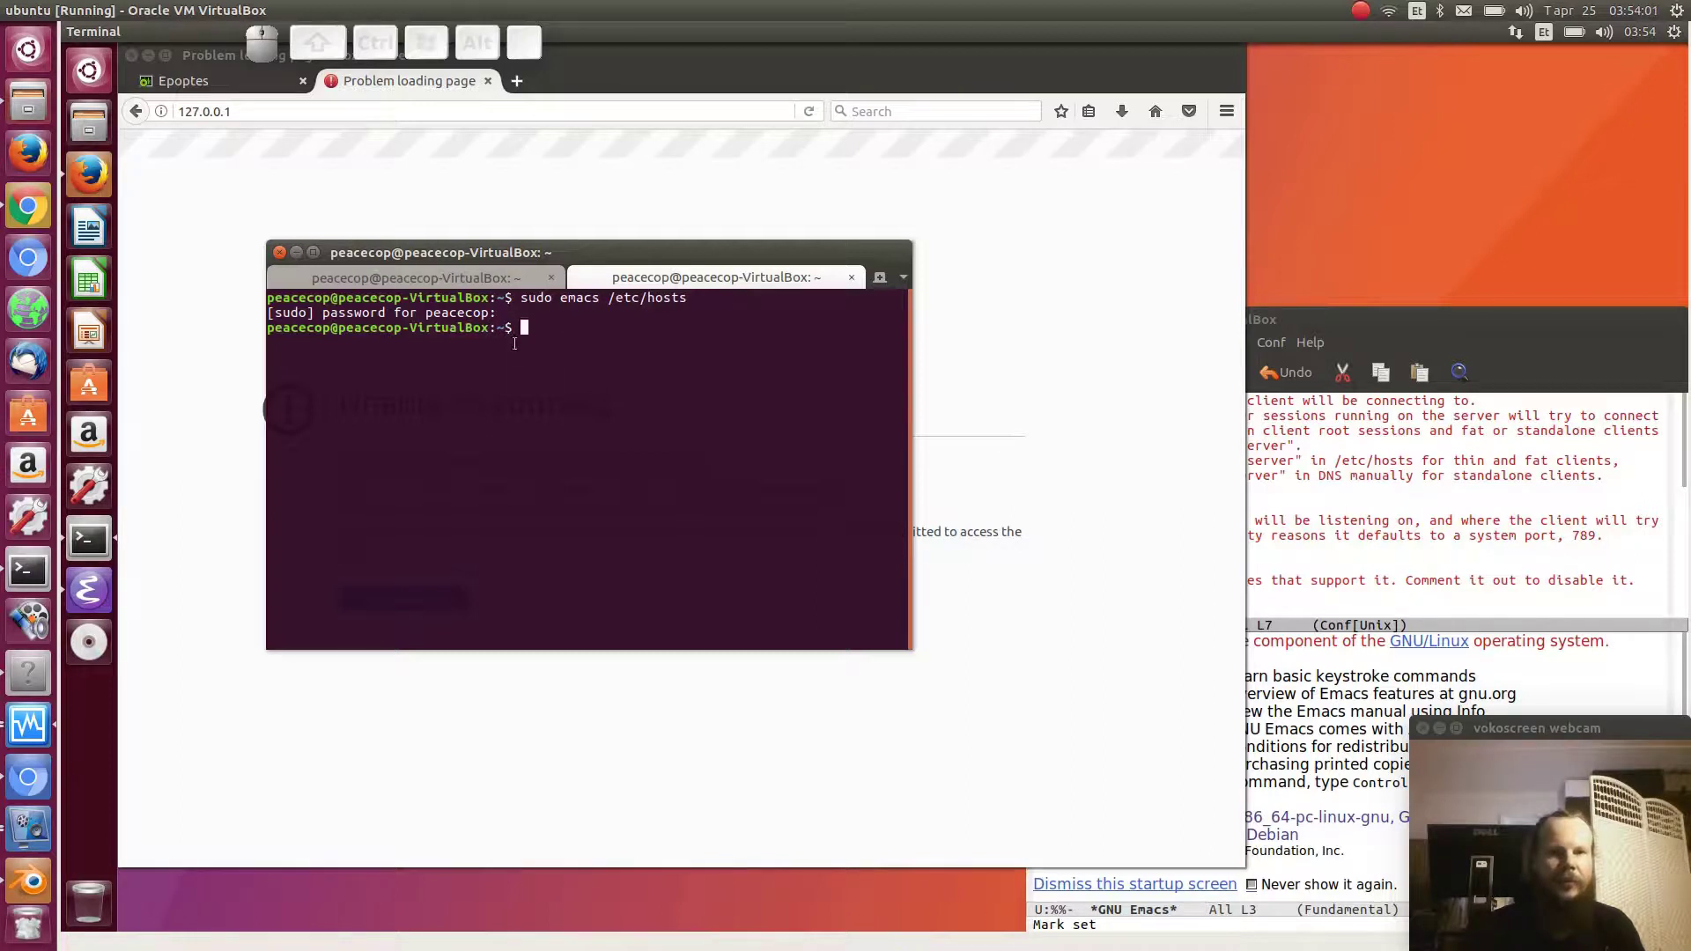
left_click_drag(509, 329, 268, 328)
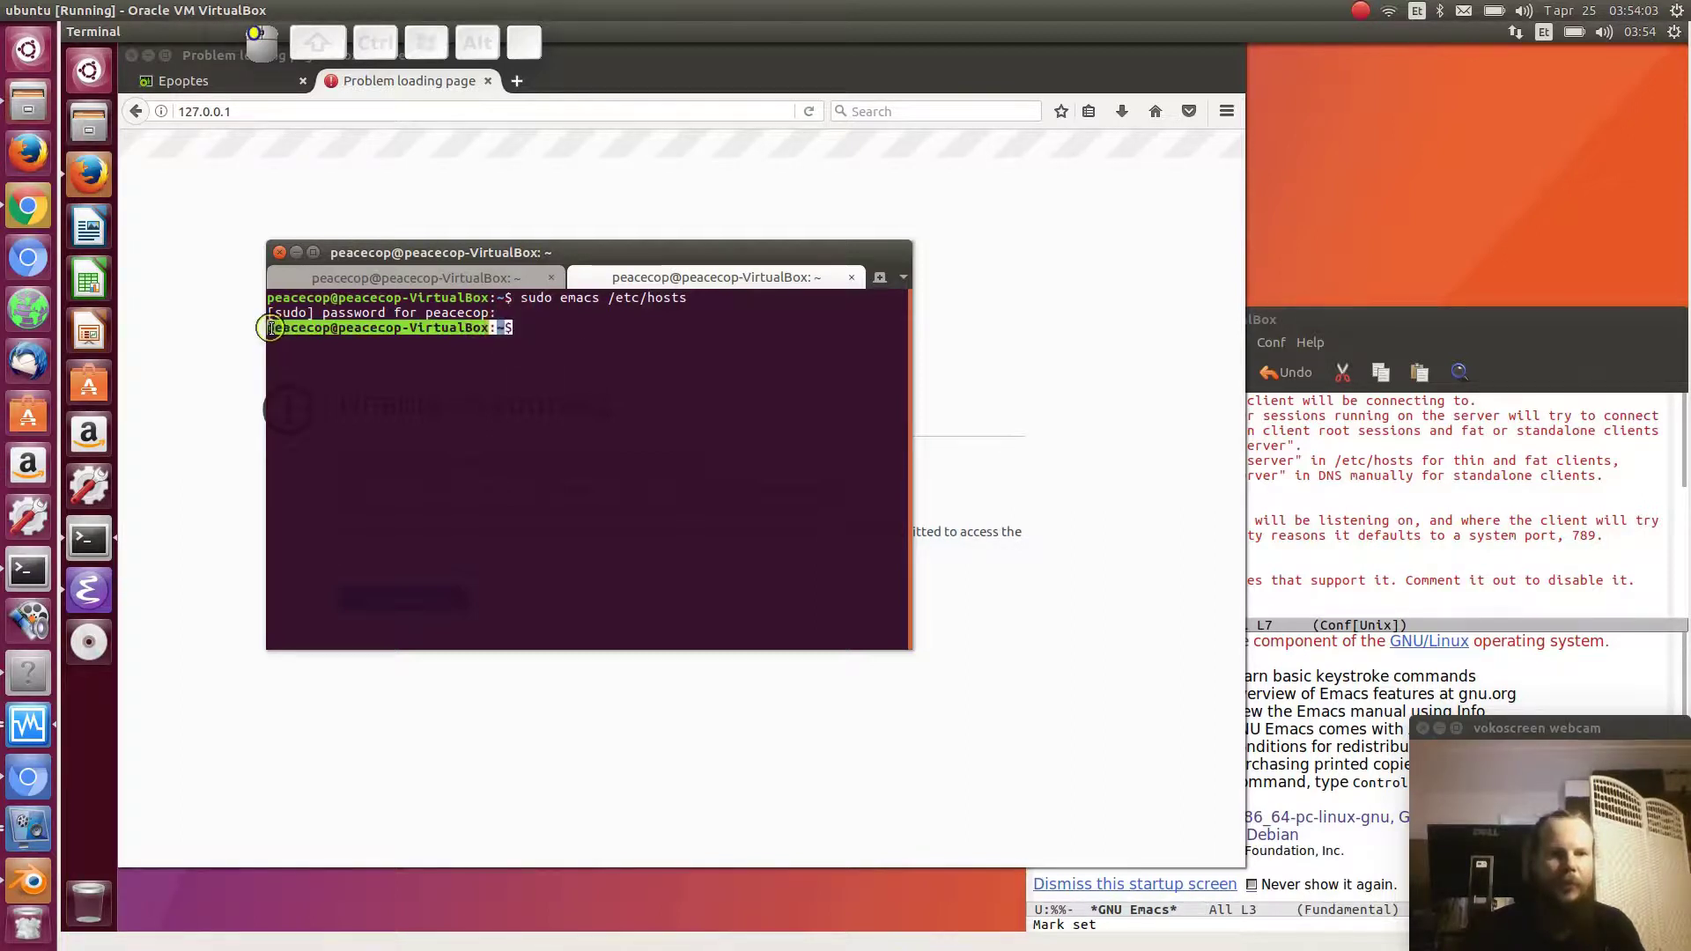
left_click(523, 326)
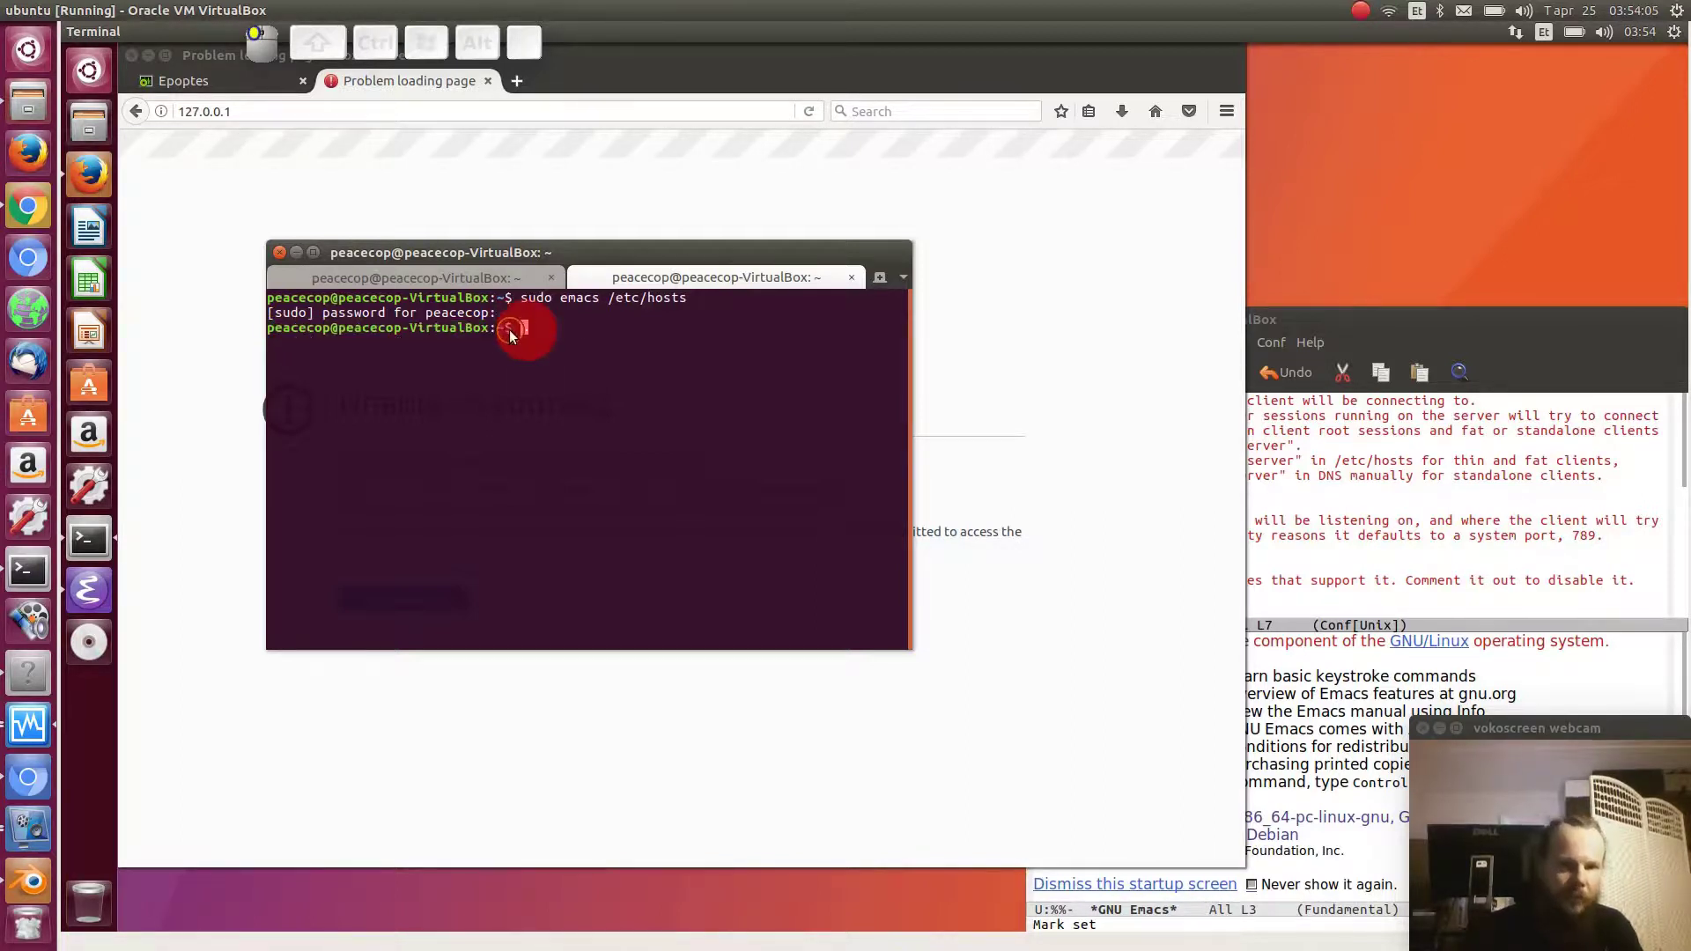
left_click(505, 325)
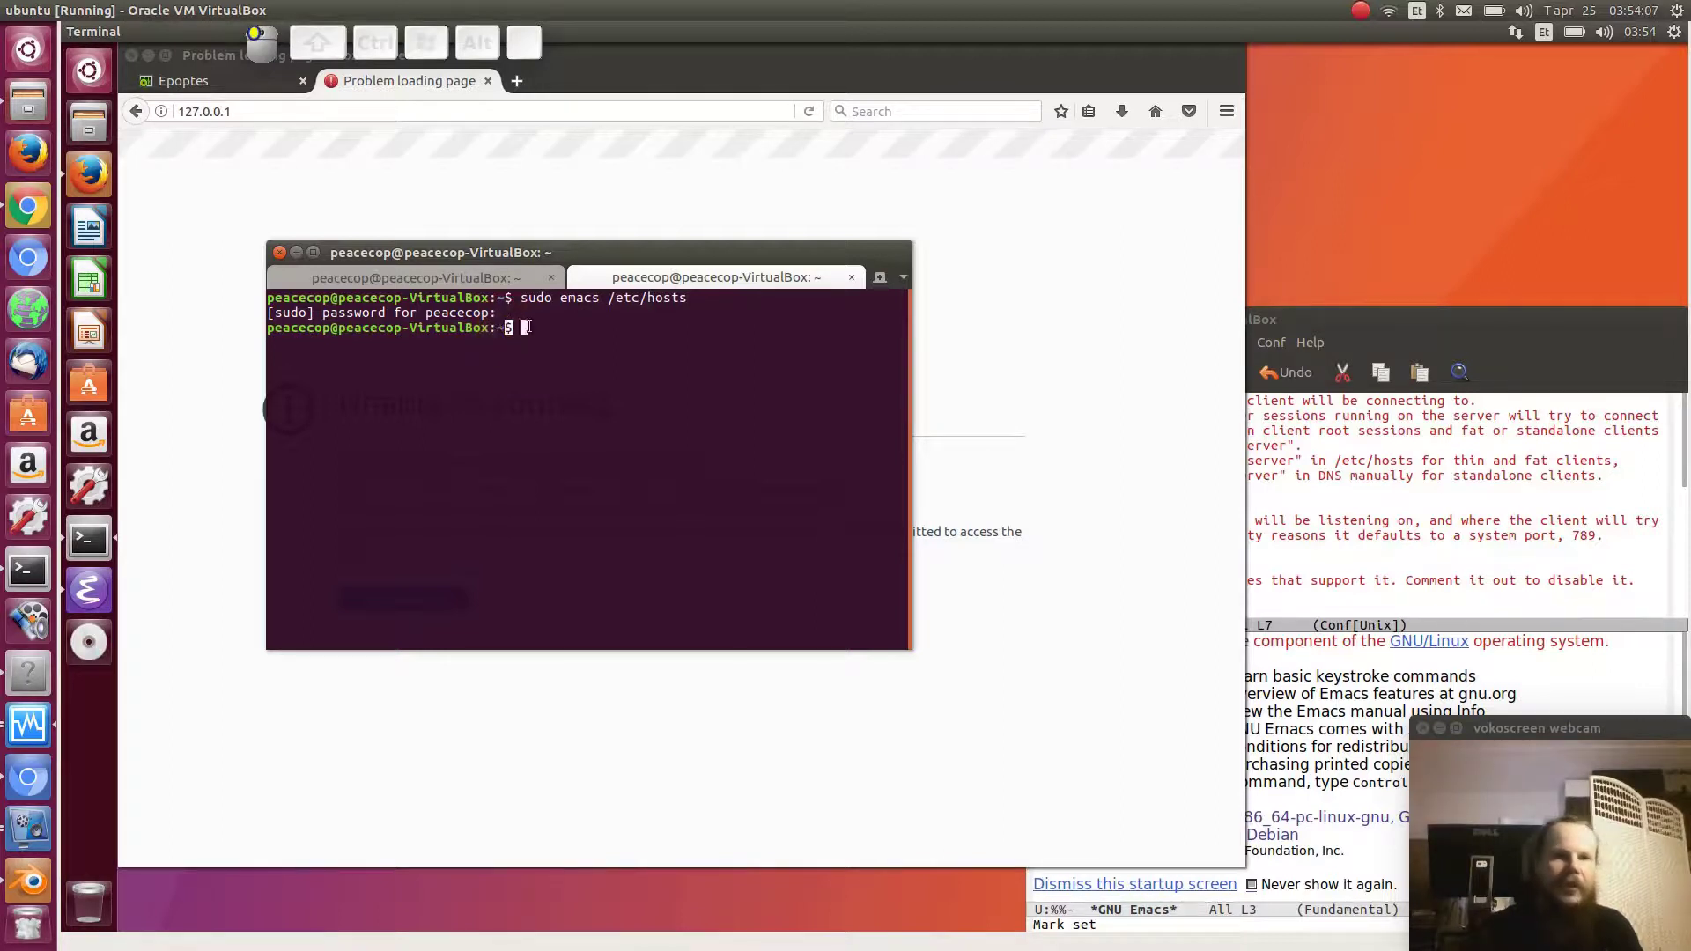
left_click(497, 276)
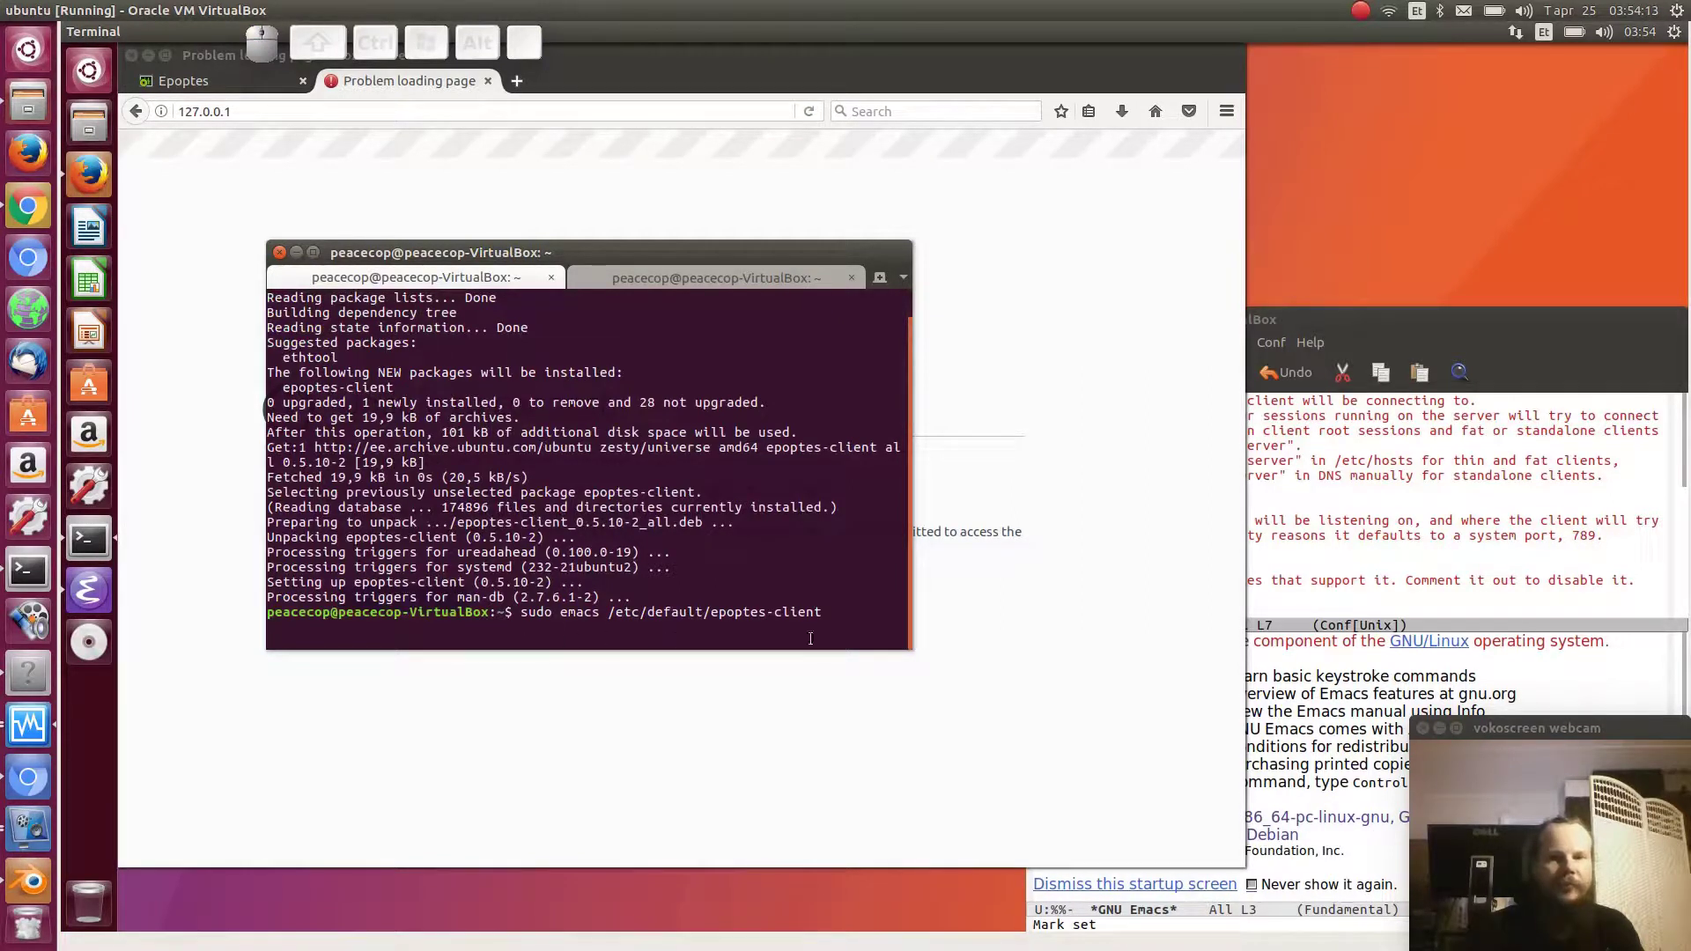
left_click(599, 277)
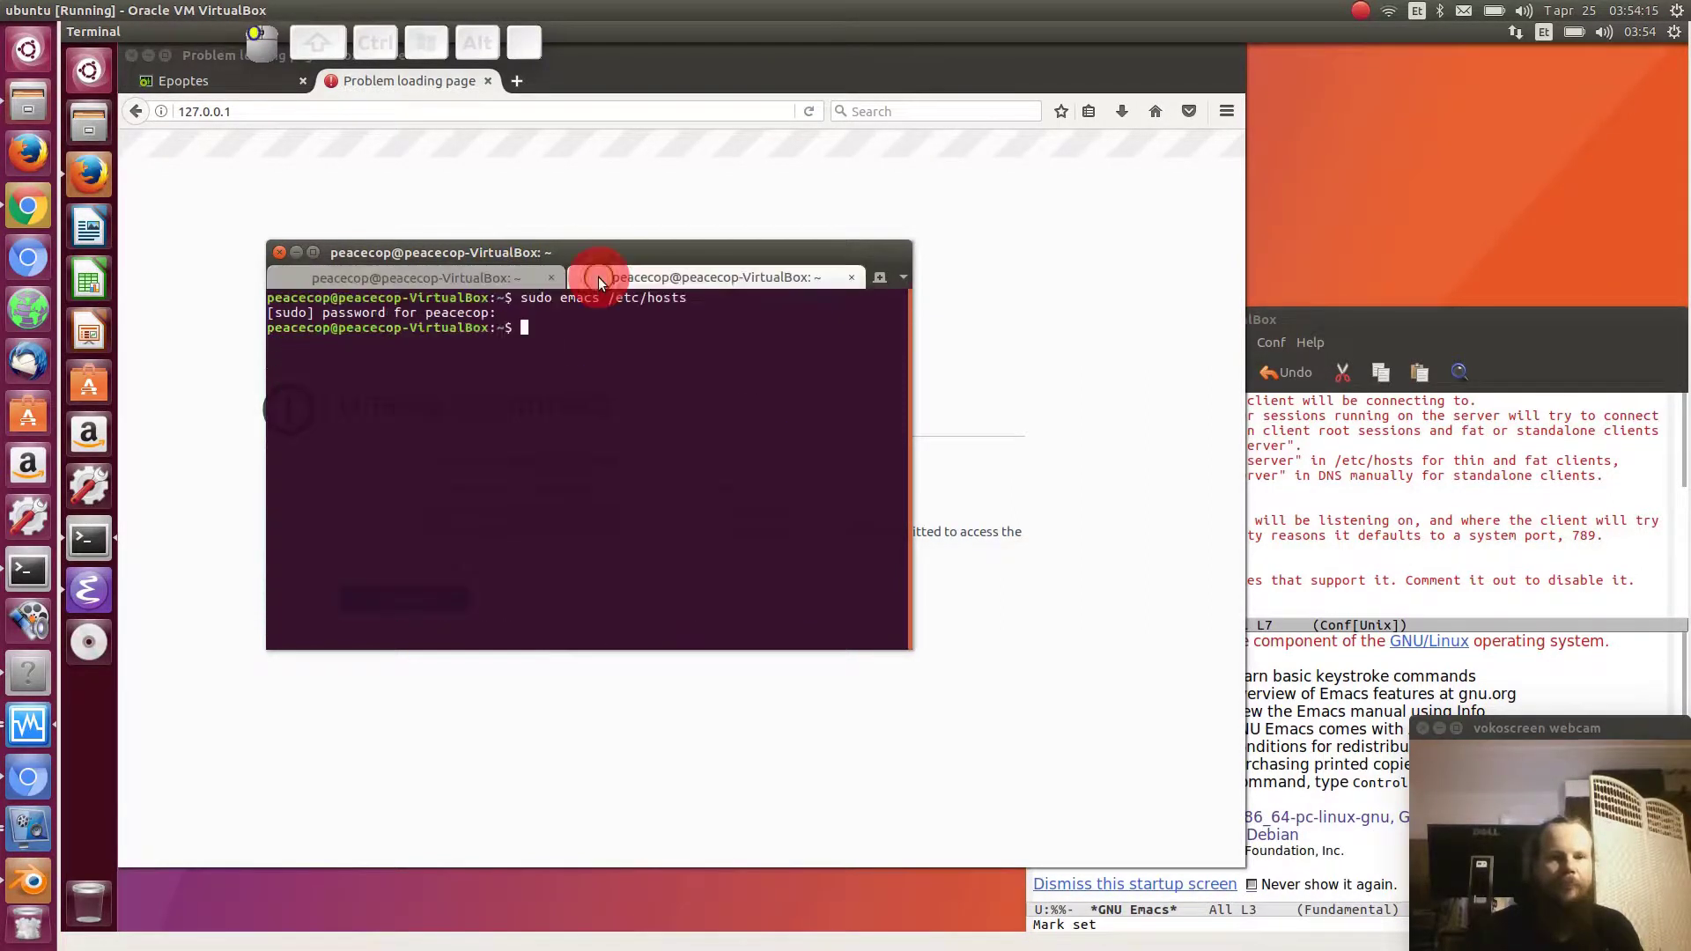
left_click(509, 270)
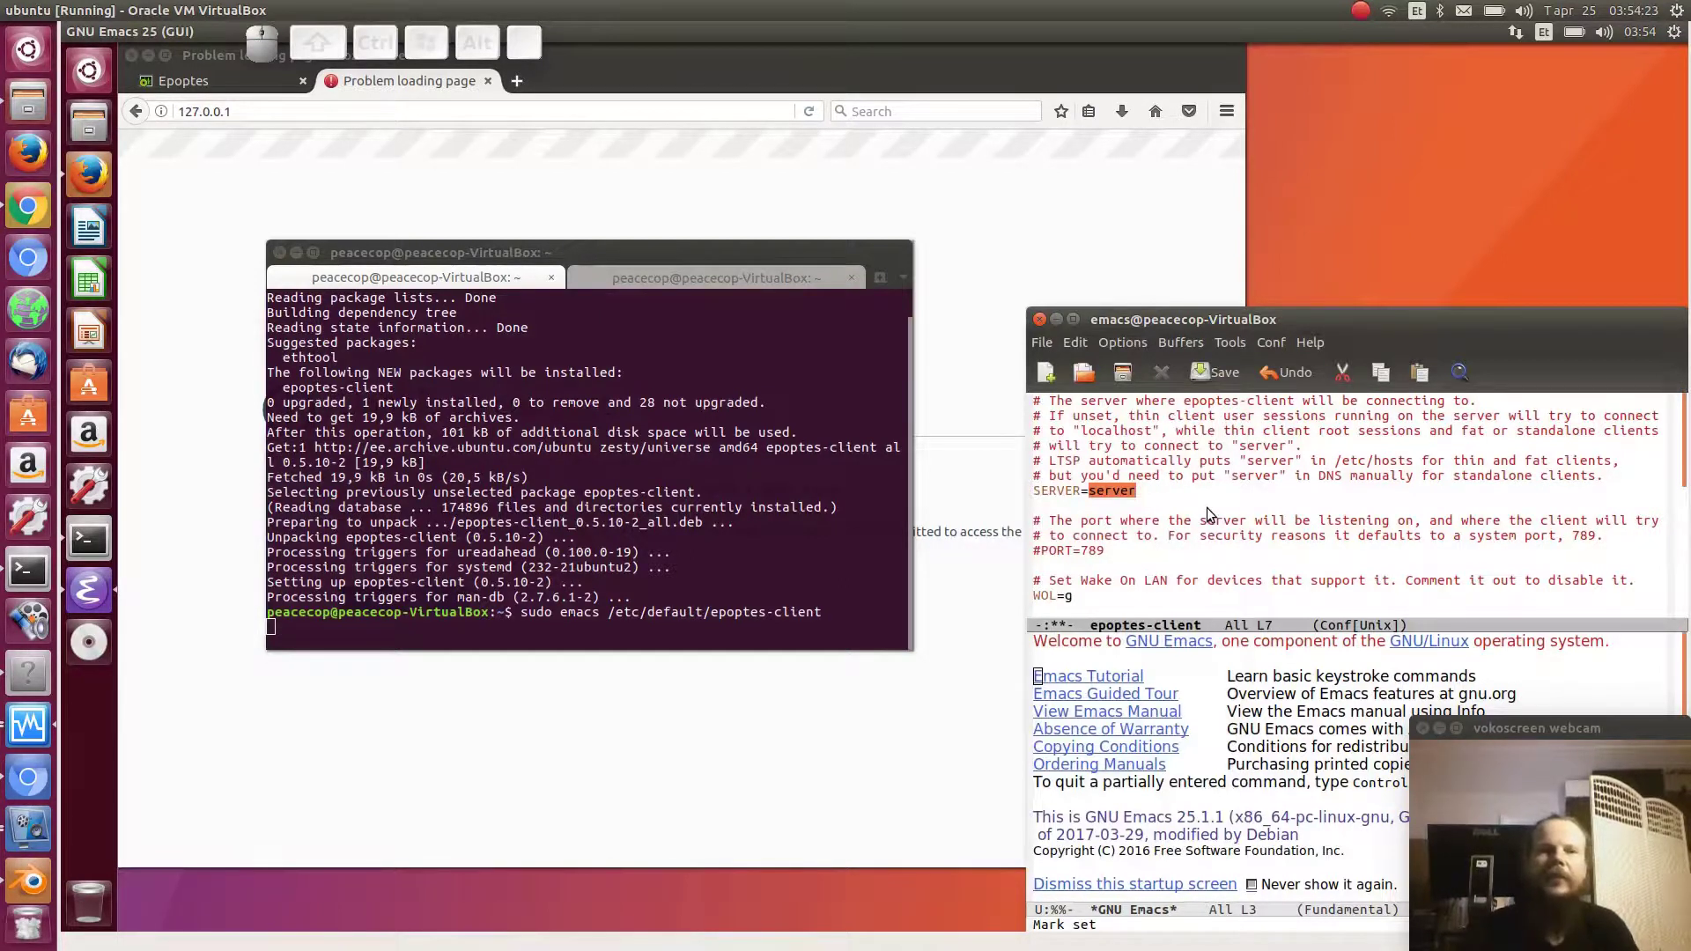
- Save /etc/default/epoptes-client with SERVER=server and exit Emacs
key("ctrl+x")
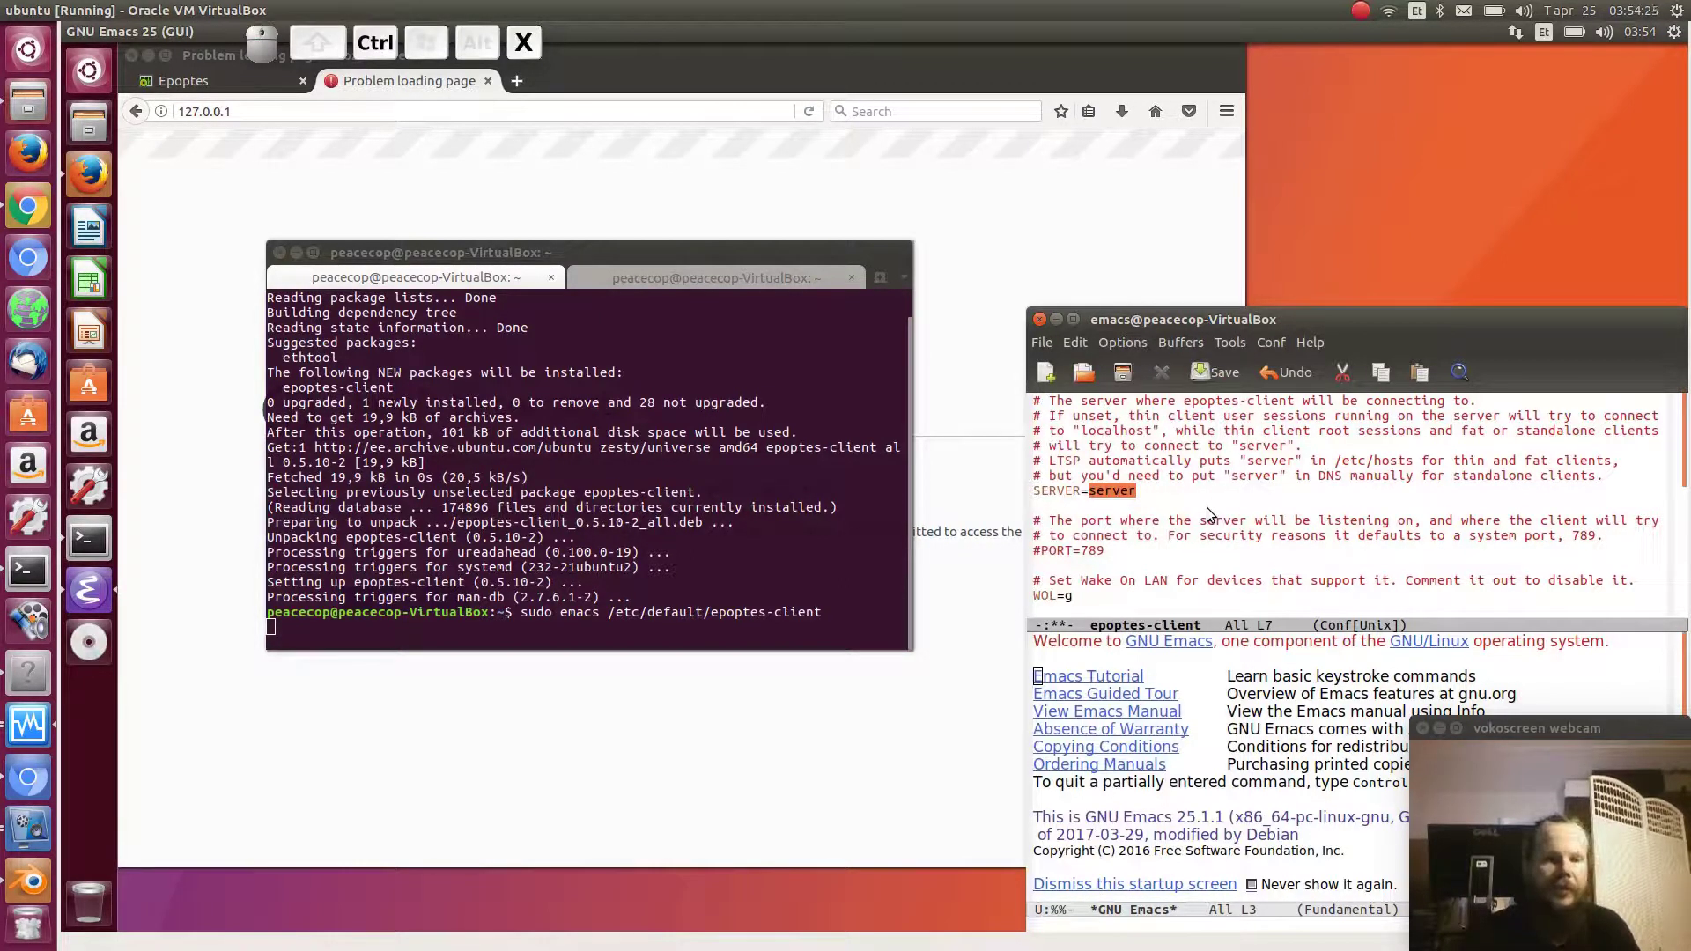
key("ctrl+s")
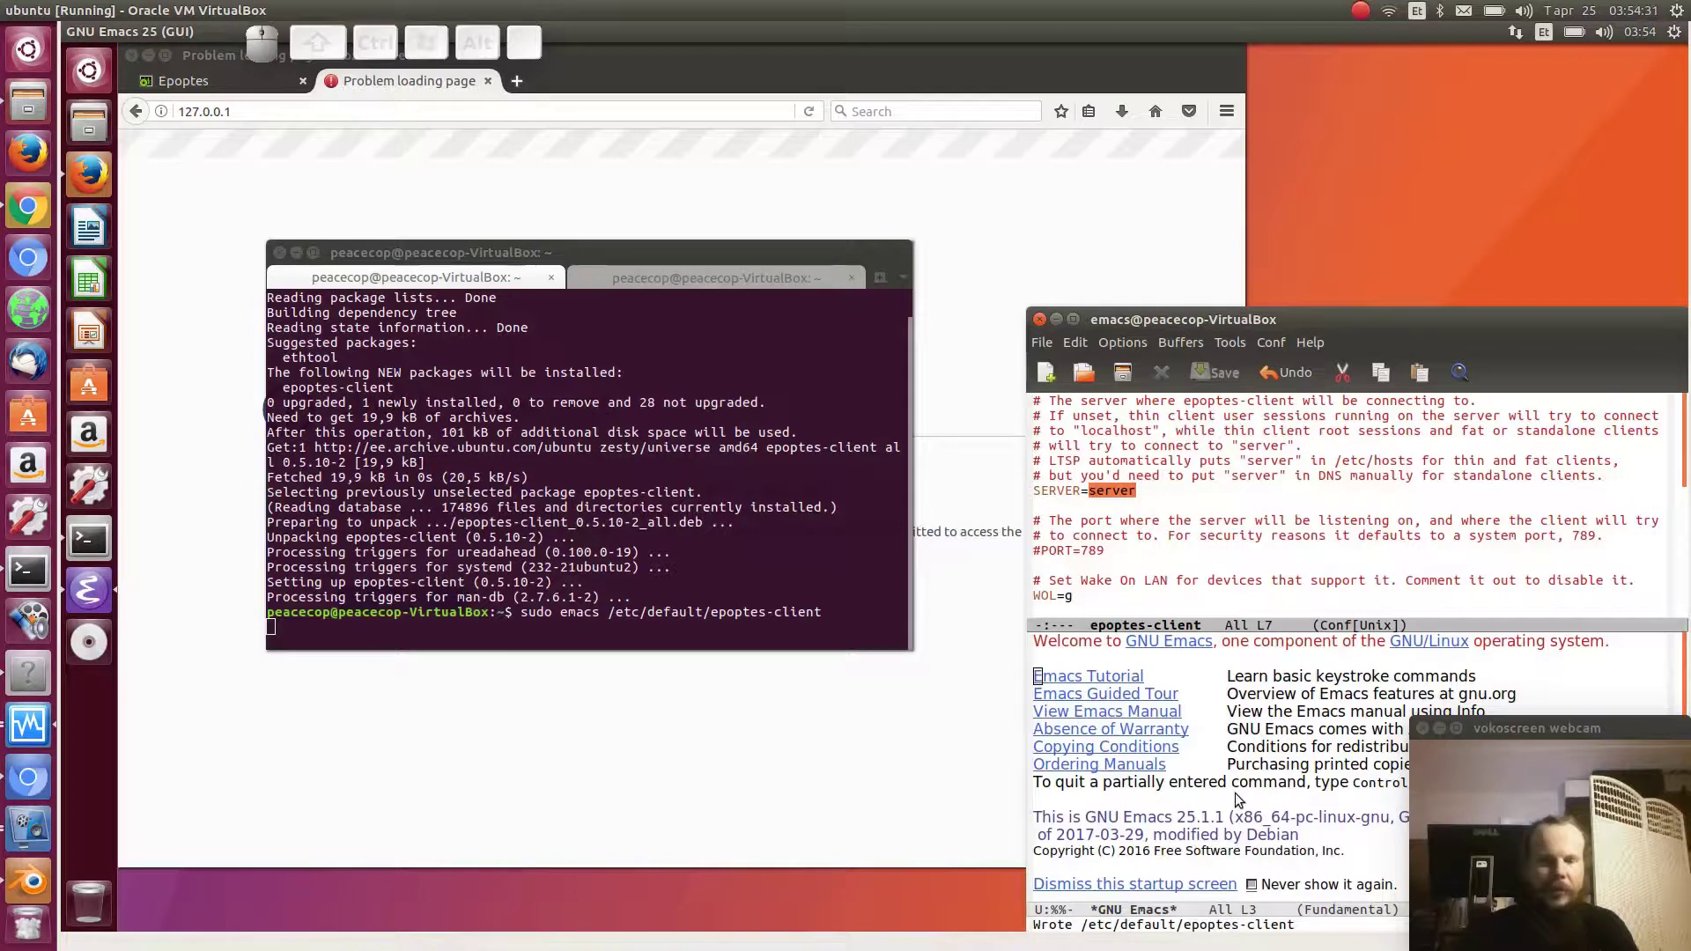
key("ctrl+x")
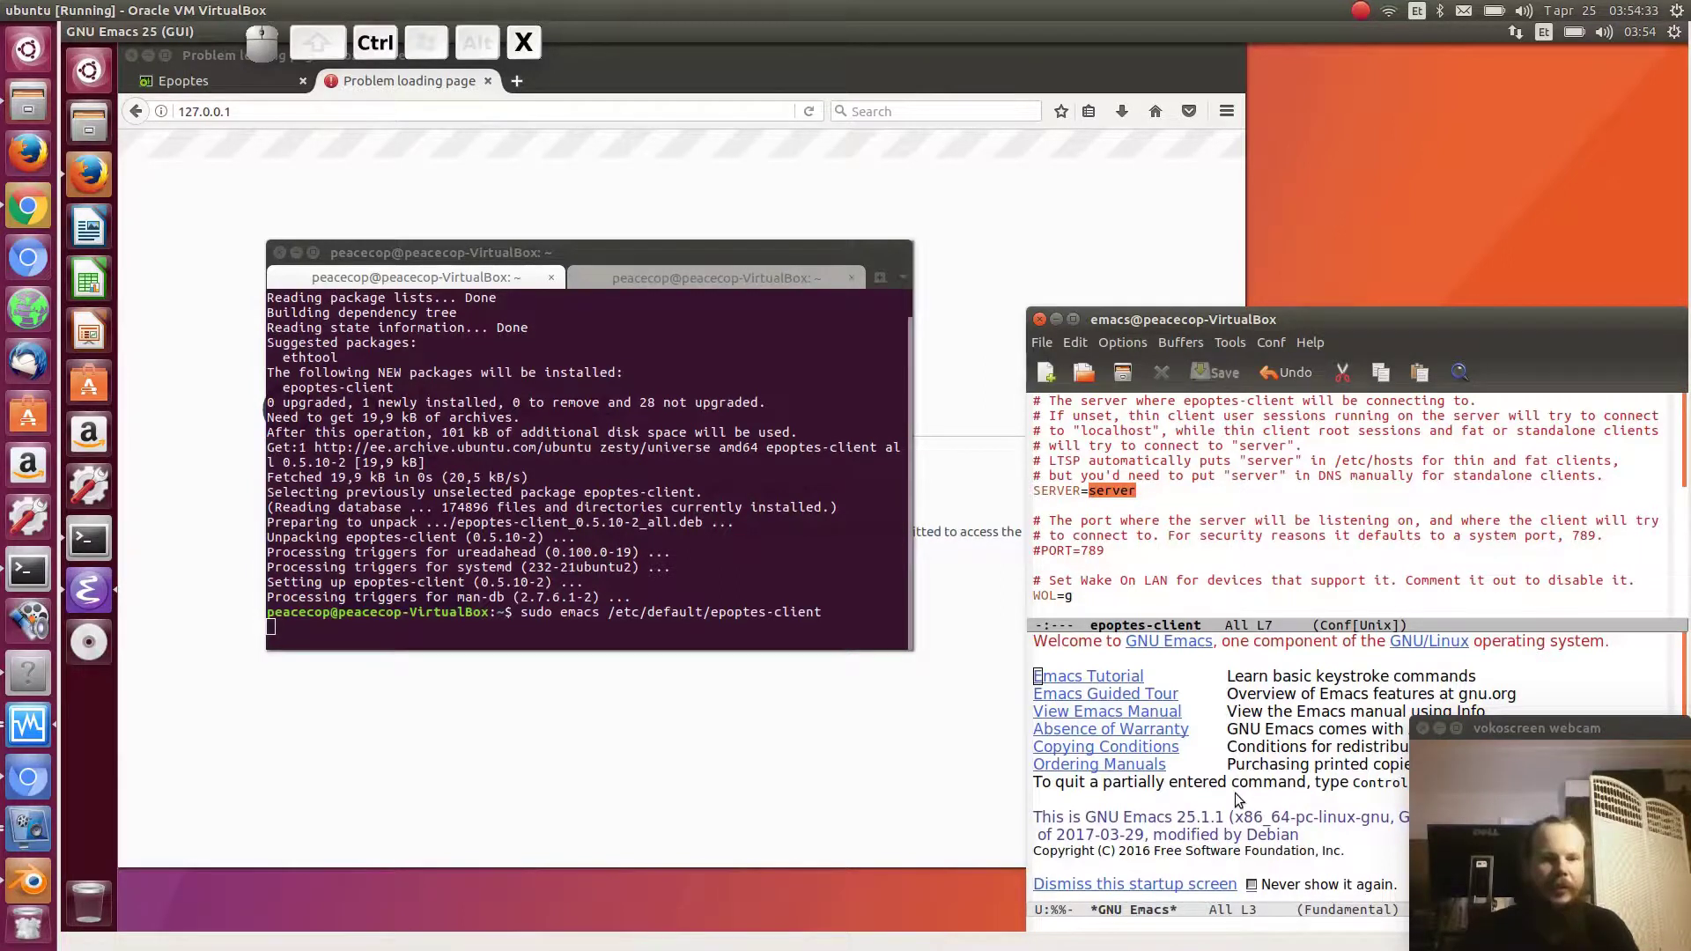
key("ctrl+c")
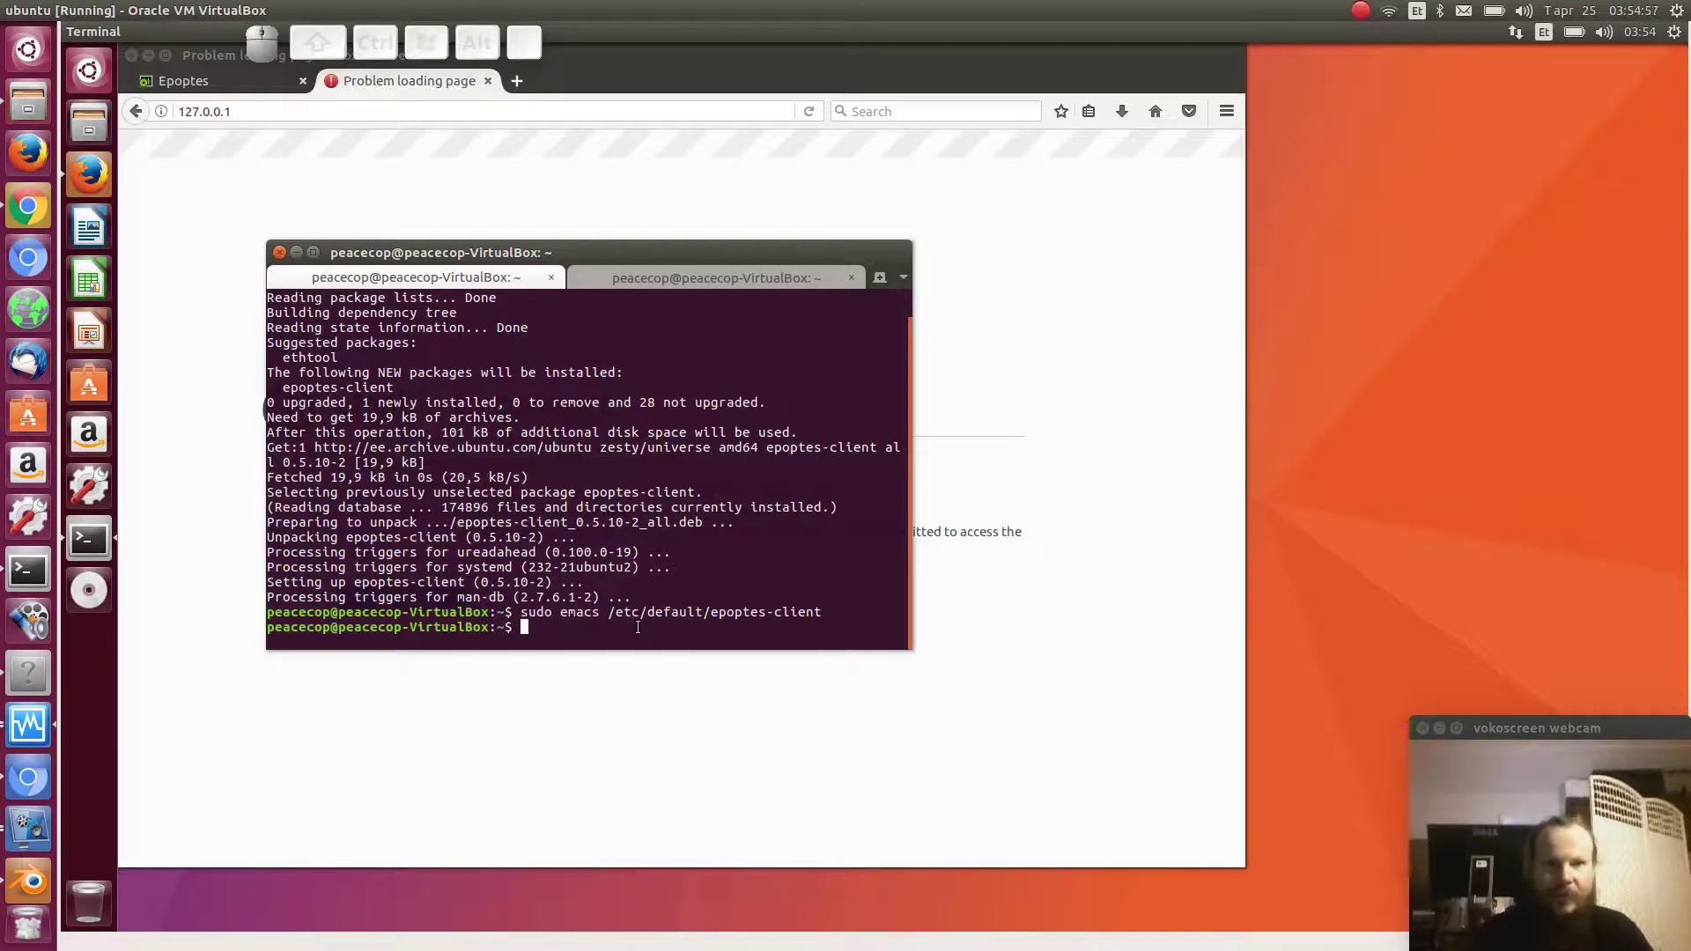
- Reopen /etc/hosts in Emacs from the second session, then bring the host terminal forward
left_click(763, 277)
key("Up")
key("Return")
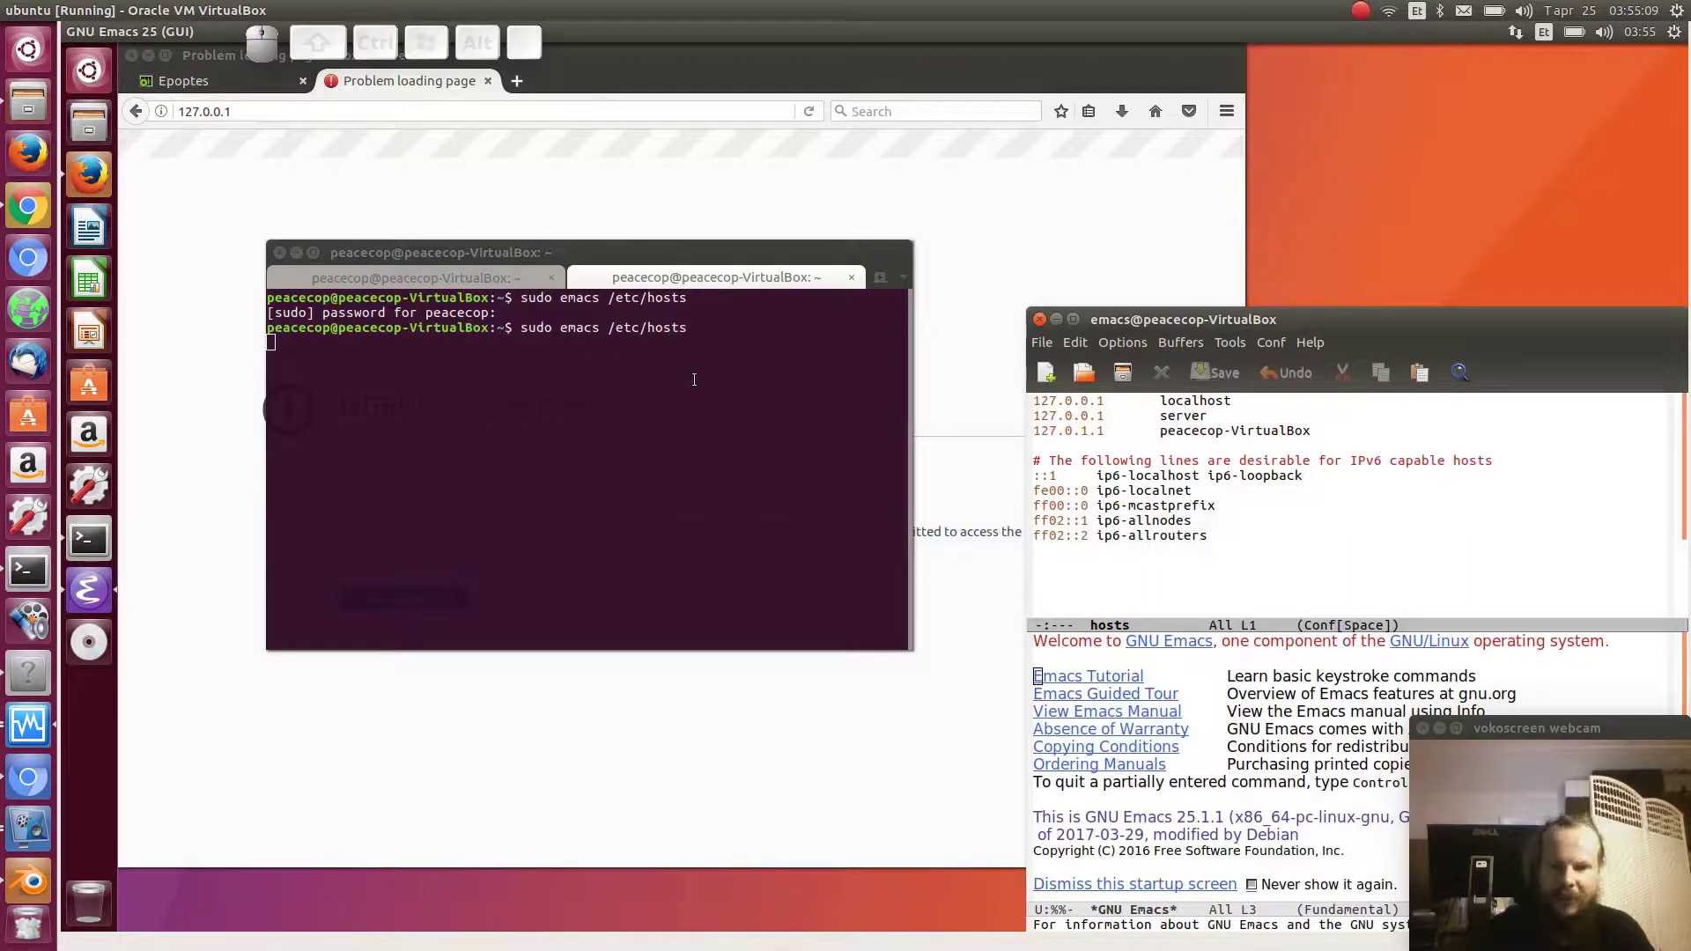
key("Down")
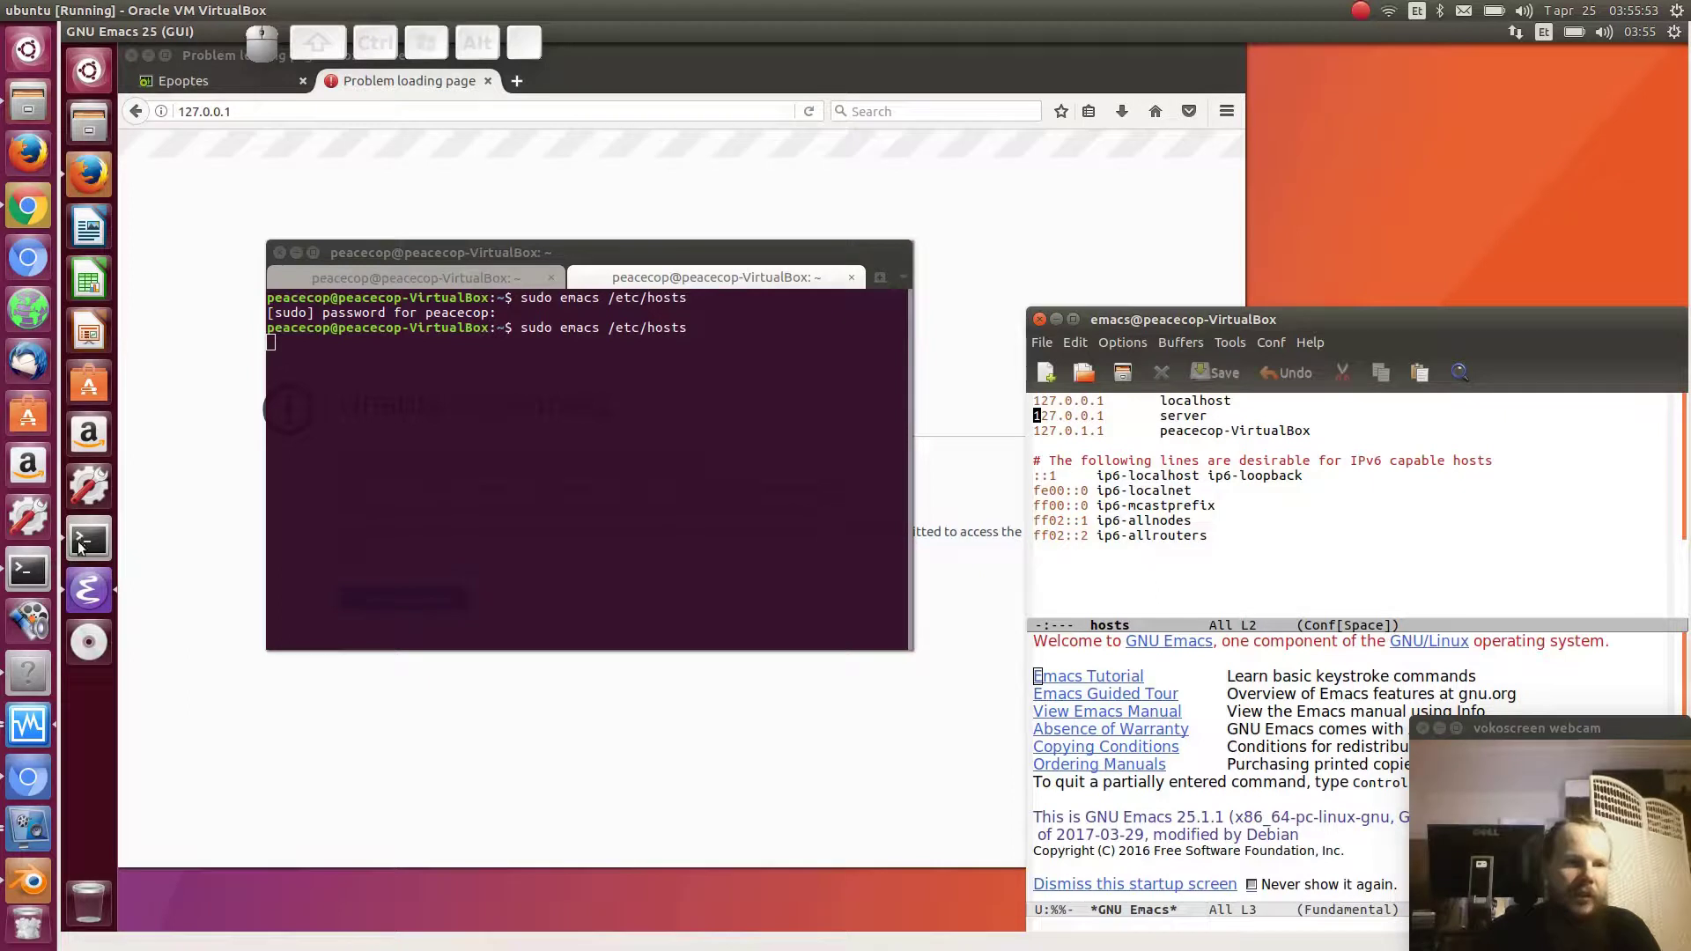
left_click(26, 573)
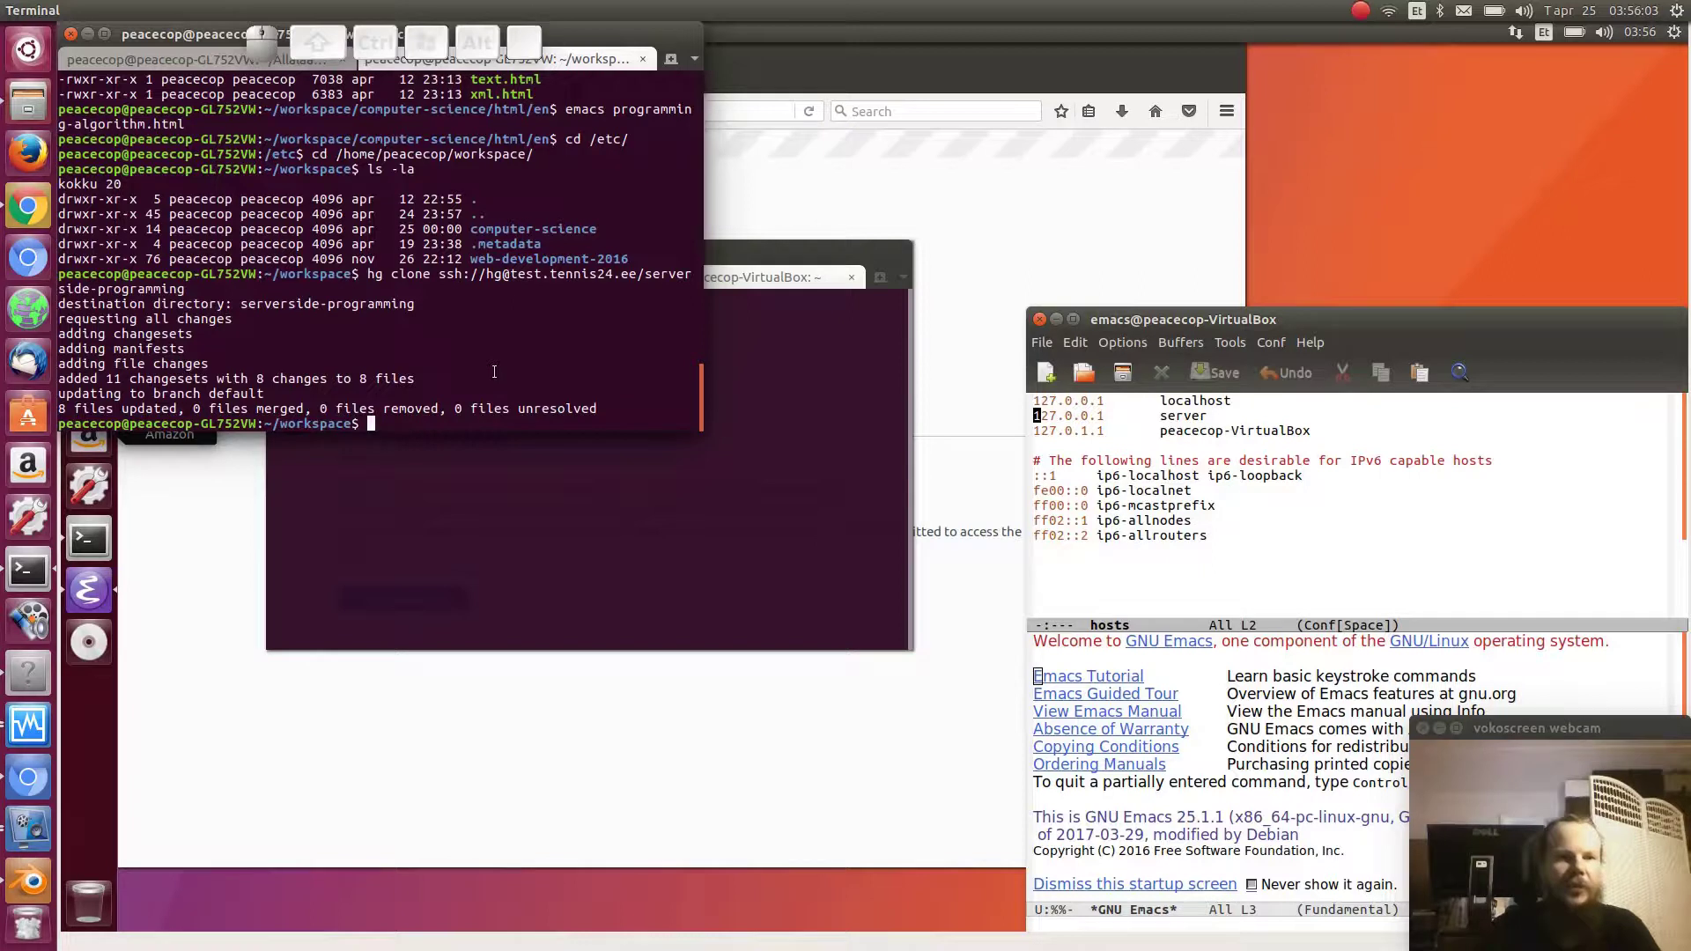
- Run ip addr on the host to find its address 192.168.1.66, then return to the VM
type("ip addr")
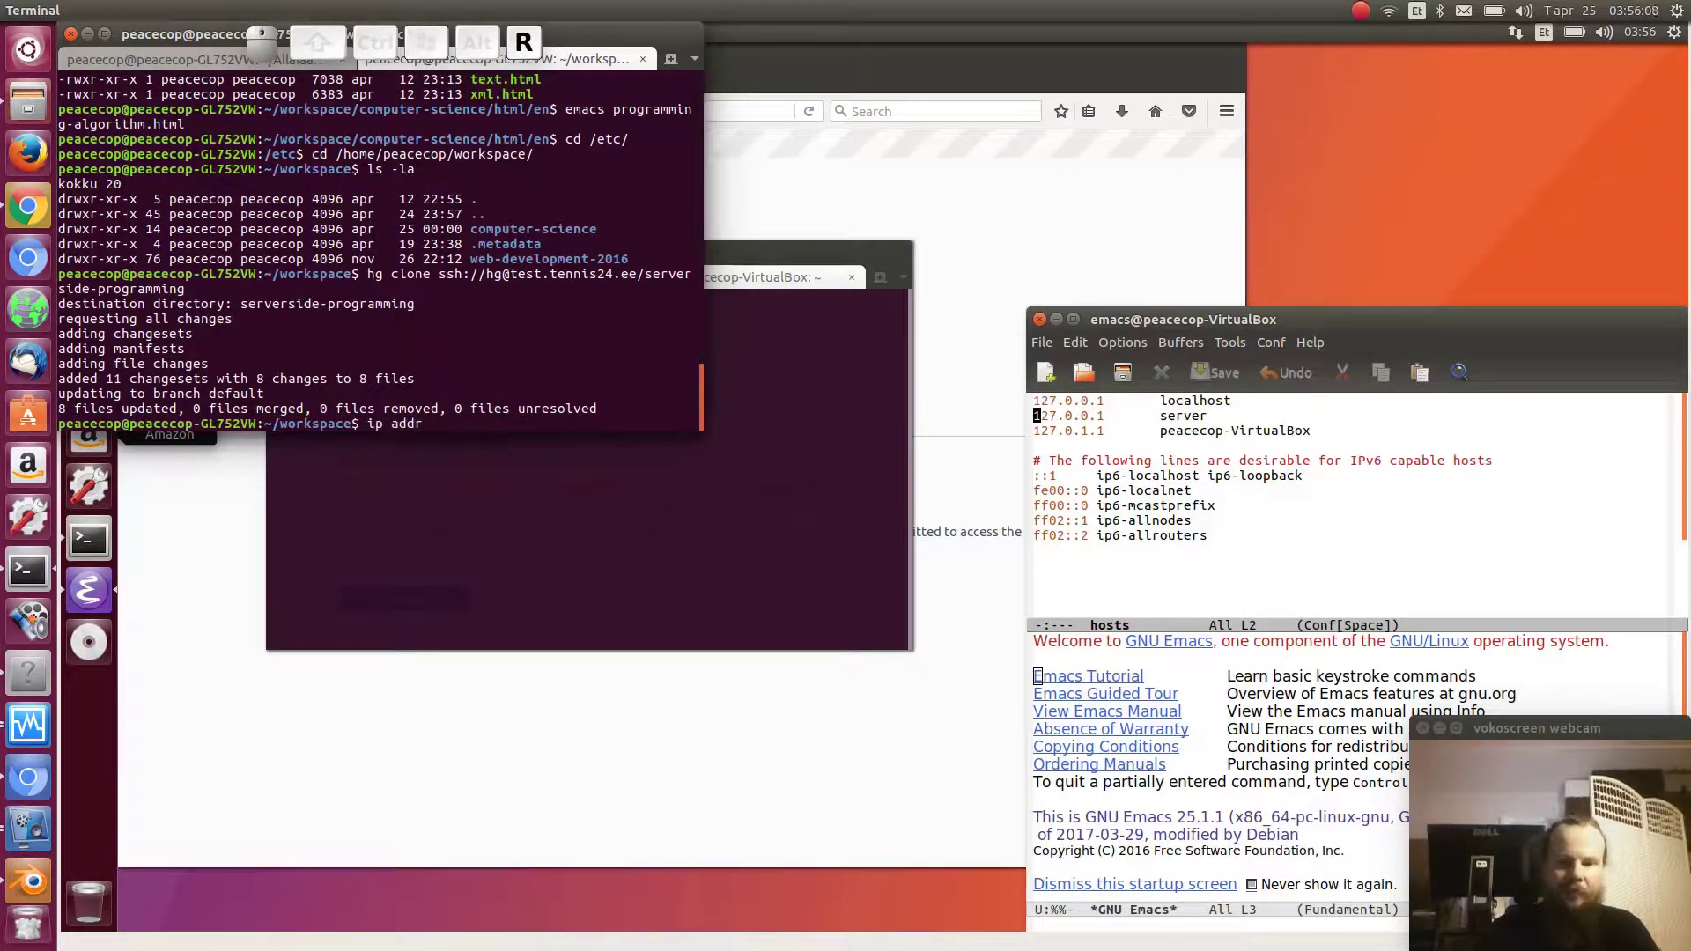
key("Return")
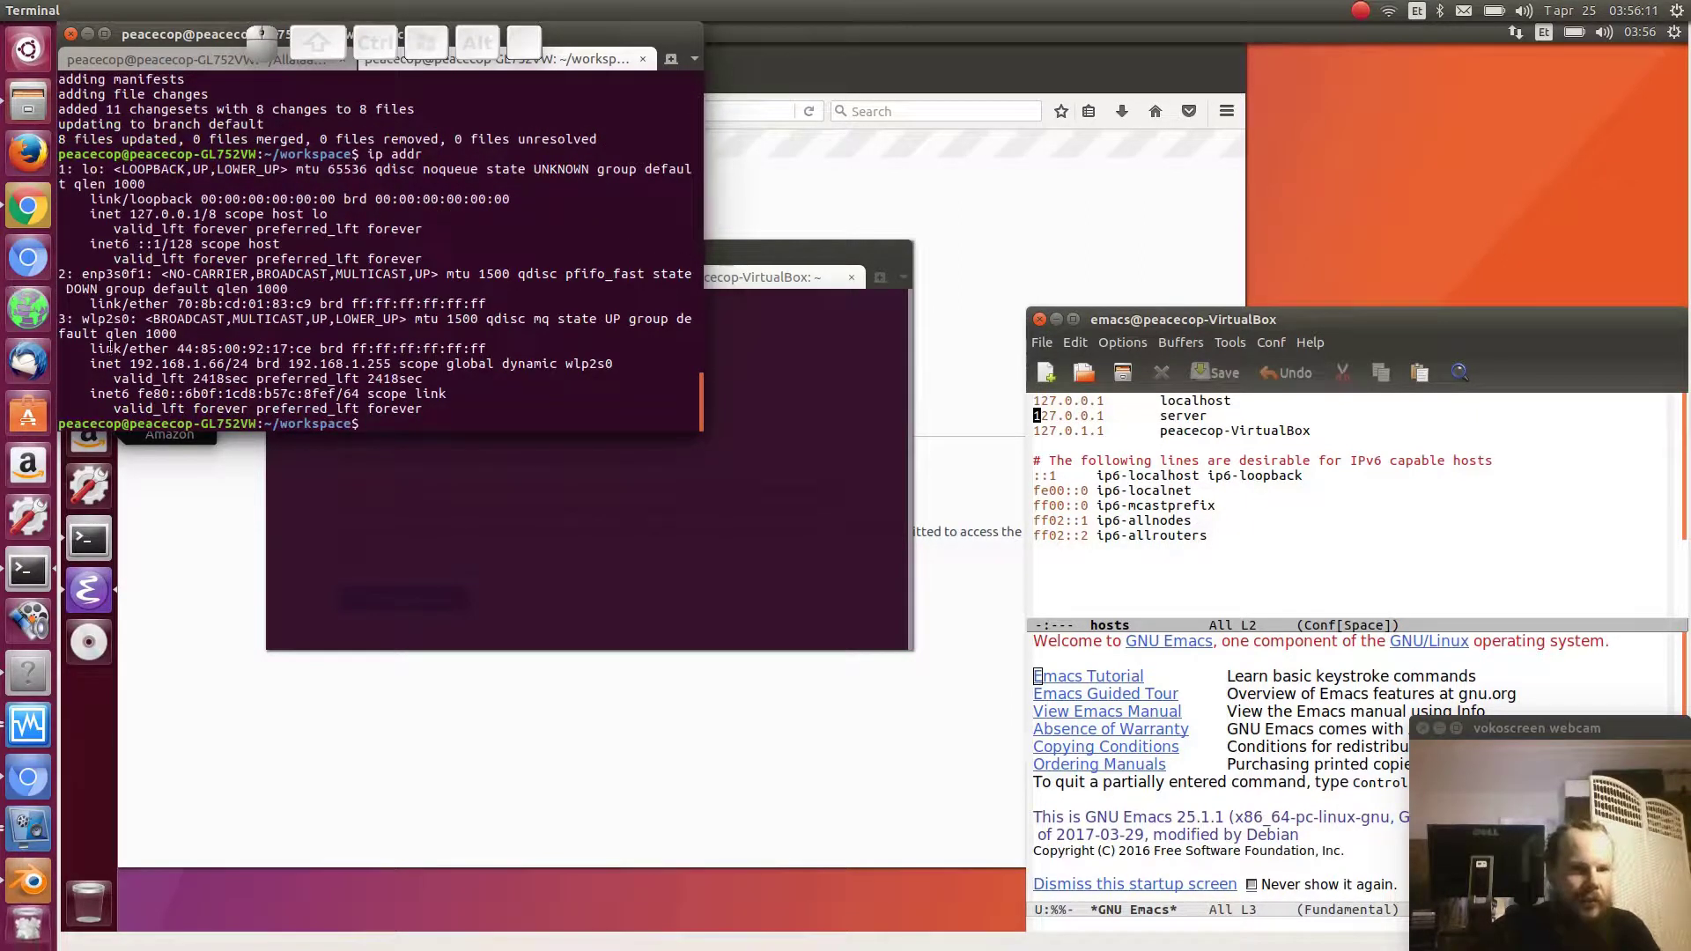
left_click_drag(130, 364, 226, 364)
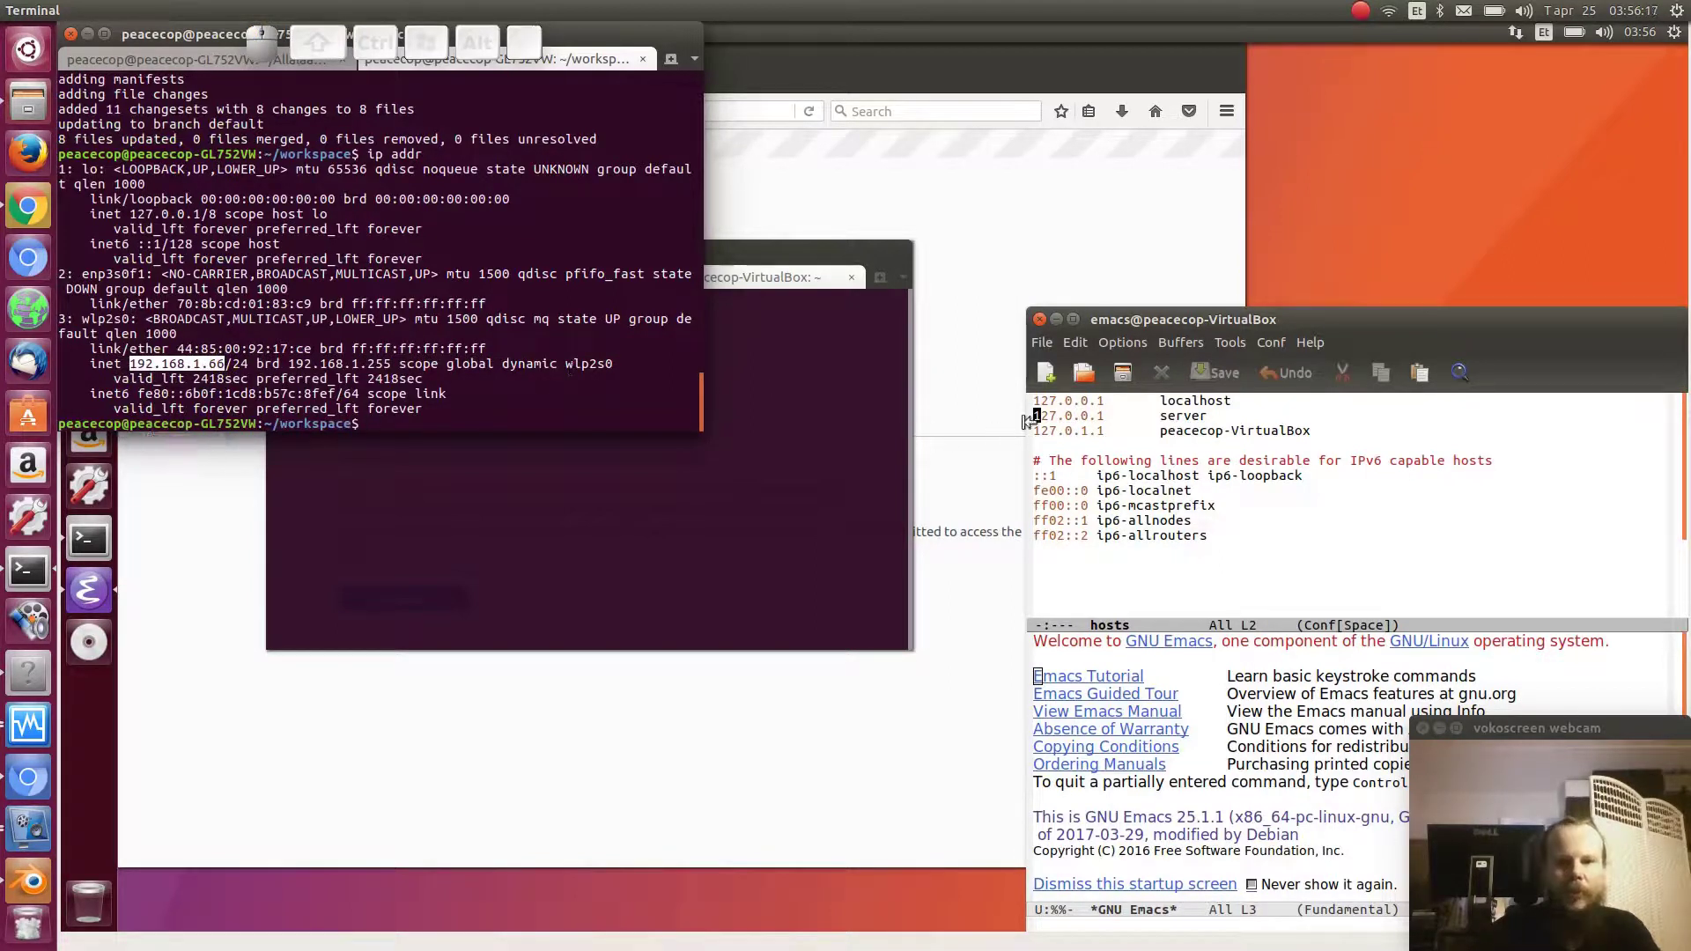
left_click(1060, 417)
- Change the server line's address from 127.0.0.1 to 192.168.1.66
key("Left")
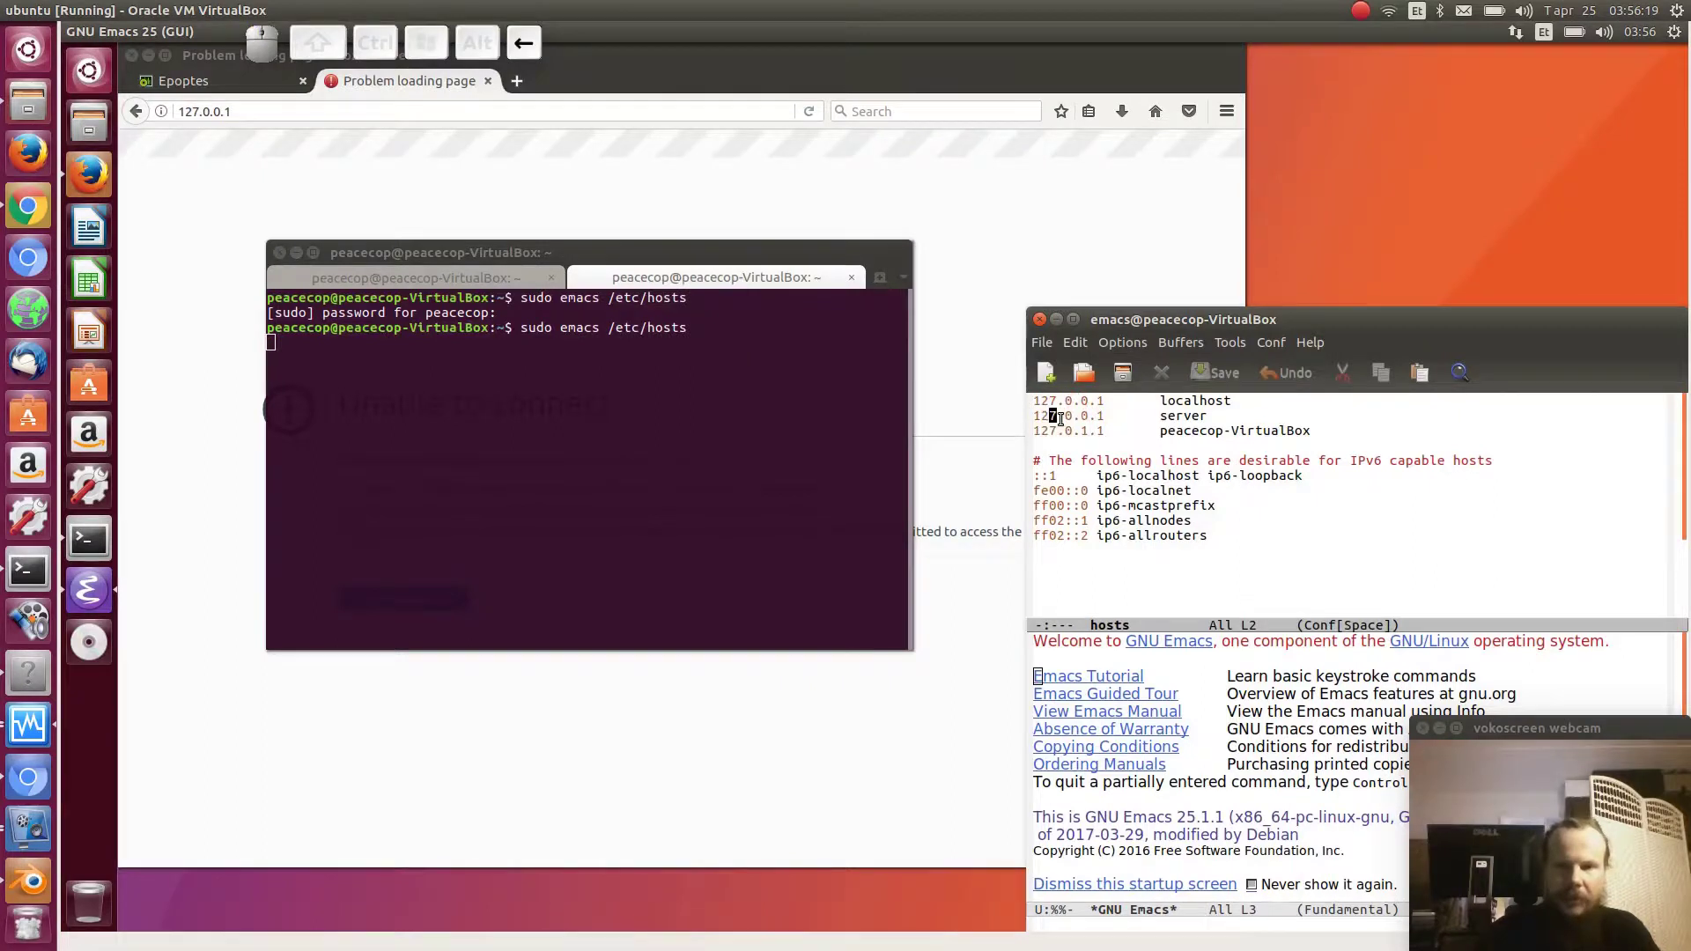
key("Delete")
key("Delete")
key("Down")
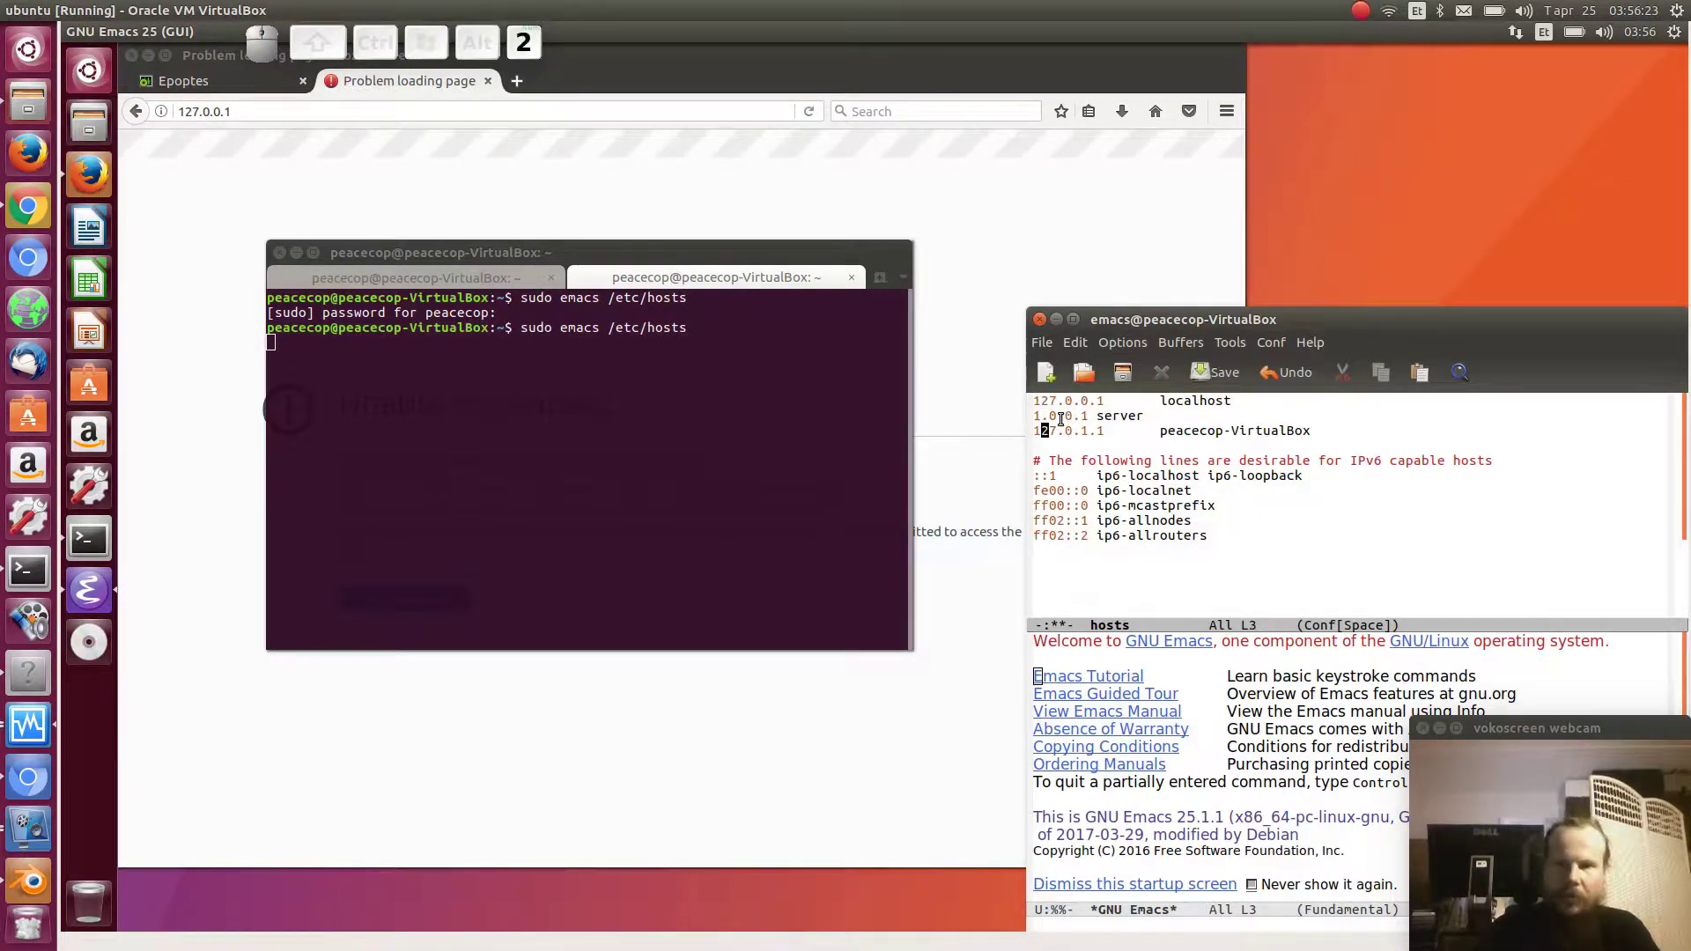
key("Up")
type("92")
key("Right")
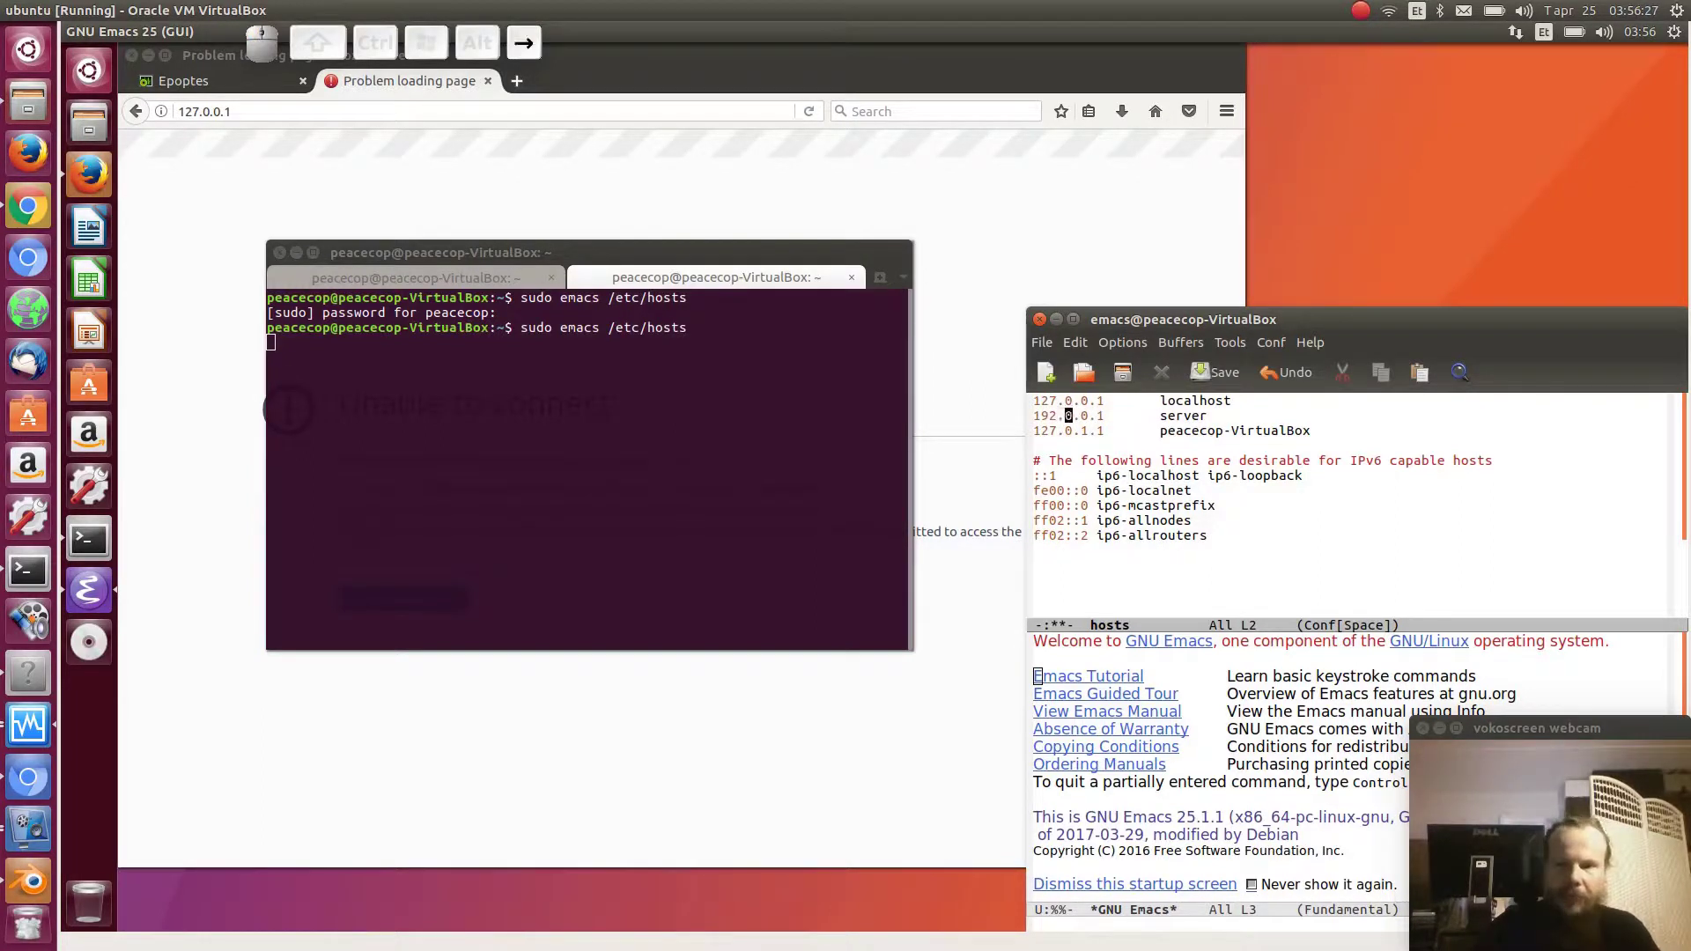
type("168")
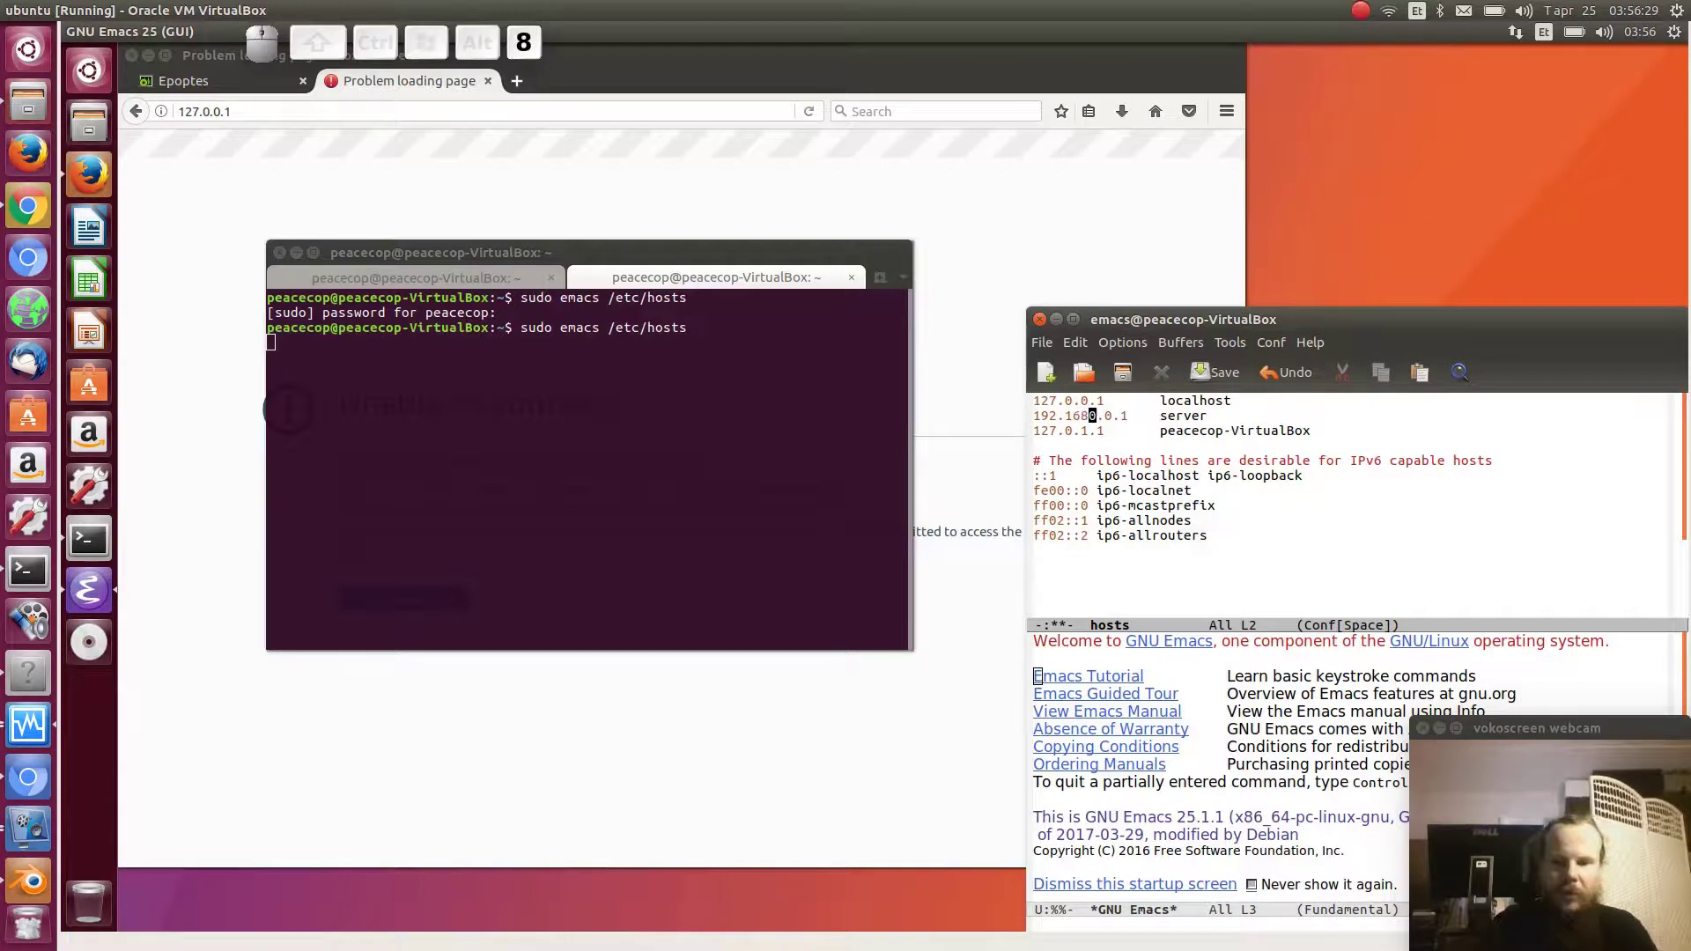
key("Delete")
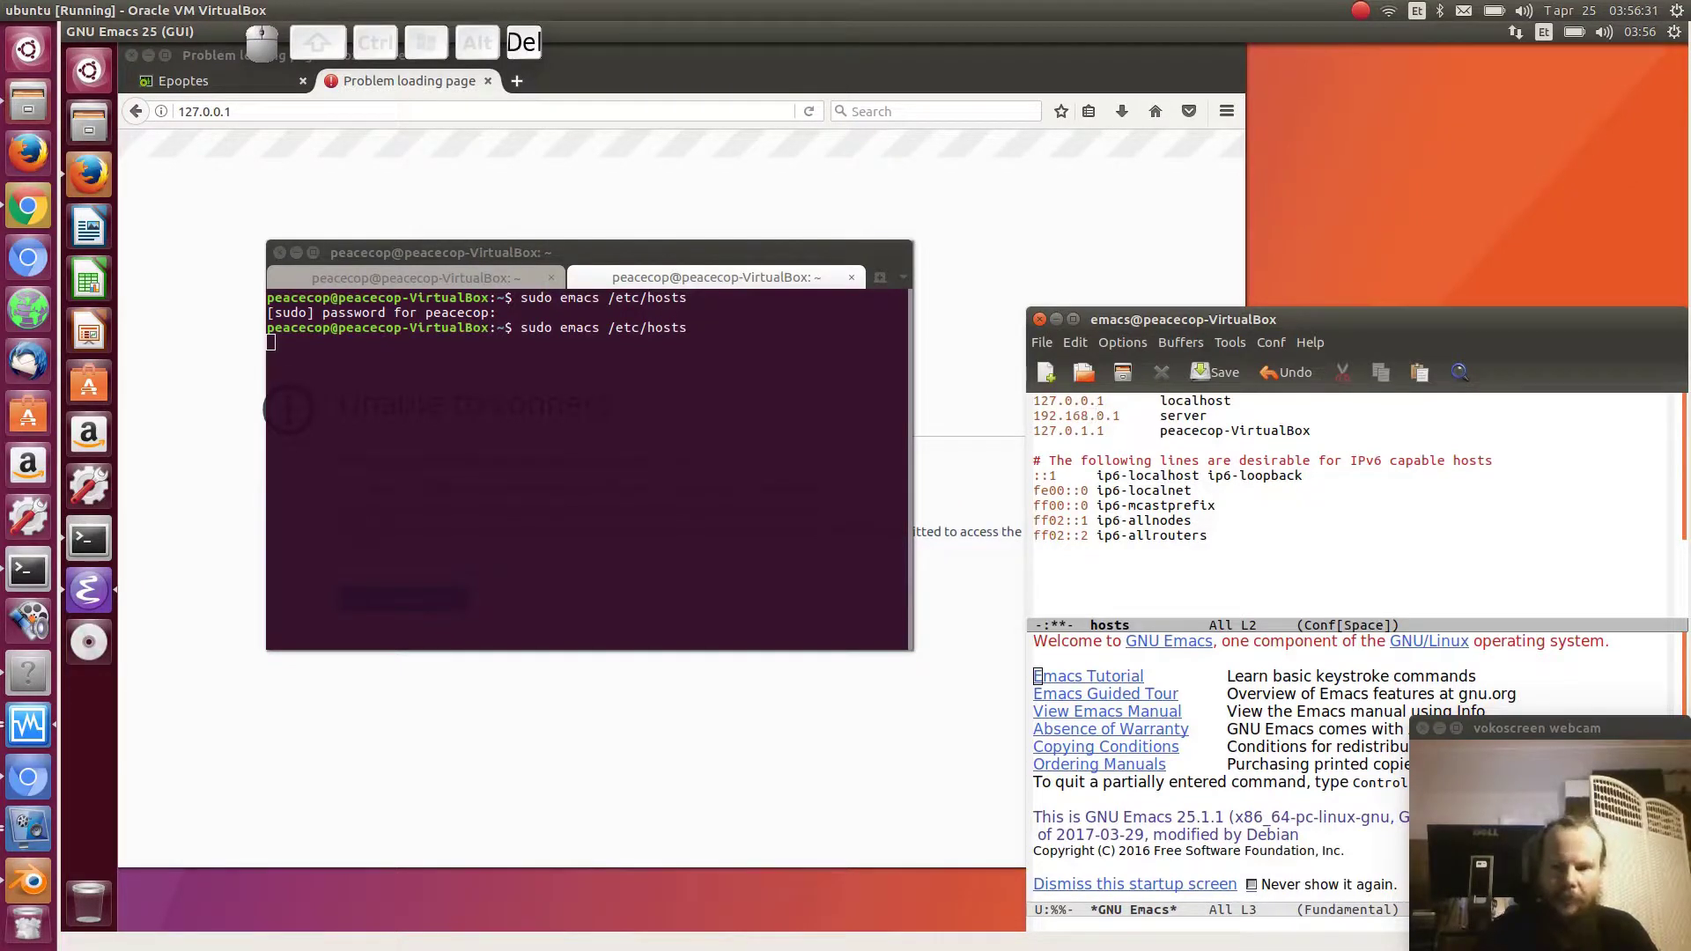
key("Right")
key("Delete")
type("1")
key("Right")
key("Delete")
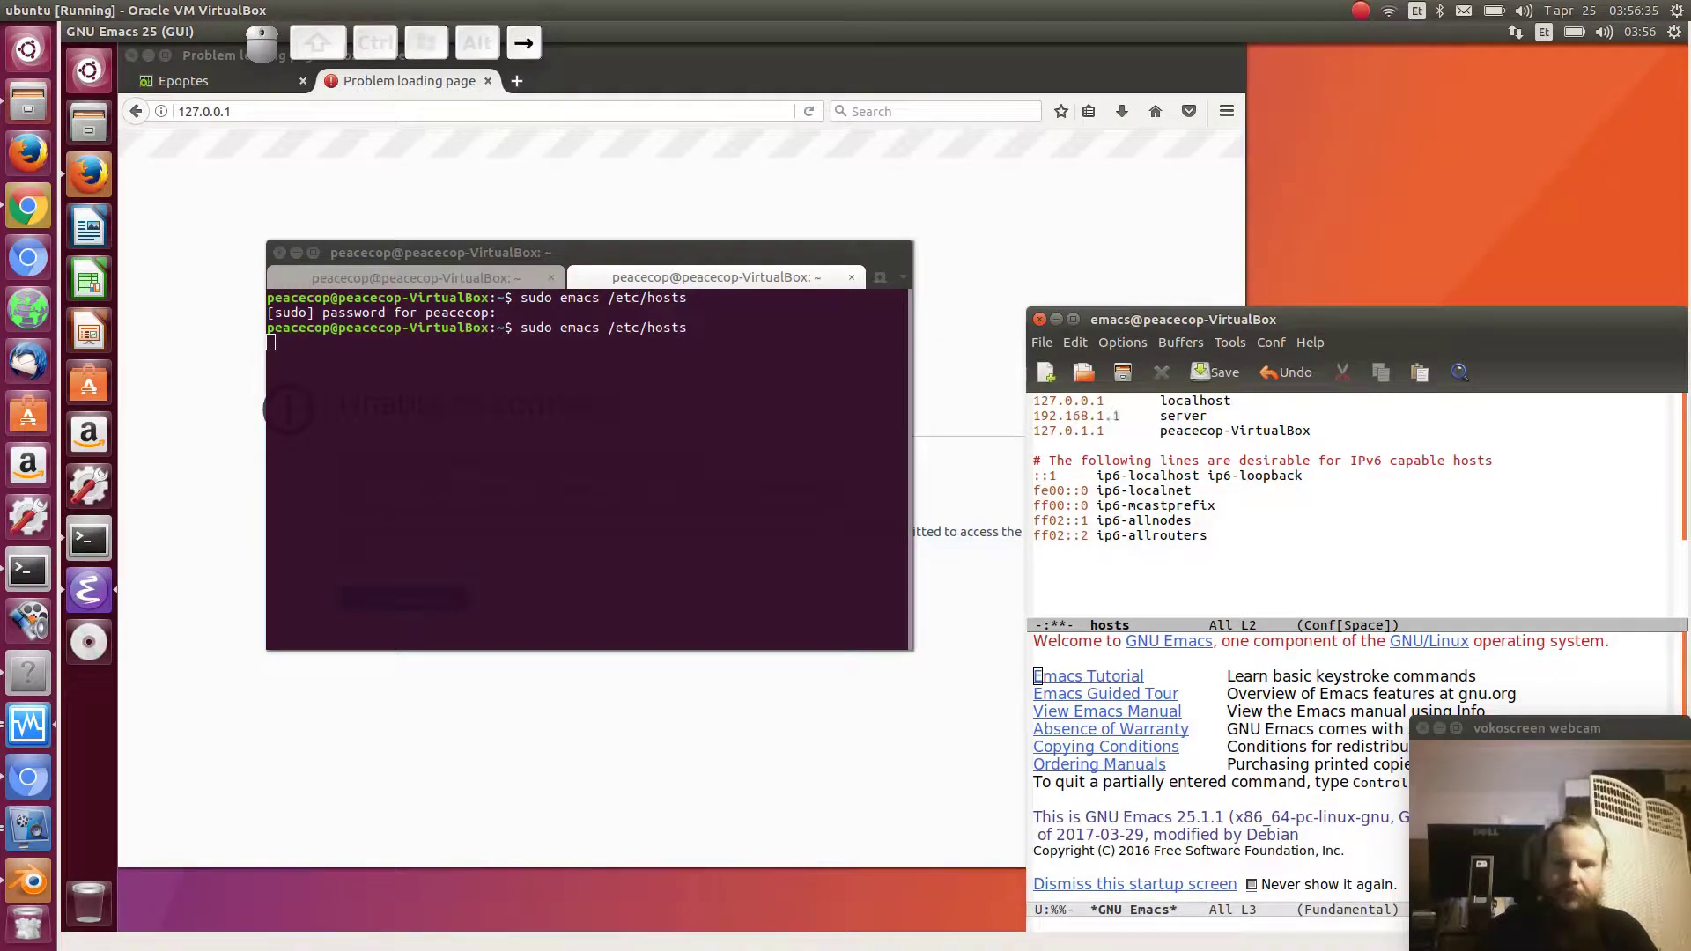
type("66")
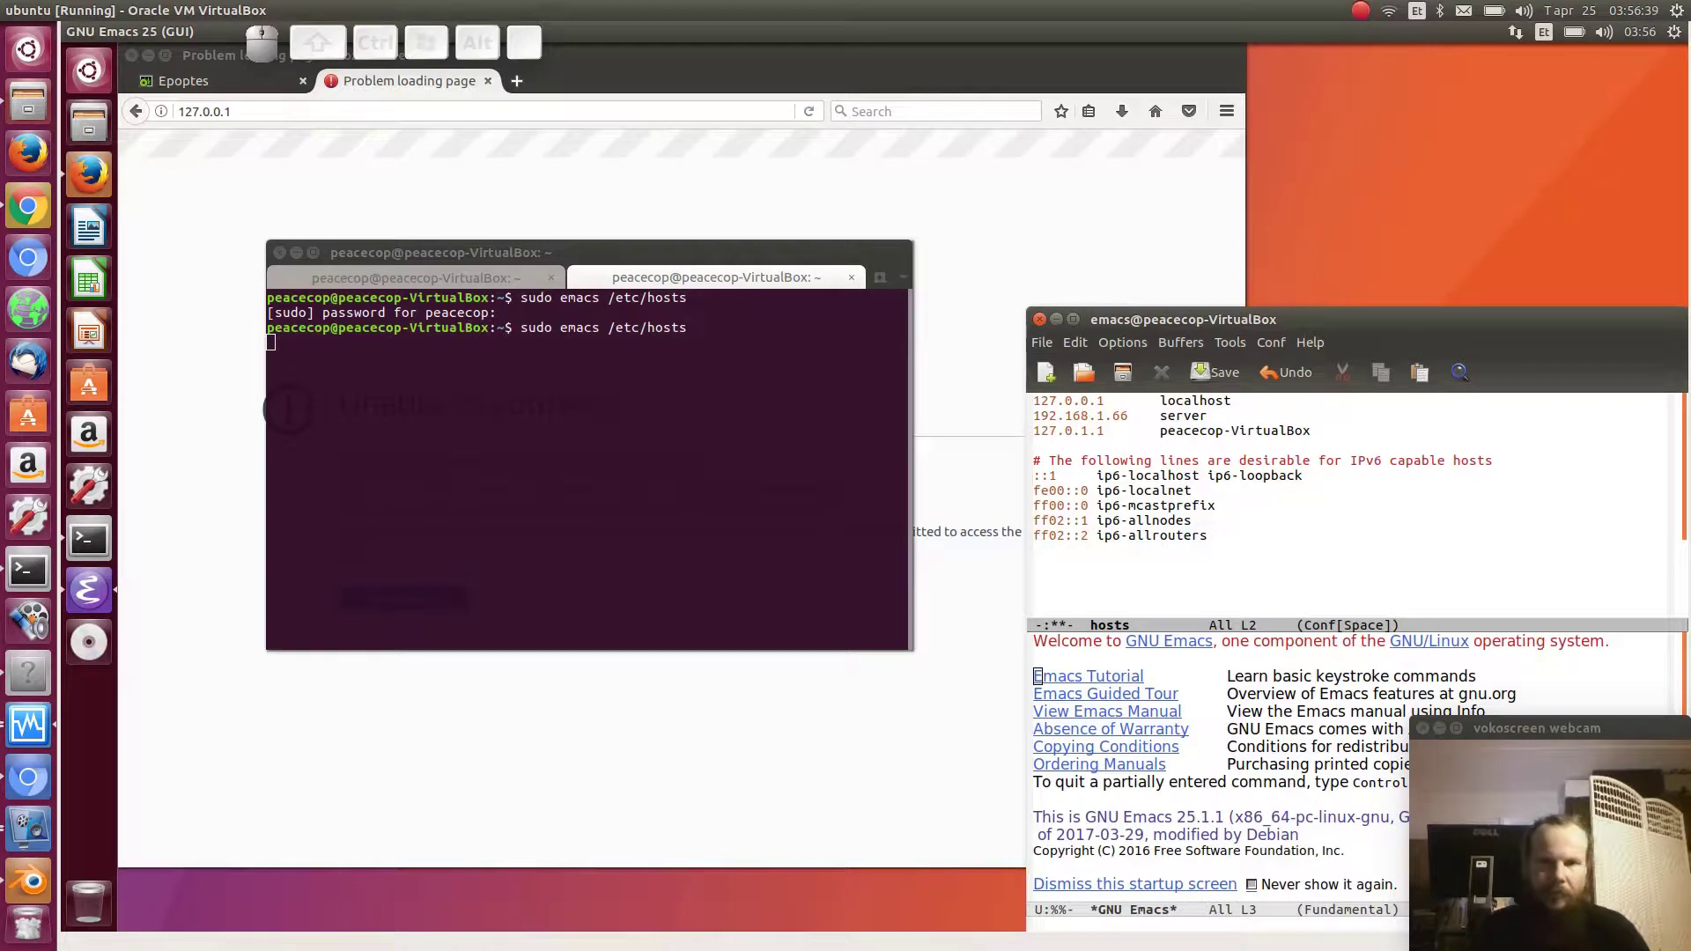
- Save /etc/hosts and quit Emacs back to the shell
key("ctrl+x")
key("ctrl+s")
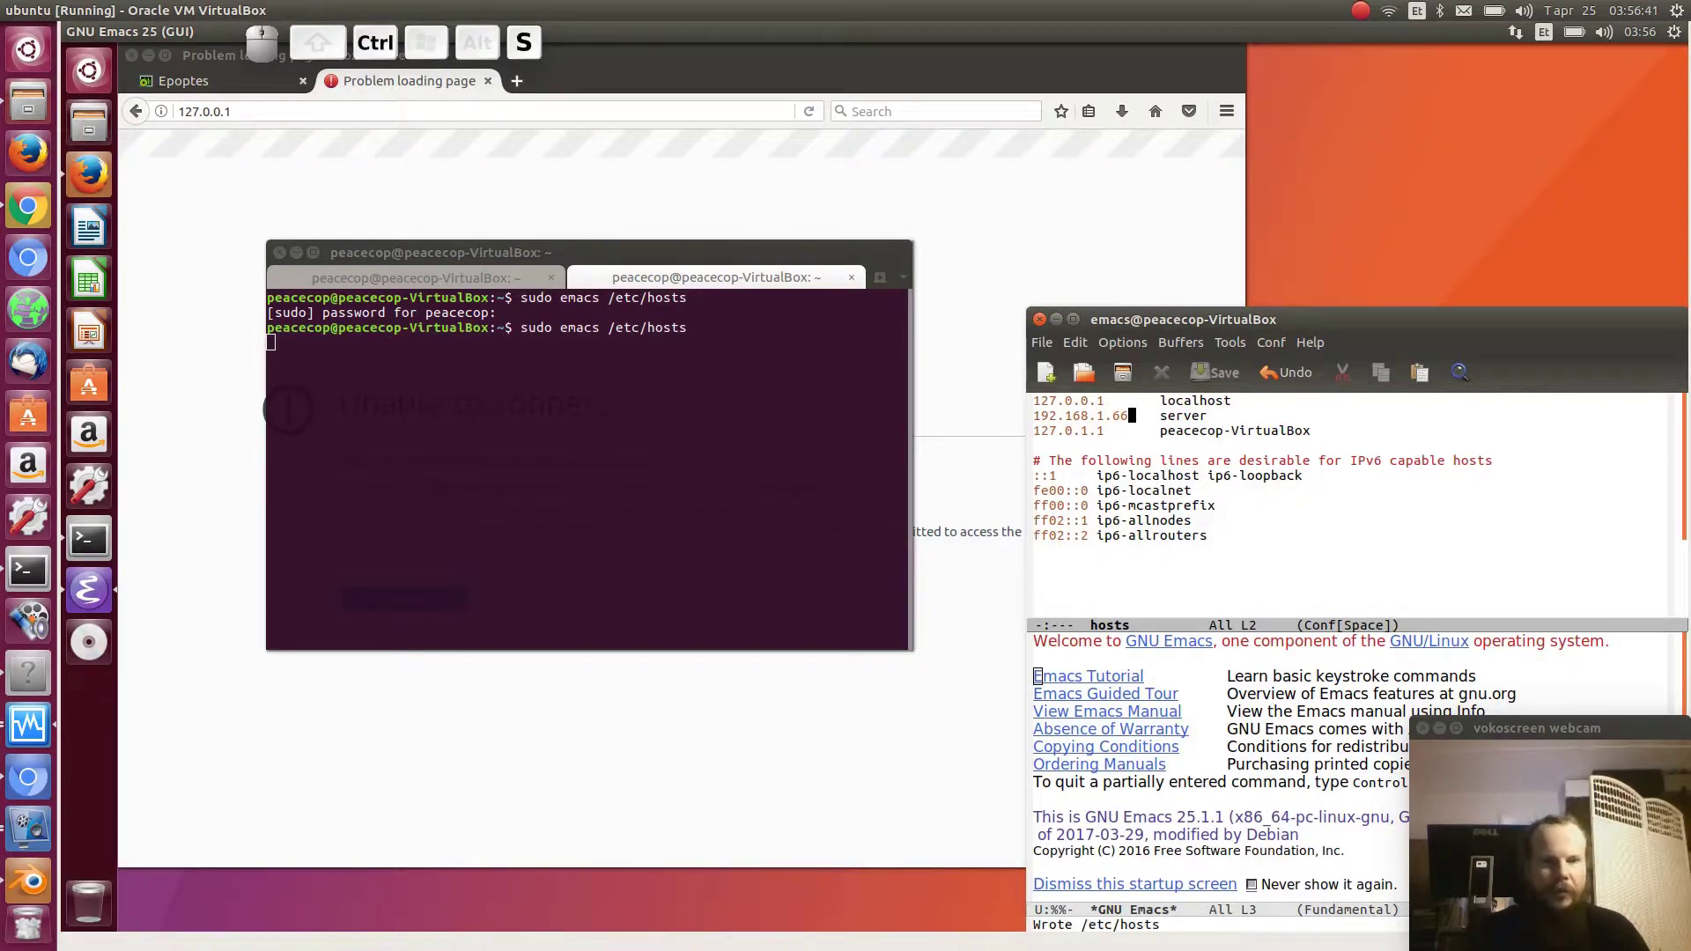
key("ctrl+x")
key("ctrl+c")
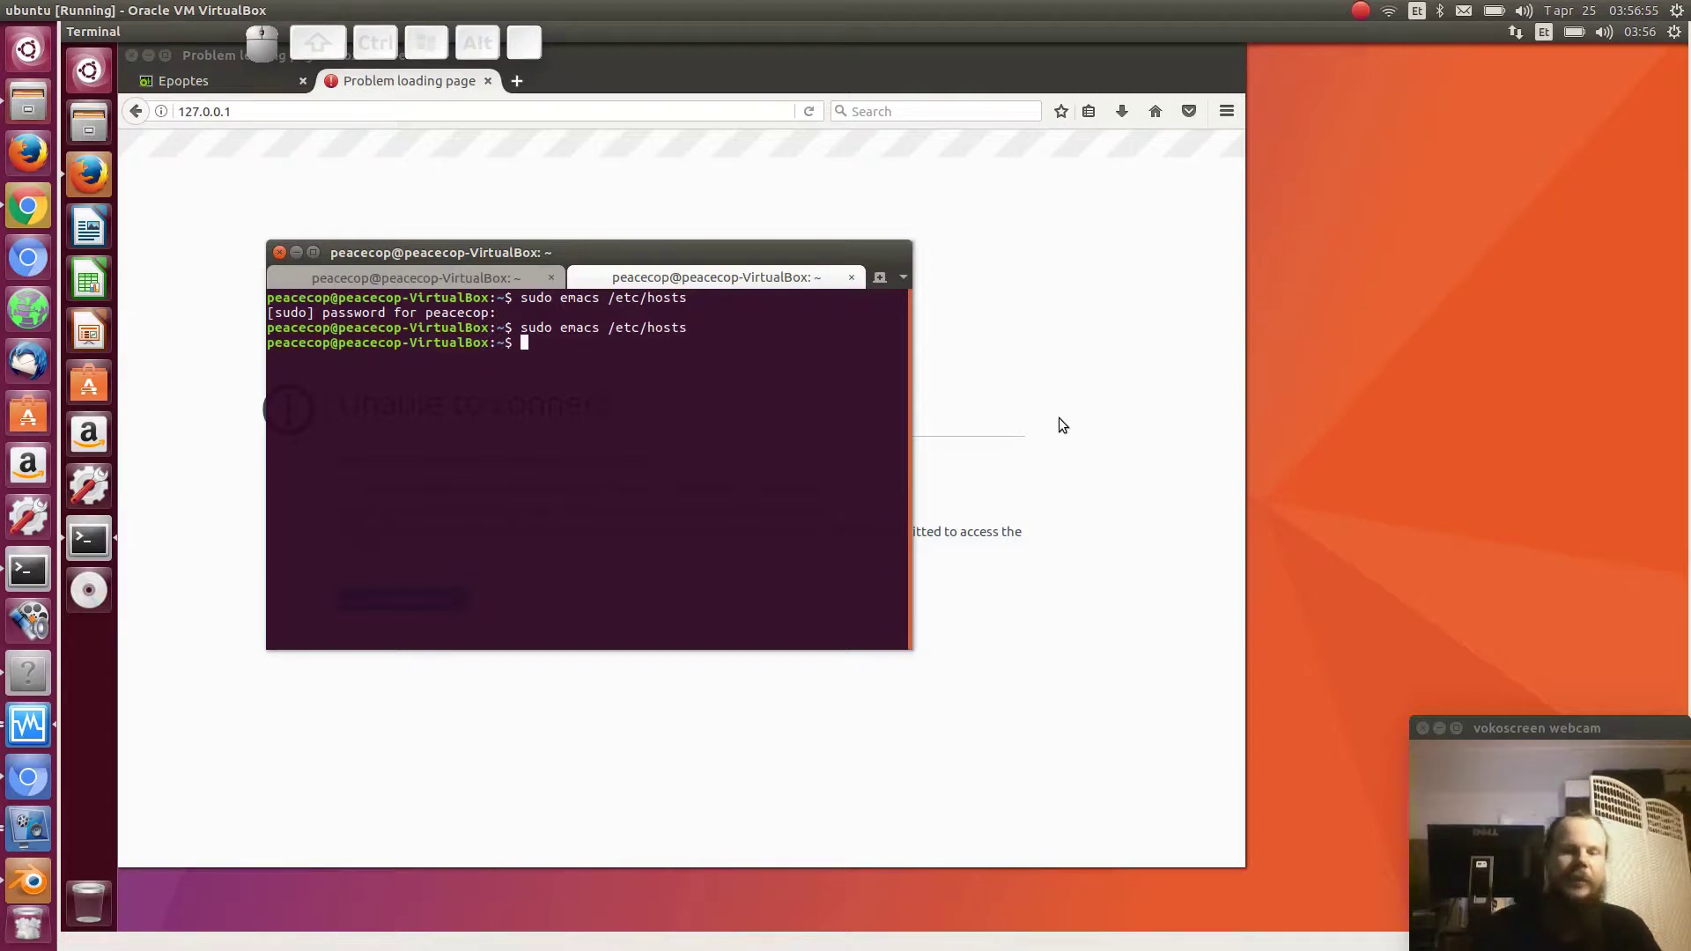
- Run sudo epoptes-client -c and highlight the 'Successfully fetched certificate' message naming server
type("sudo epo")
key("Tab")
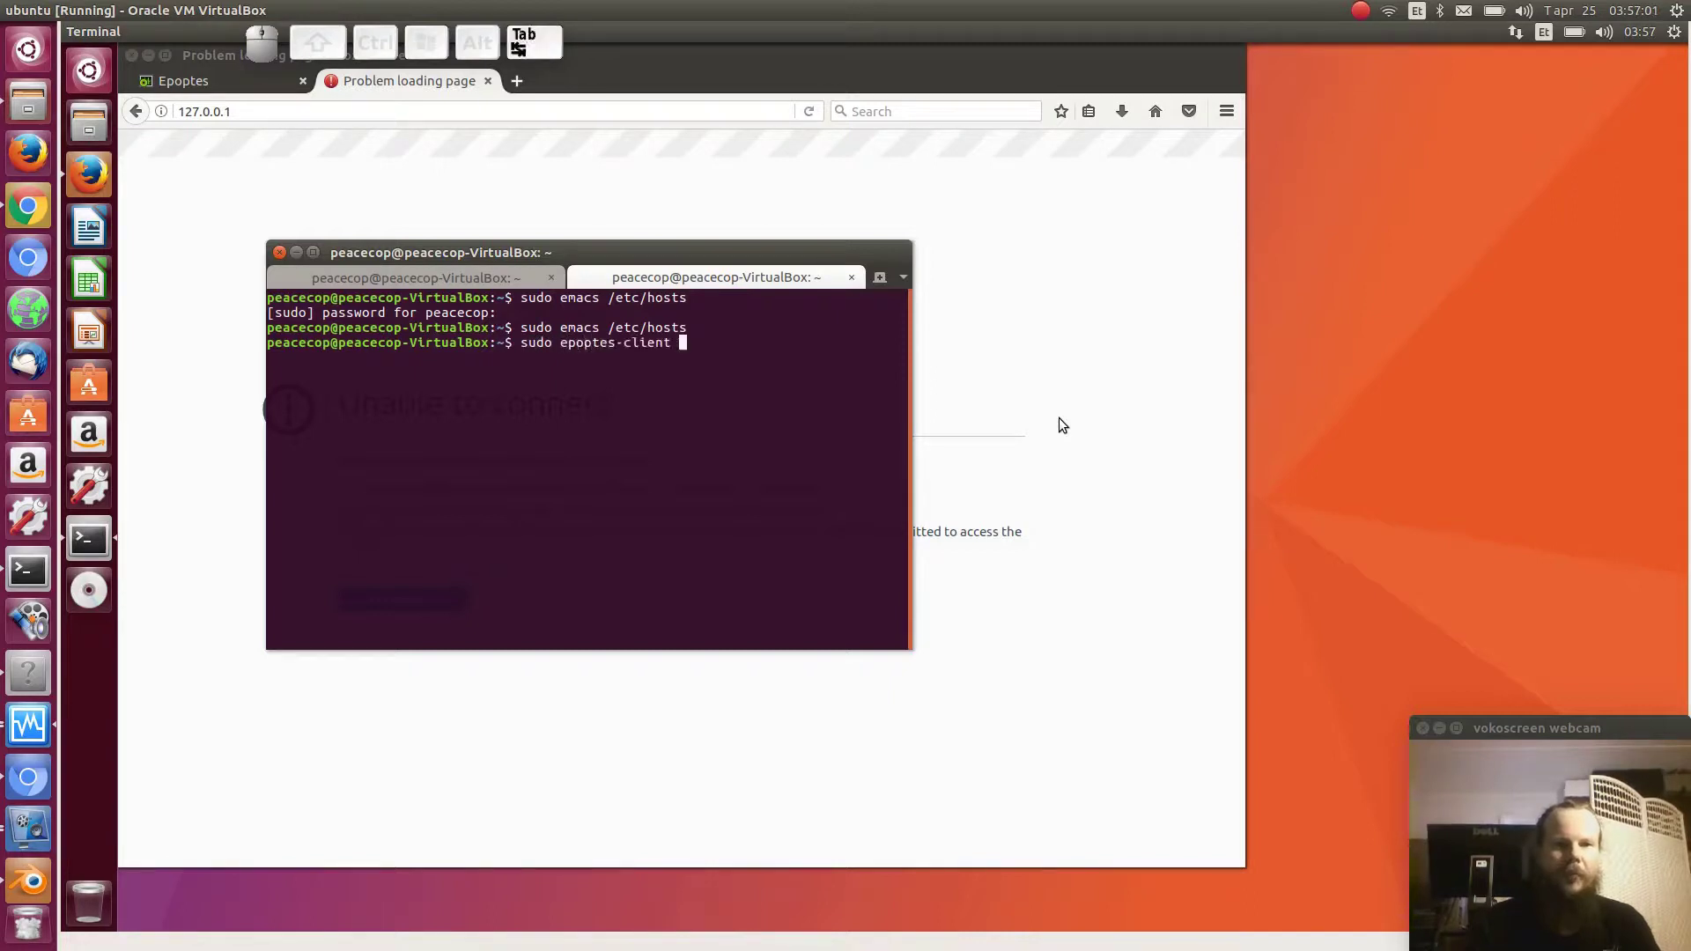
type("-c")
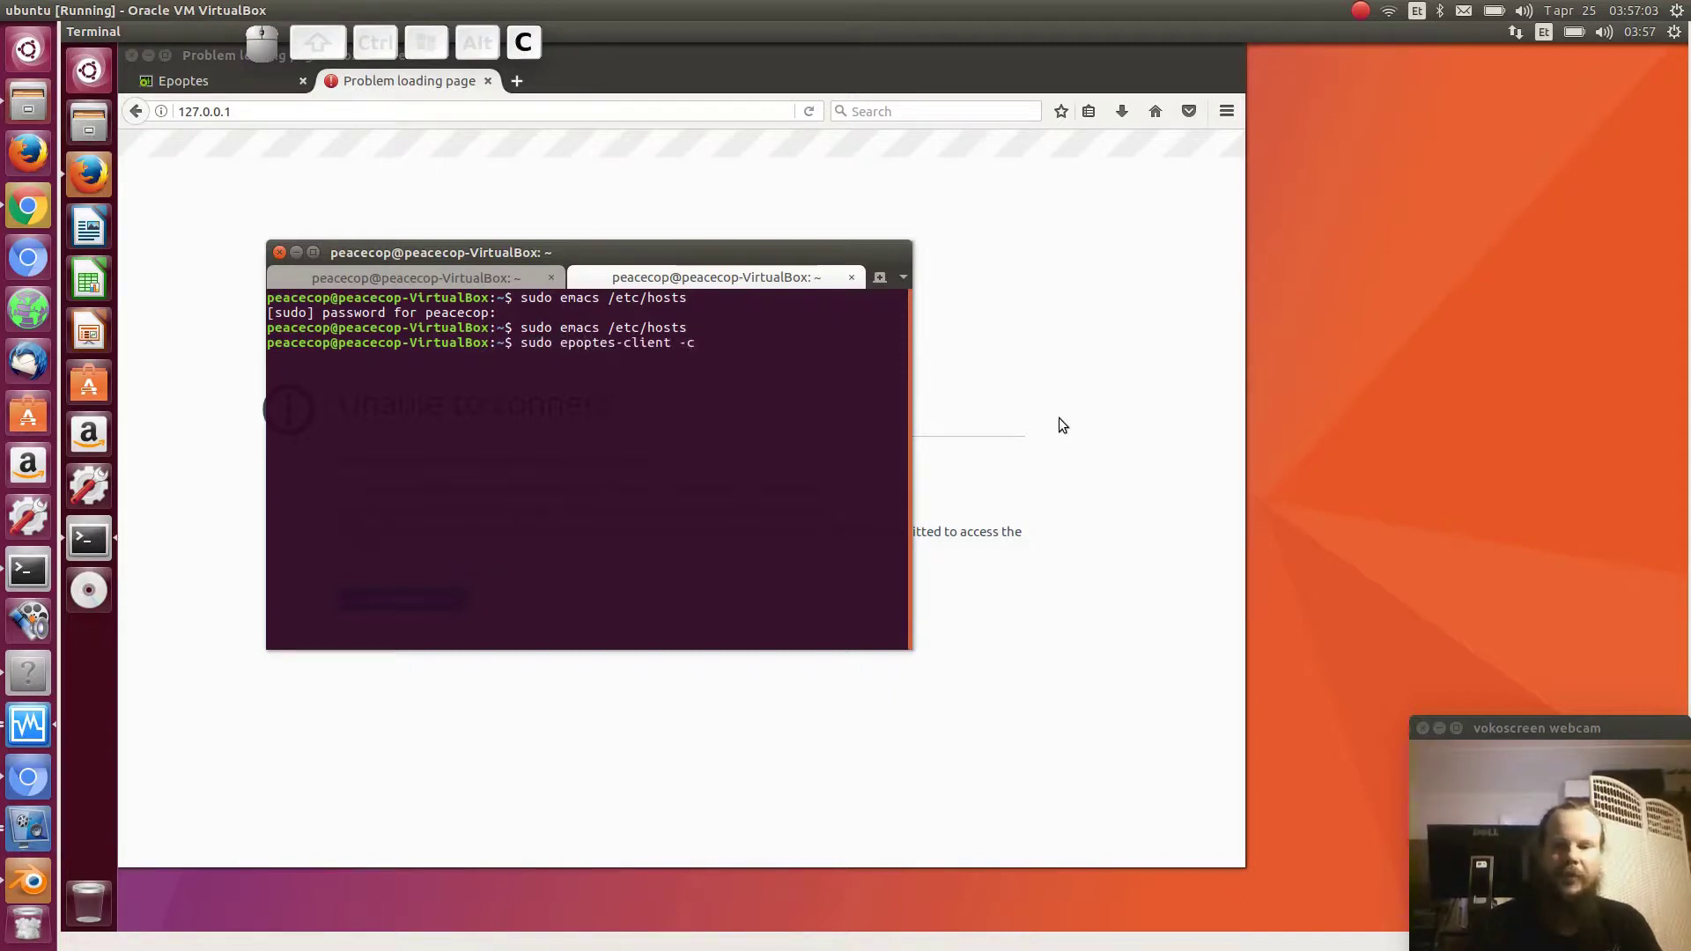
key("Return")
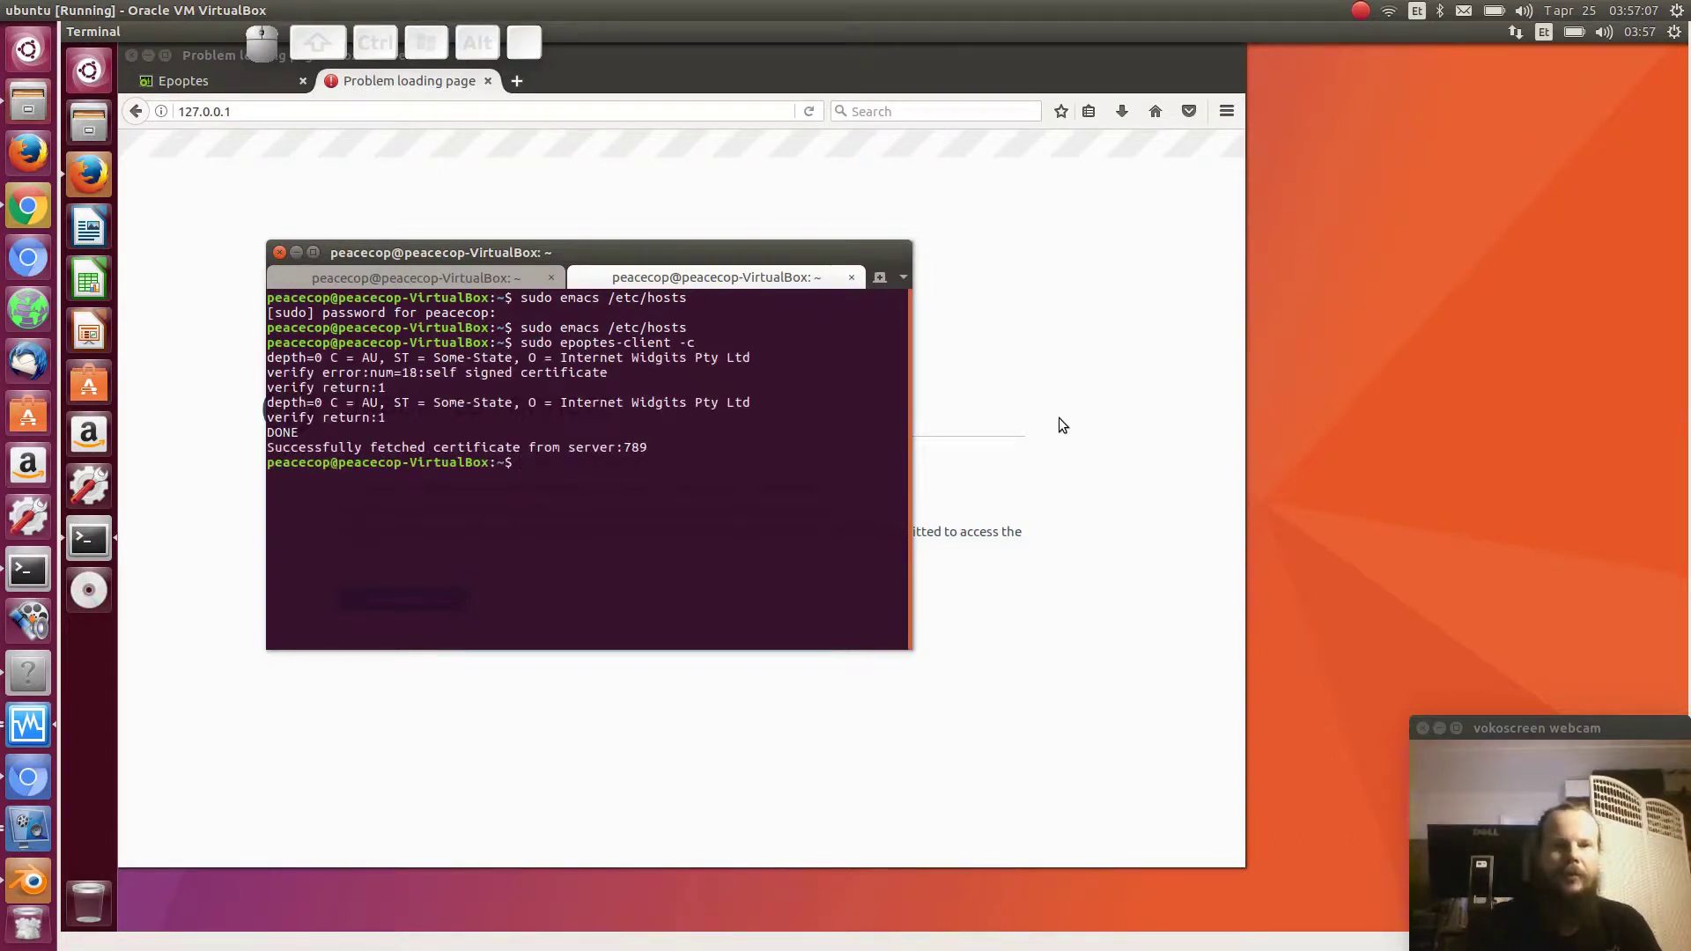
left_click_drag(649, 453, 251, 451)
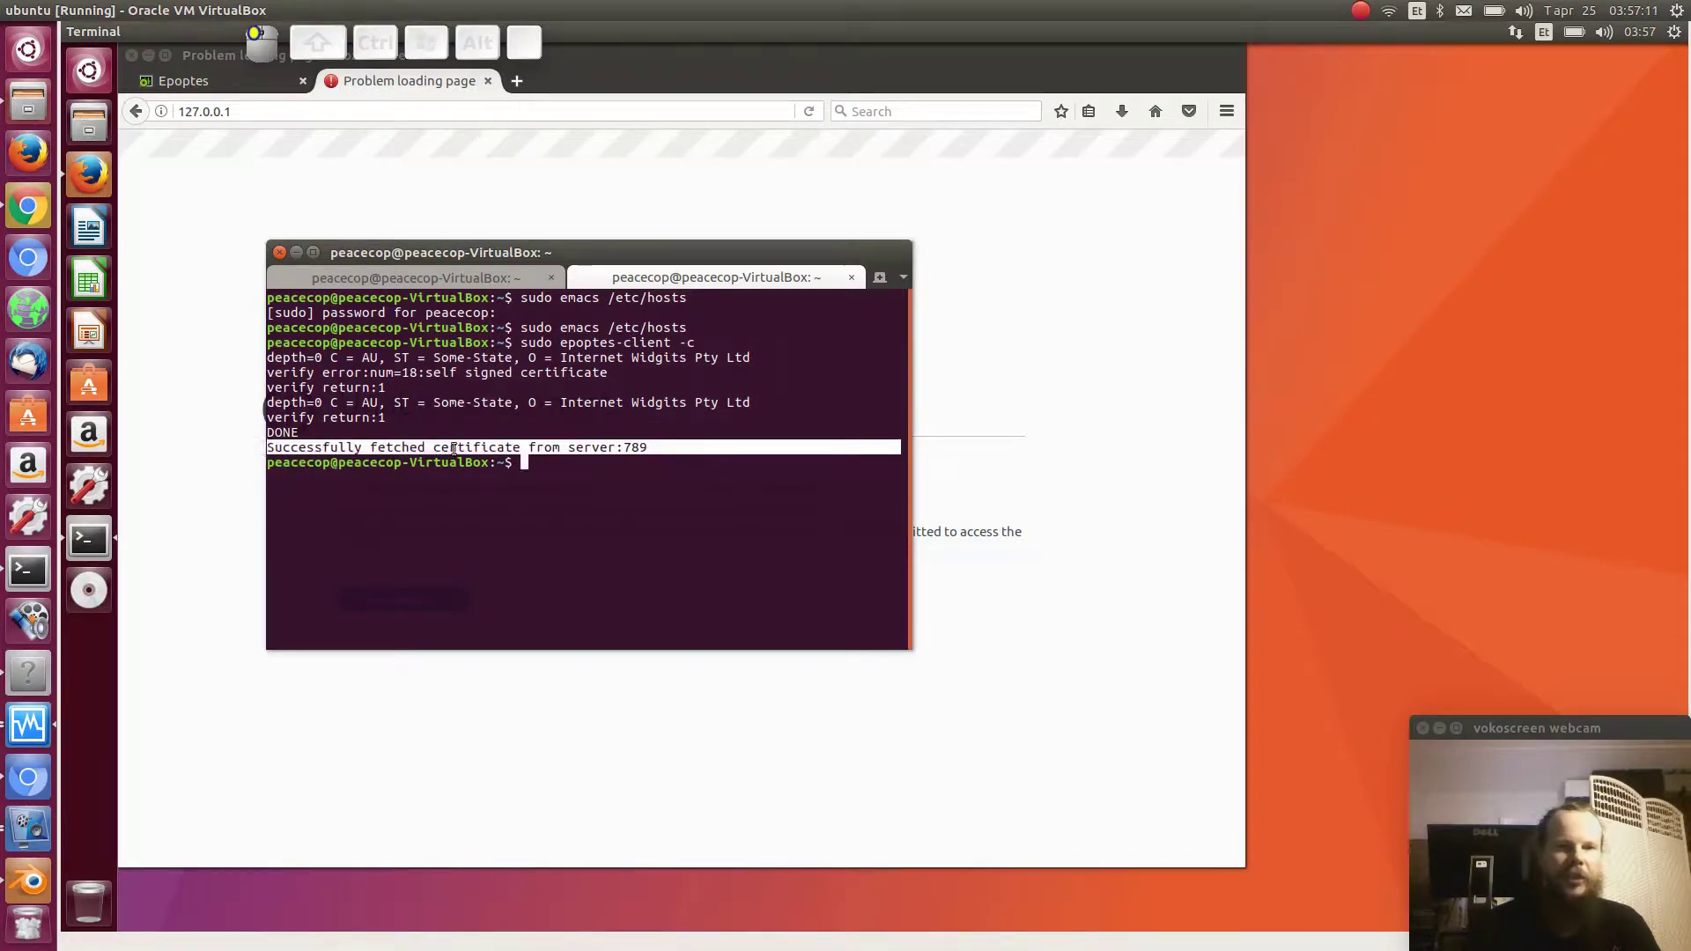
left_click(573, 452)
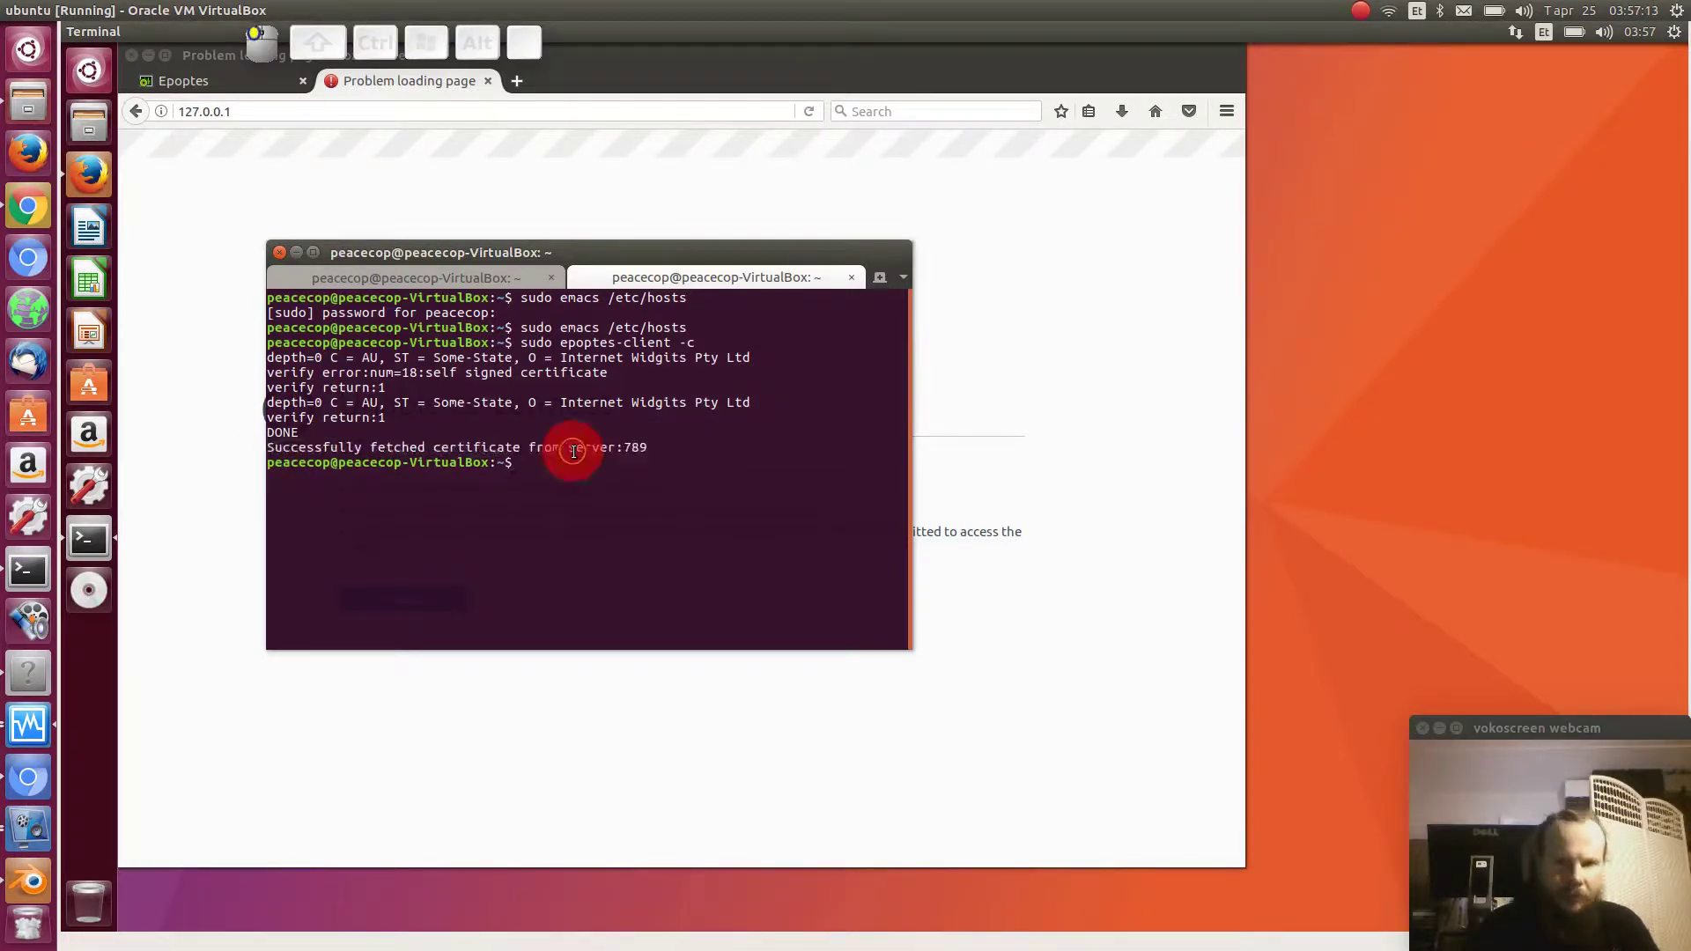
double_click(577, 452)
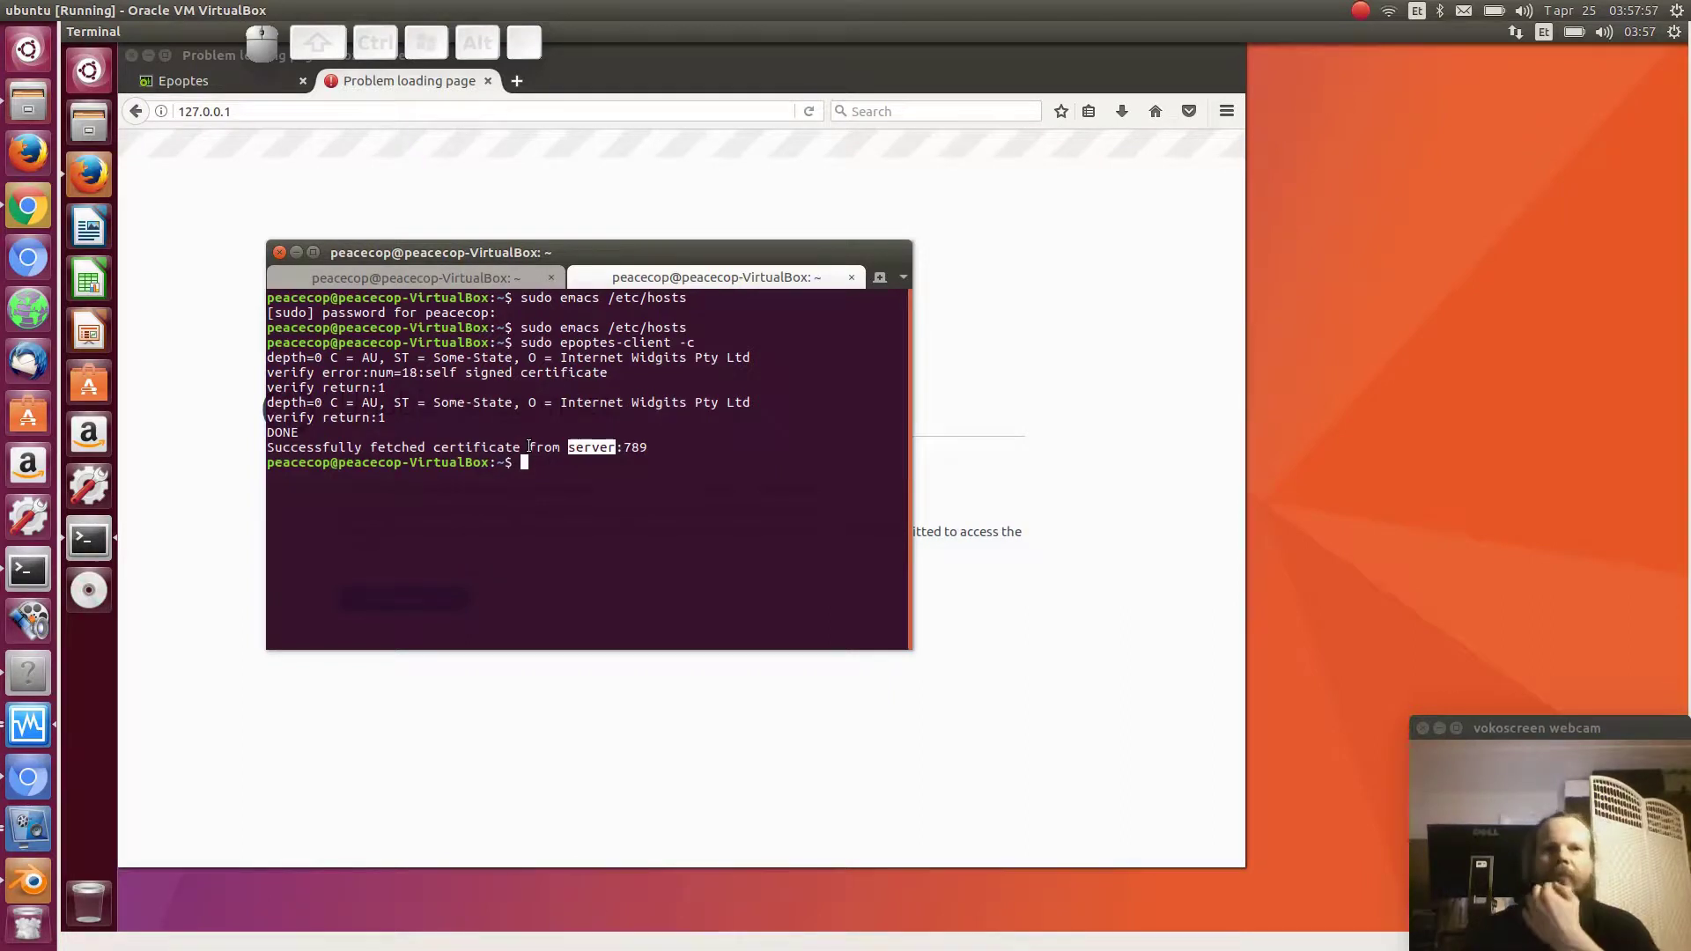
- Search in Firefox for 'hinnavaatlus lan adapter usb 3' in place of 127.0.0.1
left_click(498, 107)
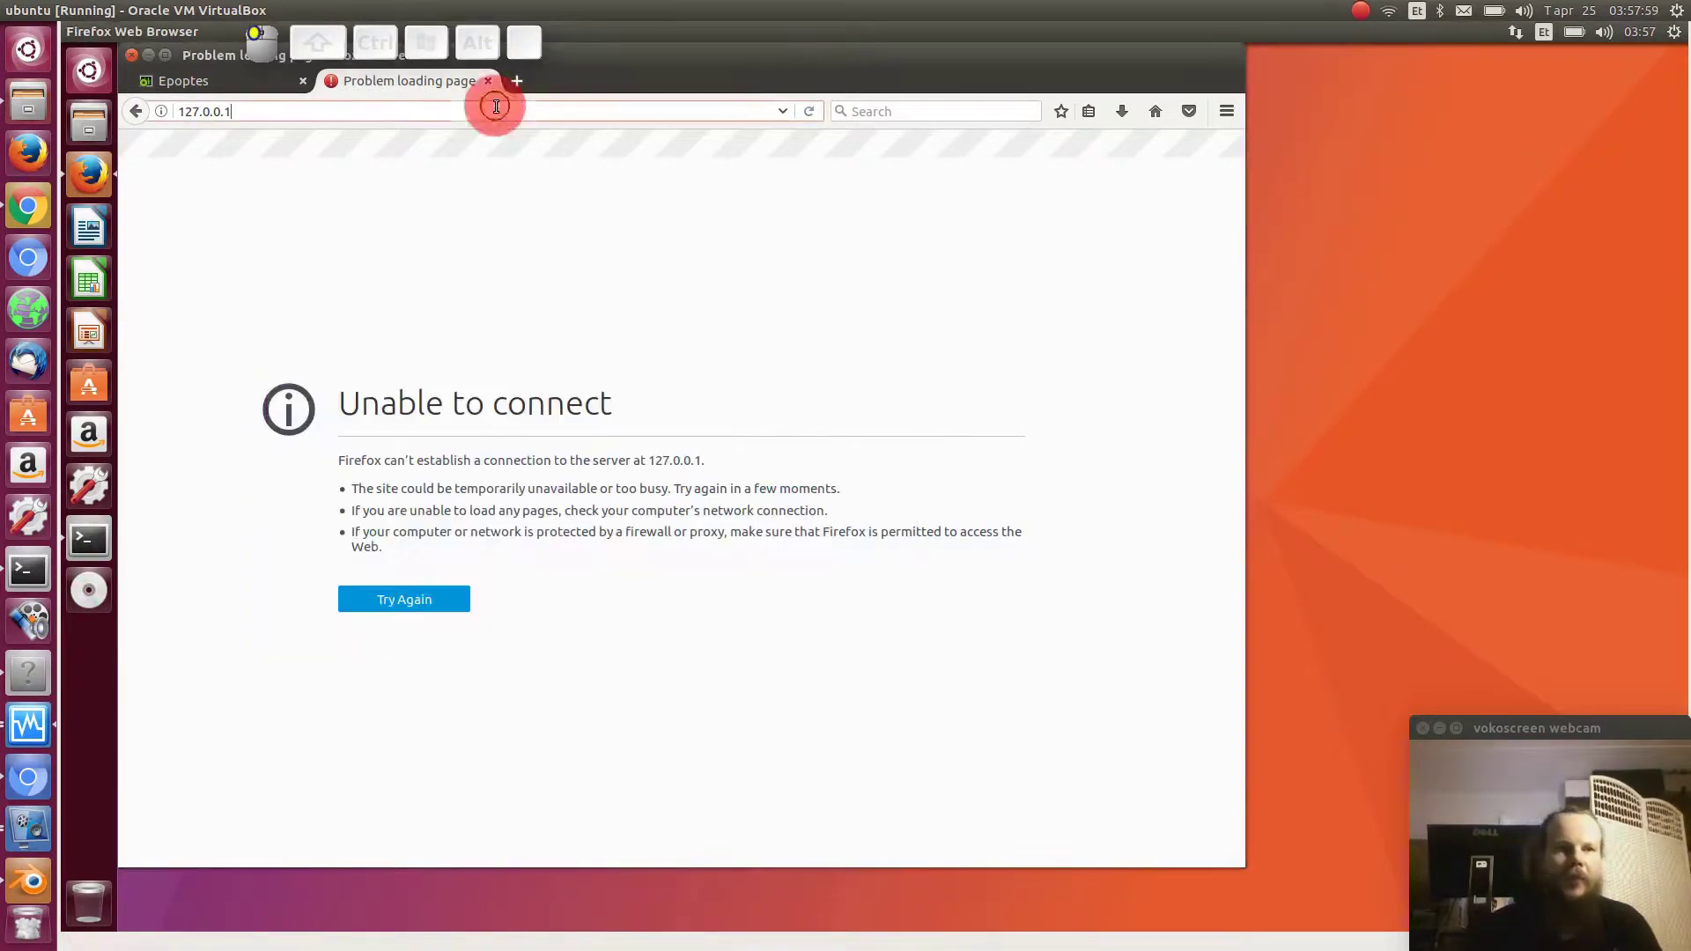
key("ctrl+BackSpace")
key("ctrl+BackSpace")
key("ctrl+BackSpace")
key("ctrl+BackSpace")
key("ctrl+BackSpace")
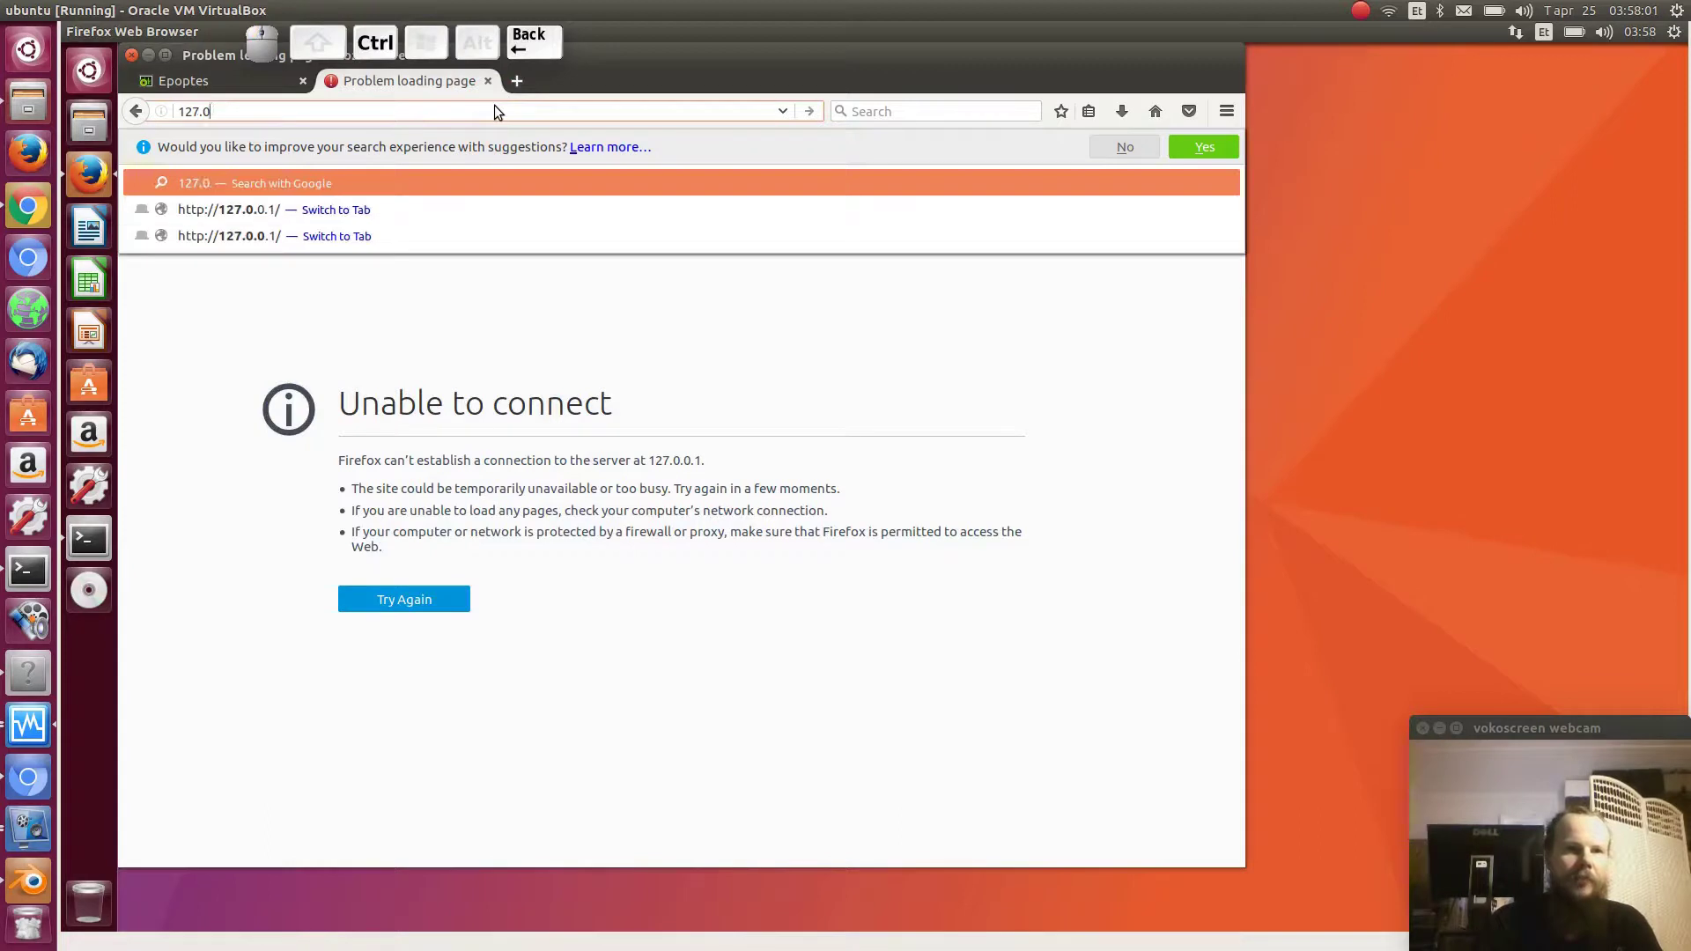
type("hinnav")
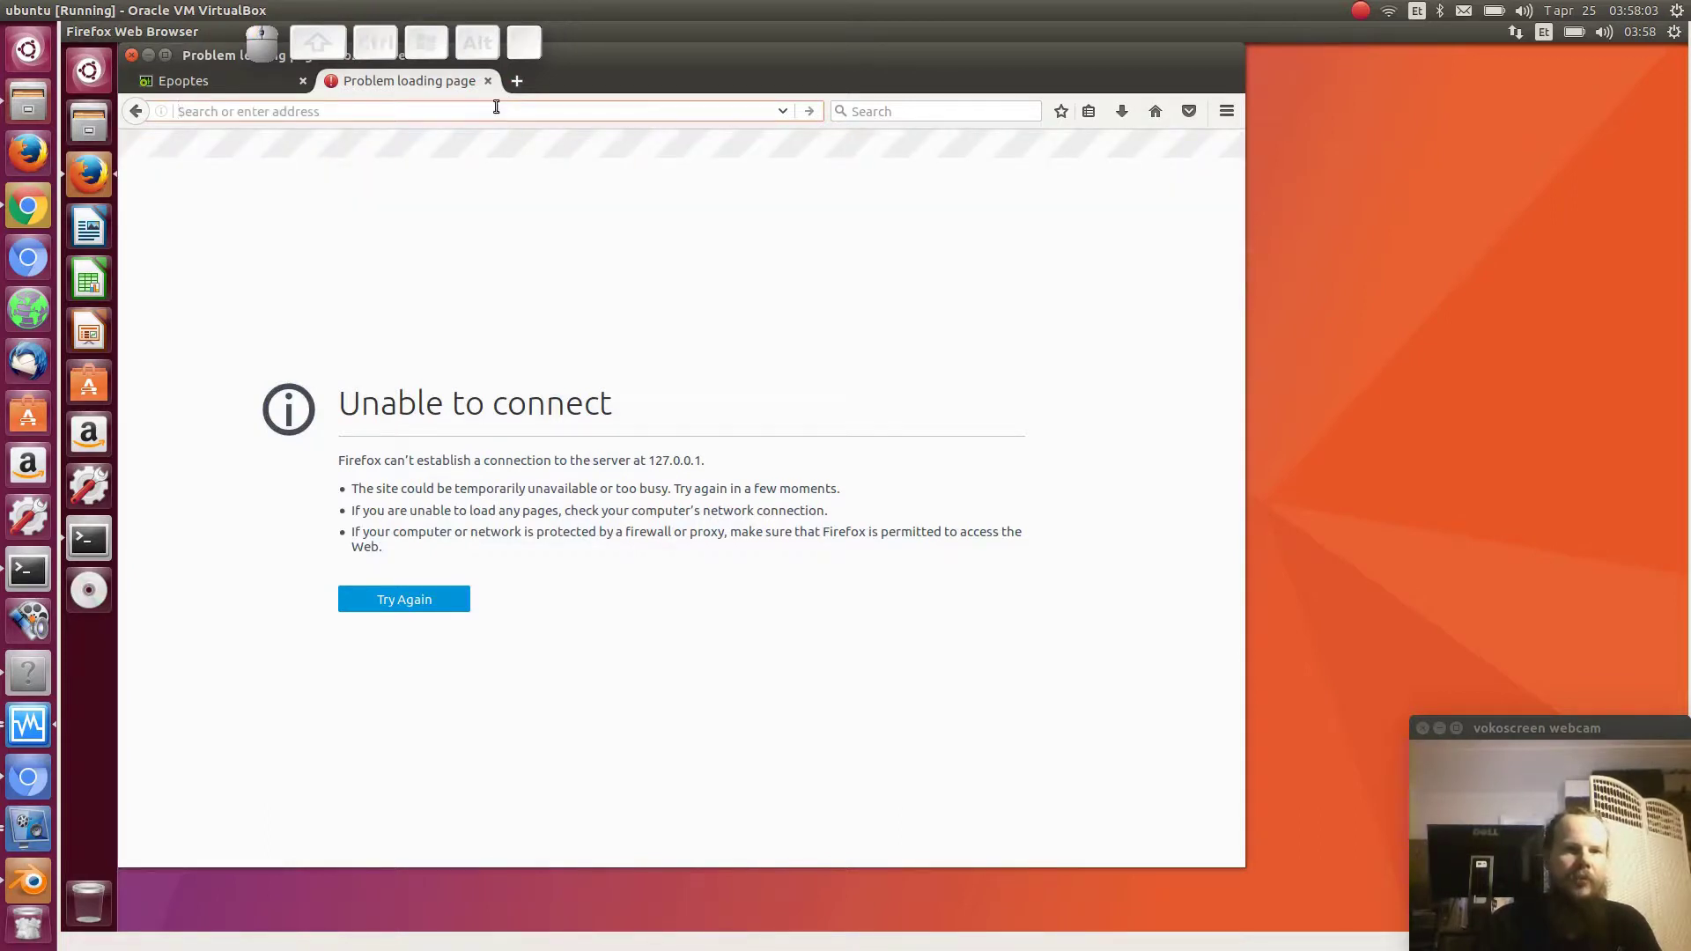
type("aatlus ")
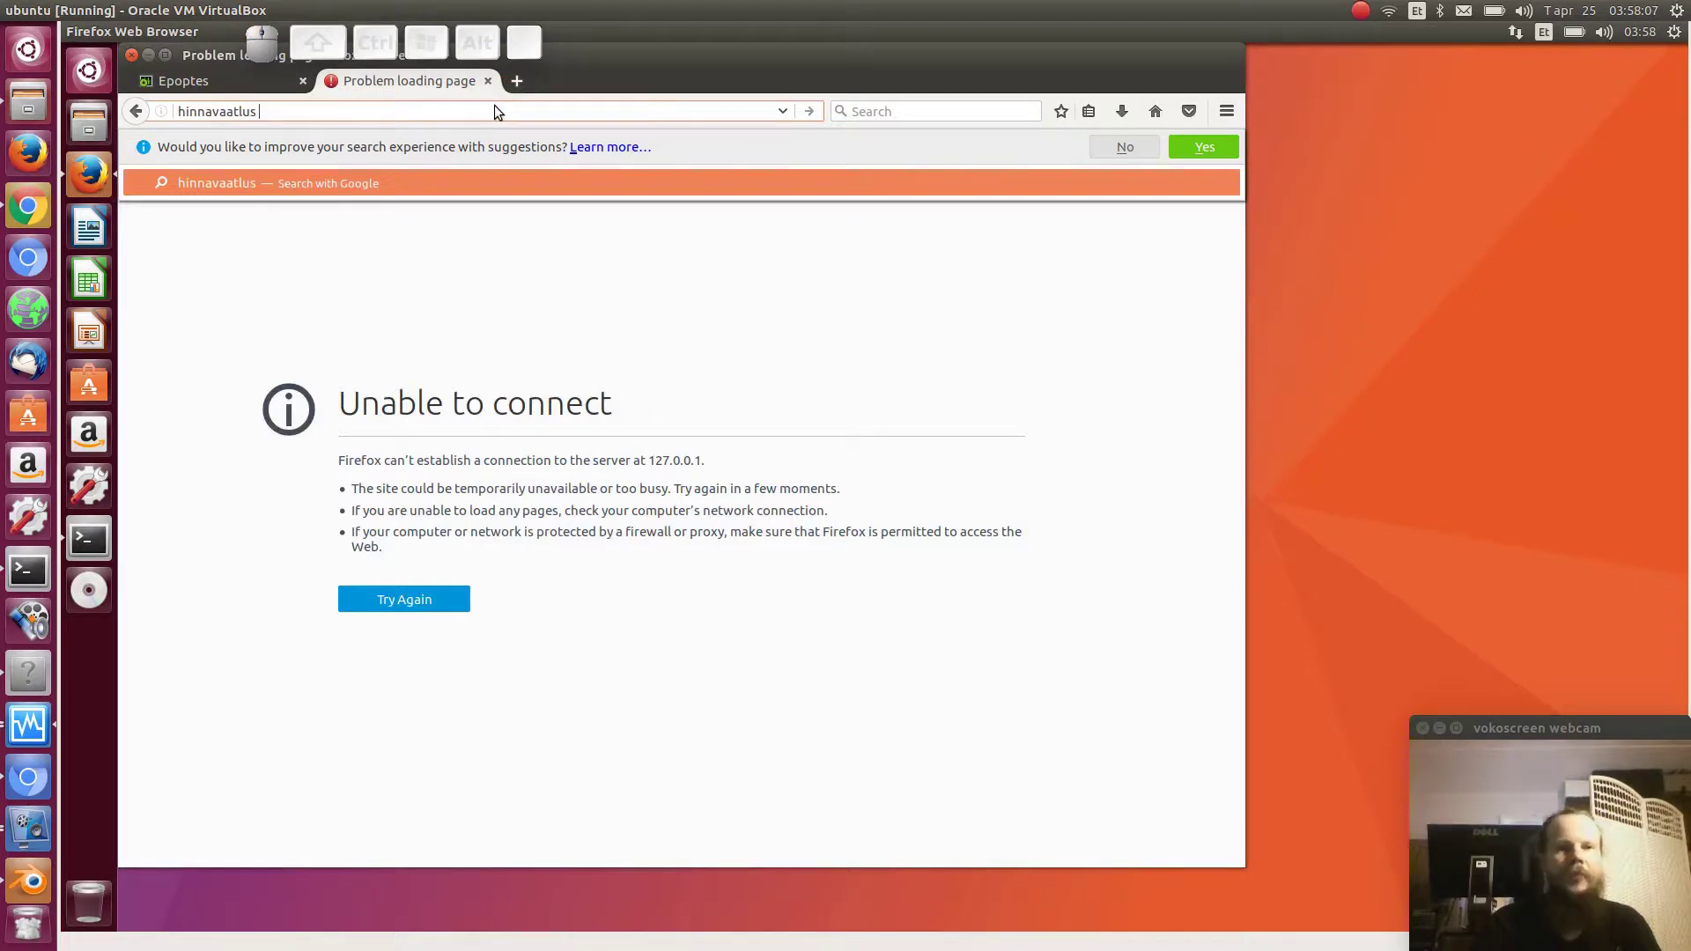
type("lan adap")
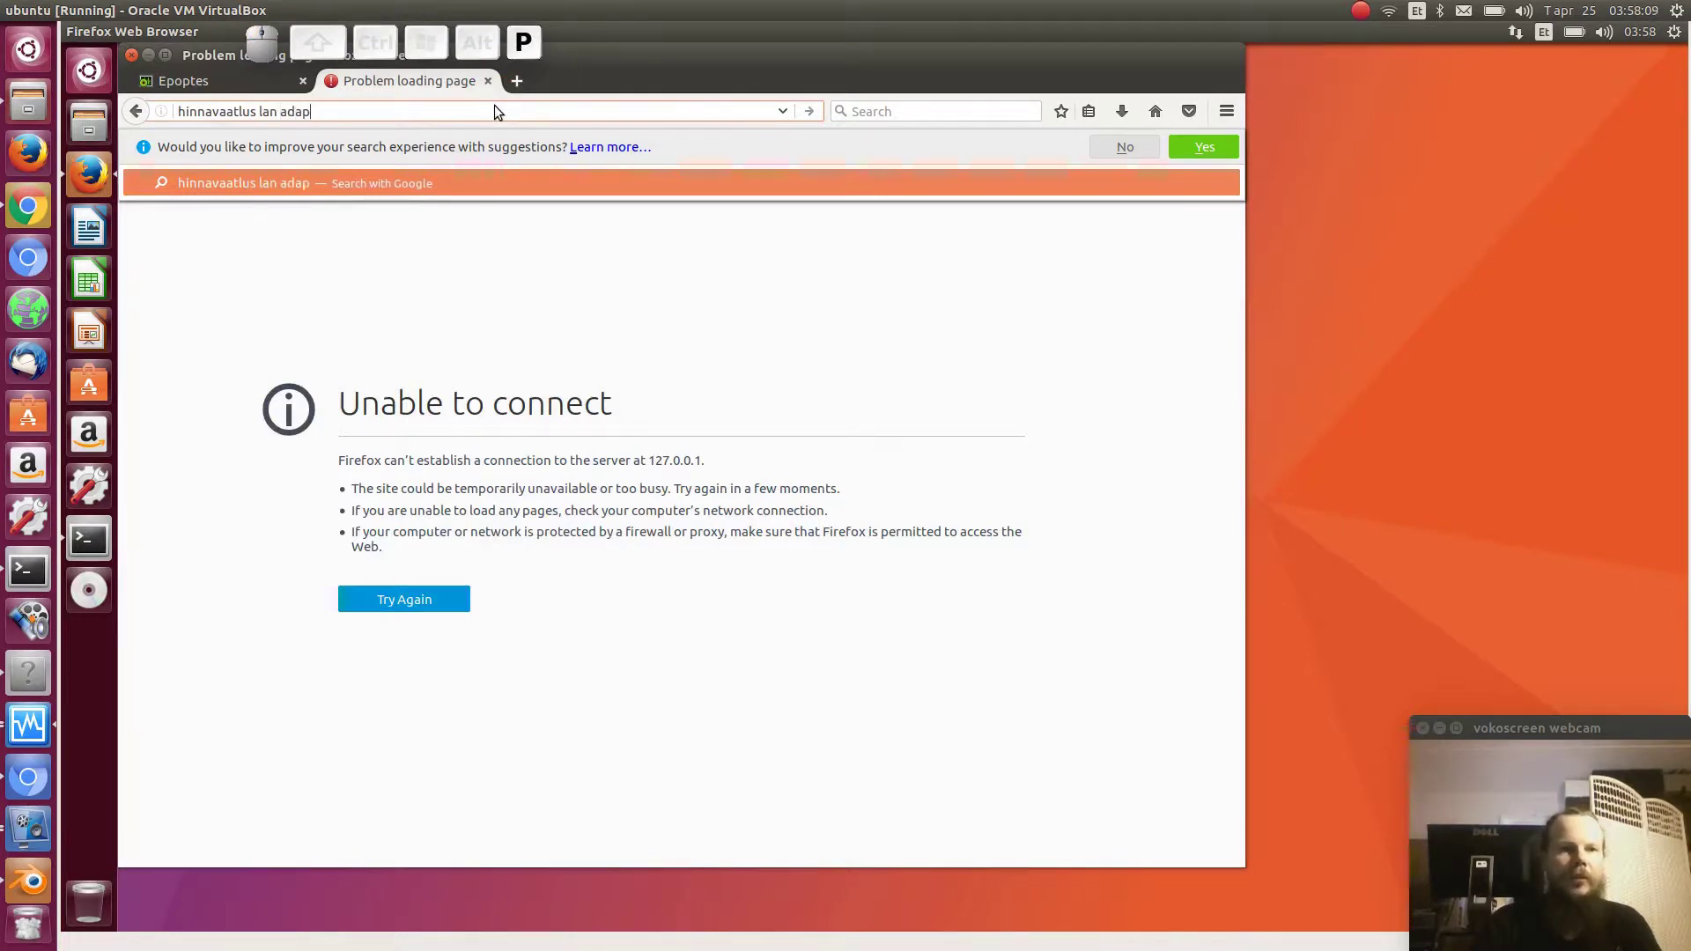
type("ter usb 3")
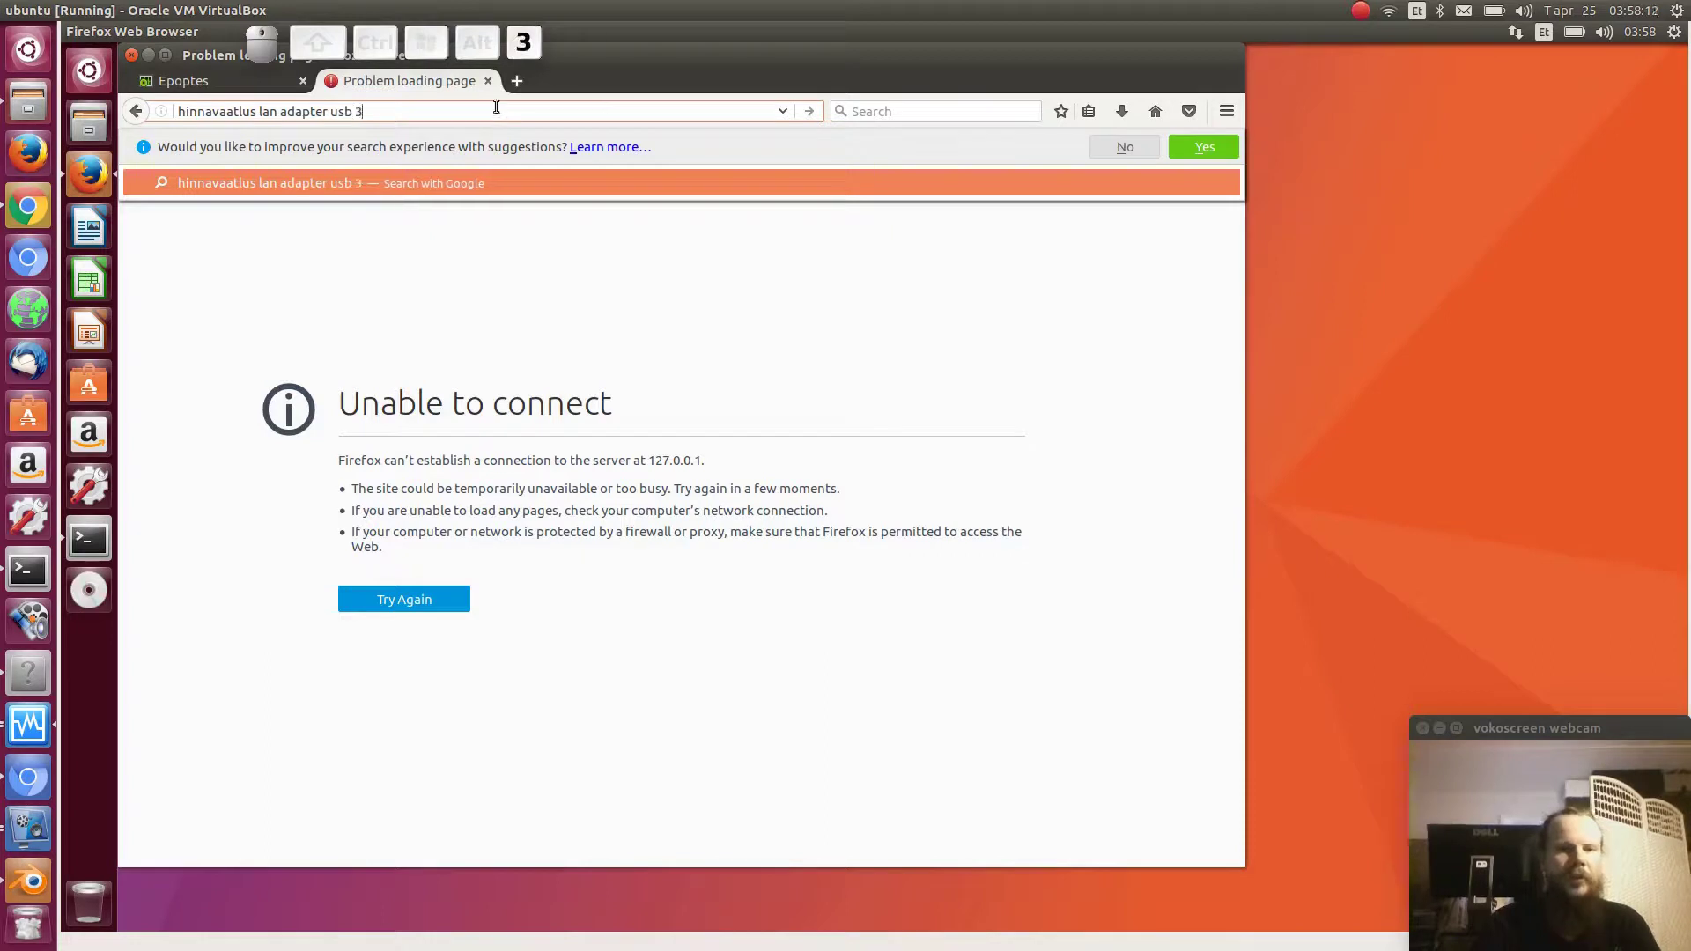
key("Return")
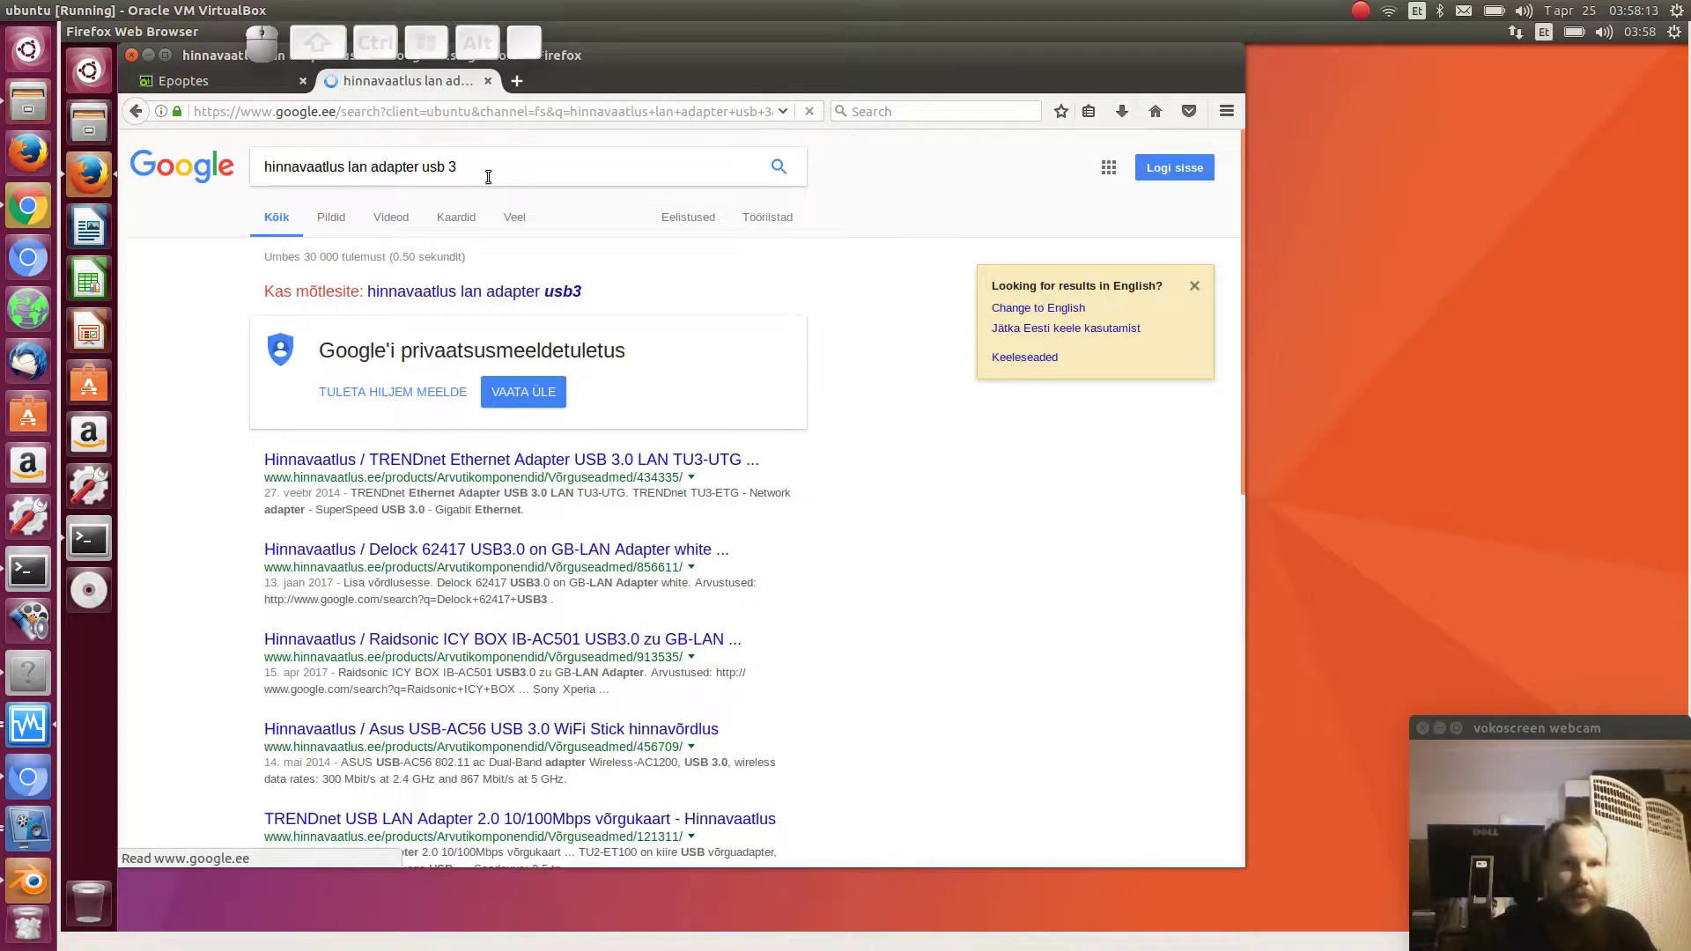
- Open the Hinnavaatlus TU3-UTG adapter page, scroll to its offers from 31,00 €, and return to Terminal
left_click(421, 461)
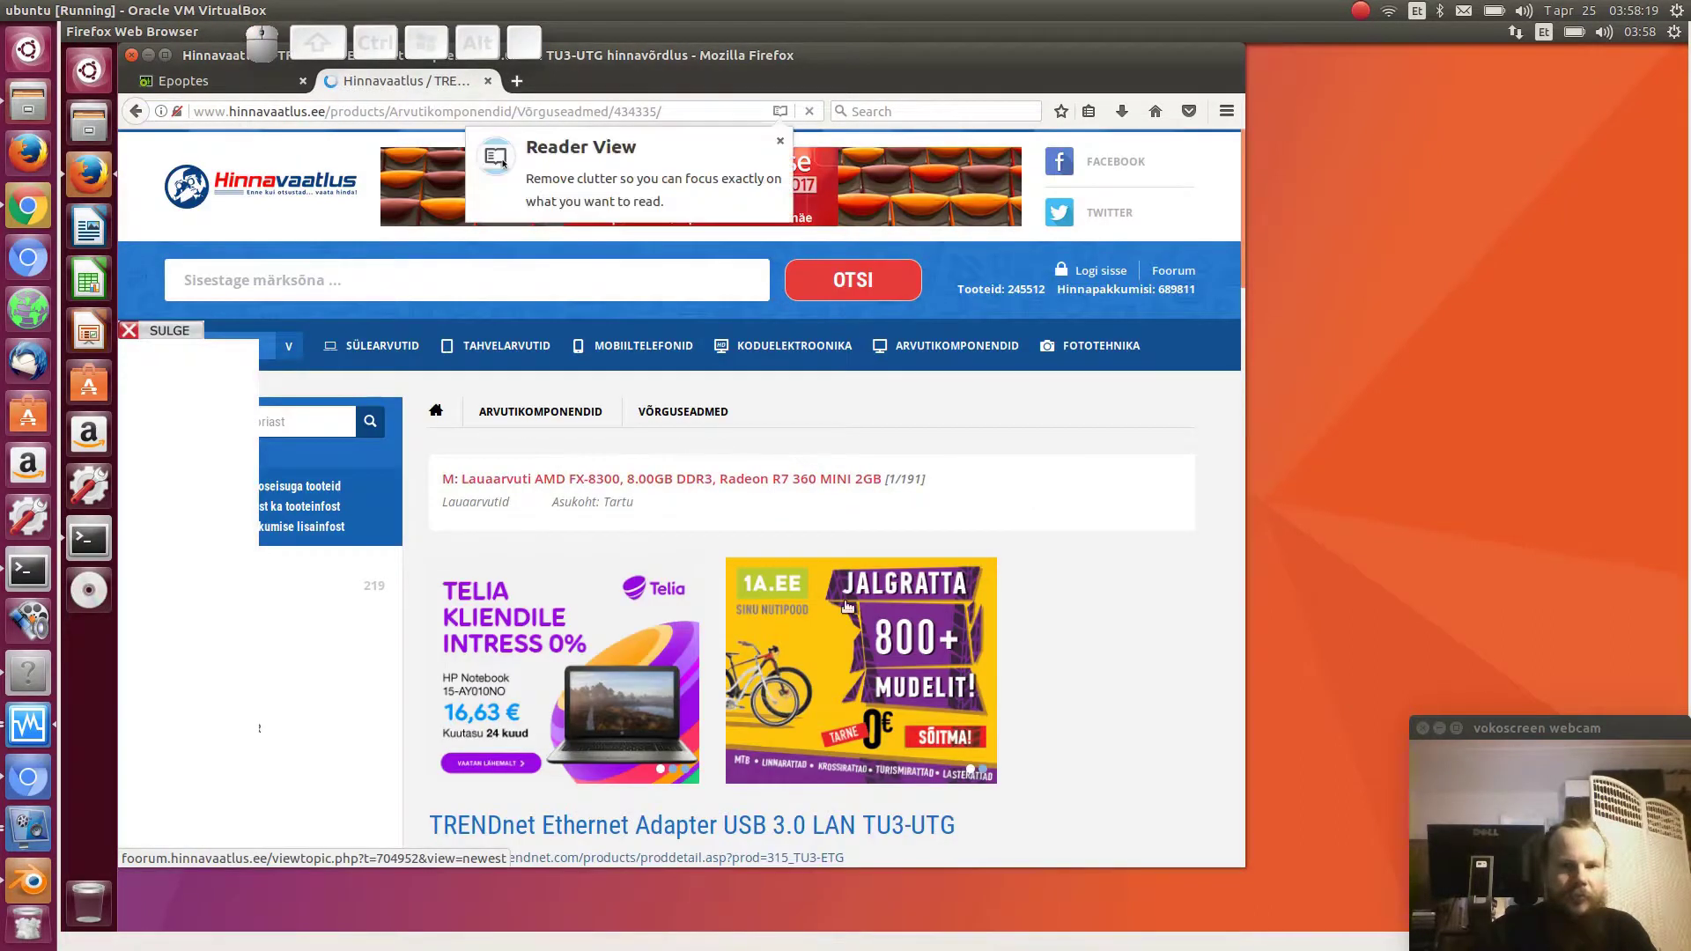
scroll(844, 607, "down", 5)
scroll(845, 608, "down", 1)
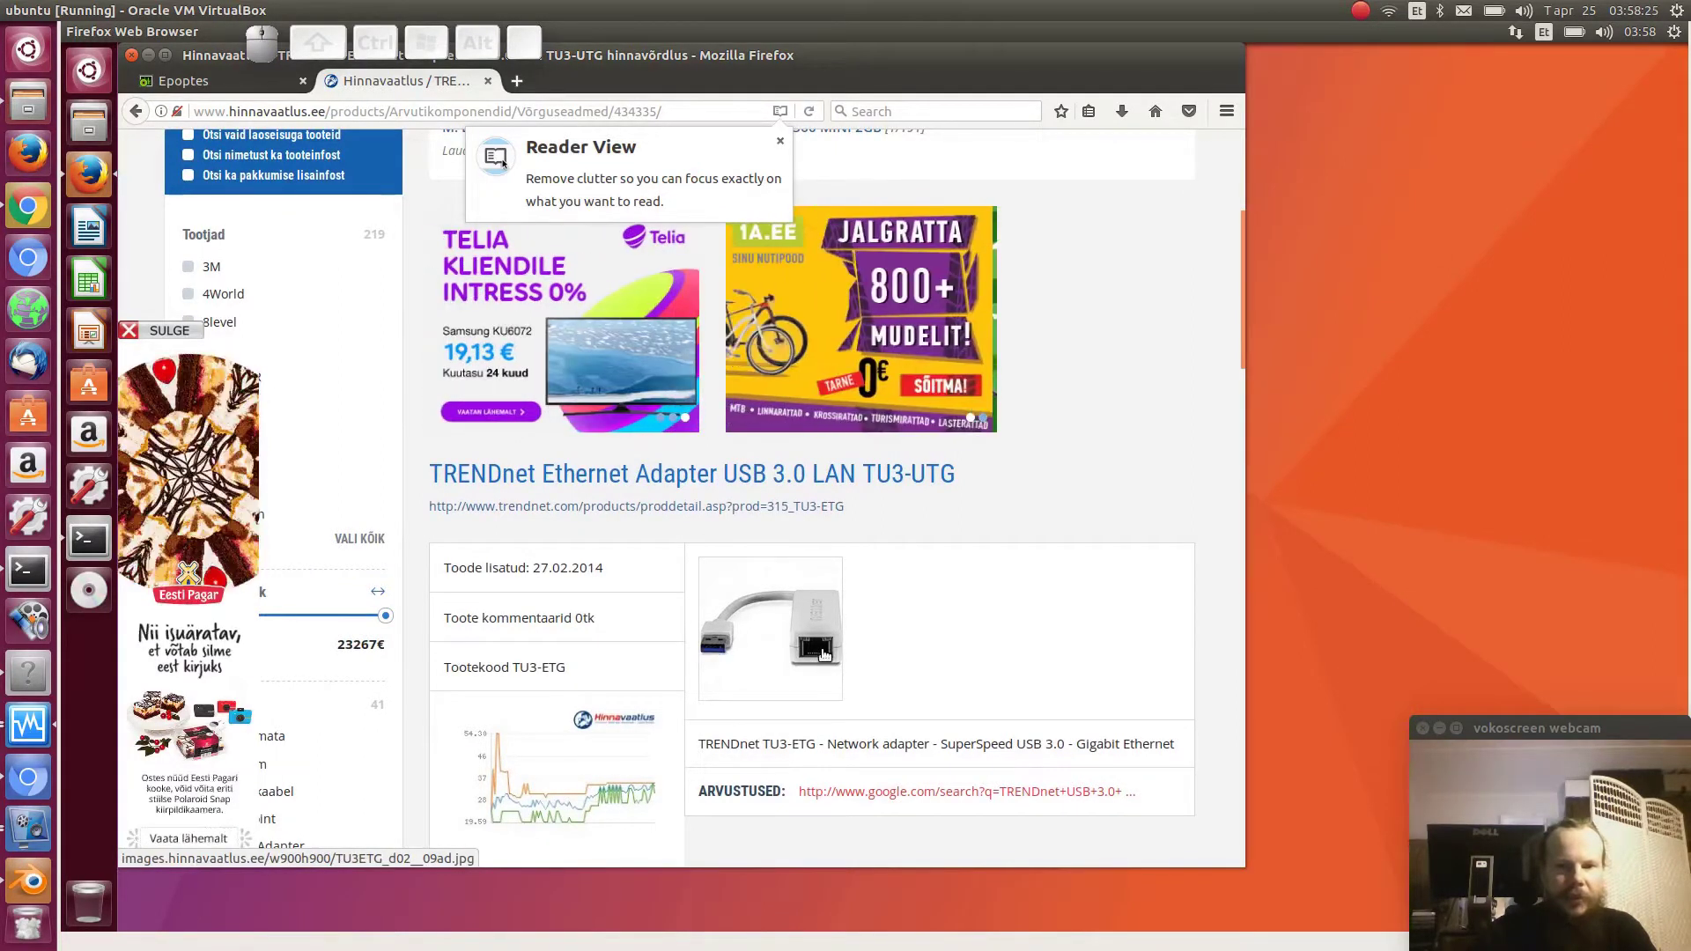
scroll(893, 656, "down", 3)
scroll(890, 649, "down", 6)
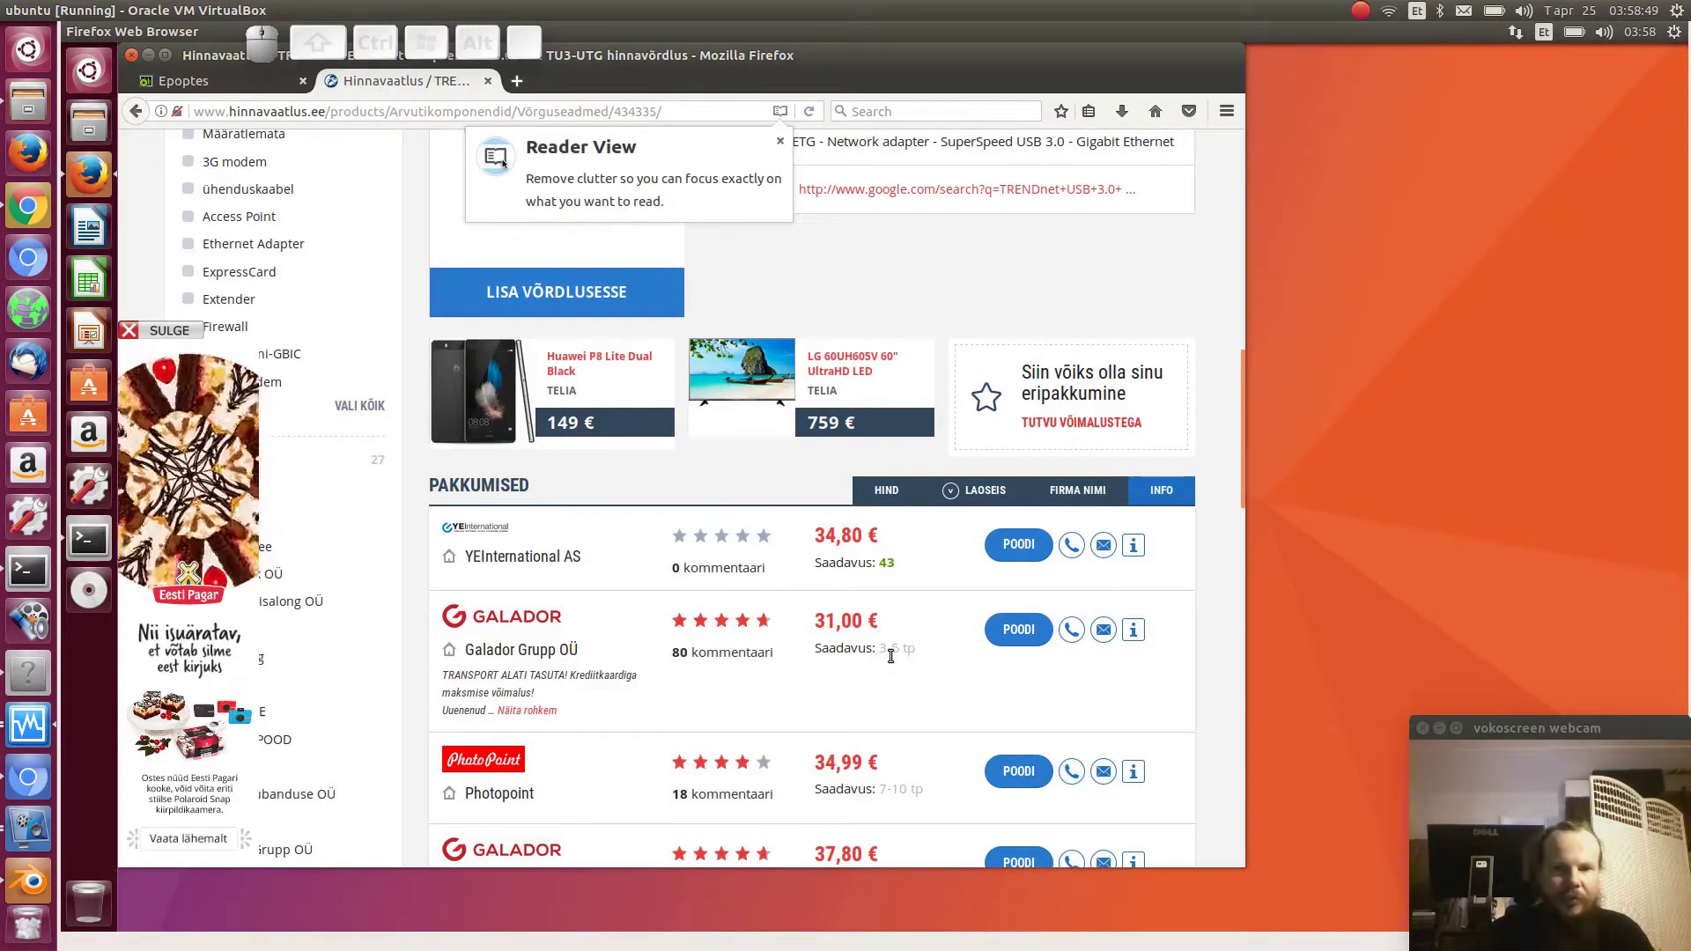
scroll(858, 678, "down", 3)
scroll(858, 685, "up", 2)
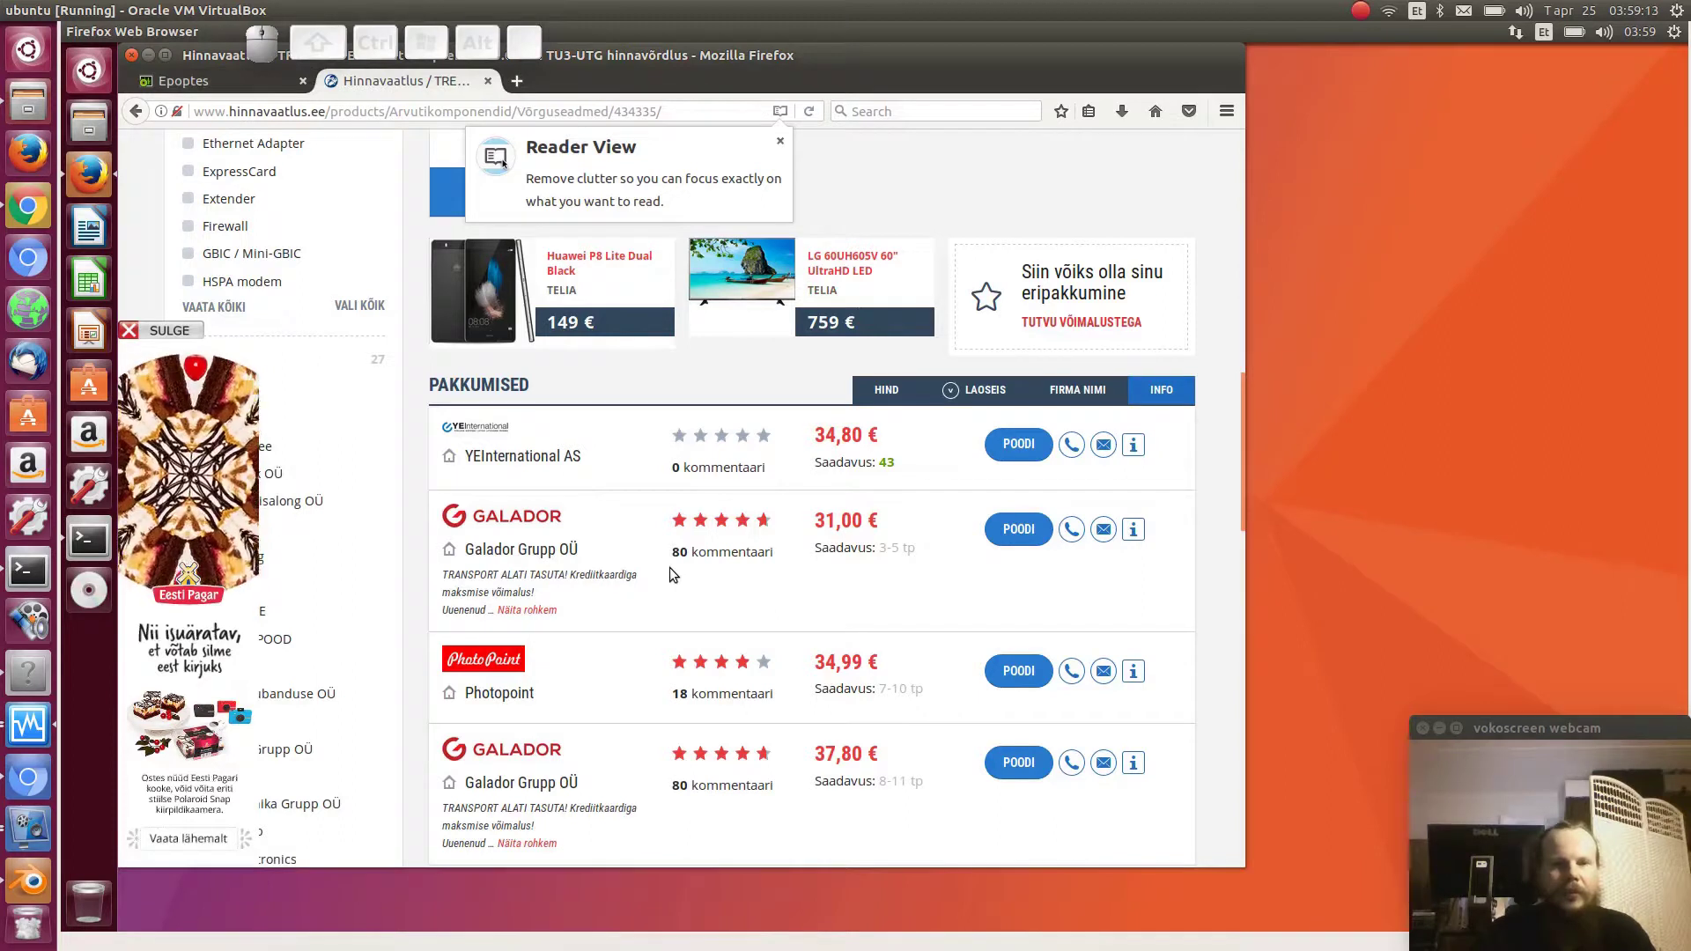
left_click(87, 539)
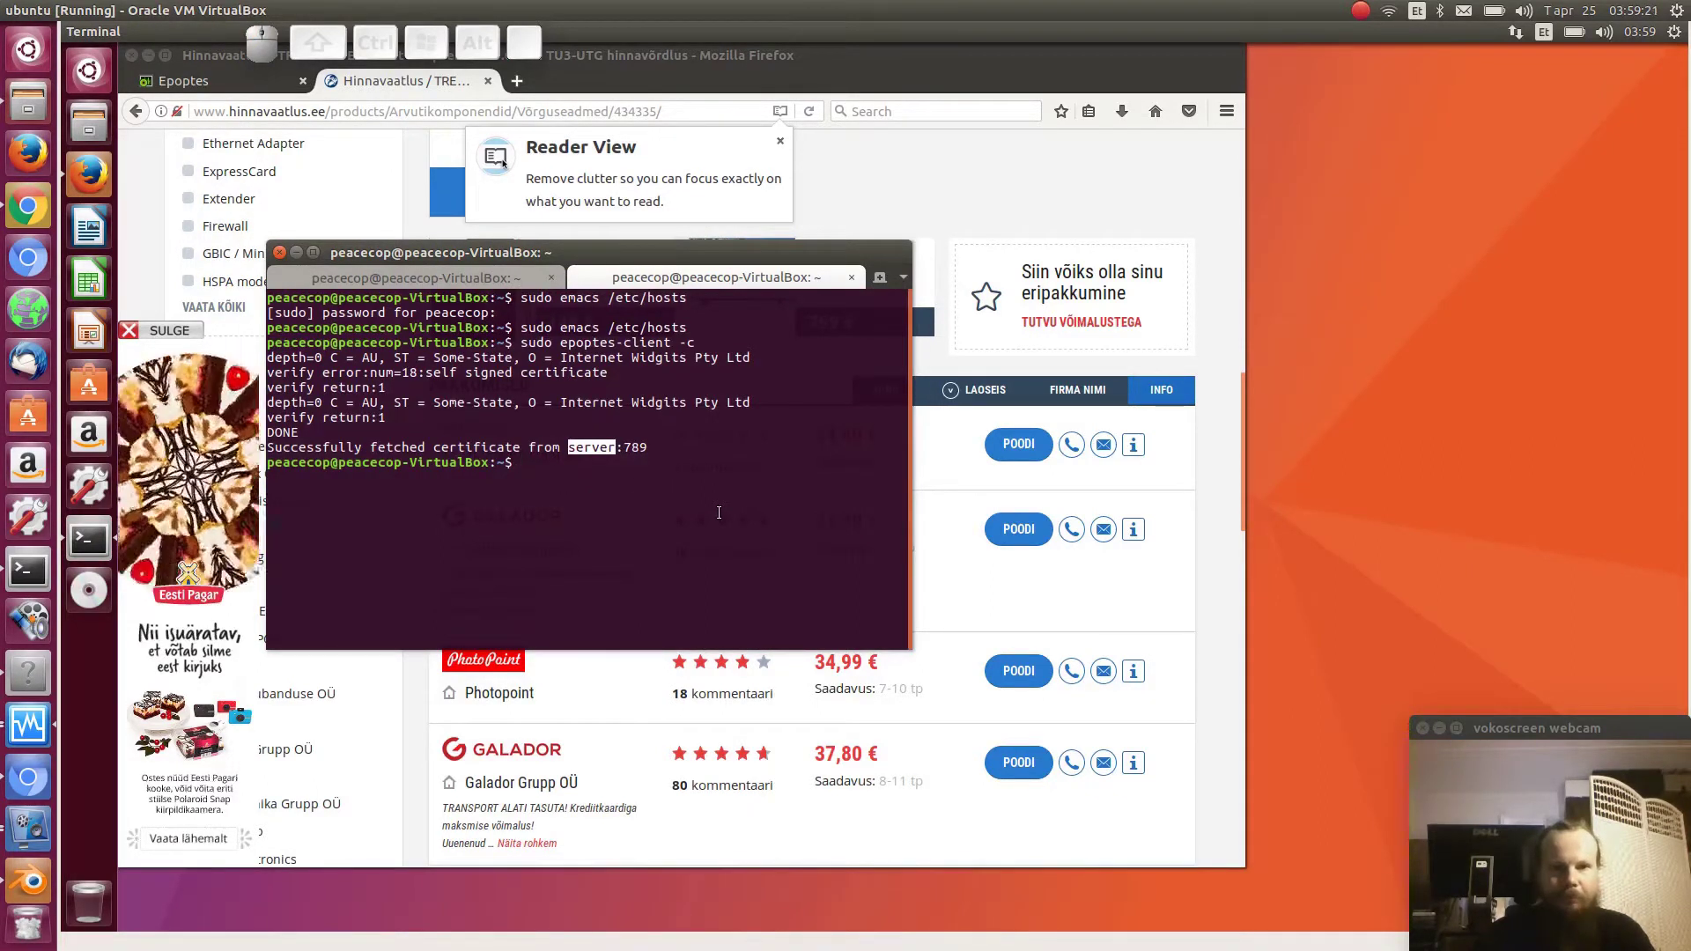
- Rerun 'sudo epoptes-client' without '-c' so it connects to server:789 and reports '...done.'
key("Up")
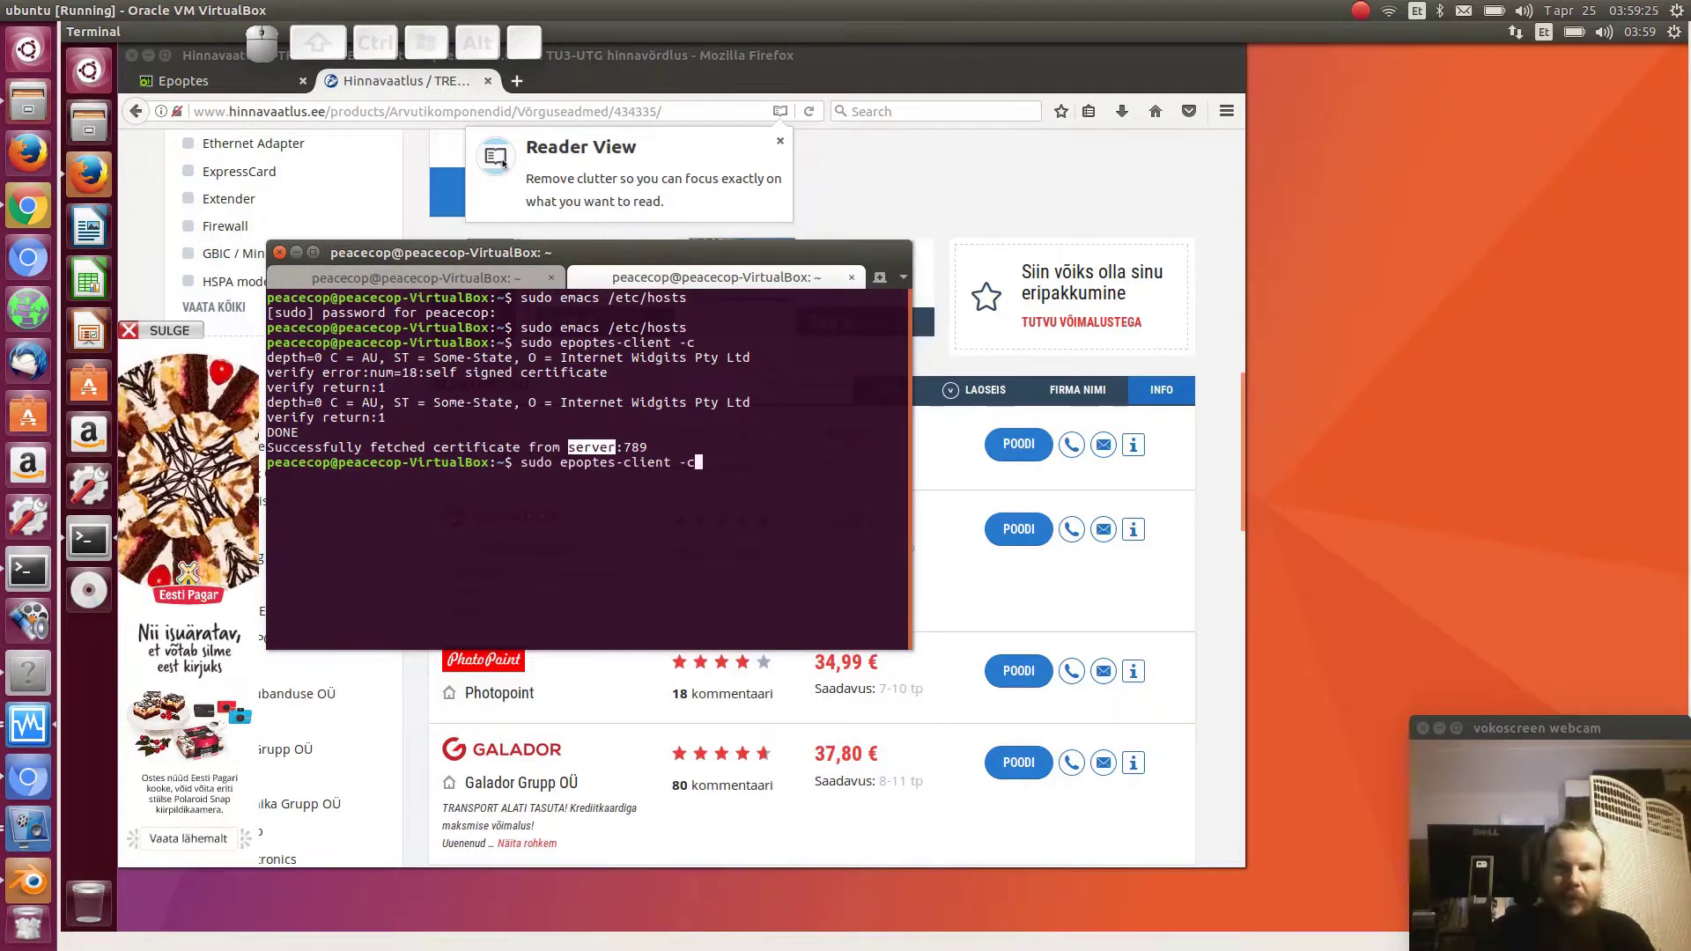
key("BackSpace")
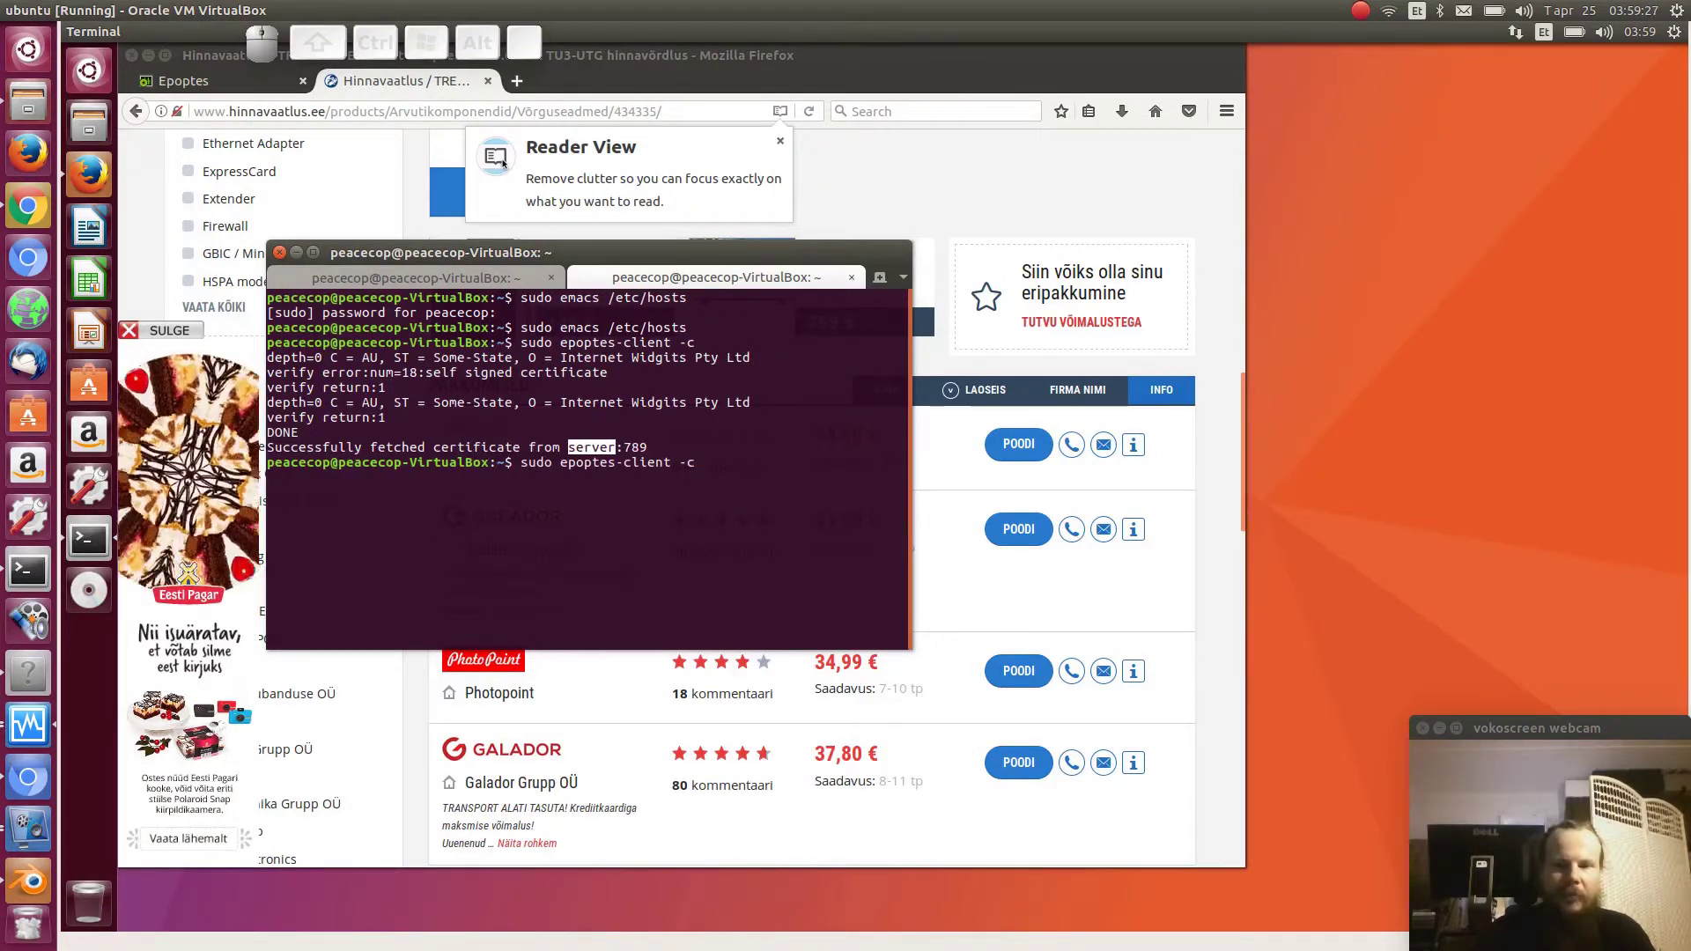
key("BackSpace")
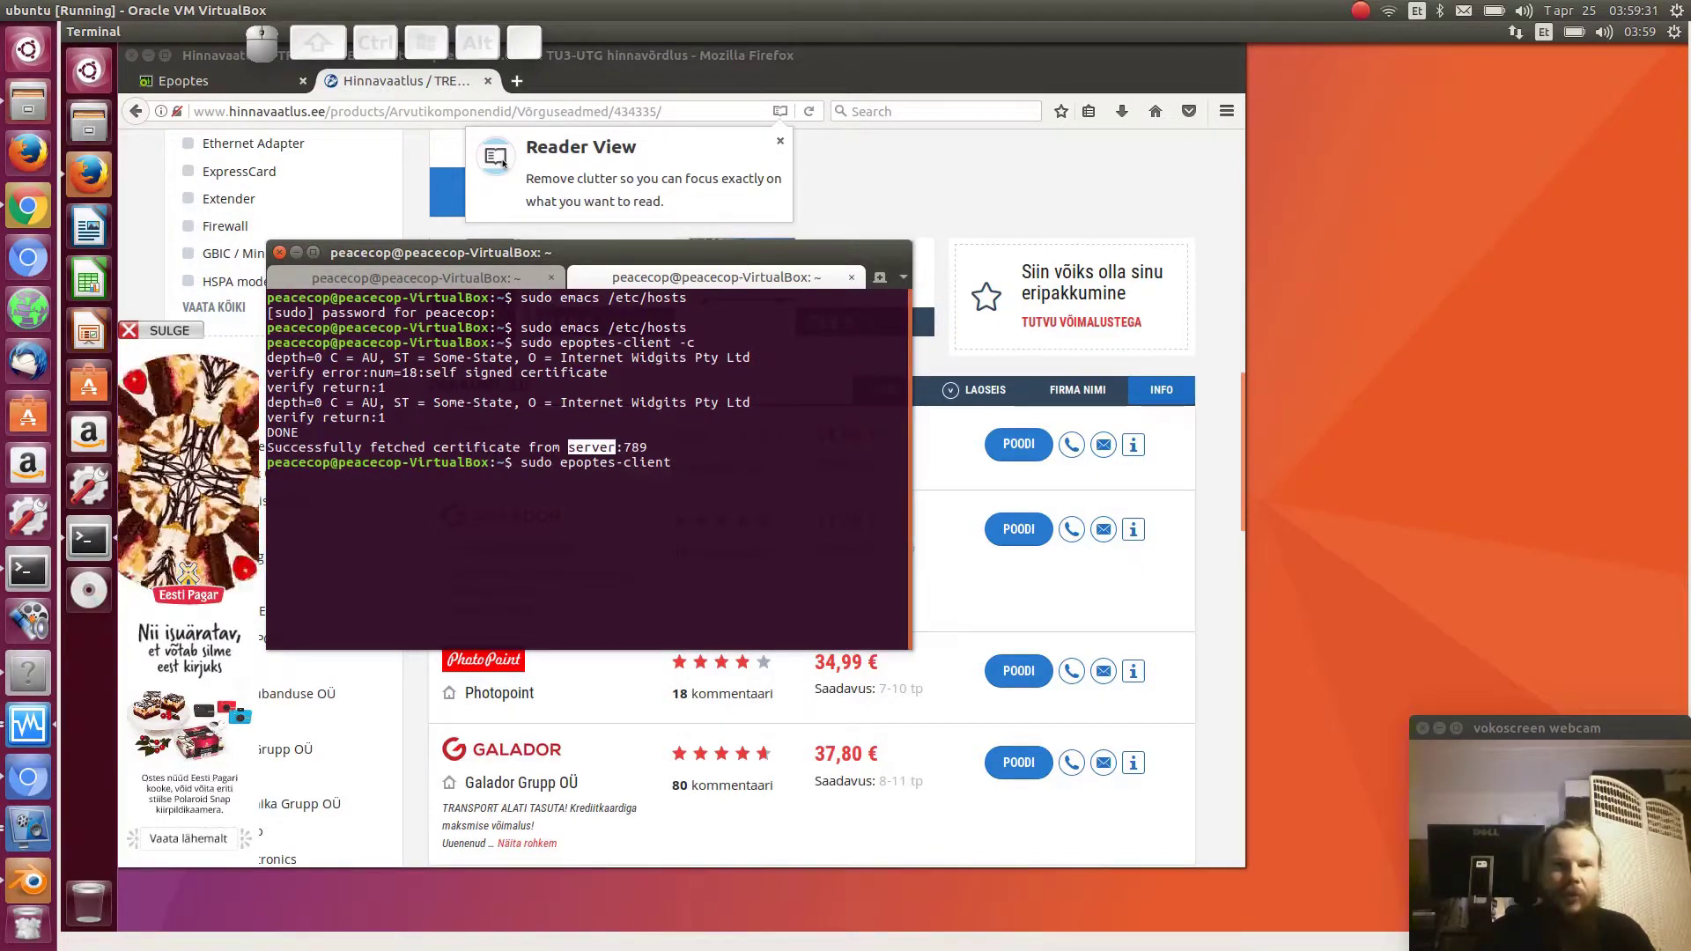
key("Return")
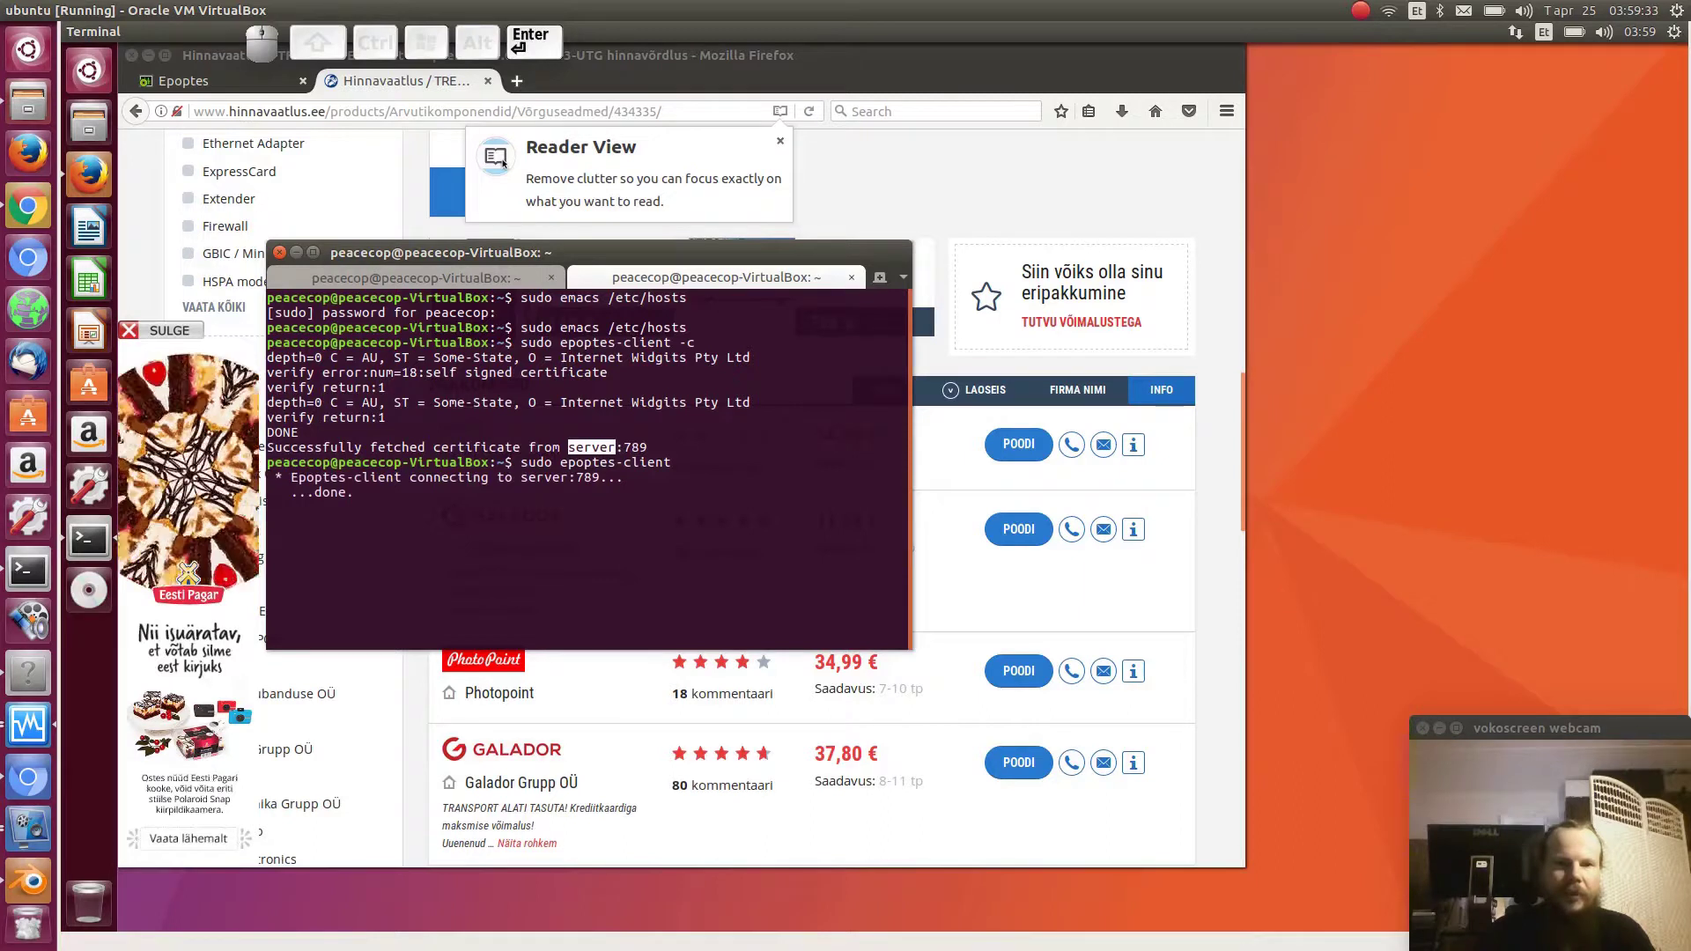
double_click(329, 492)
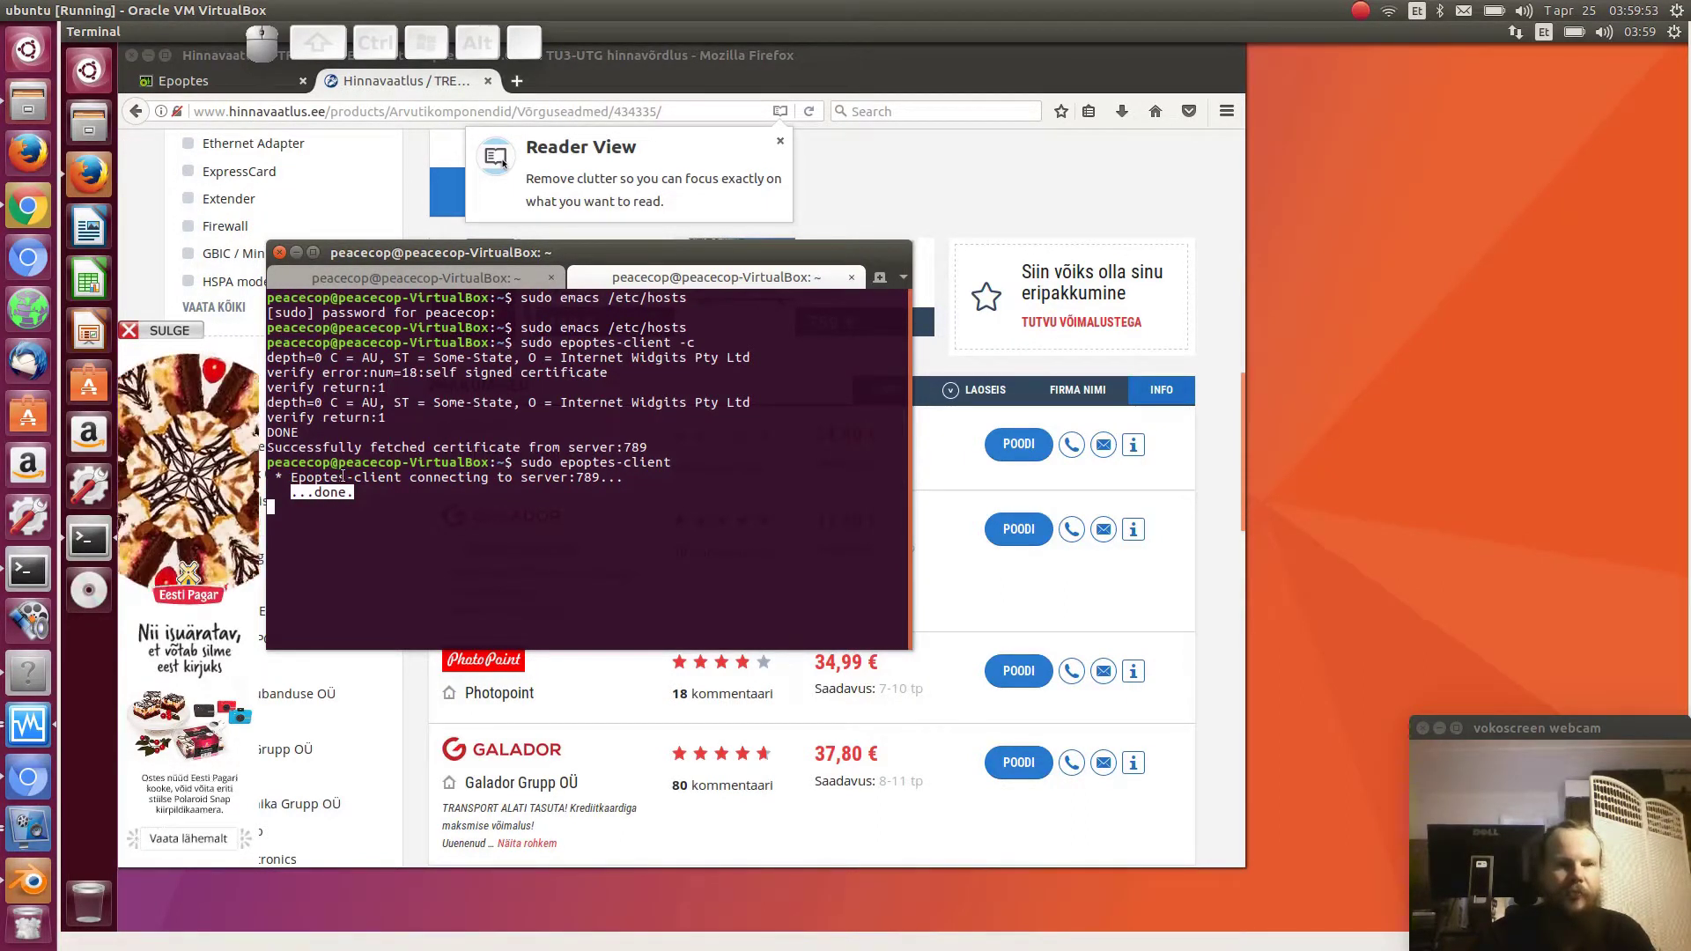
- Launch Epoptes via an 'epop' search and check peacecop-VirtualBox under Detected clients
left_click(28, 52)
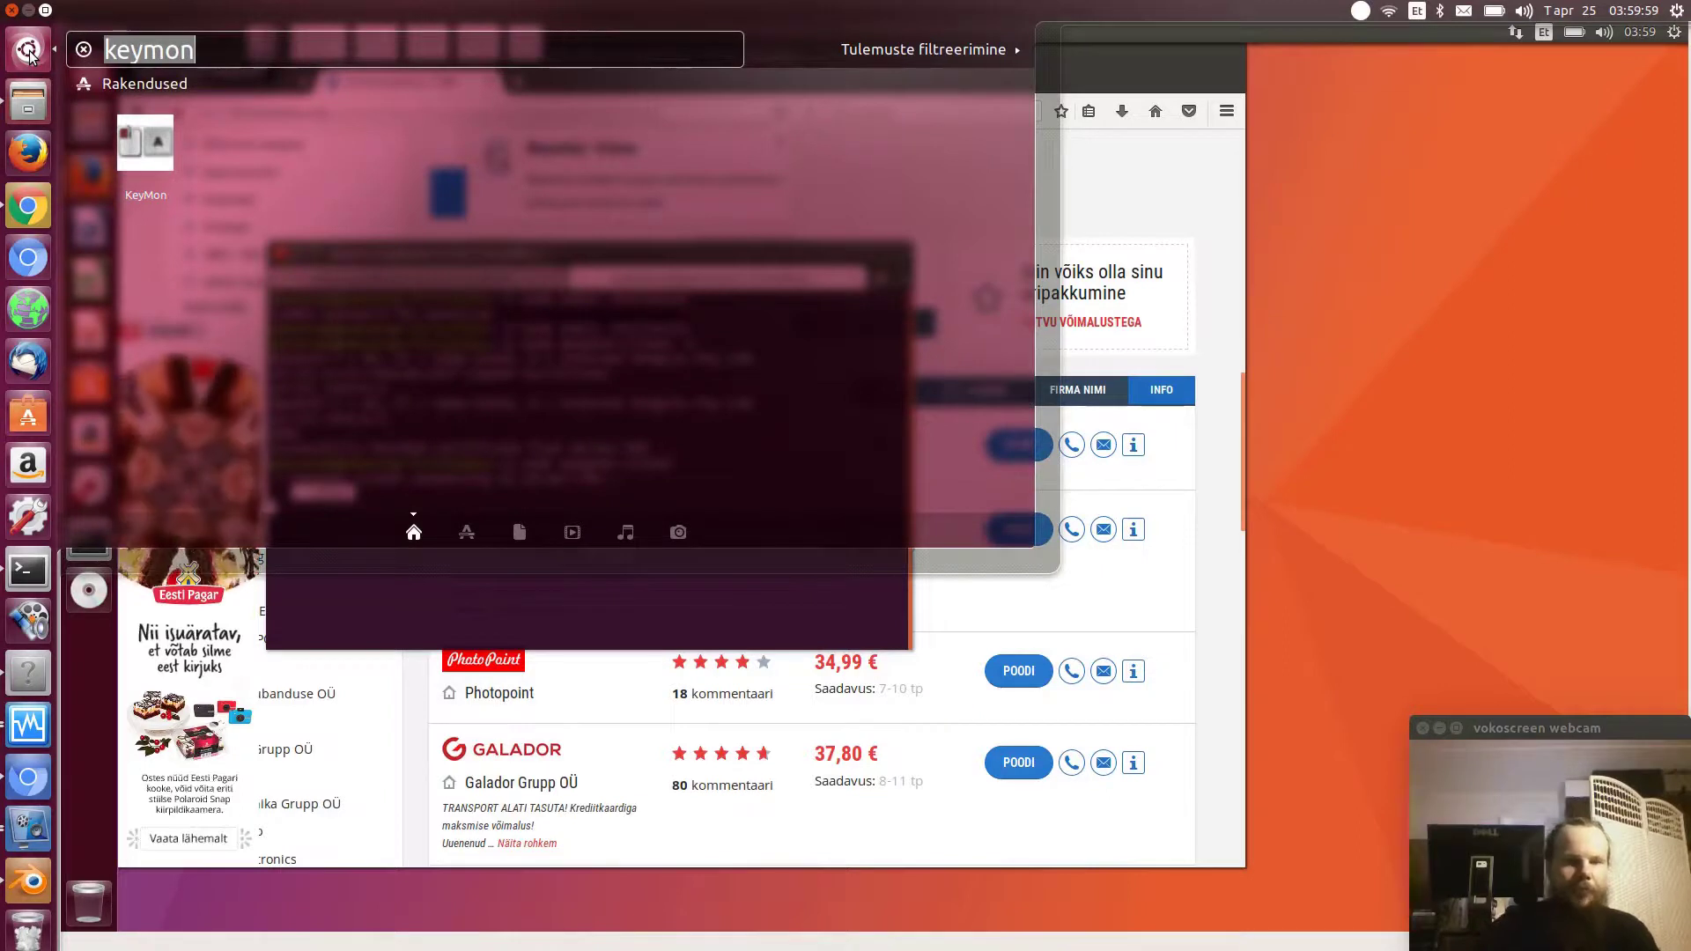
type("epop")
key("Return")
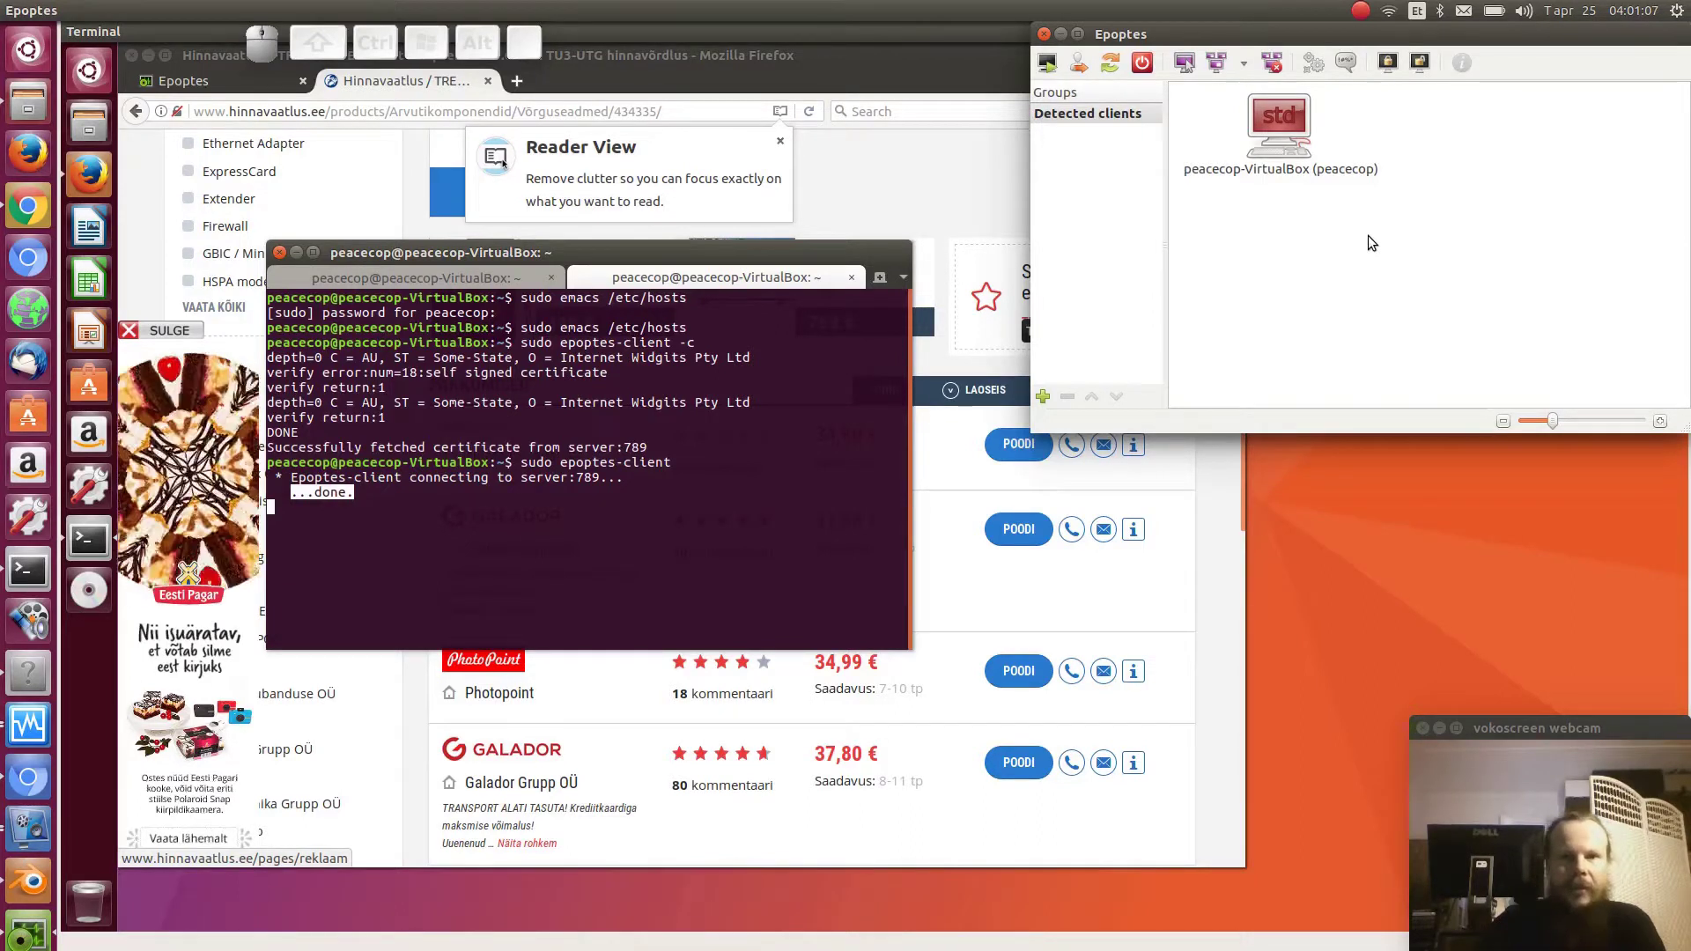
- Open User Accounts in the VM via a 'user' search and unlock it with the administrator password
left_click(89, 70)
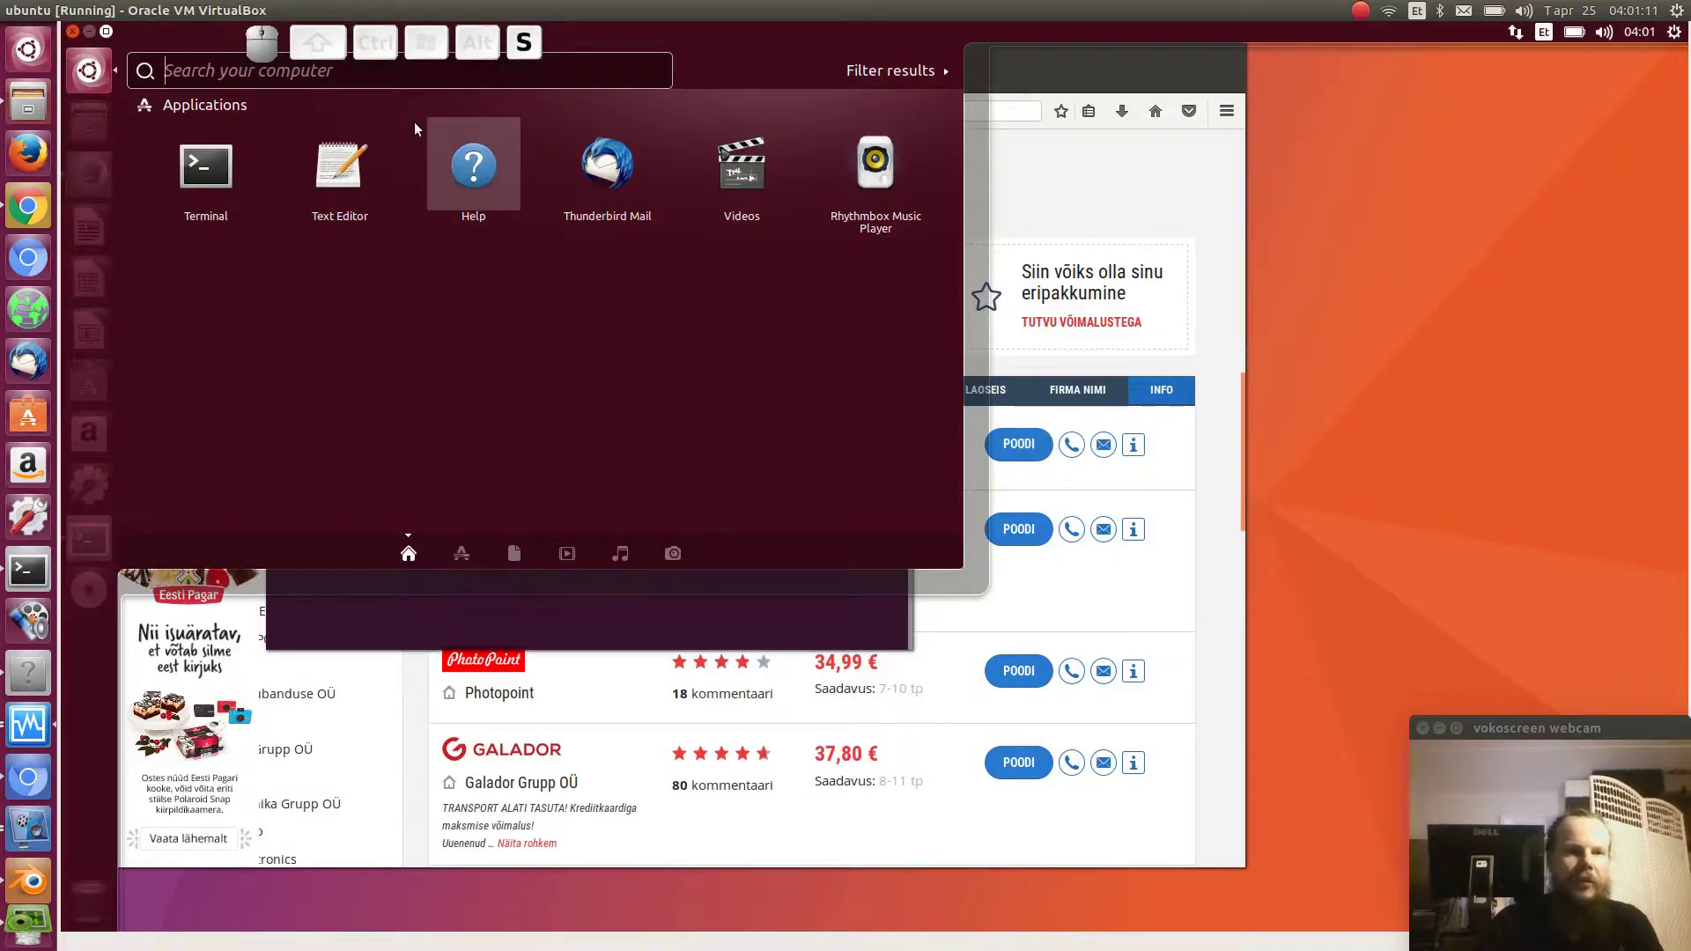
type("user")
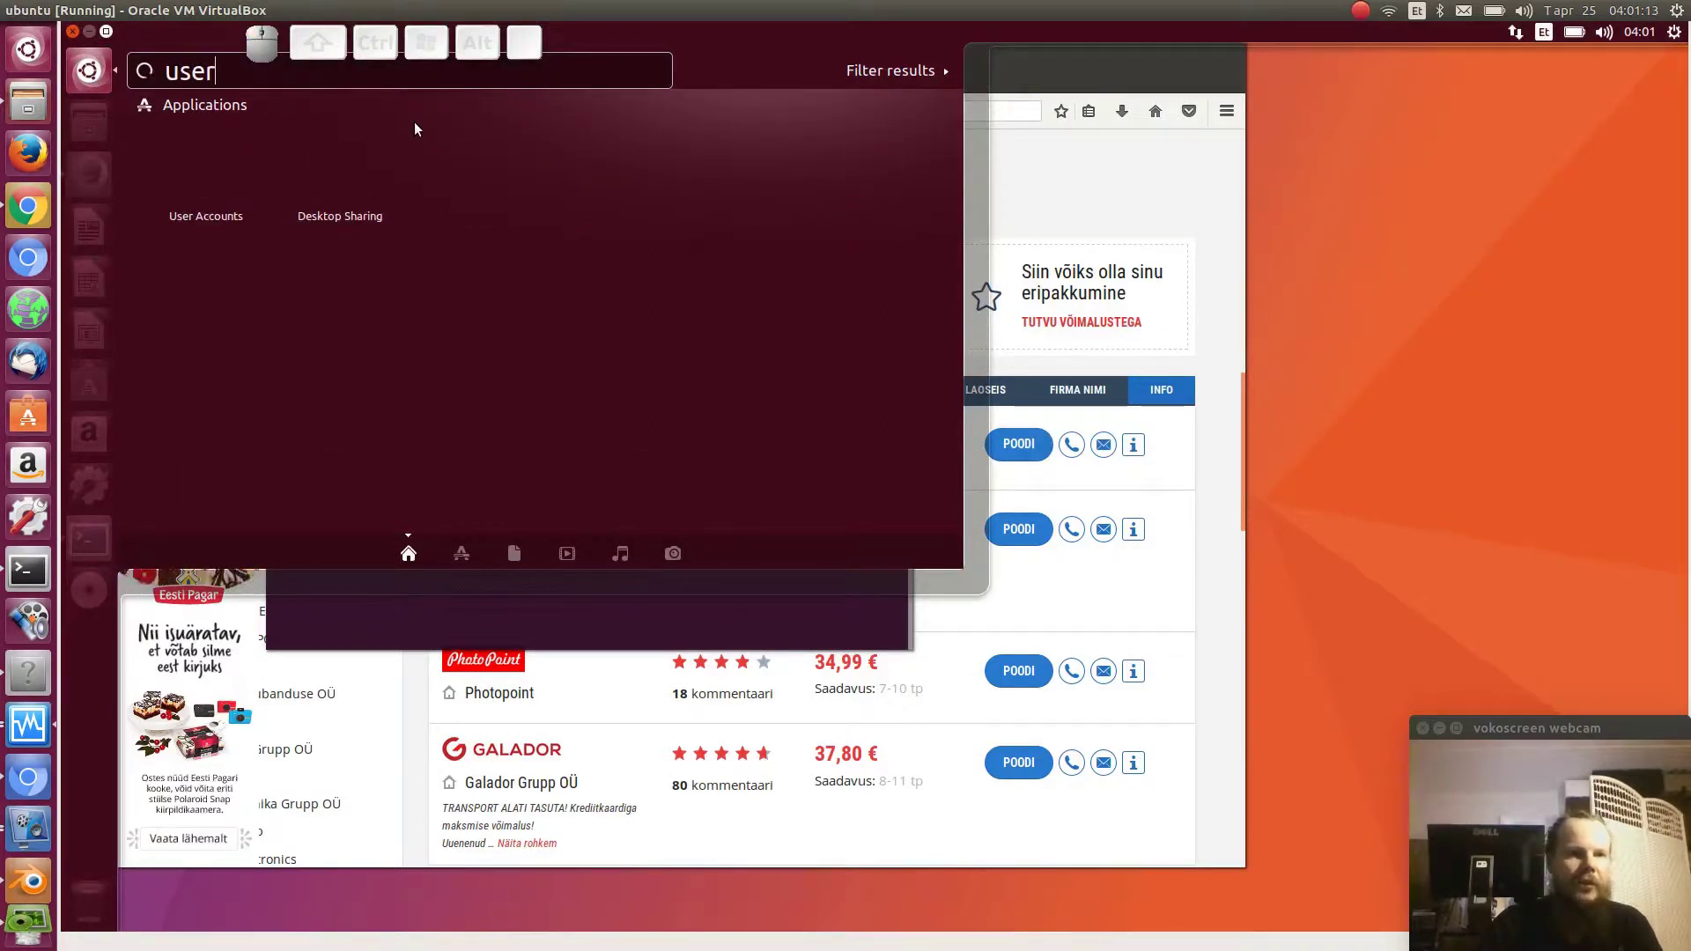
left_click(202, 164)
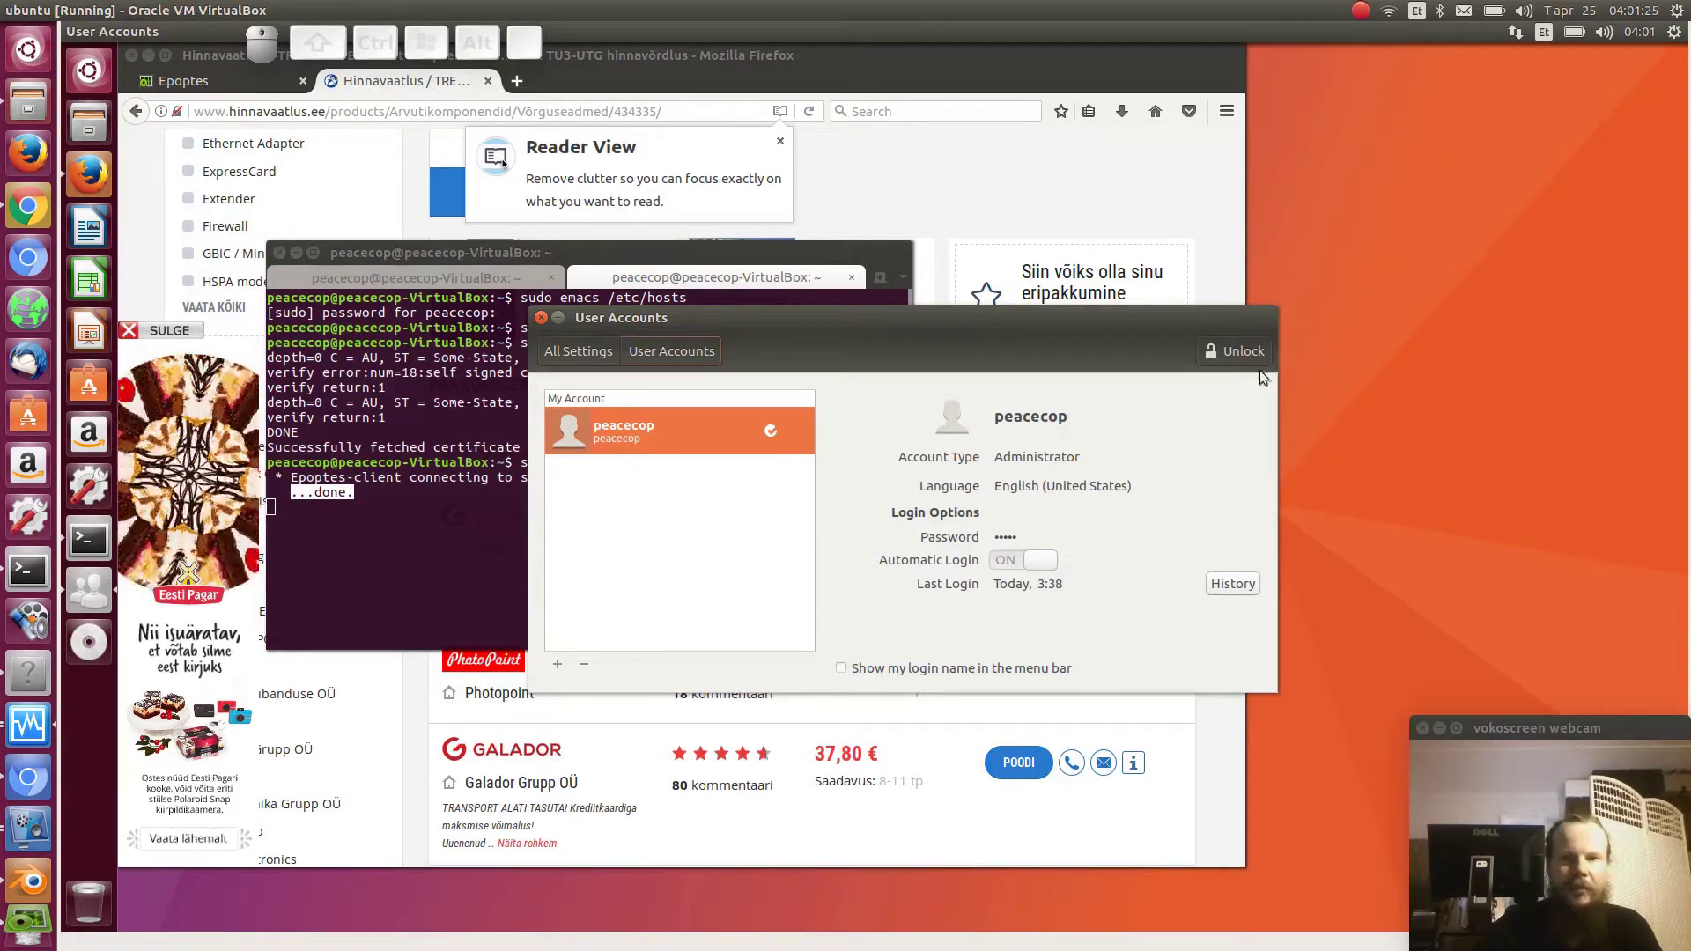
left_click(1242, 351)
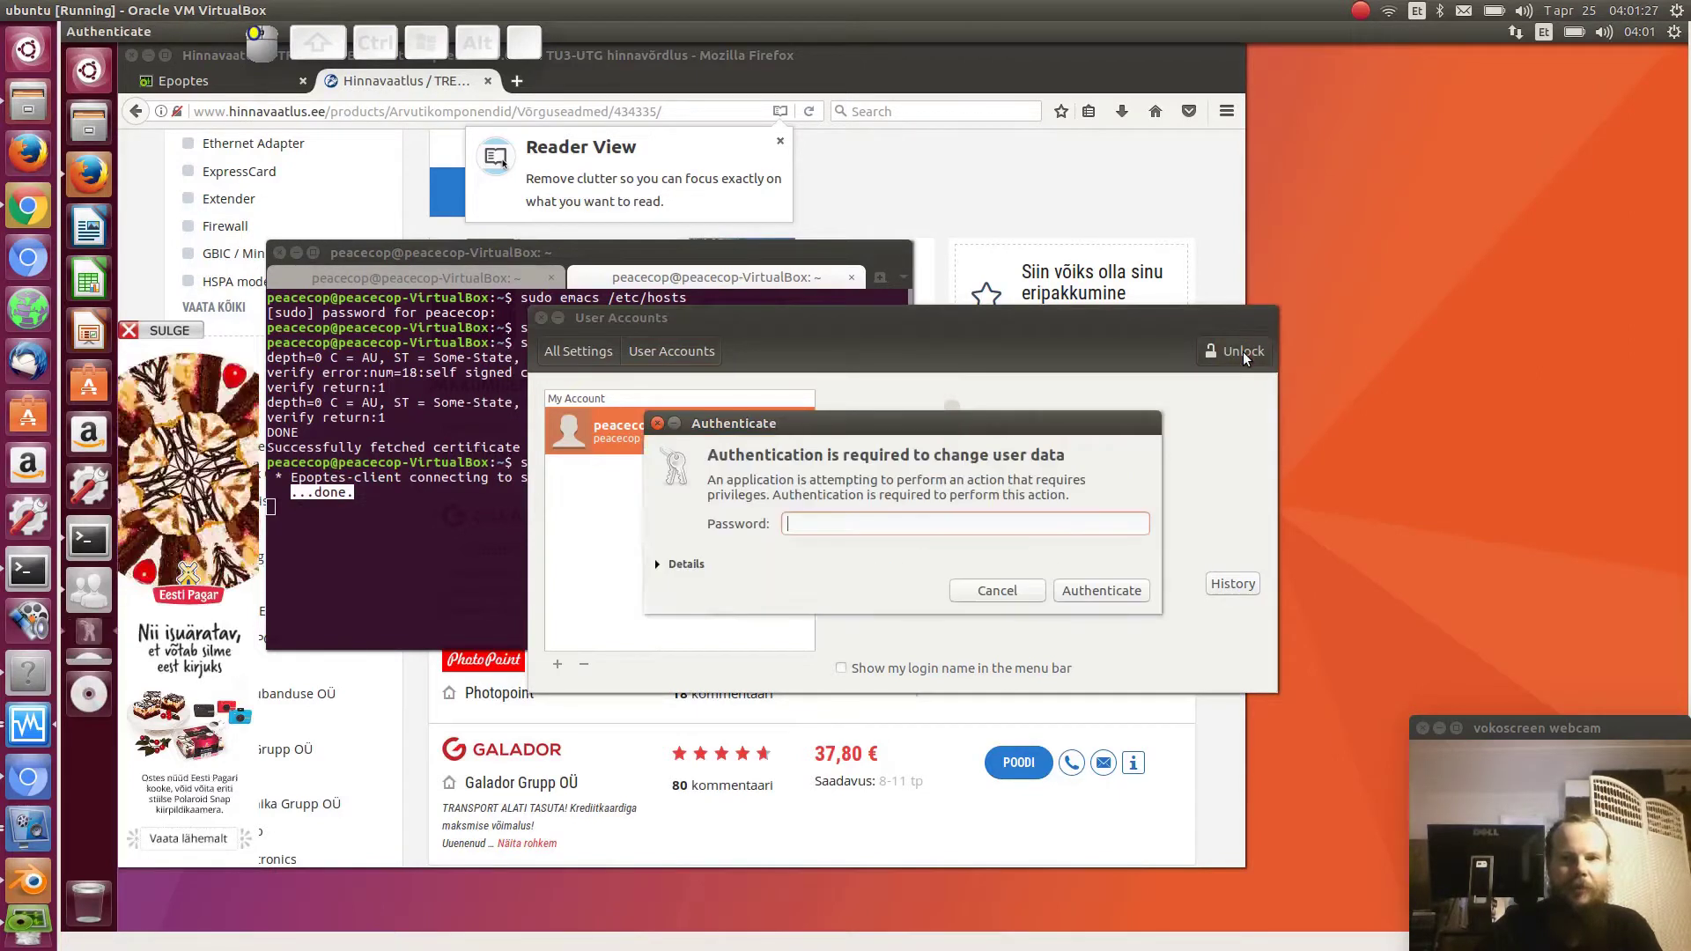
type("********")
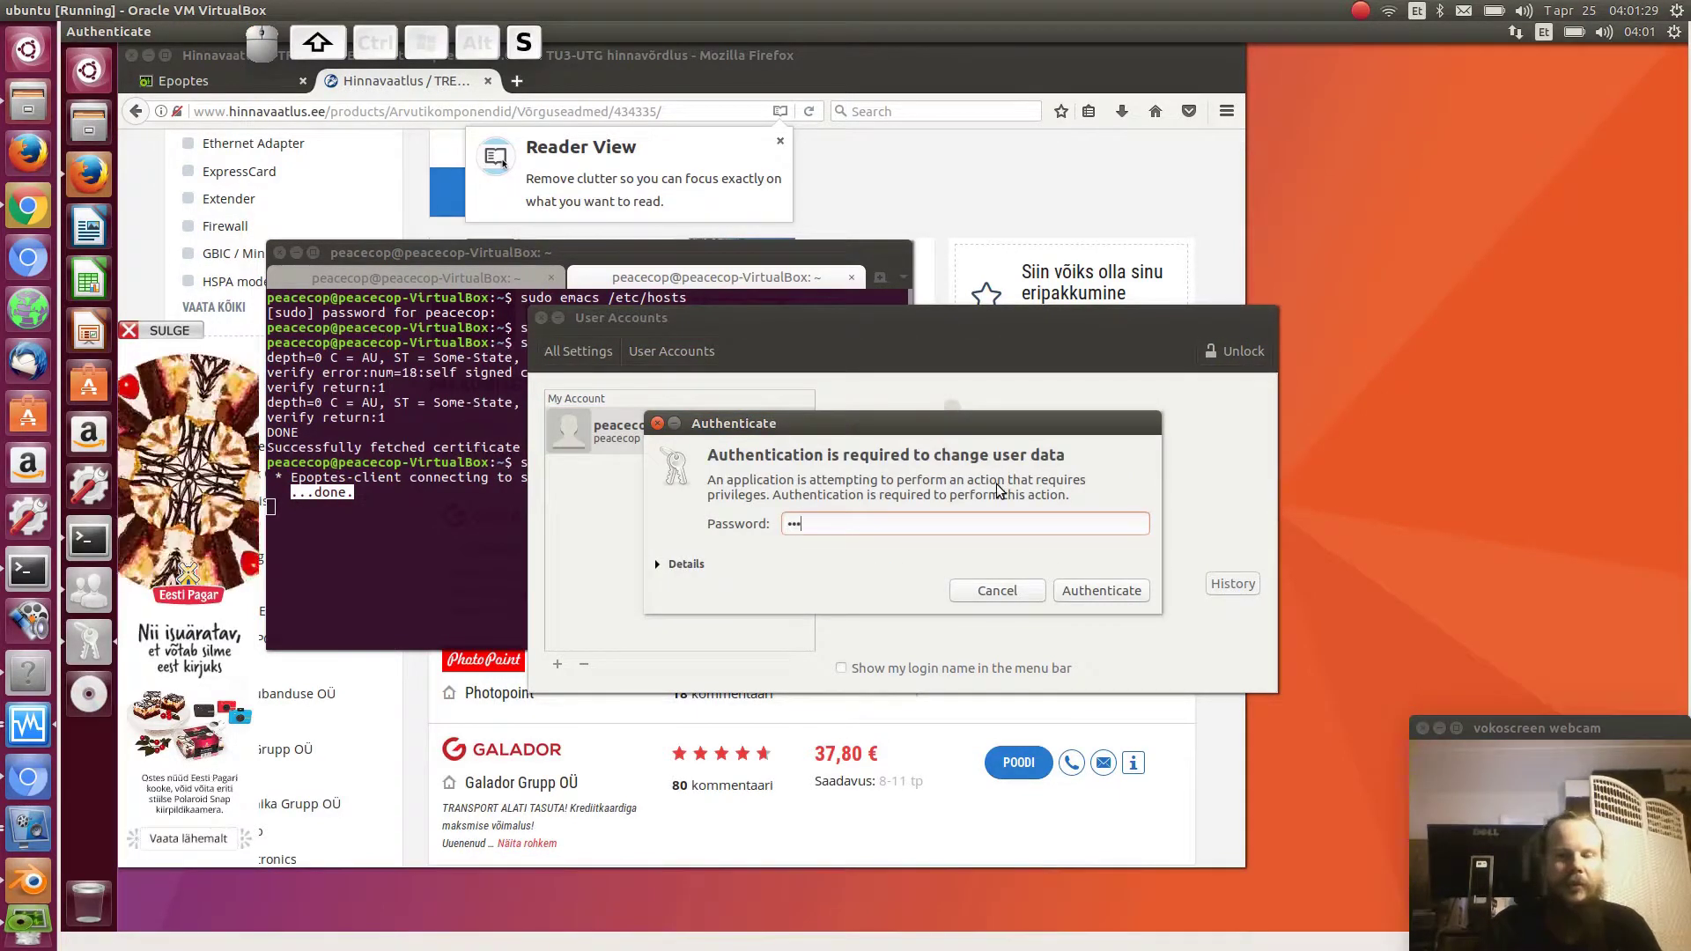
key("Return")
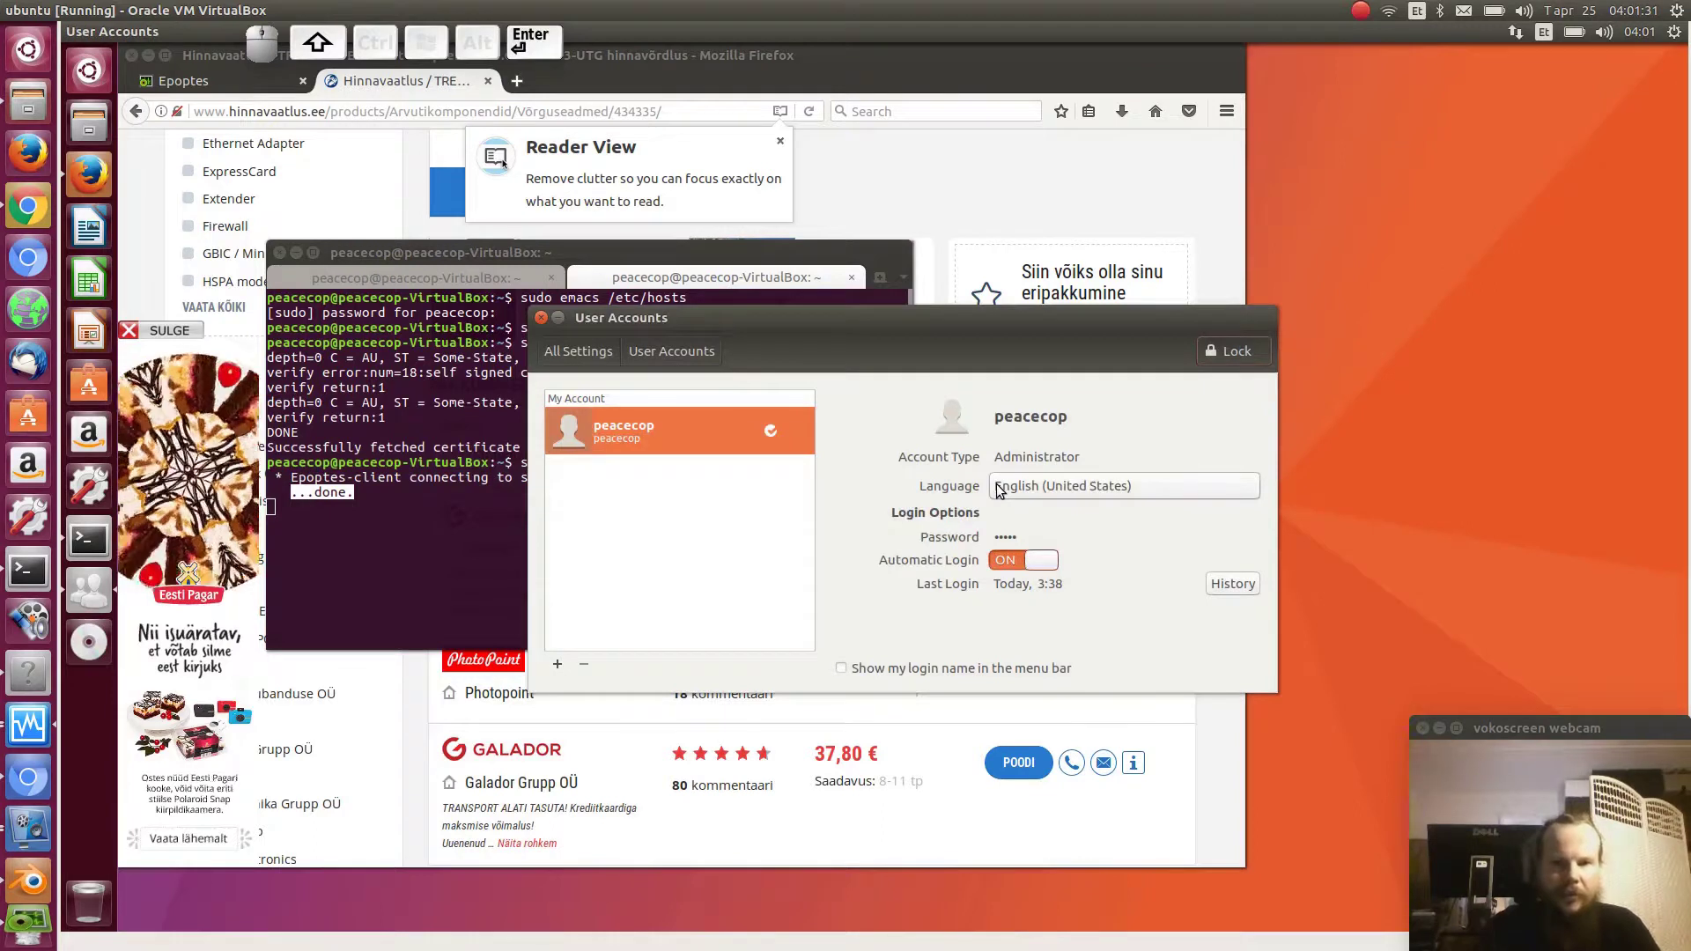
- Add a new Administrator account with the full name 'opilane'
left_click(558, 664)
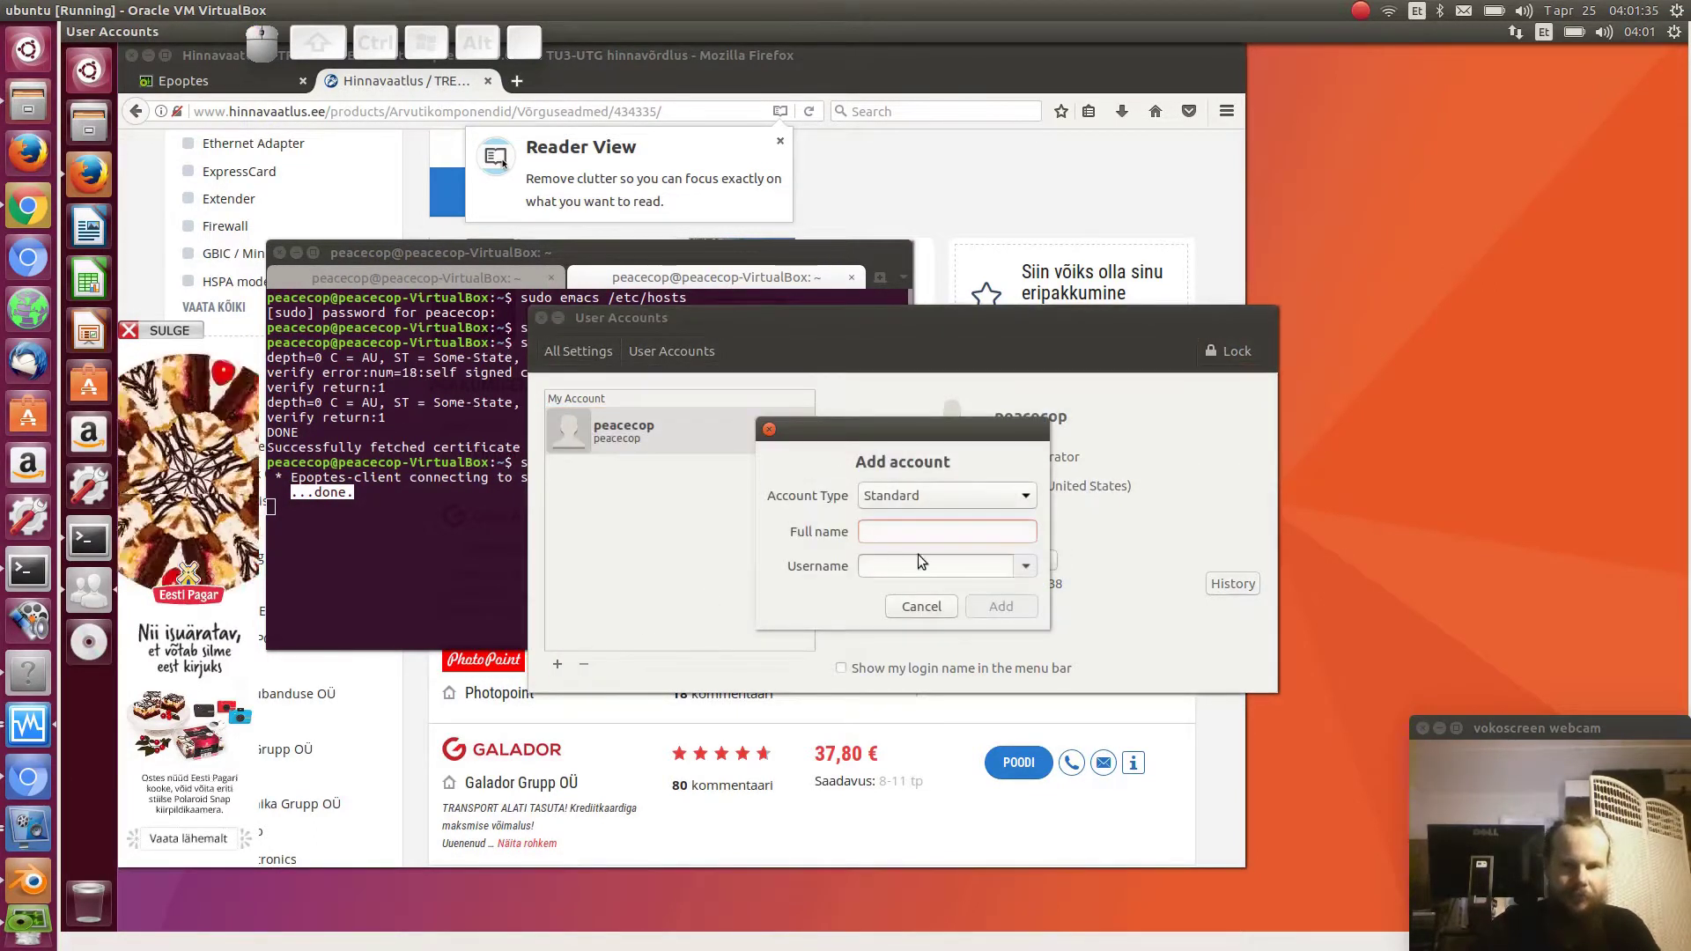
left_click(985, 493)
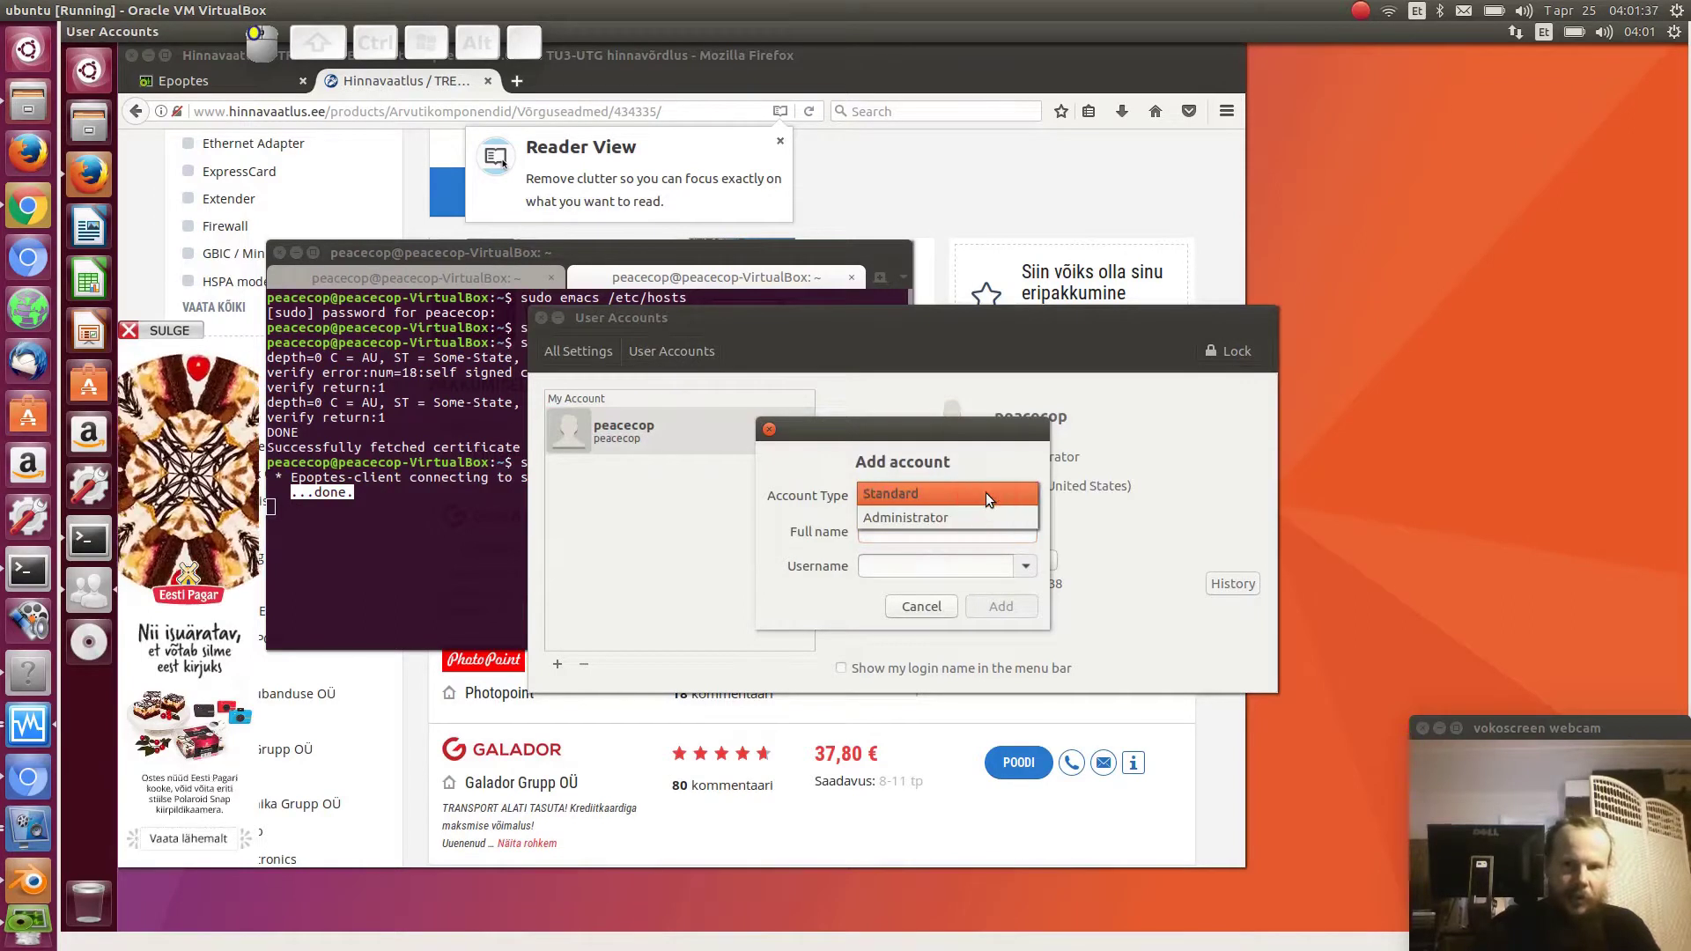
left_click(949, 517)
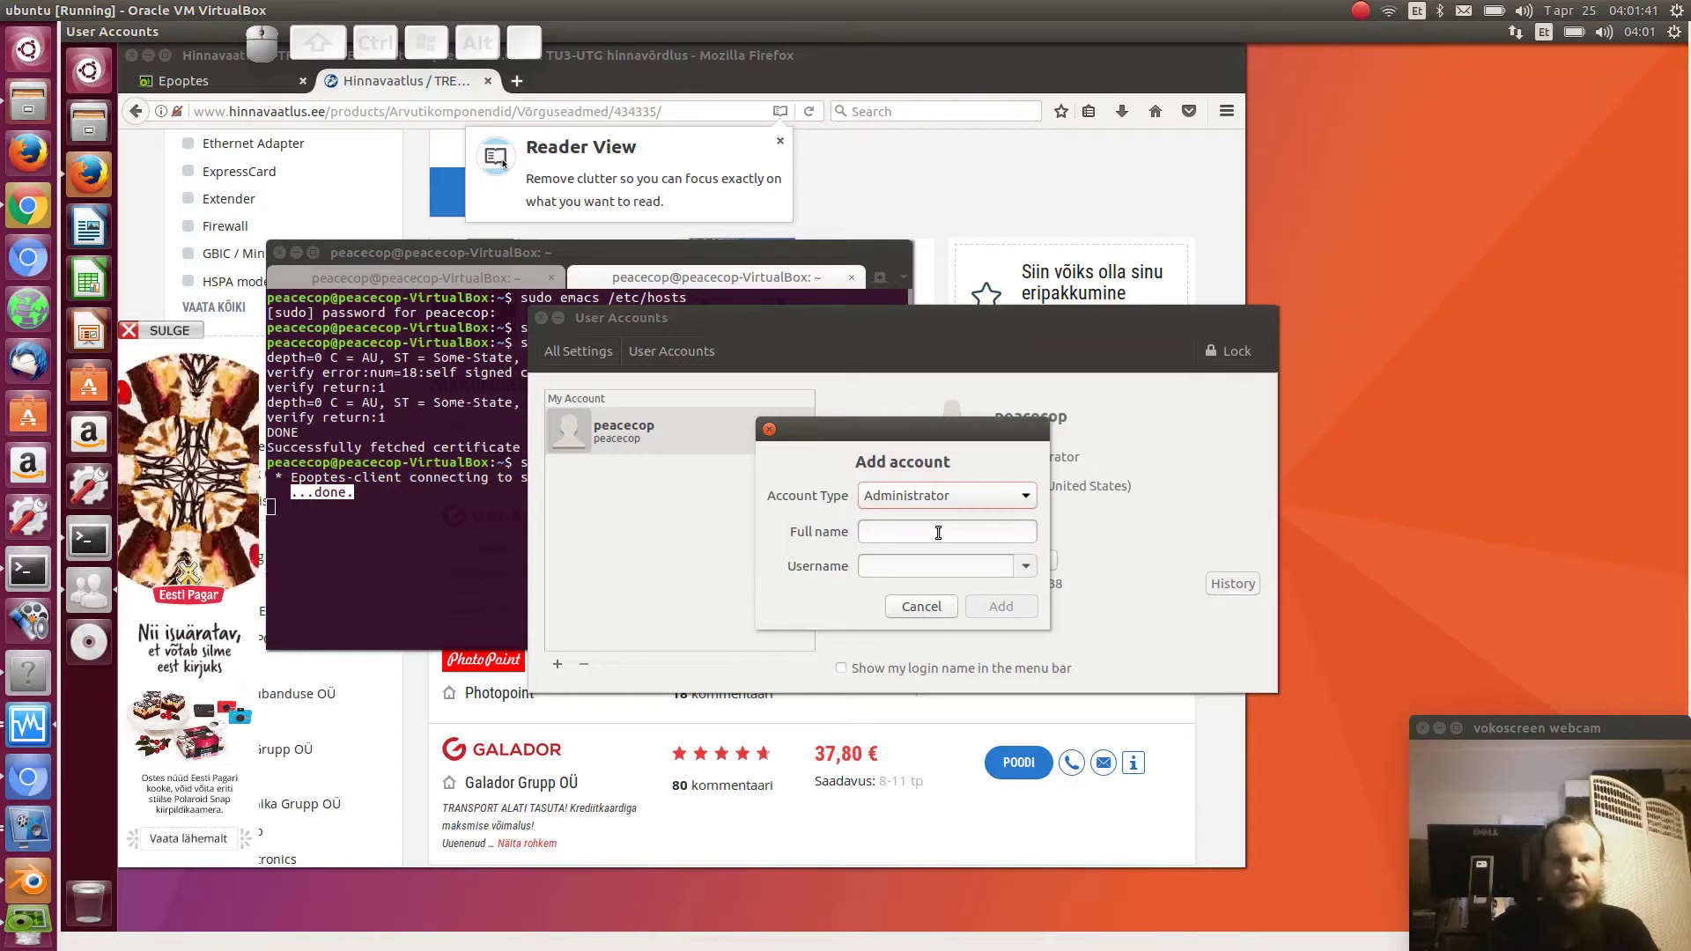
left_click(938, 533)
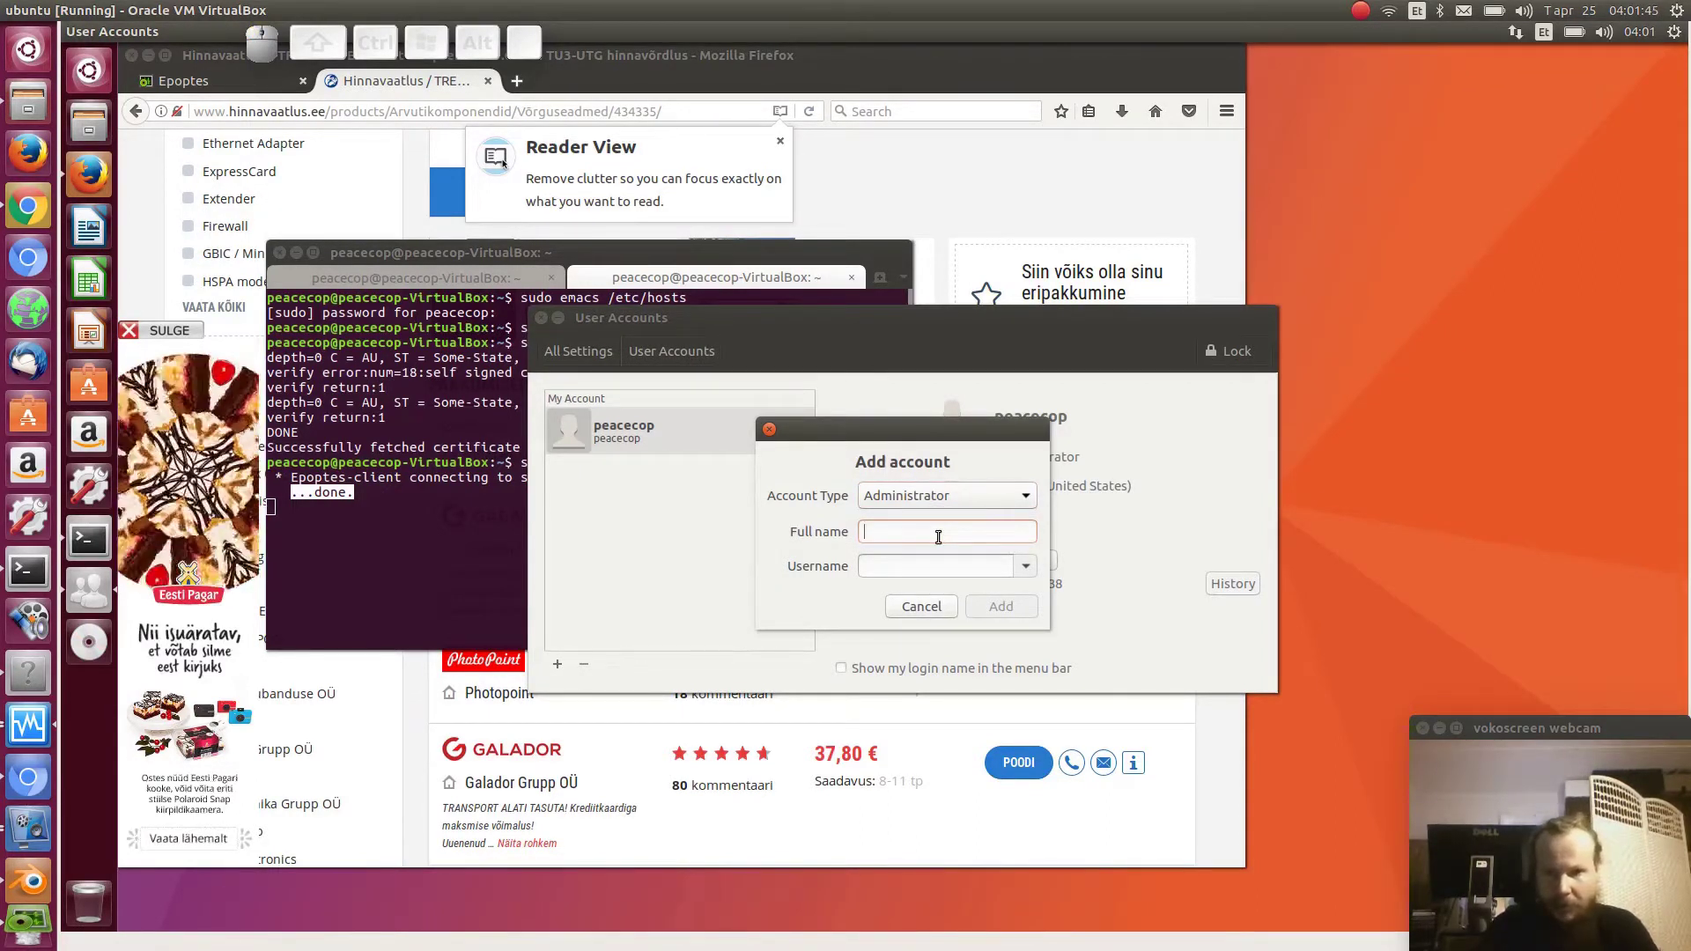
type("opilane")
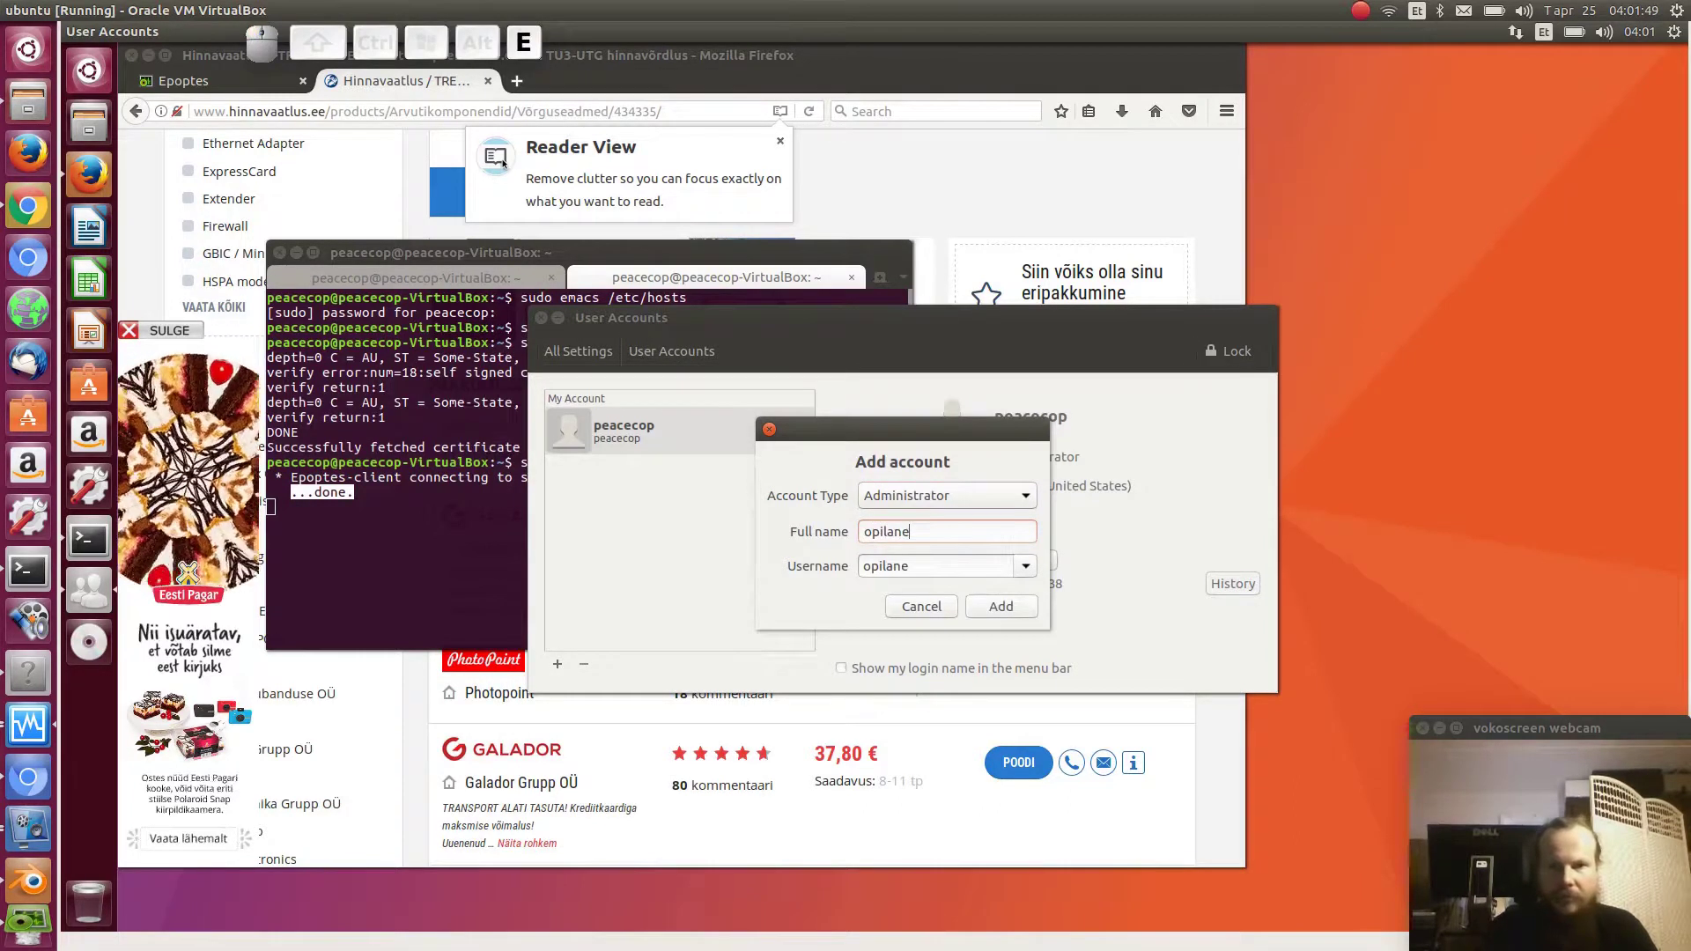
left_click(998, 606)
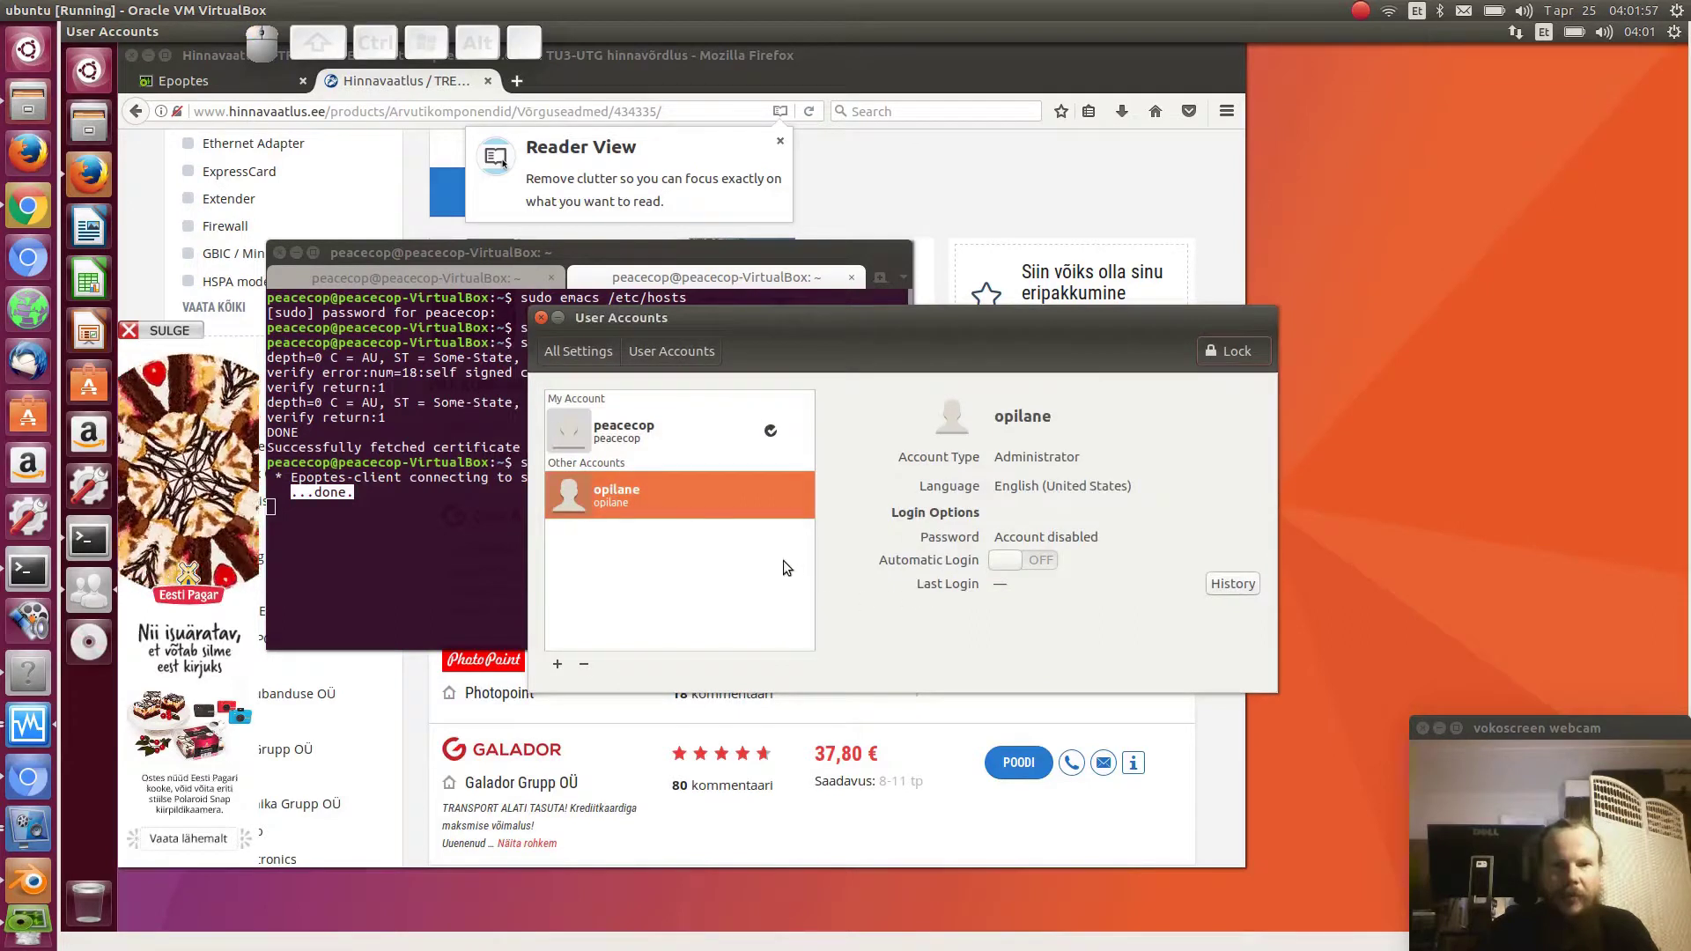
- Enter and confirm a new password for opilane, retyping the new password entry several times
left_click(1044, 537)
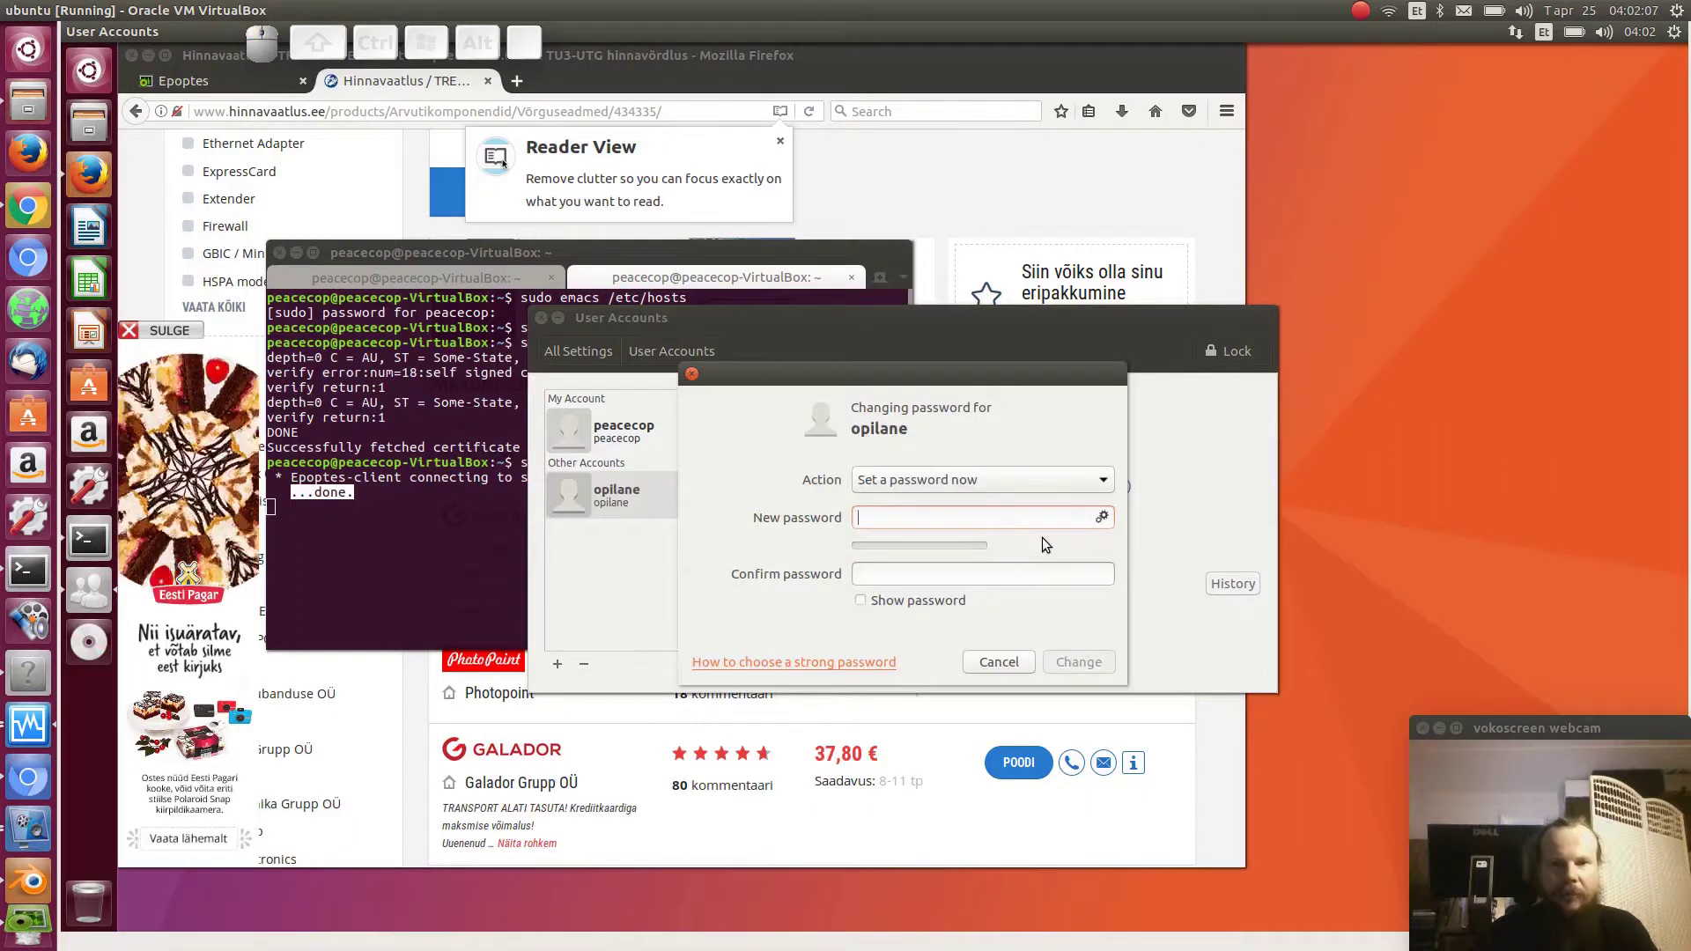
type("P")
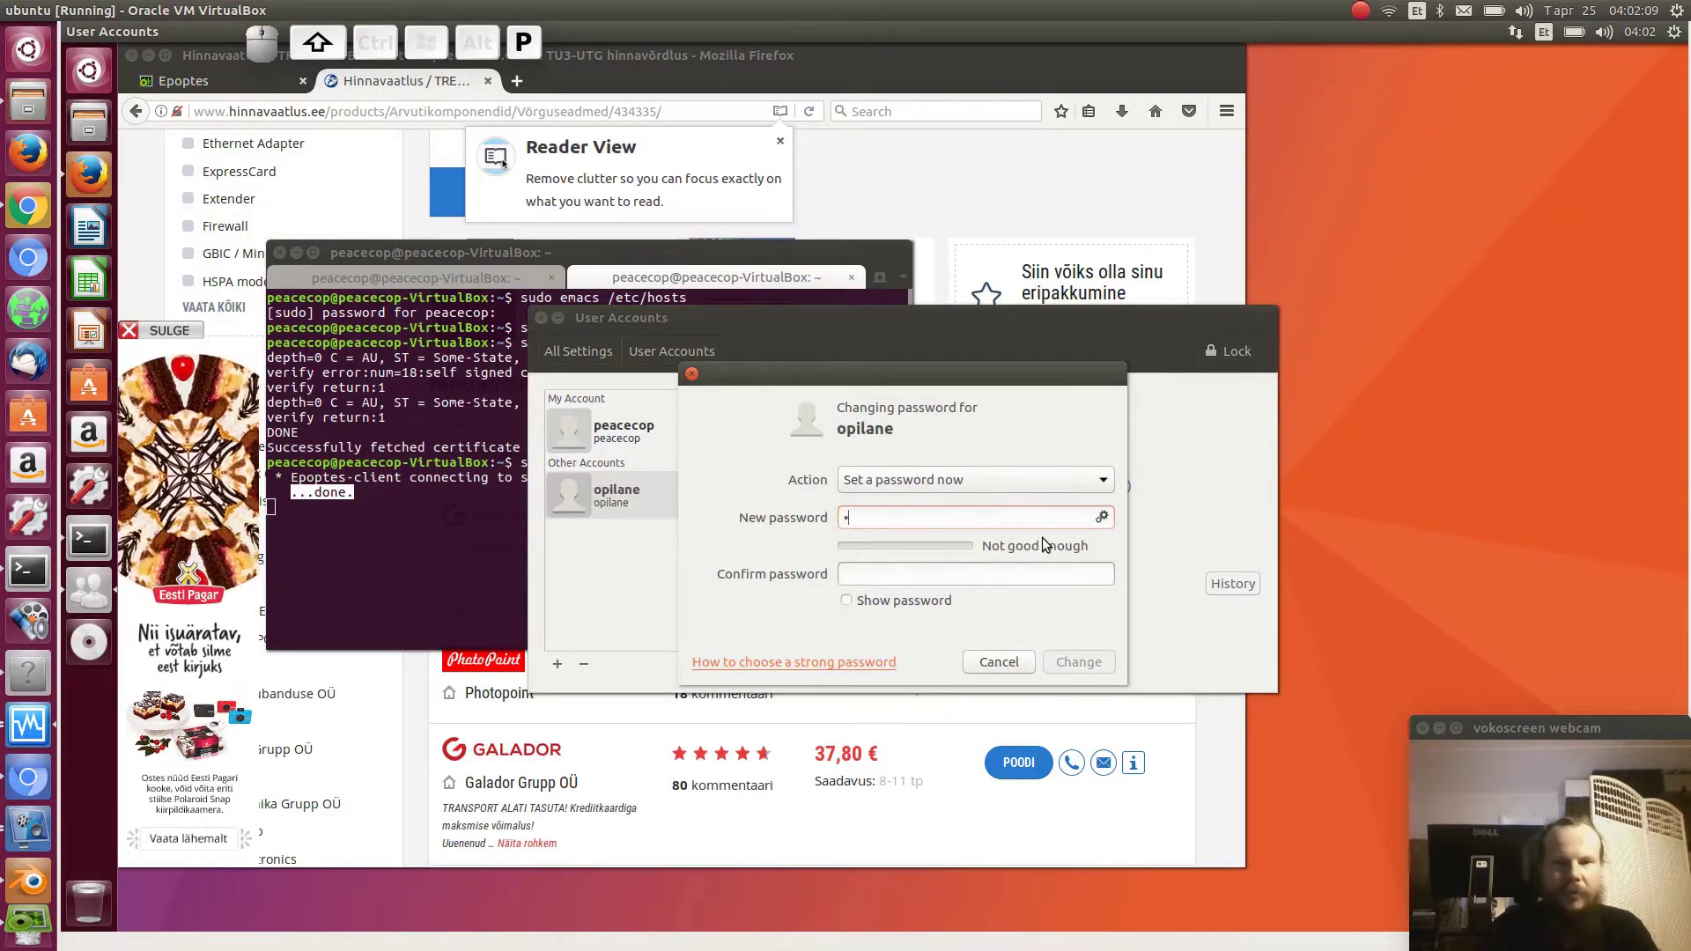
type("assword")
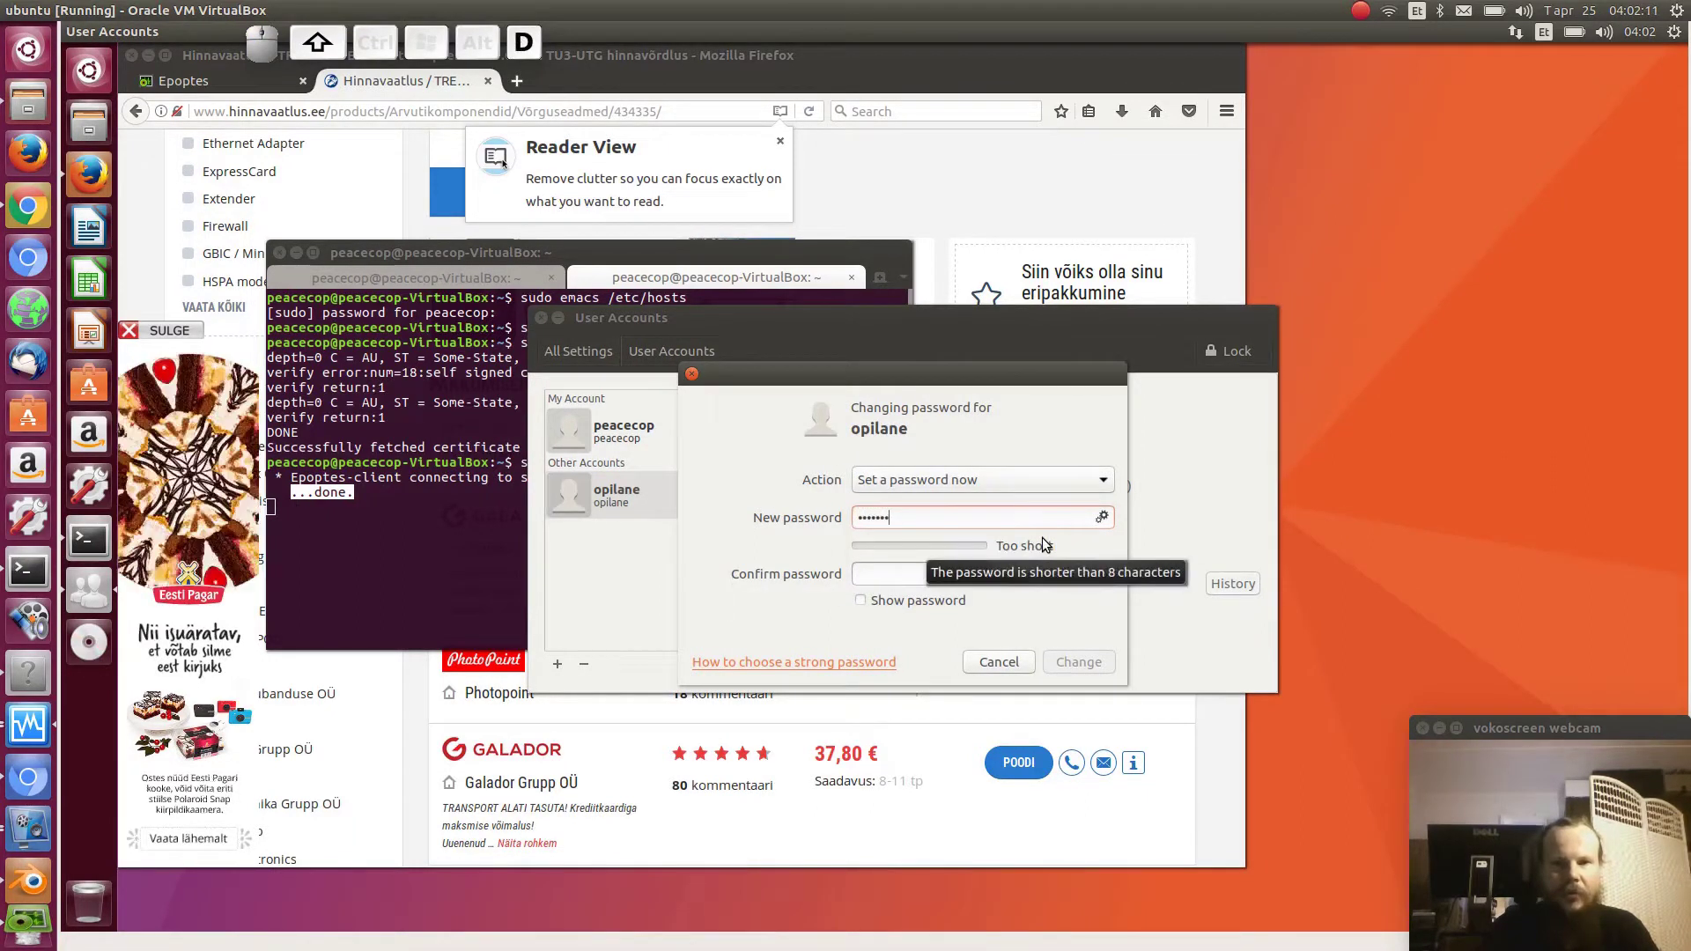
key("Tab")
type("Passwor")
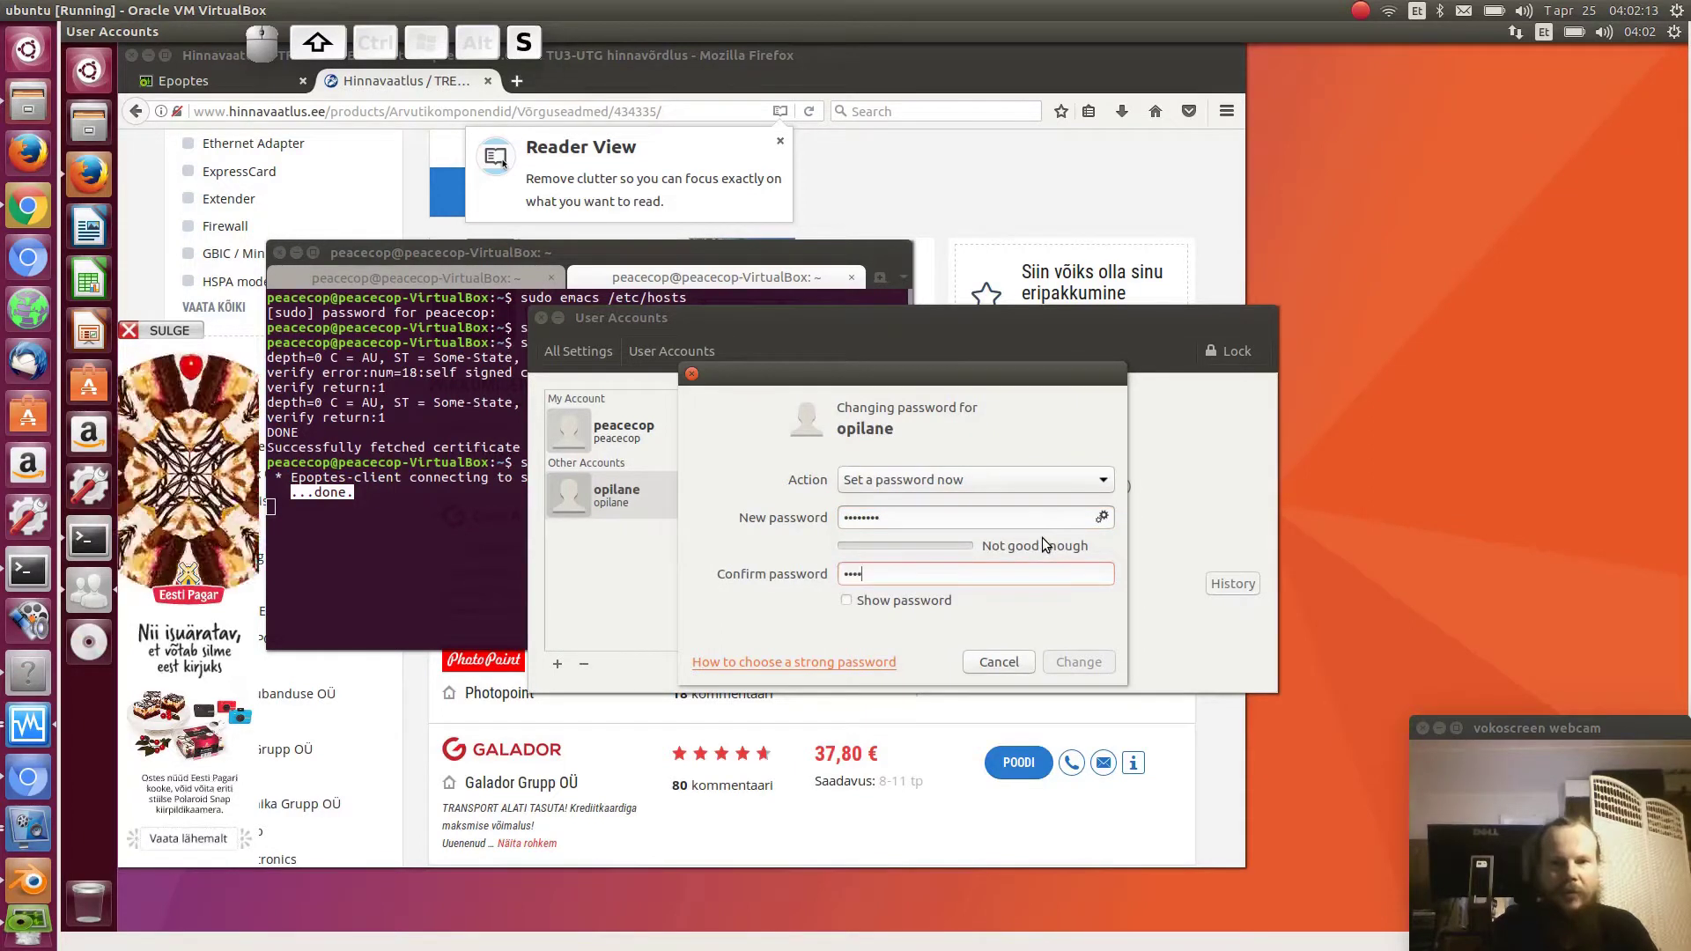
type("d")
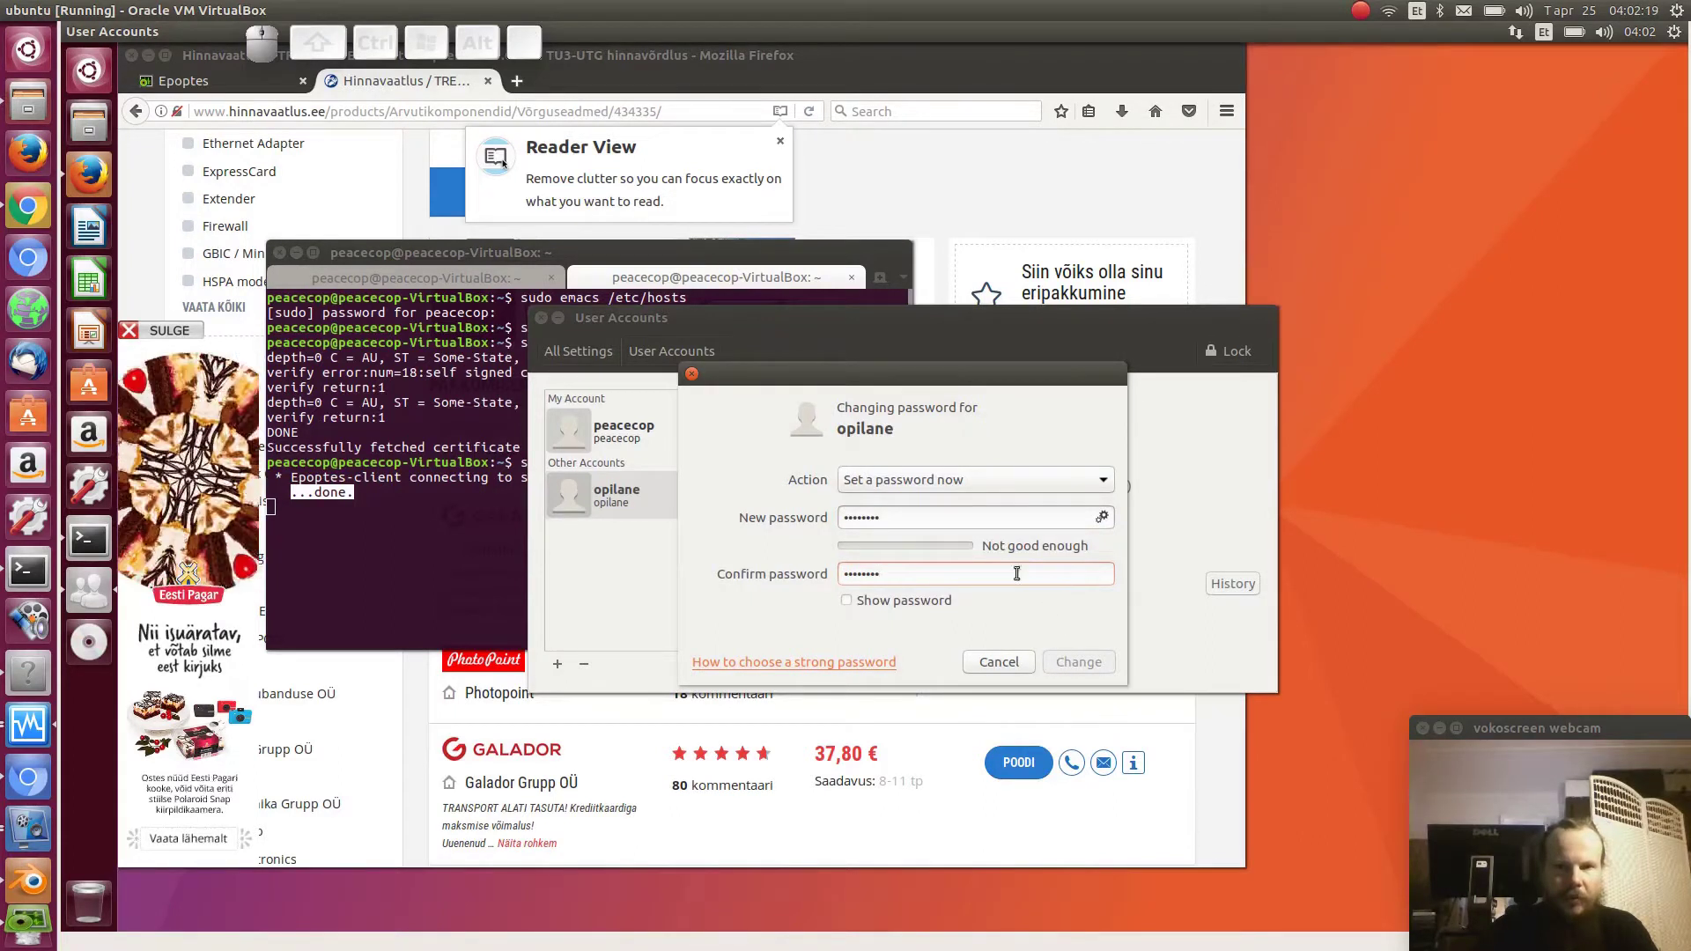
double_click(902, 517)
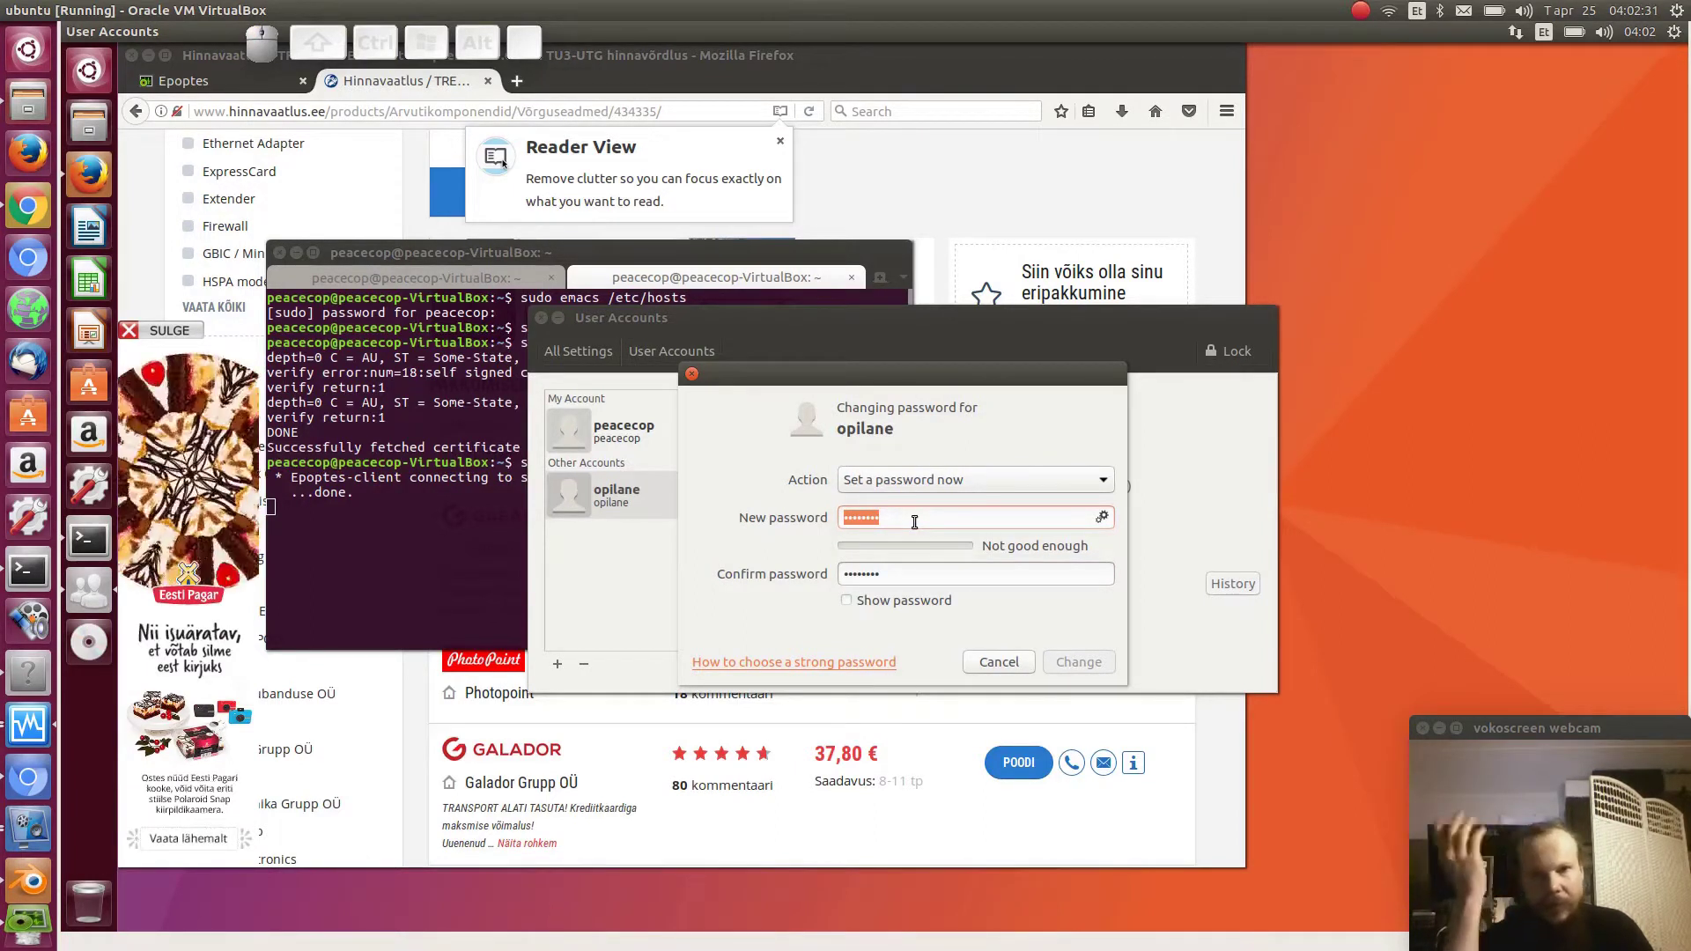
type("PASSWORD")
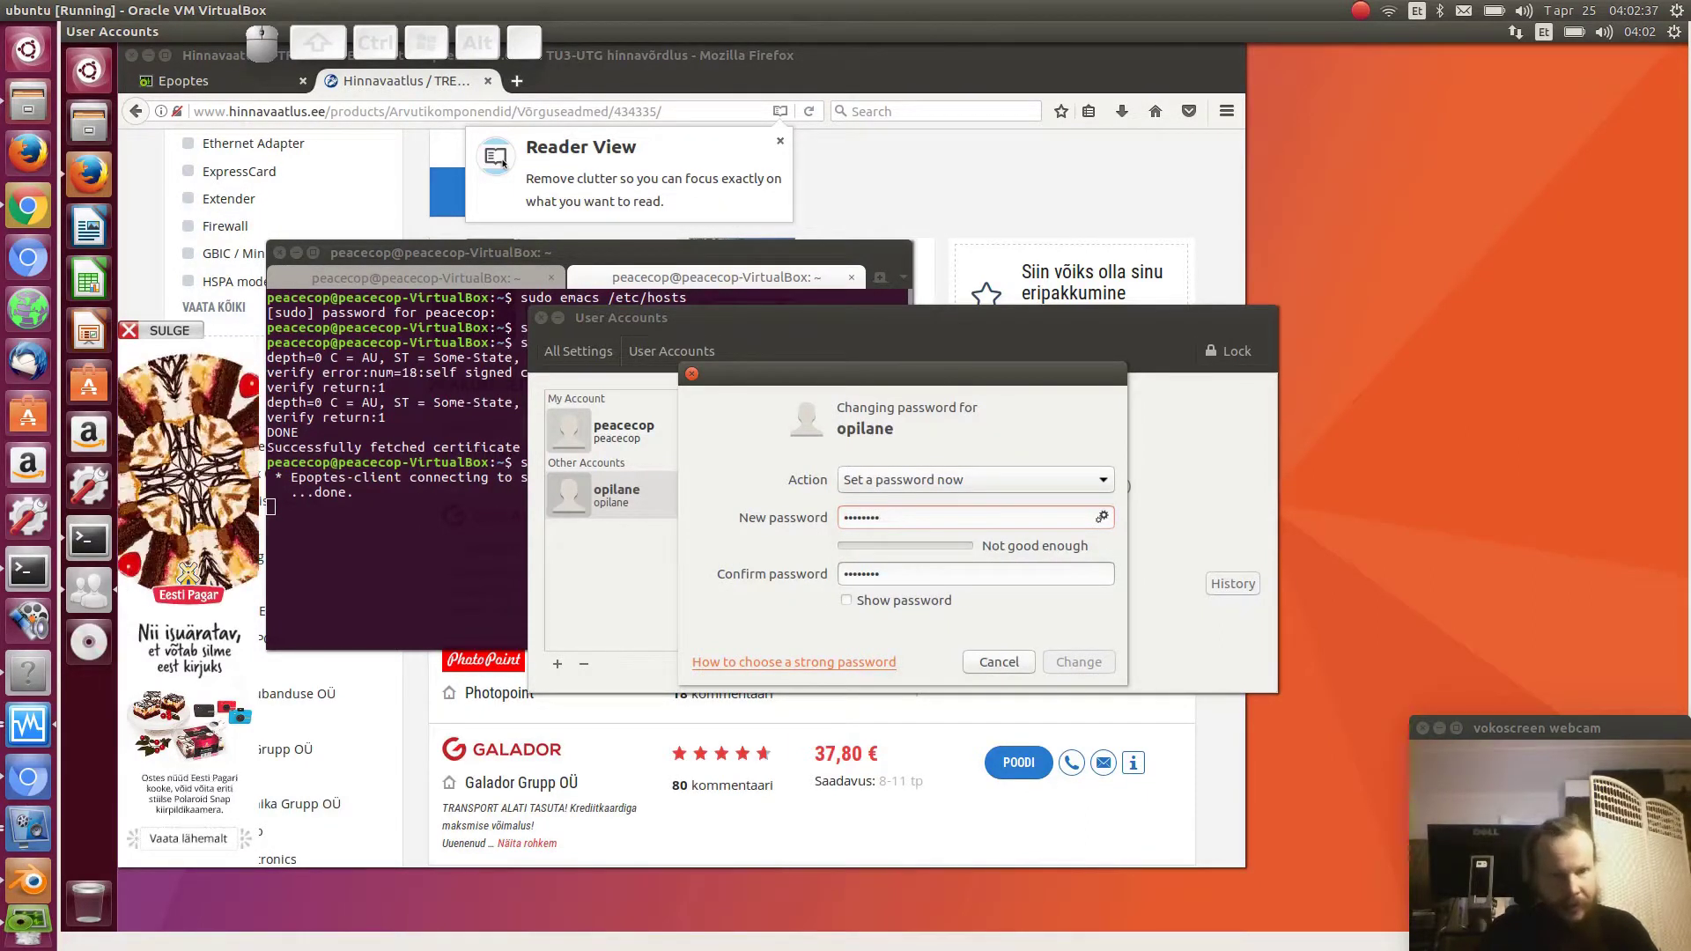
key("ctrl+a")
key("BackSpace")
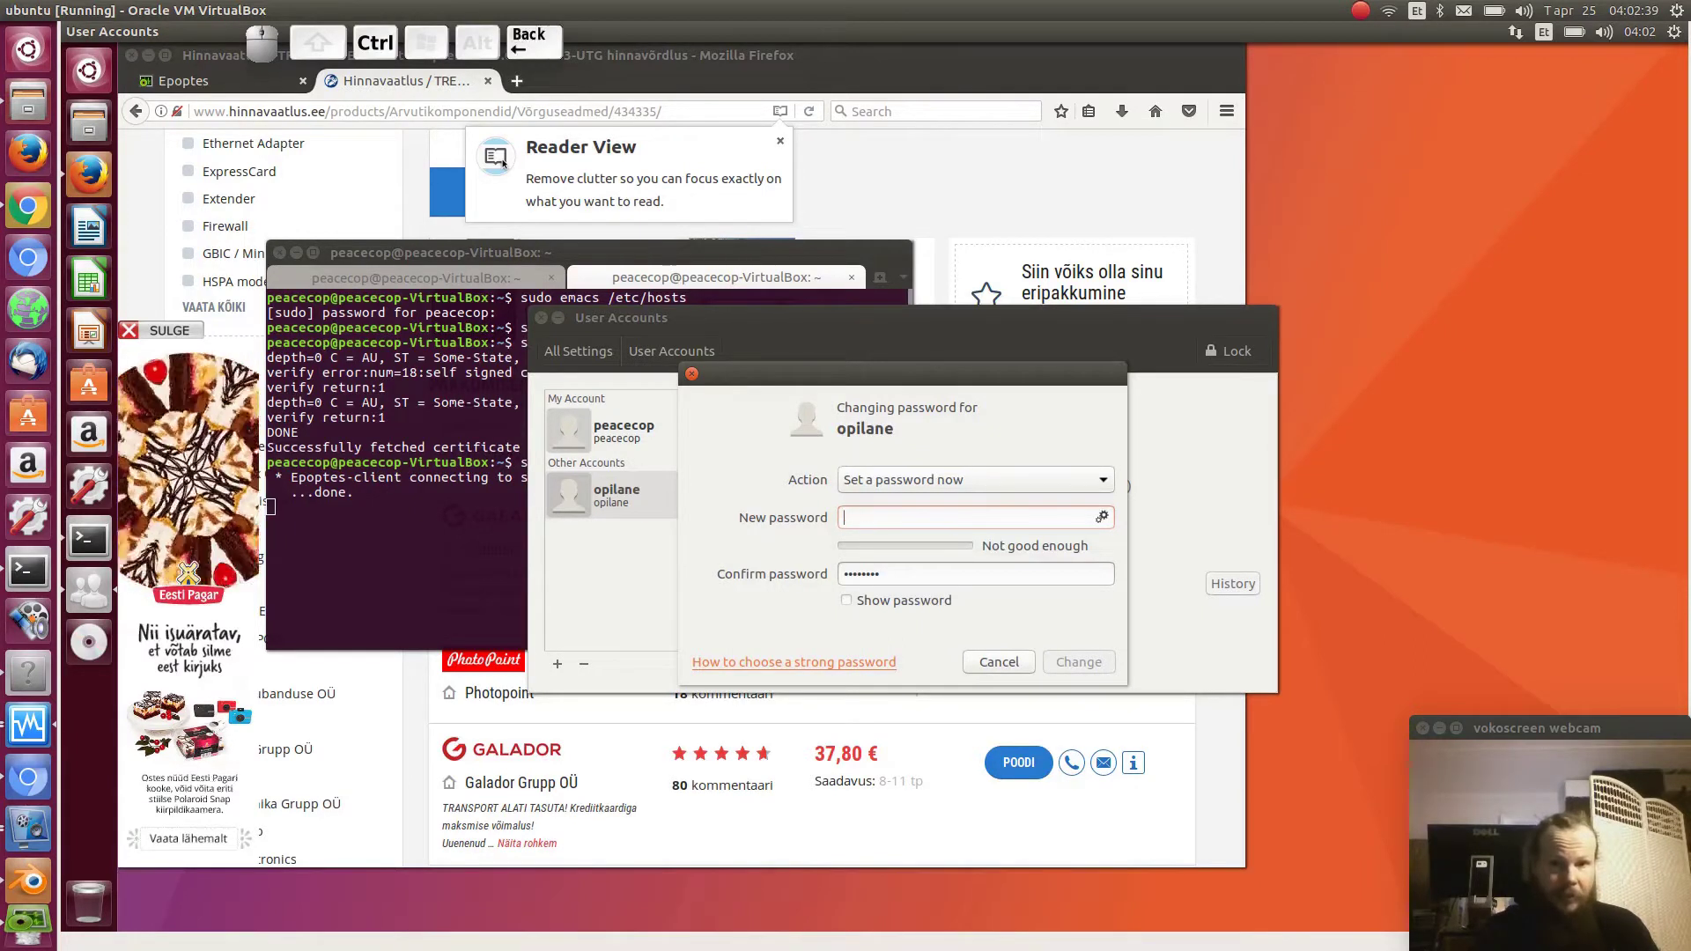
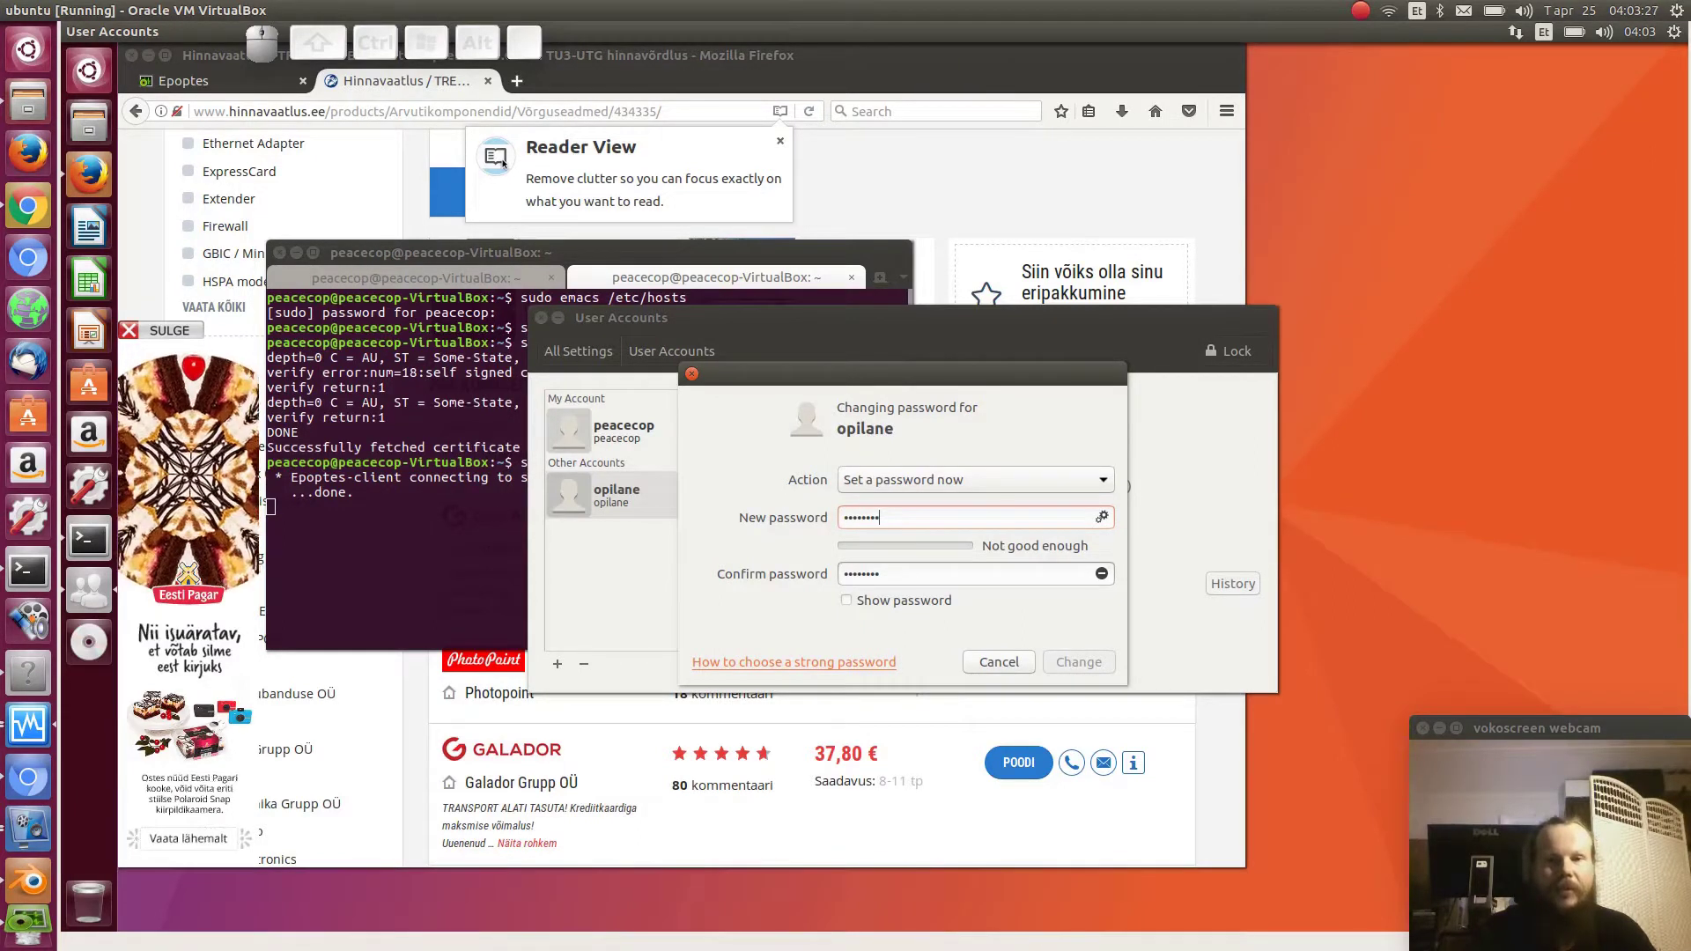
- Replace it with a final password and its confirmation, apply the change, and close User Accounts
key("ctrl")
key("ctrl+BackSpace")
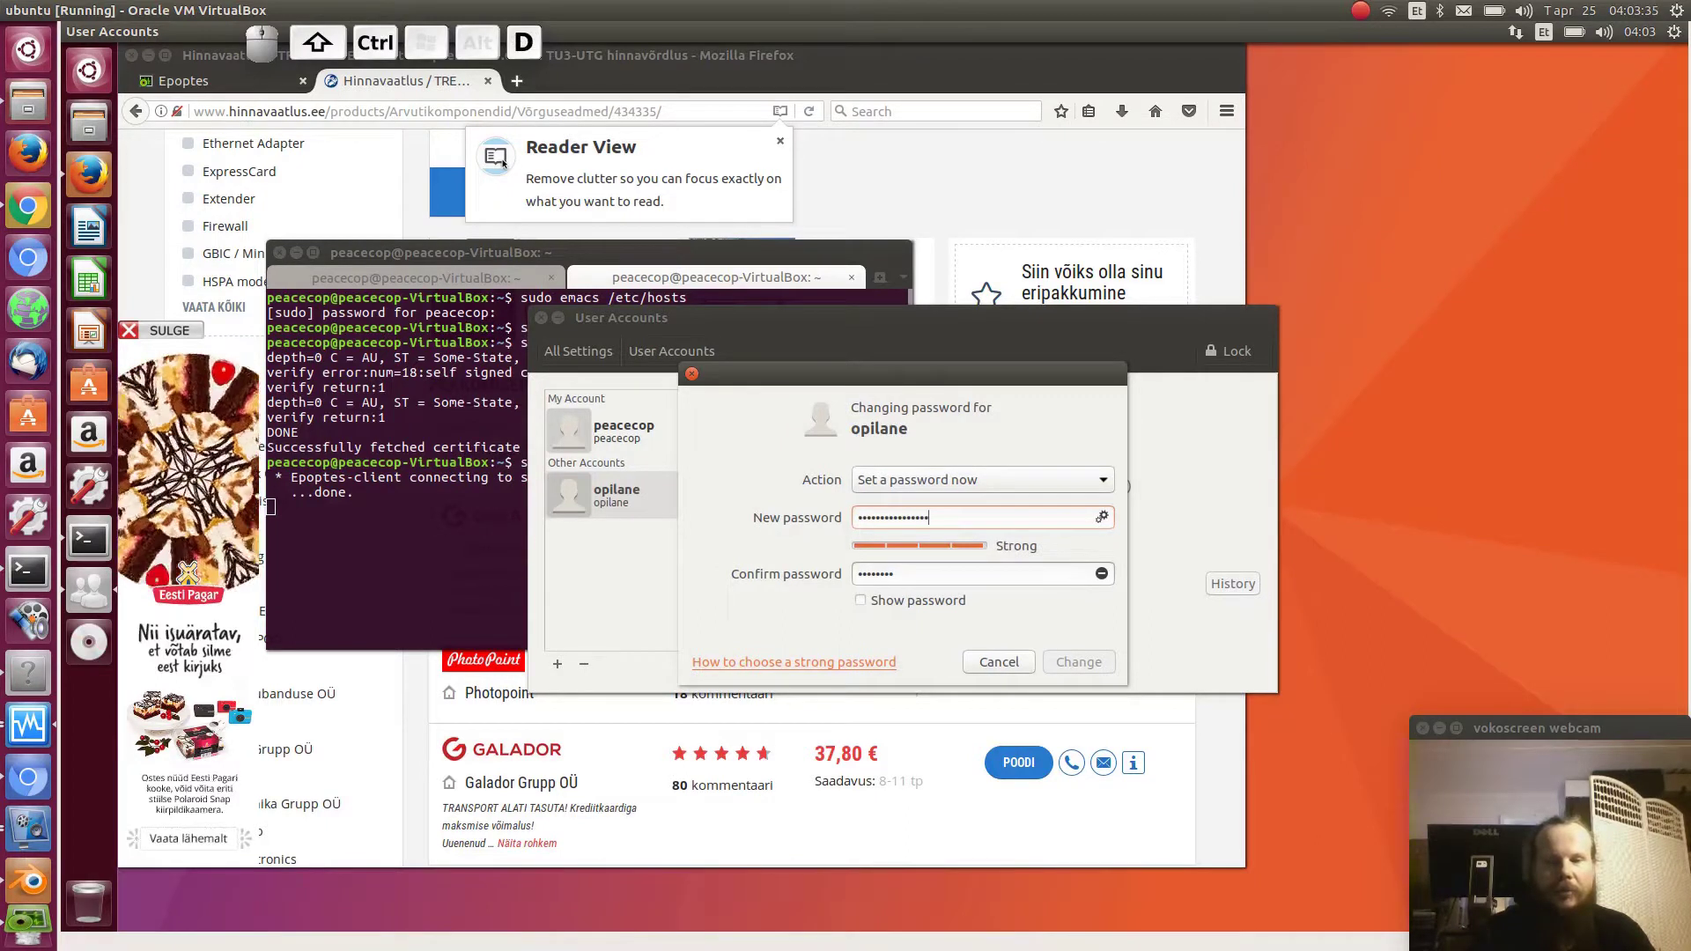
key("Tab")
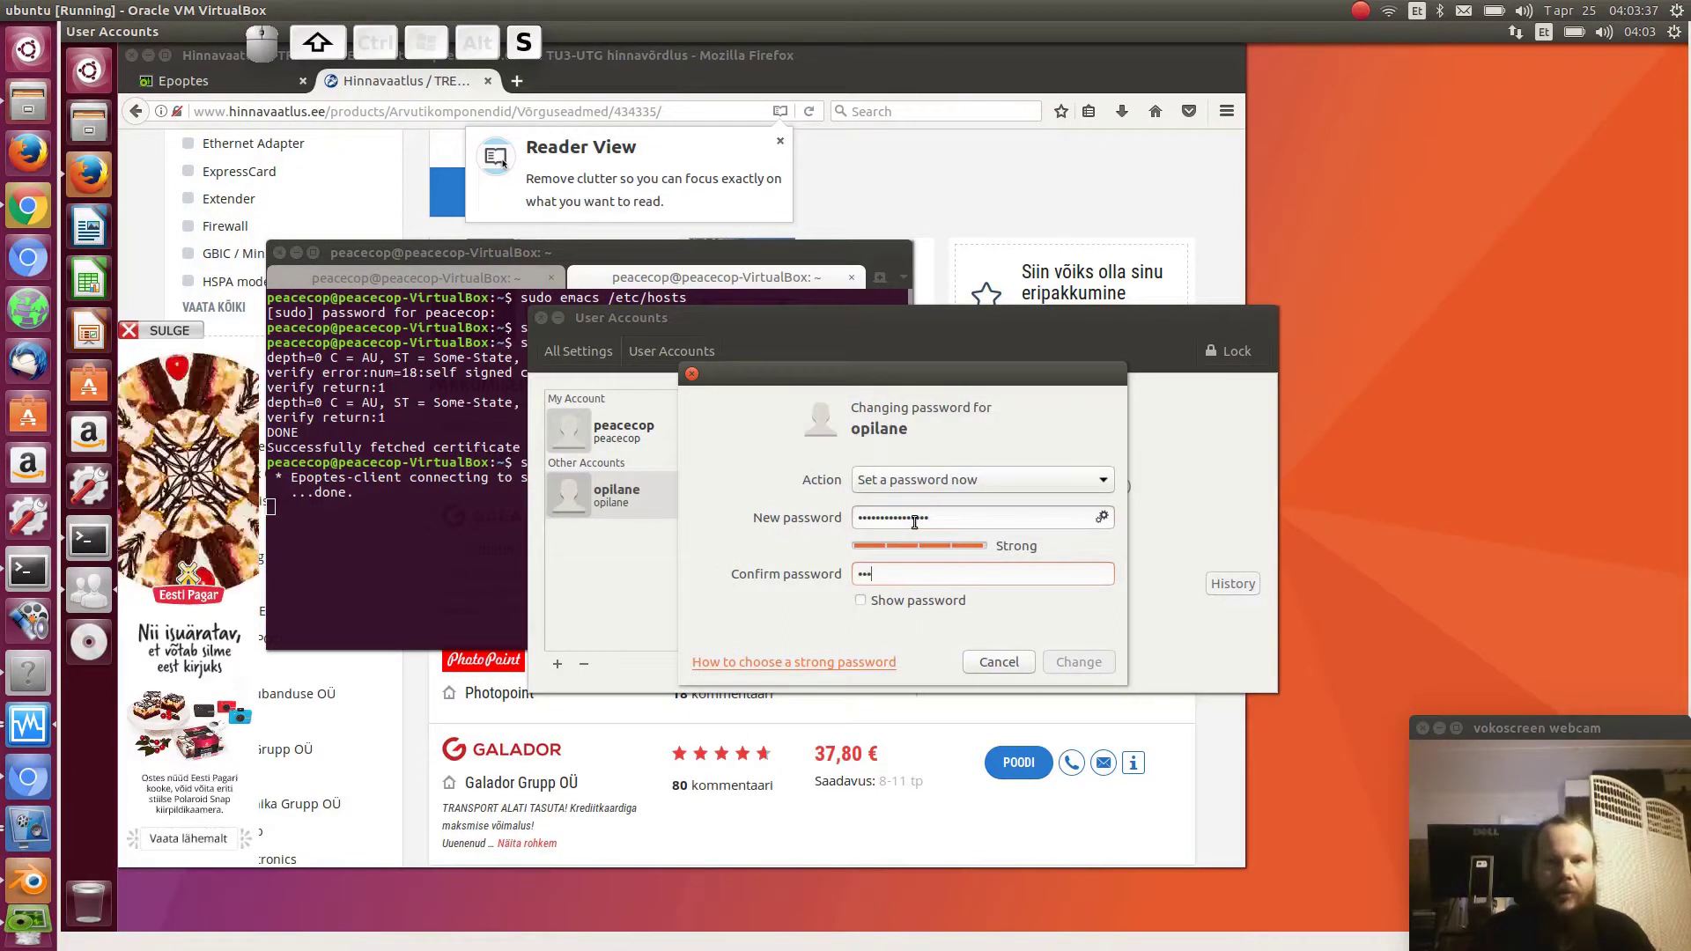
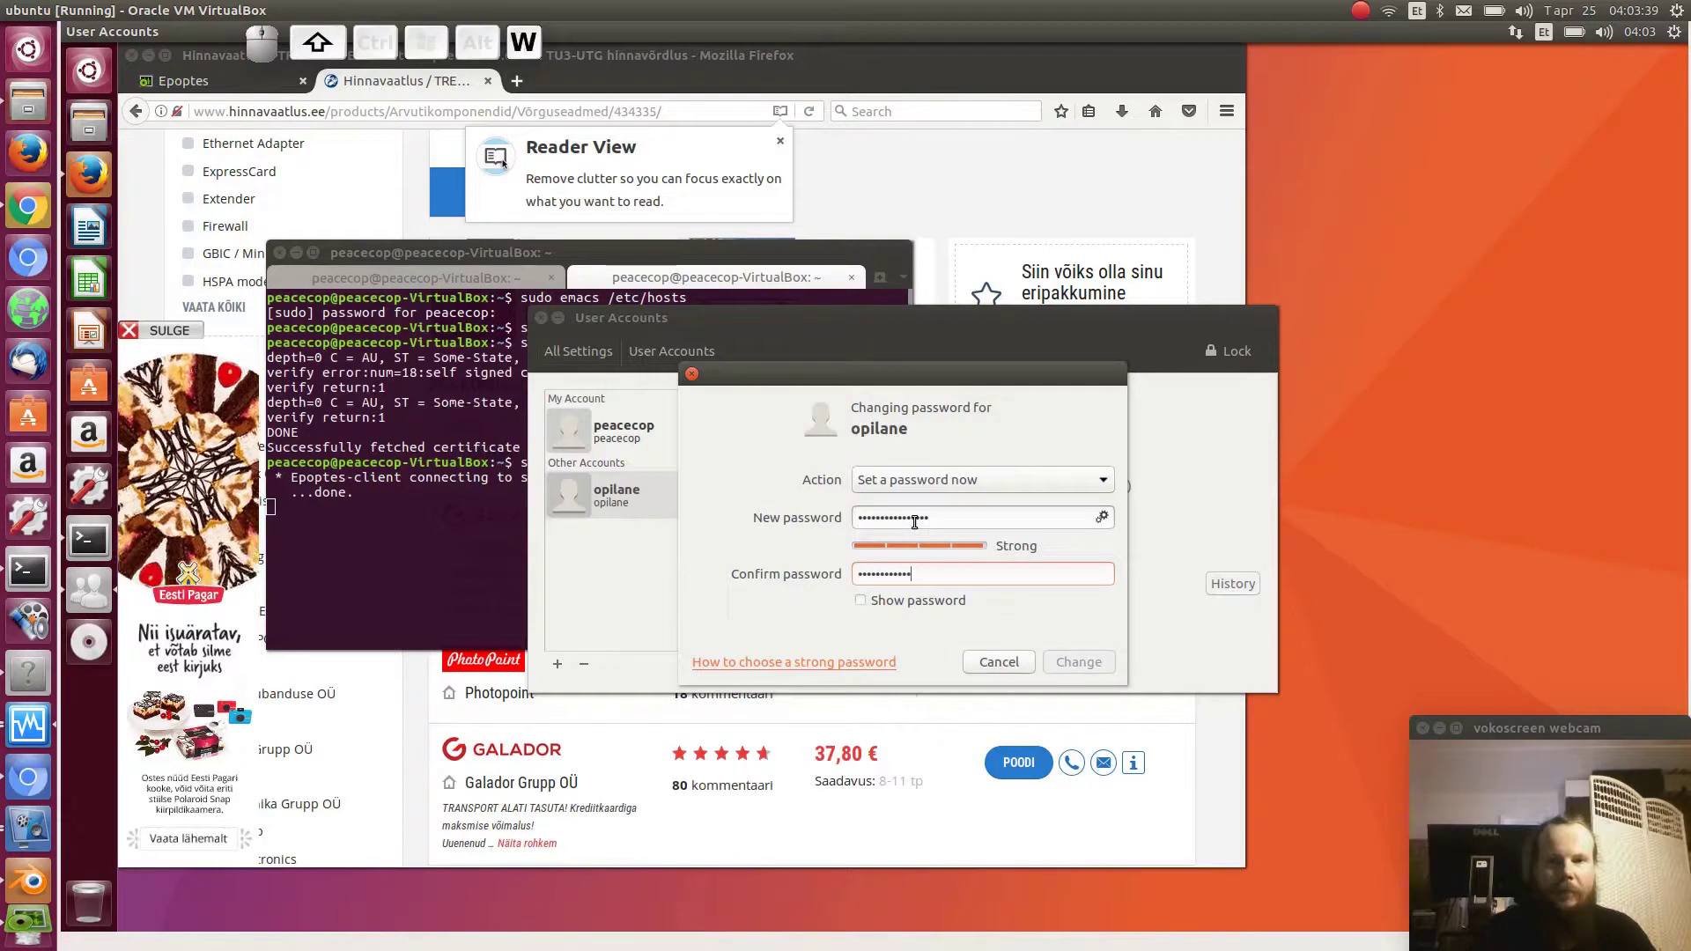
left_click(1066, 660)
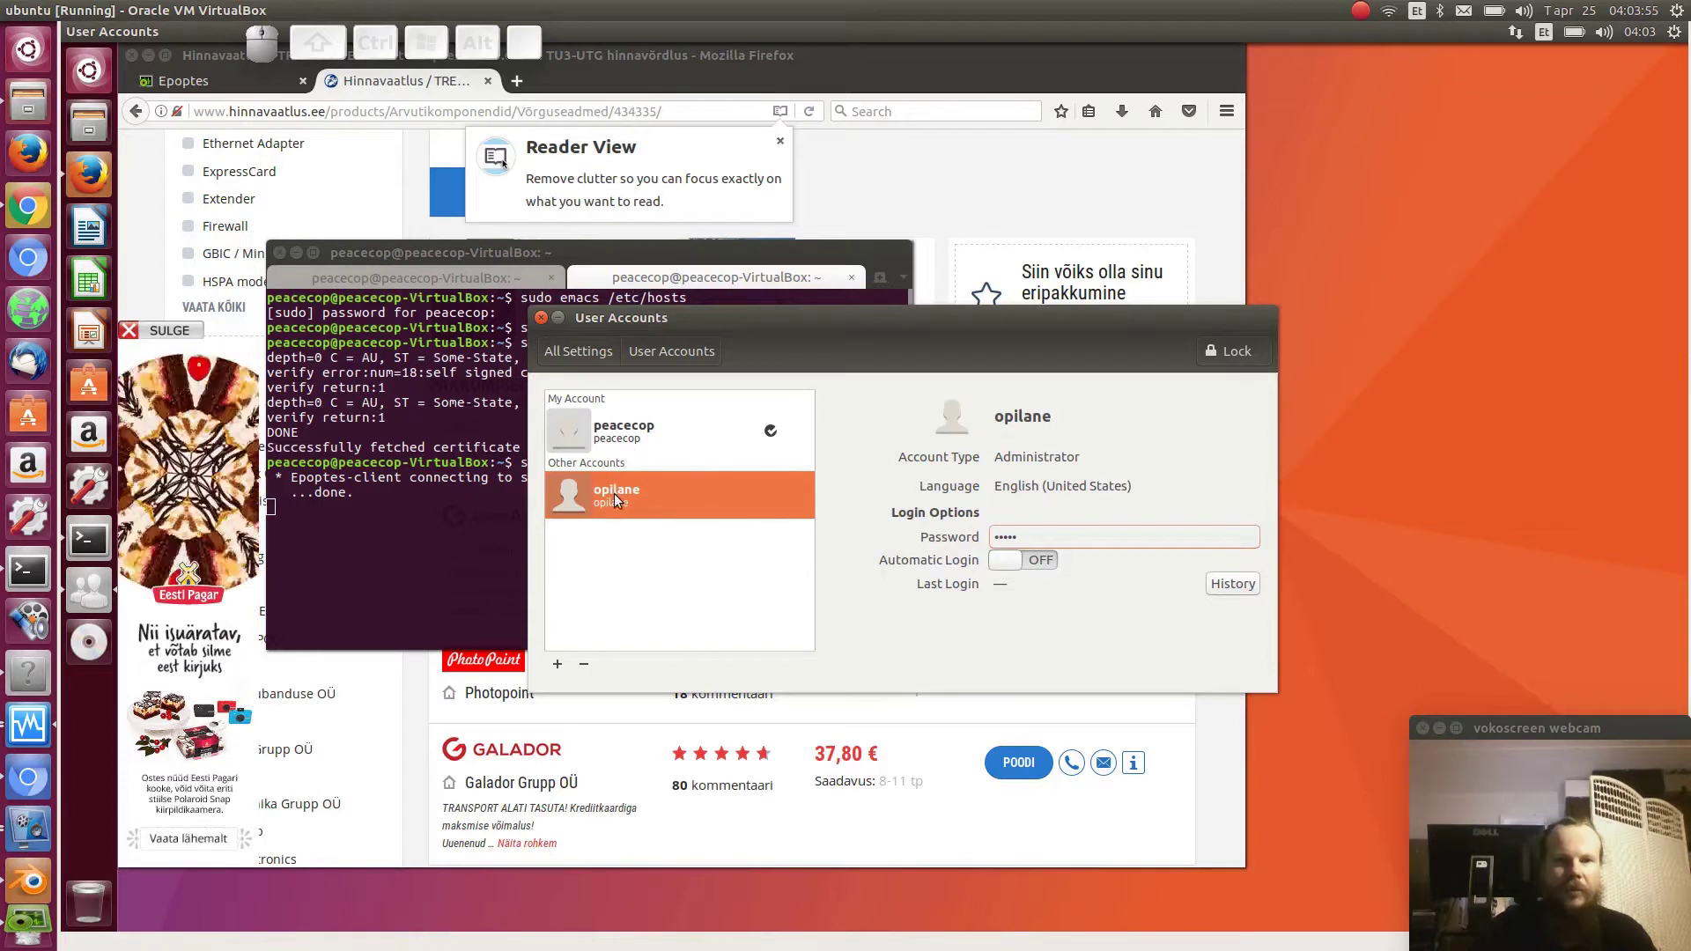
left_click(541, 318)
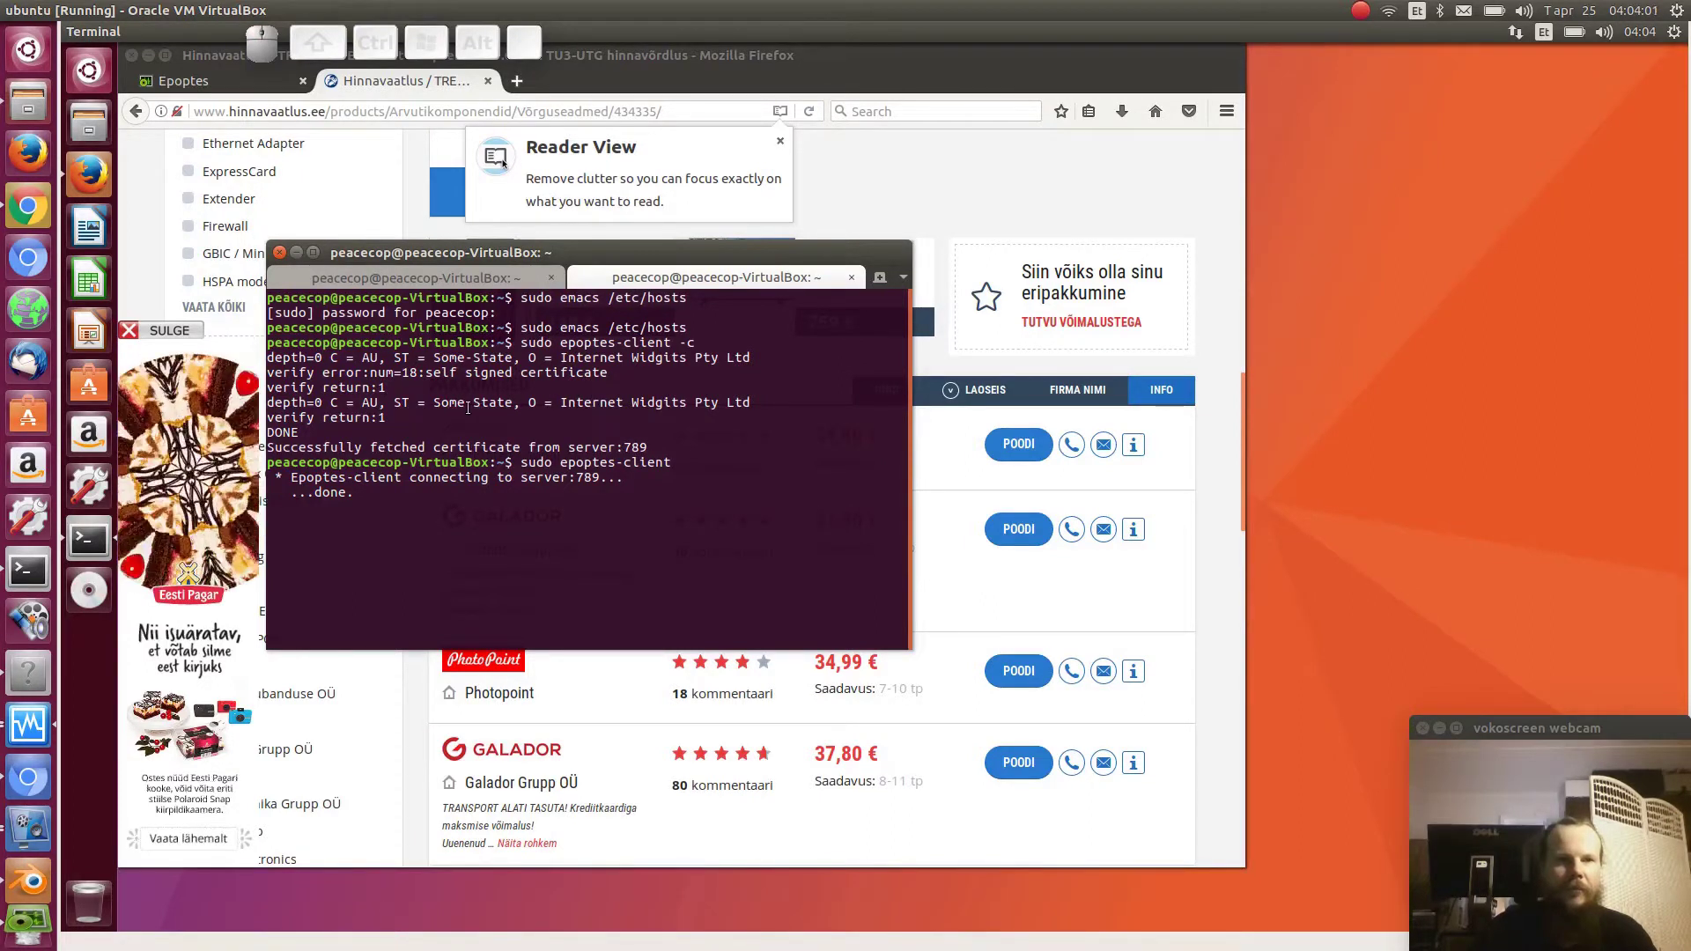
- Check in Epoptes that only peacecop-VirtualBox is detected, then bring the VM desktop forward with its system menu
left_click(26, 515)
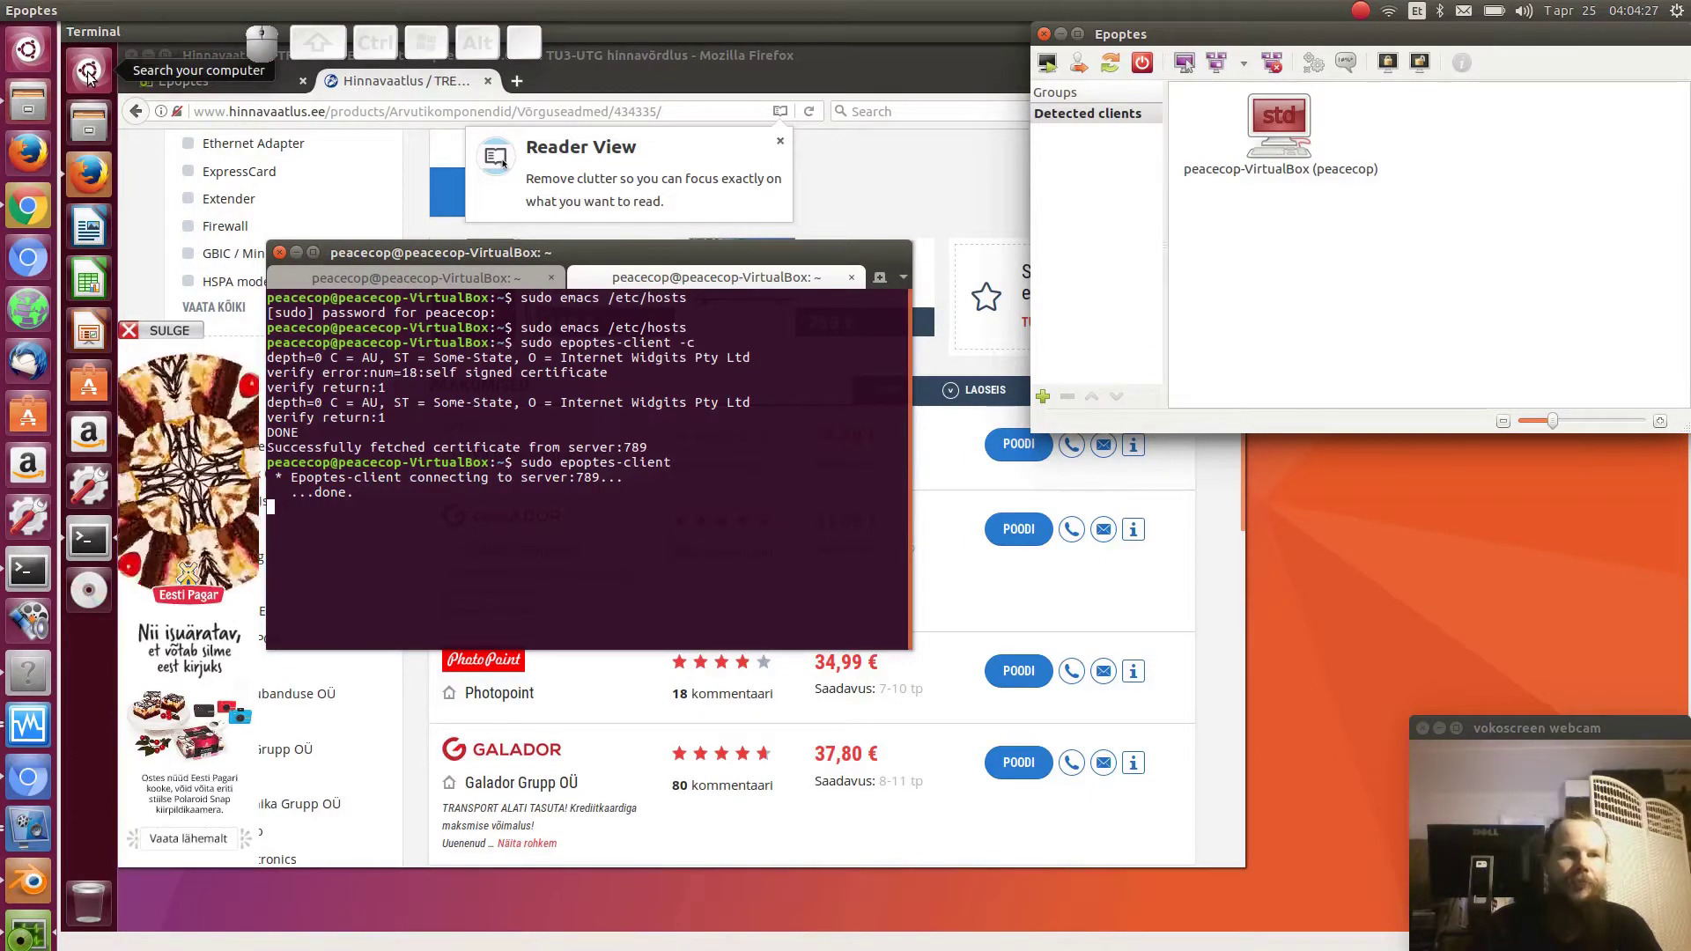
left_click(889, 81)
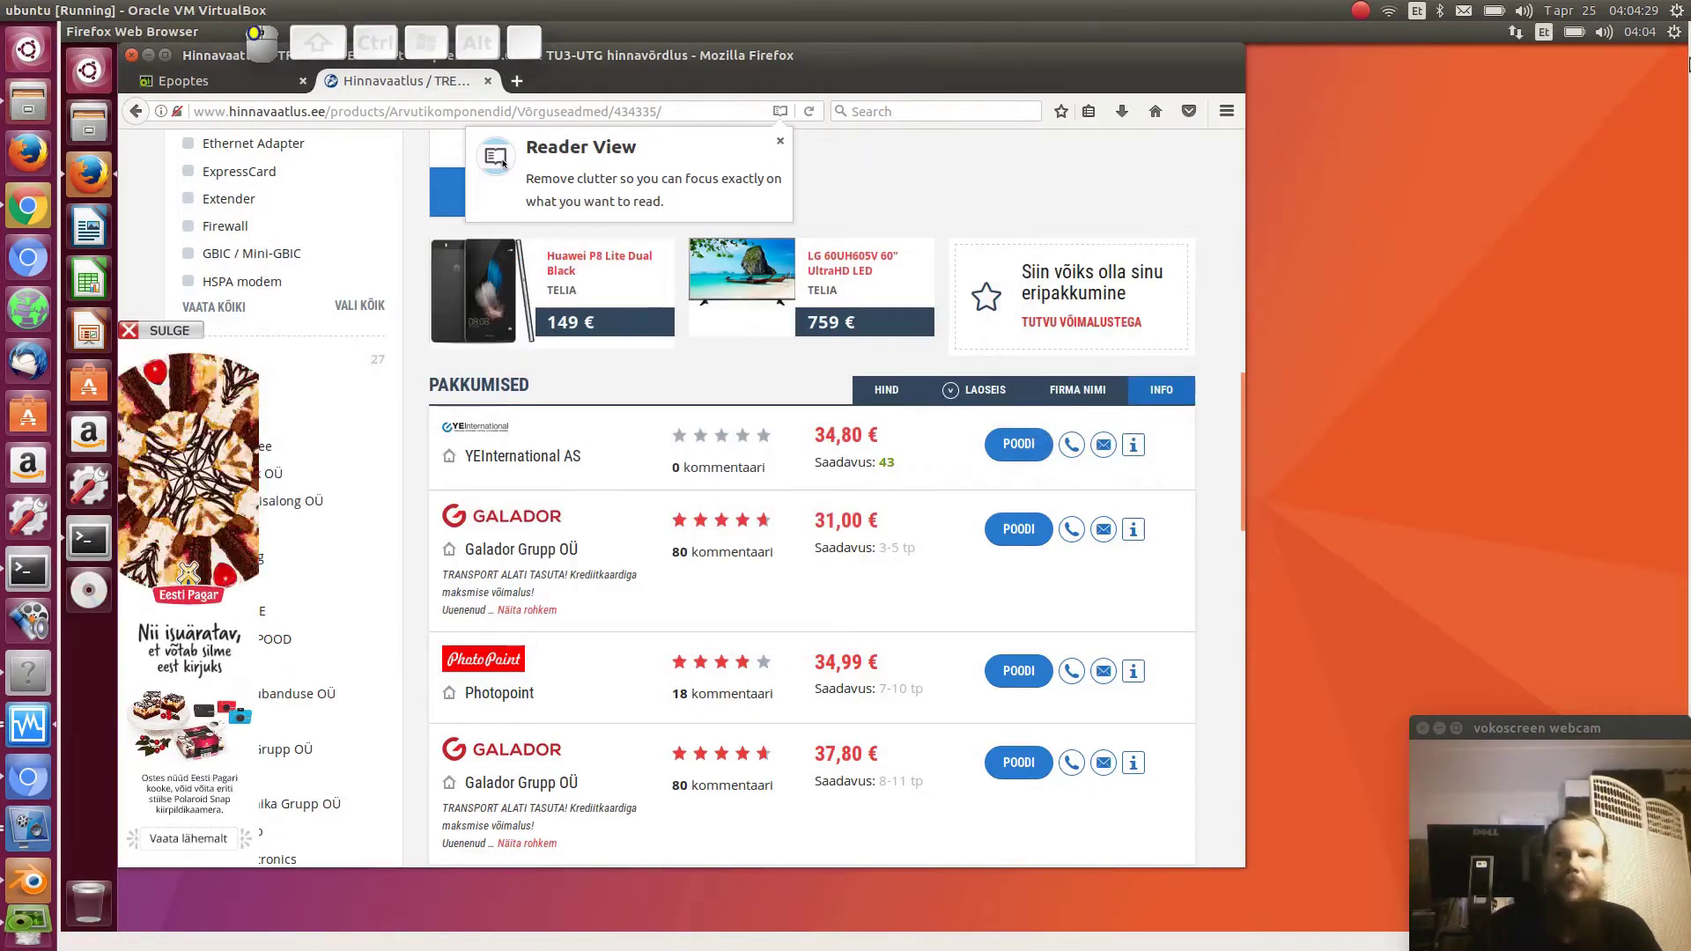
left_click(1674, 33)
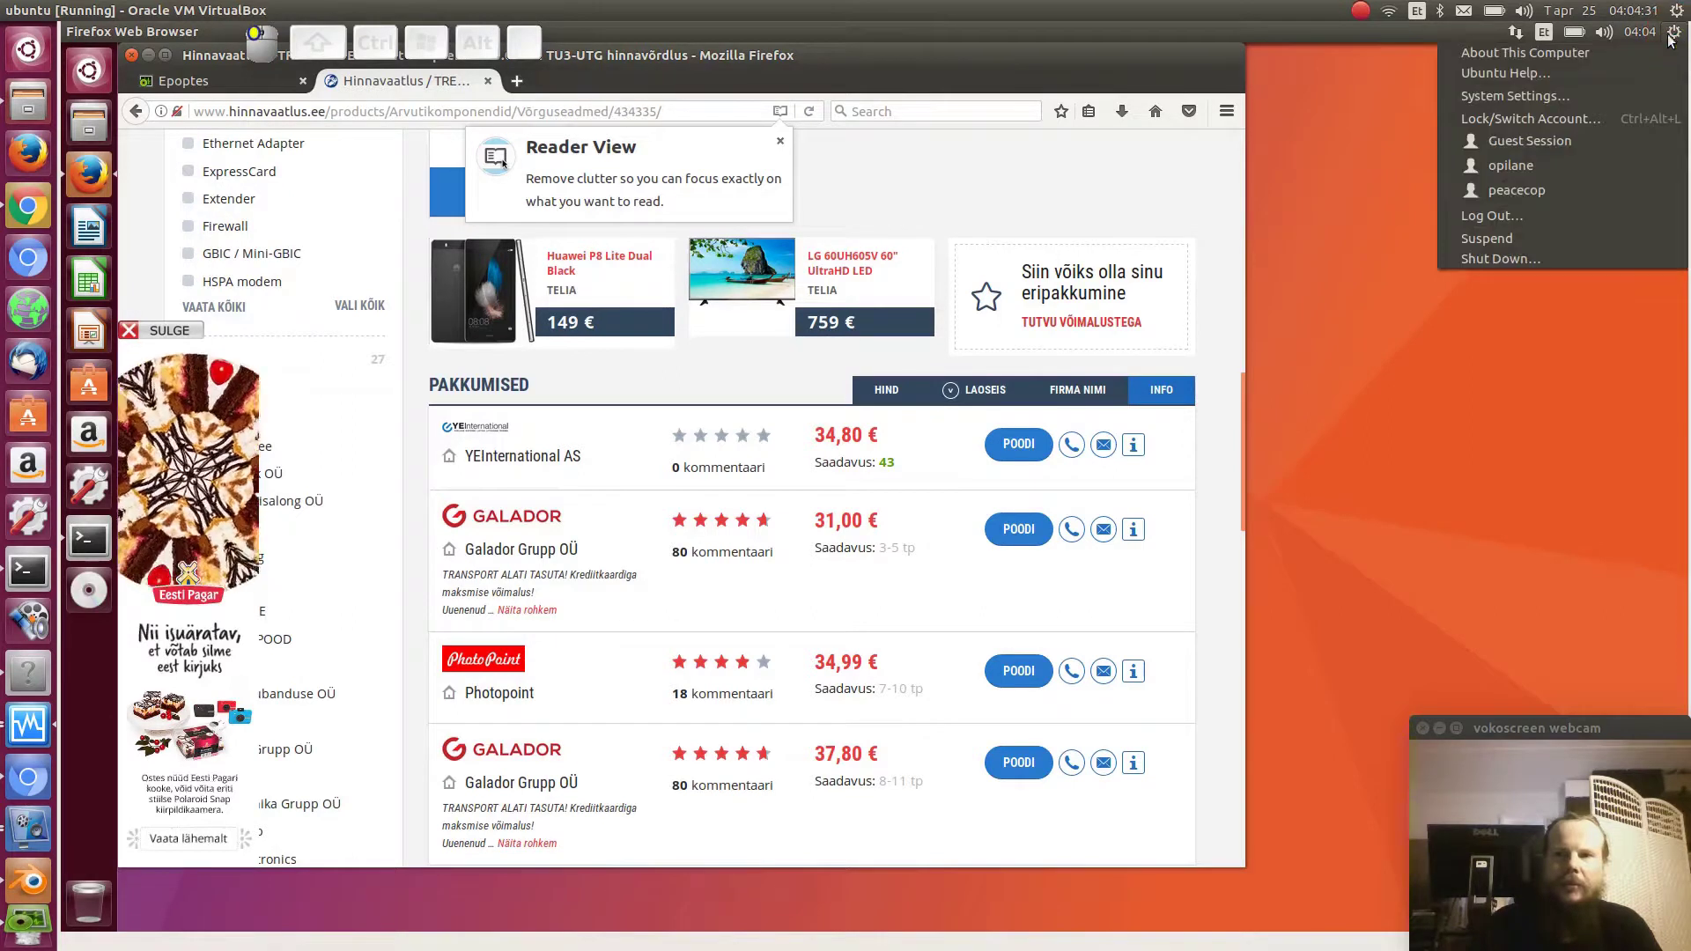
- Log out of peacecop's session in the VM, after cancelling a first log-out attempt
left_click(1507, 219)
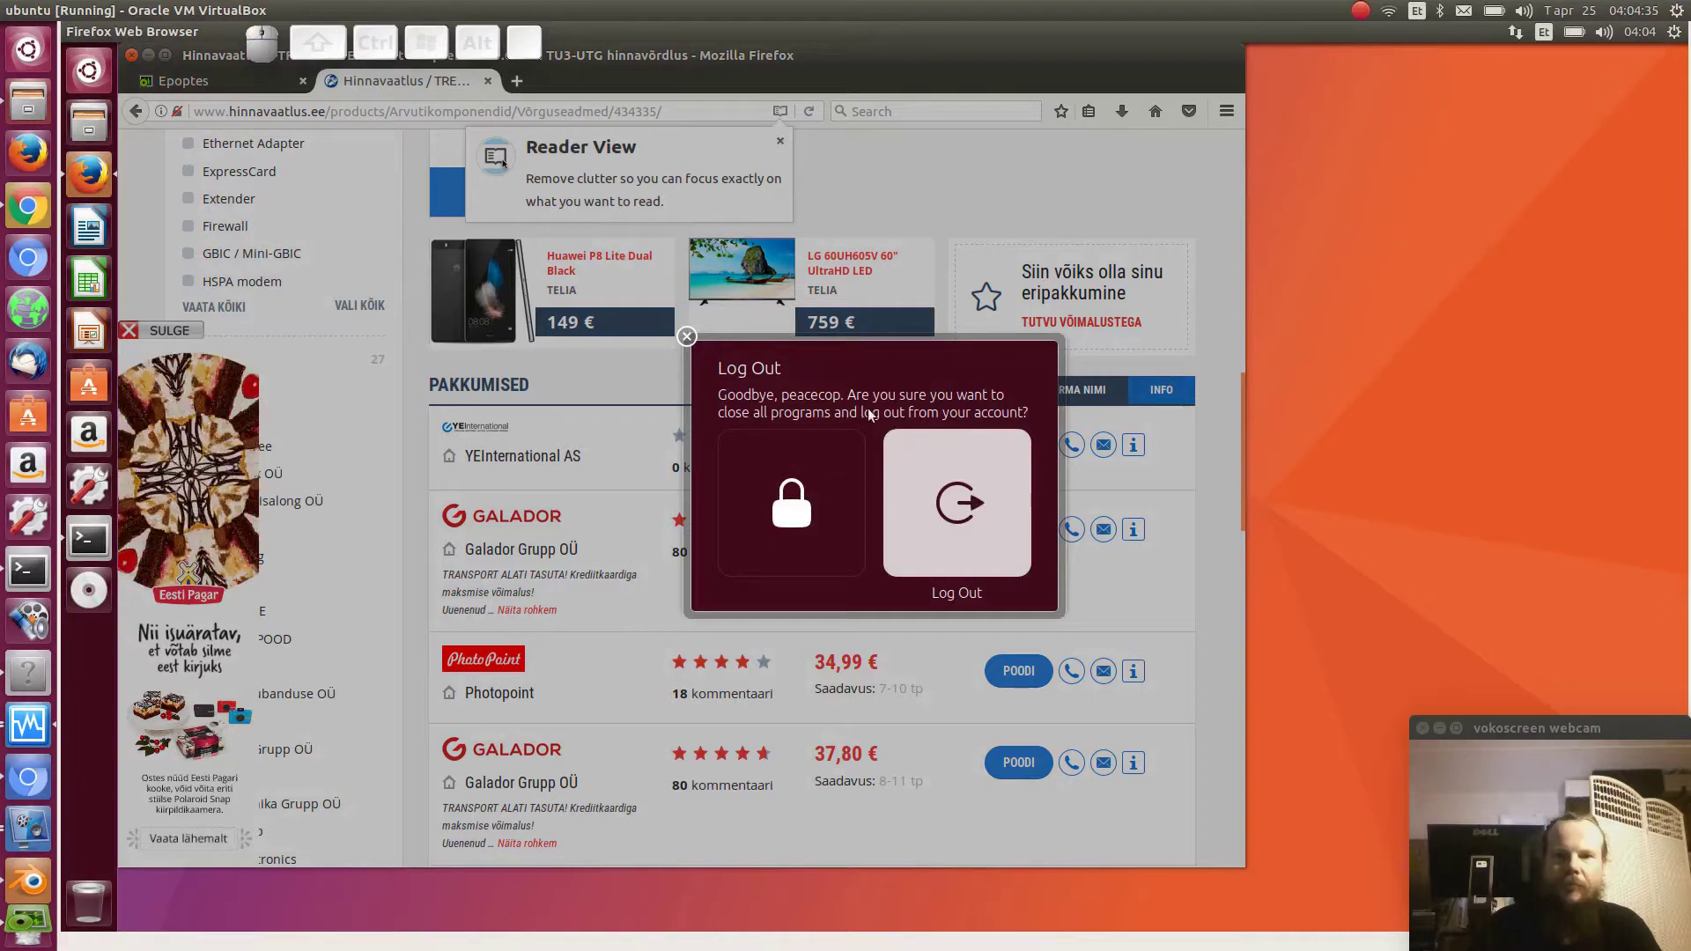
left_click(687, 337)
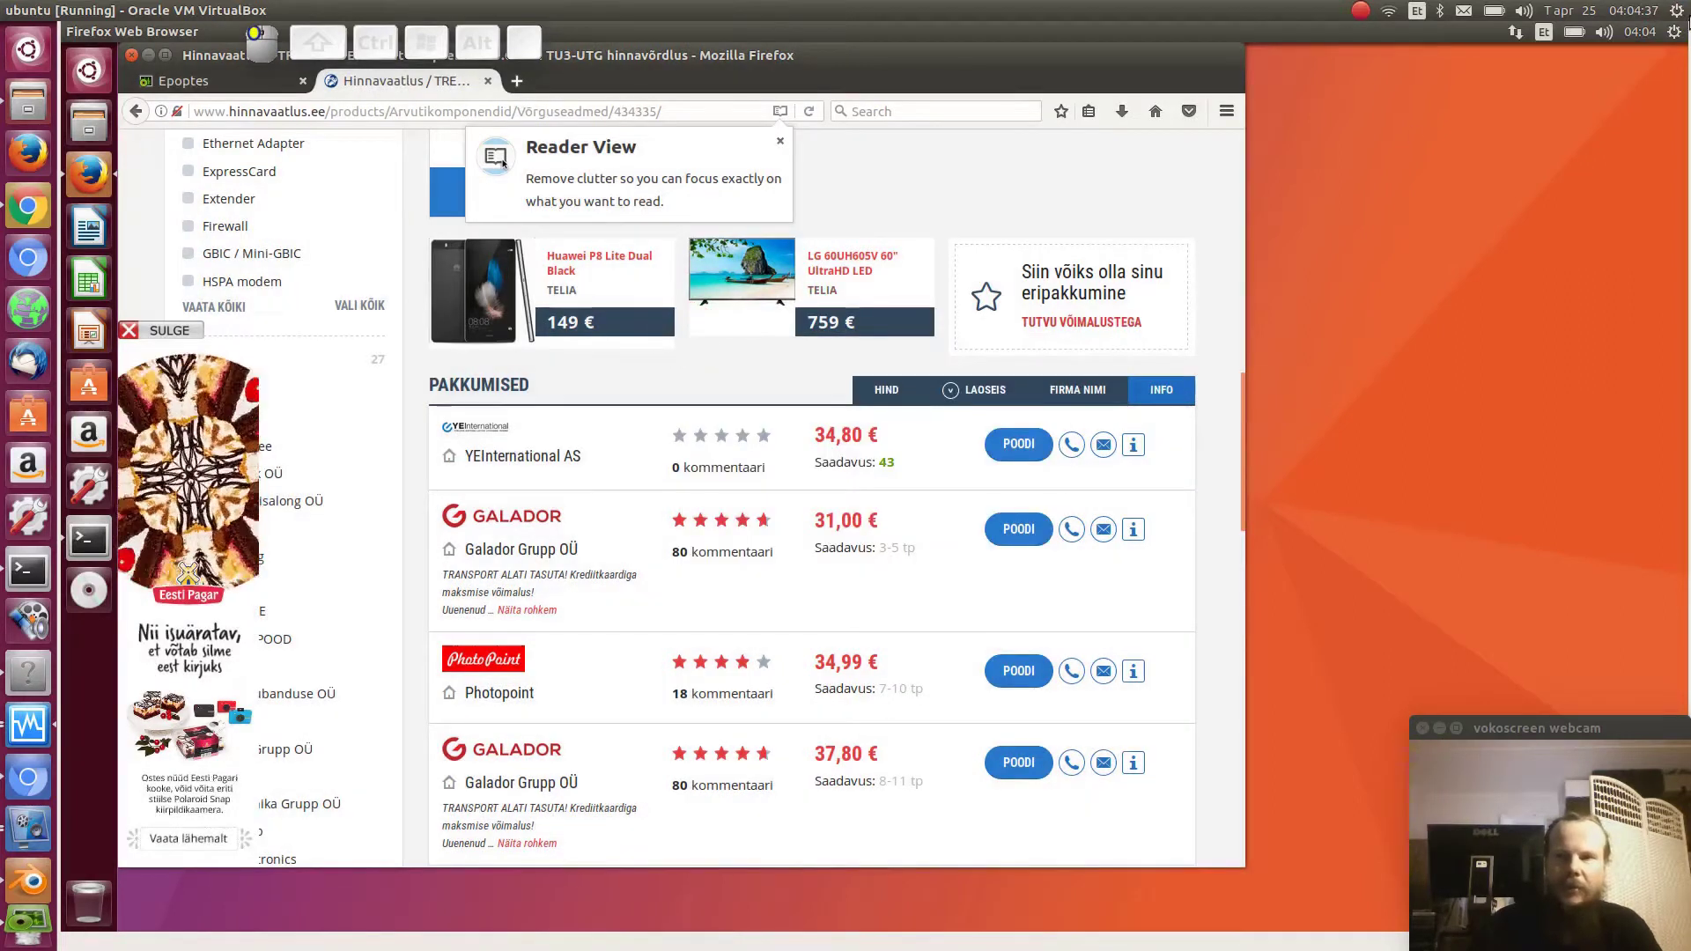
left_click(1672, 35)
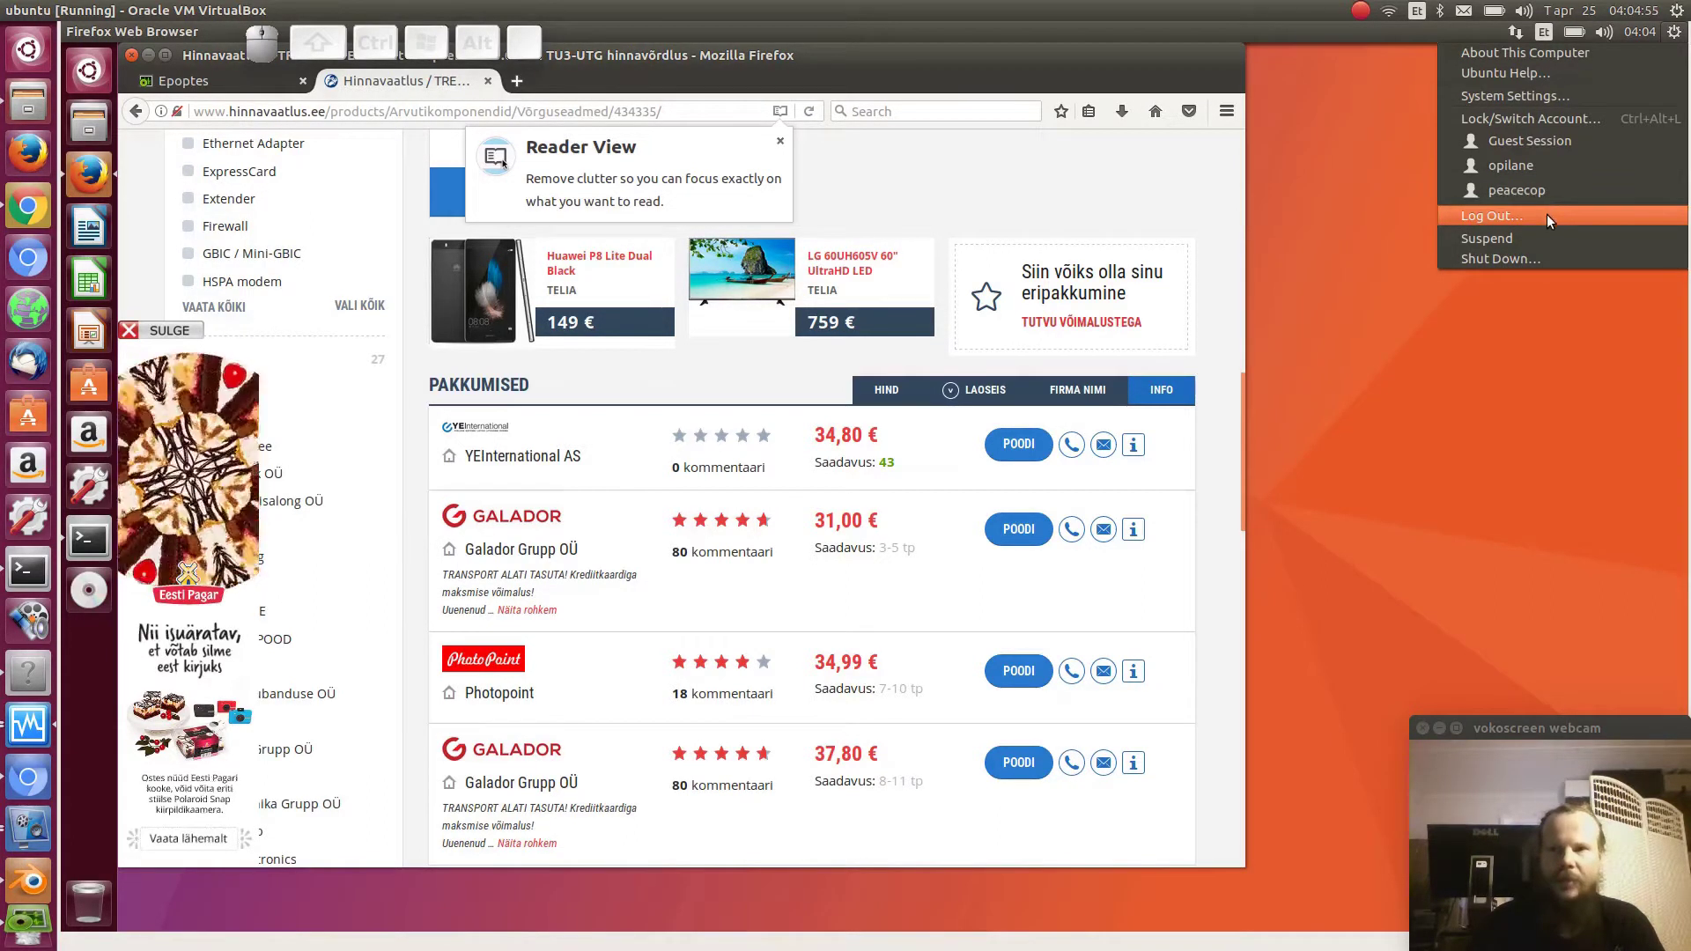
left_click(1546, 214)
left_click(984, 489)
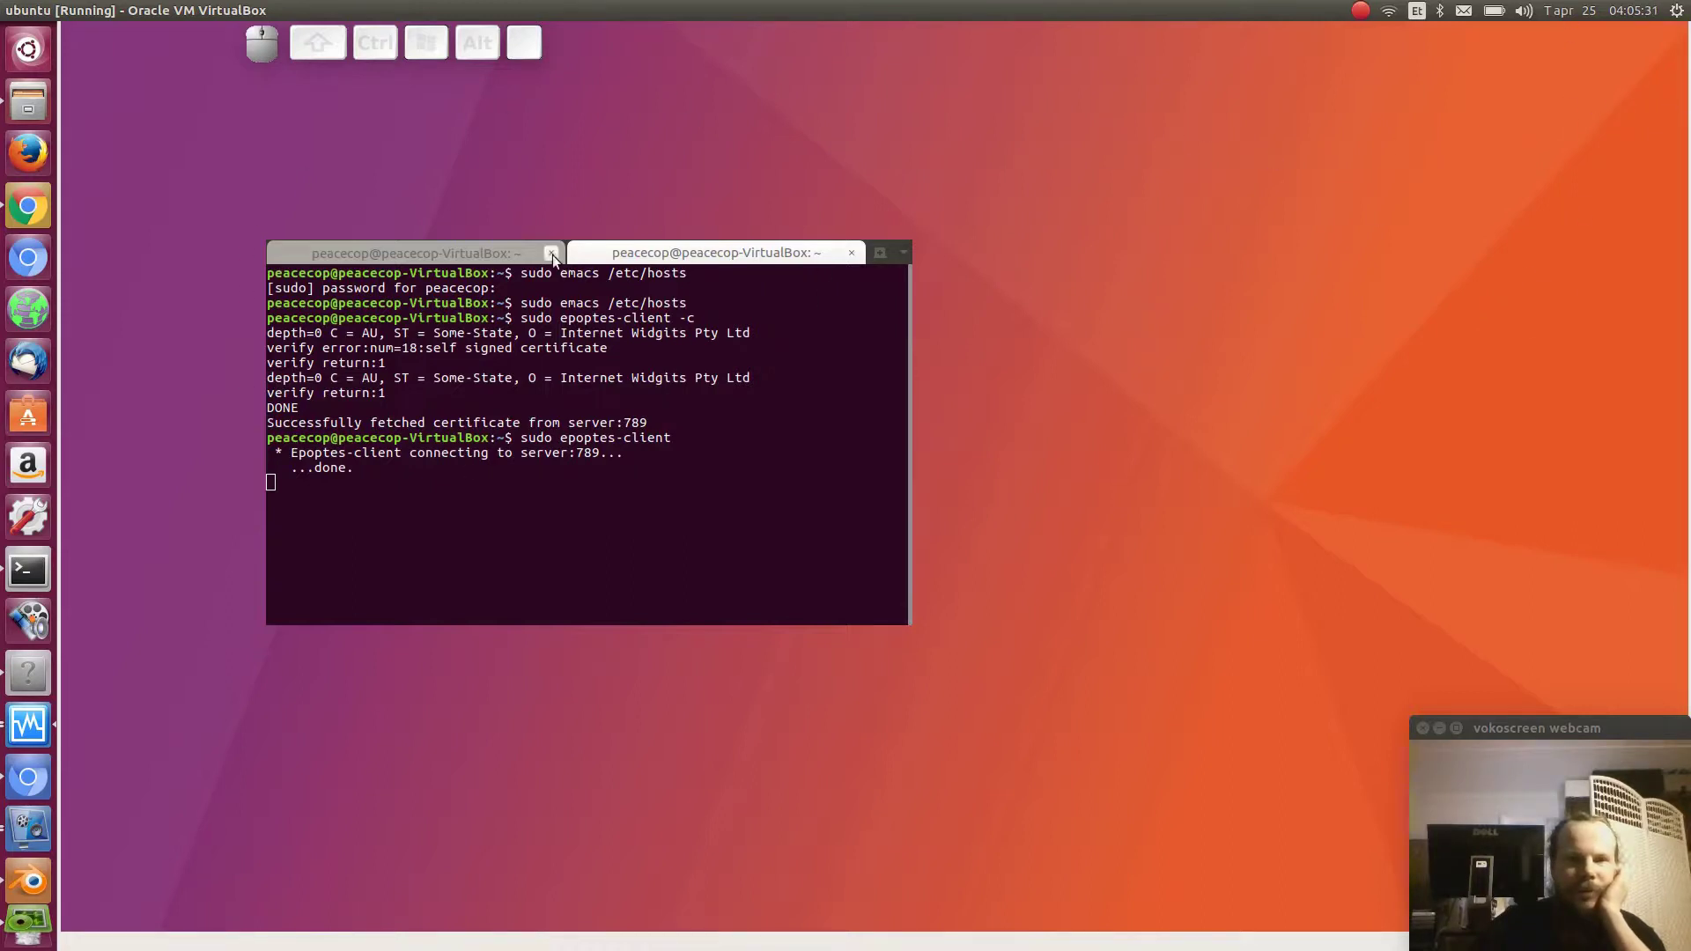
- Switch between Terminal tabs and detach the epoptes-client tab into its own window
left_click(511, 256)
left_click(656, 255)
left_click_drag(719, 253, 634, 322)
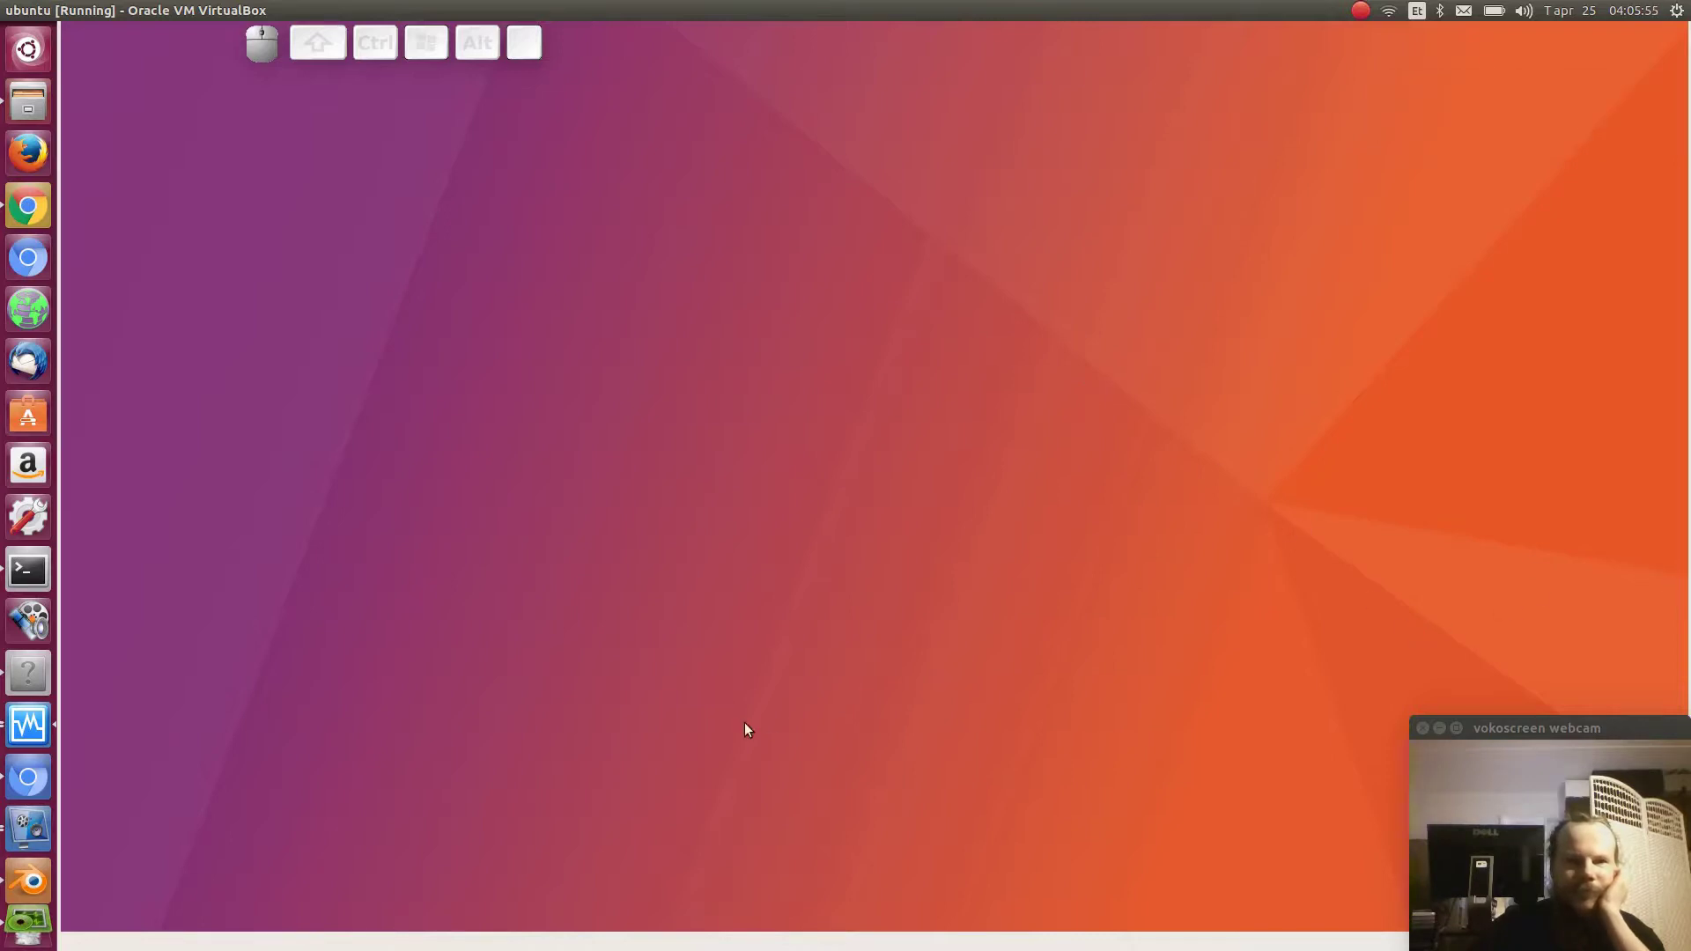
- Click around the guest desktop and press Ctrl+Alt+T while waiting for the login screen
left_click(933, 674)
left_click(877, 445)
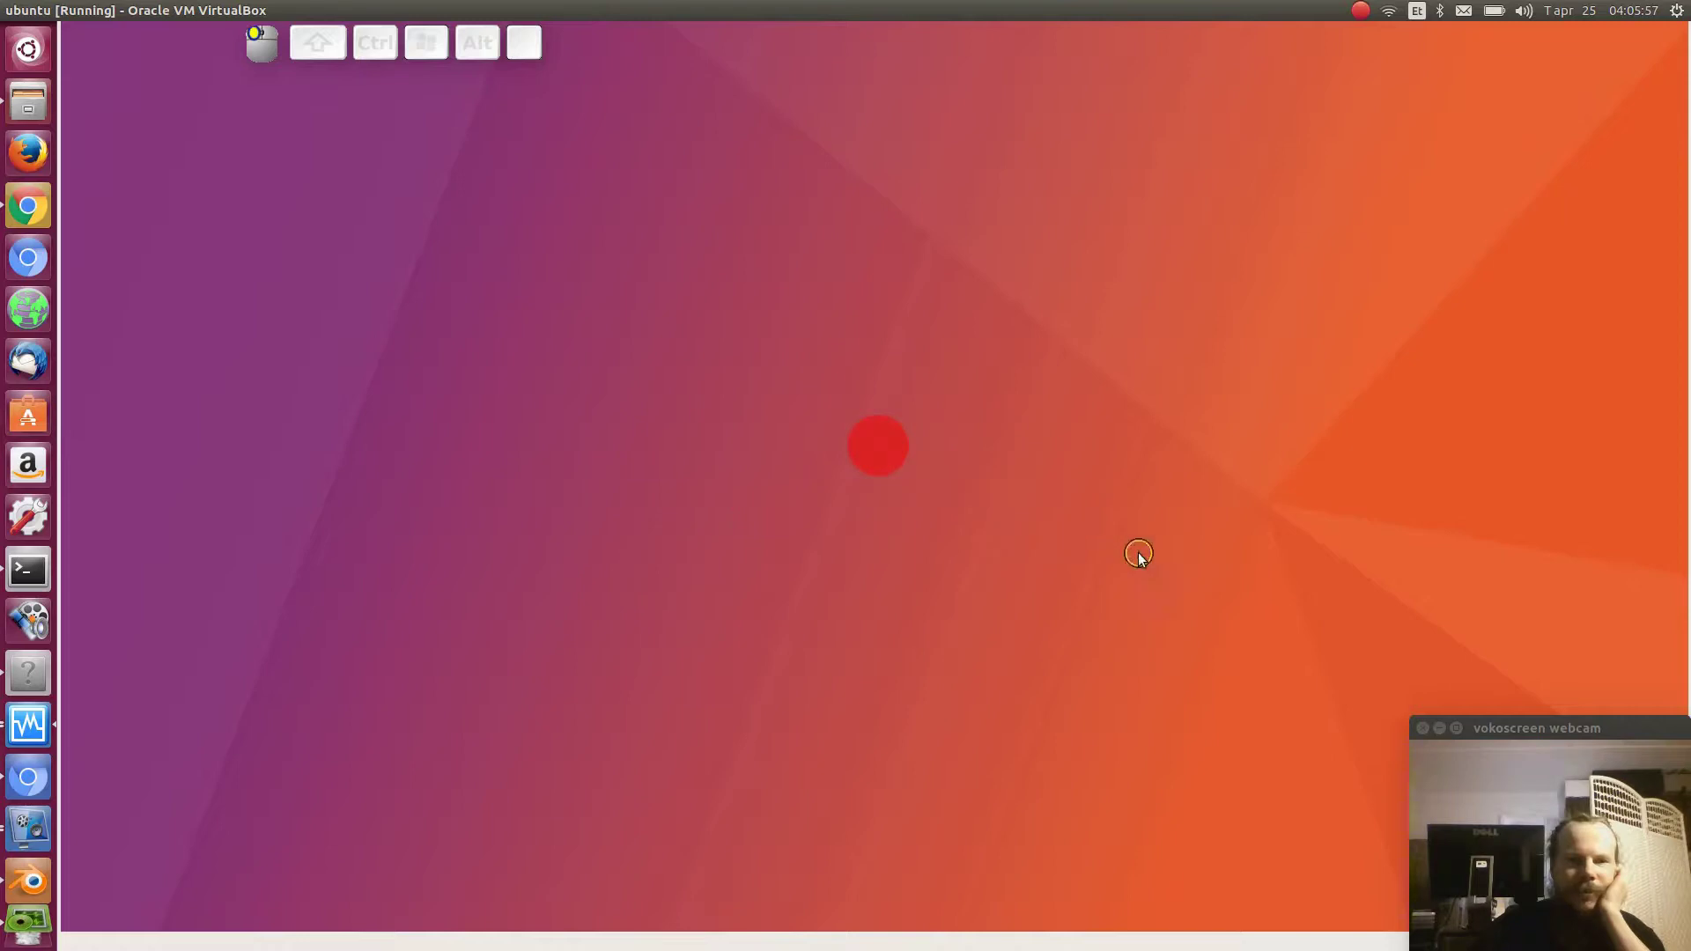
left_click(609, 635)
left_click(806, 389)
left_click(915, 214)
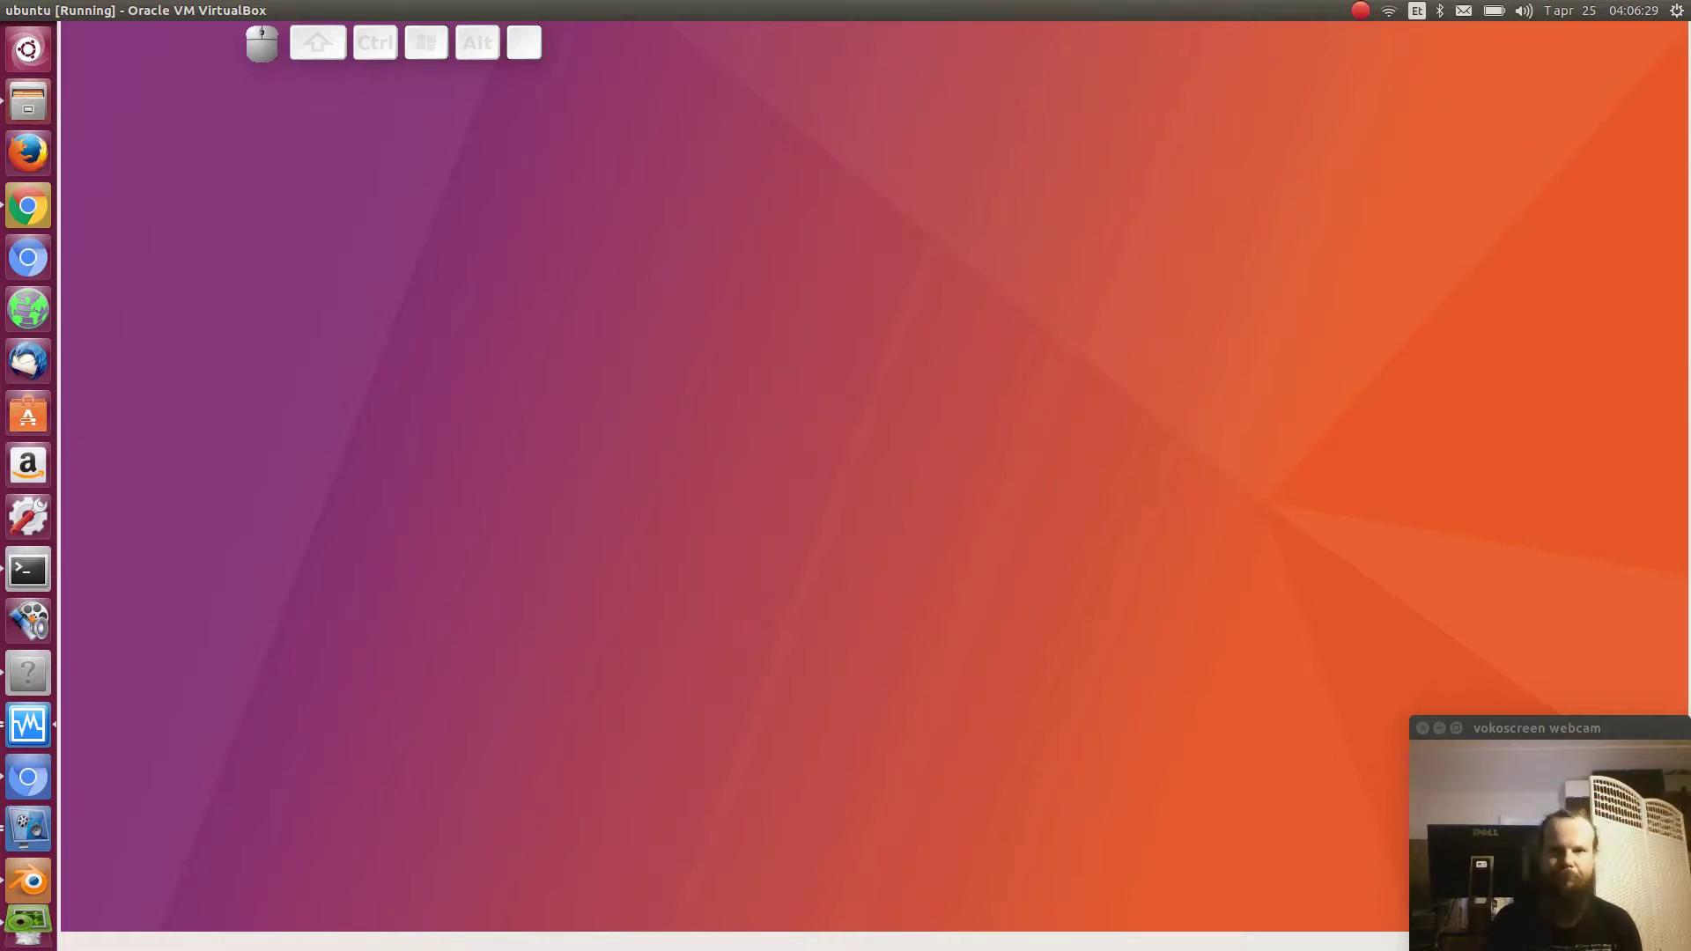
key("ctrl+alt+t")
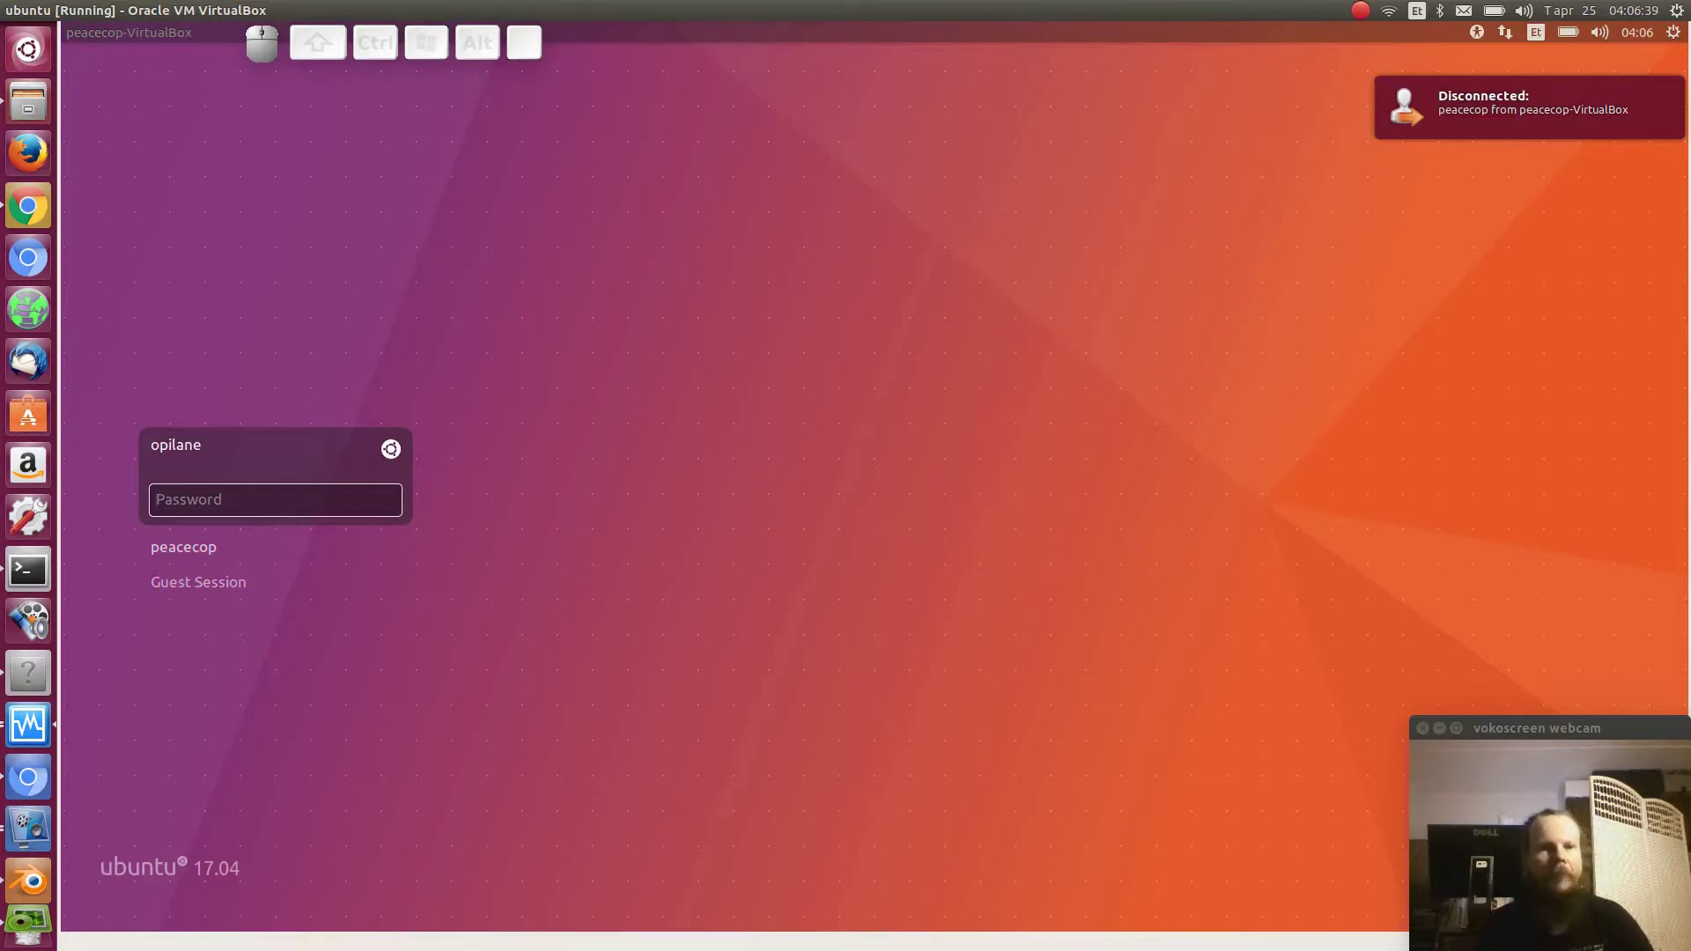
- Log in as opilane at the login screen, retrying the password after invalid-password errors
left_click(272, 497)
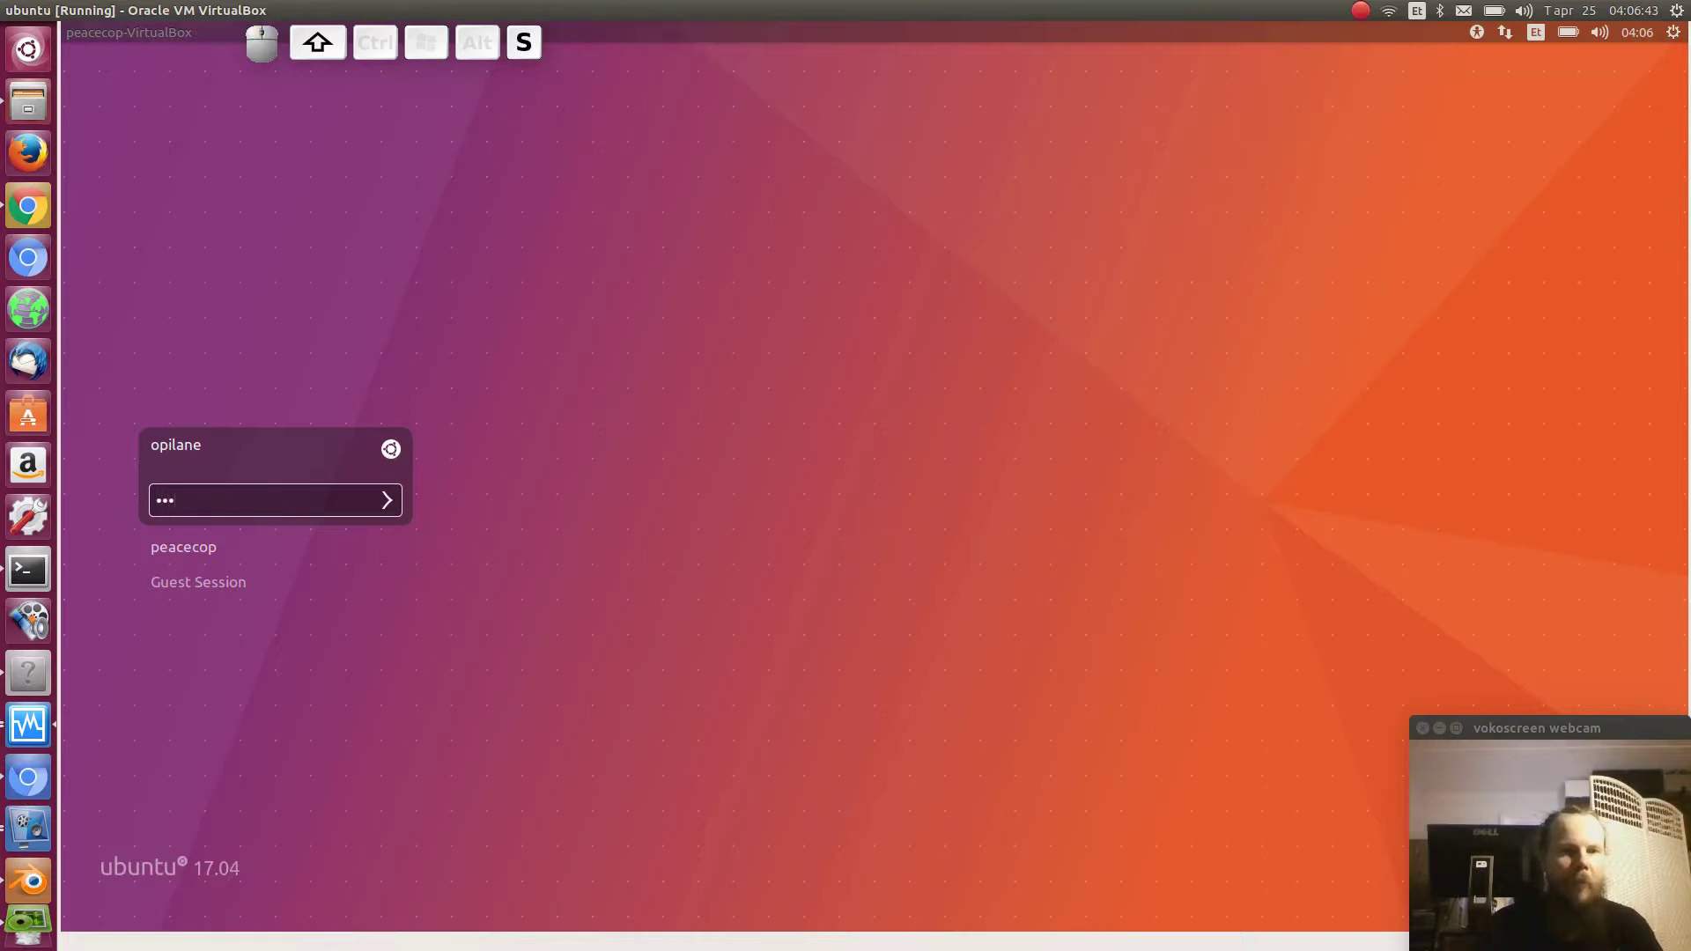
key("Return")
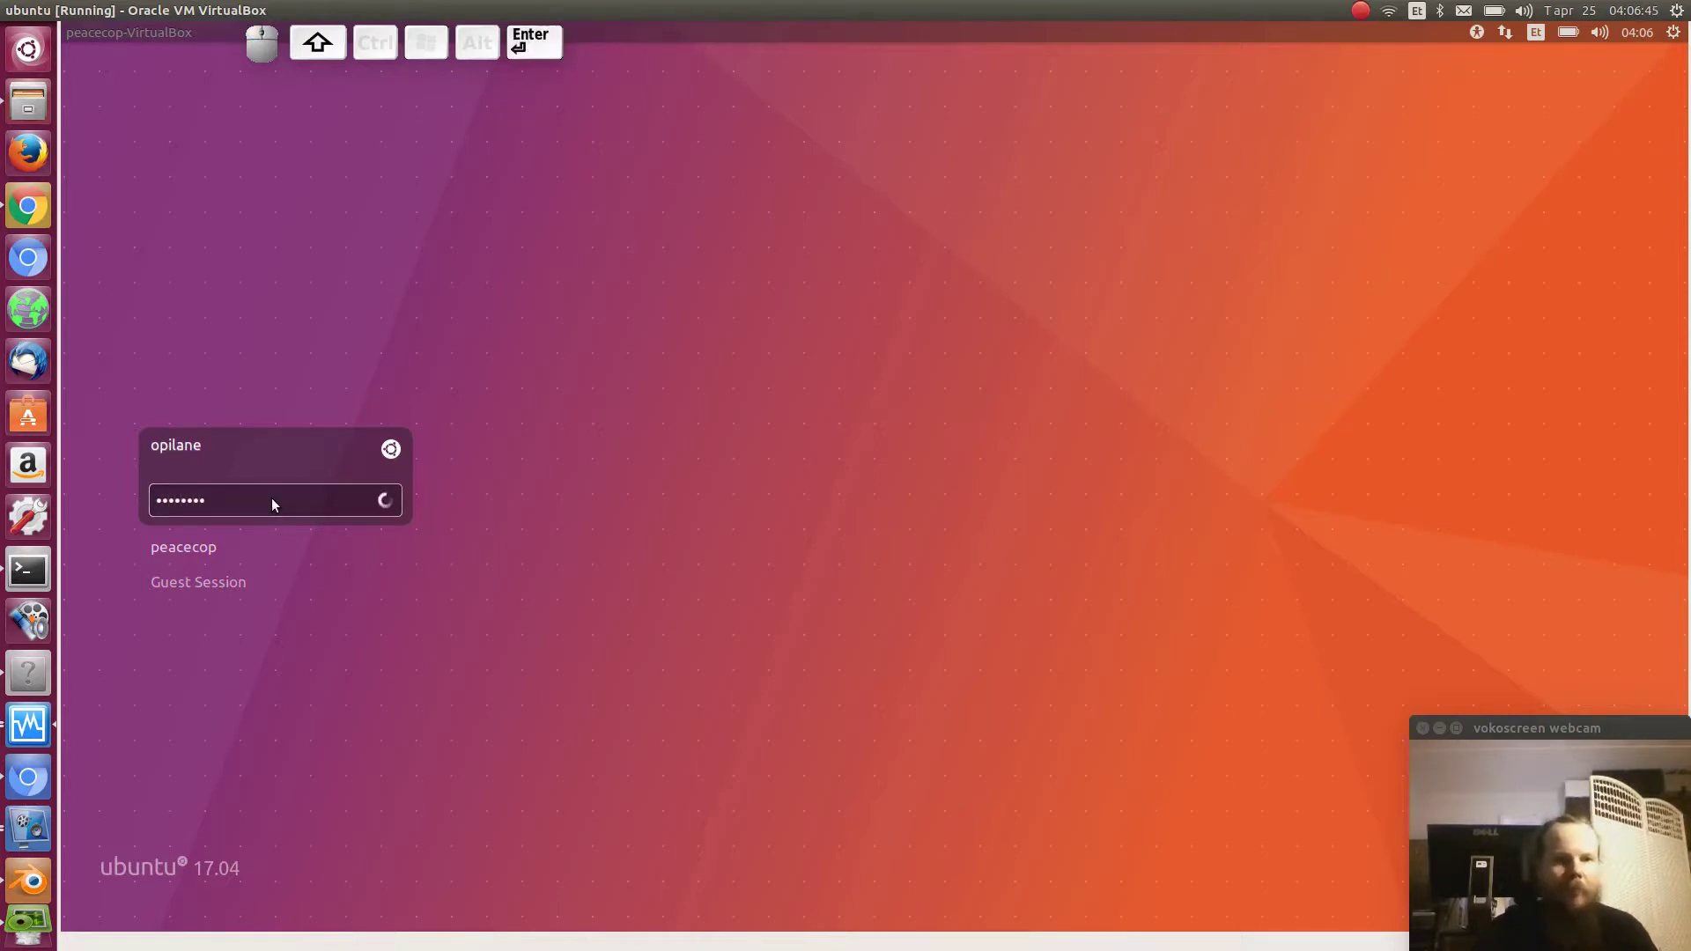
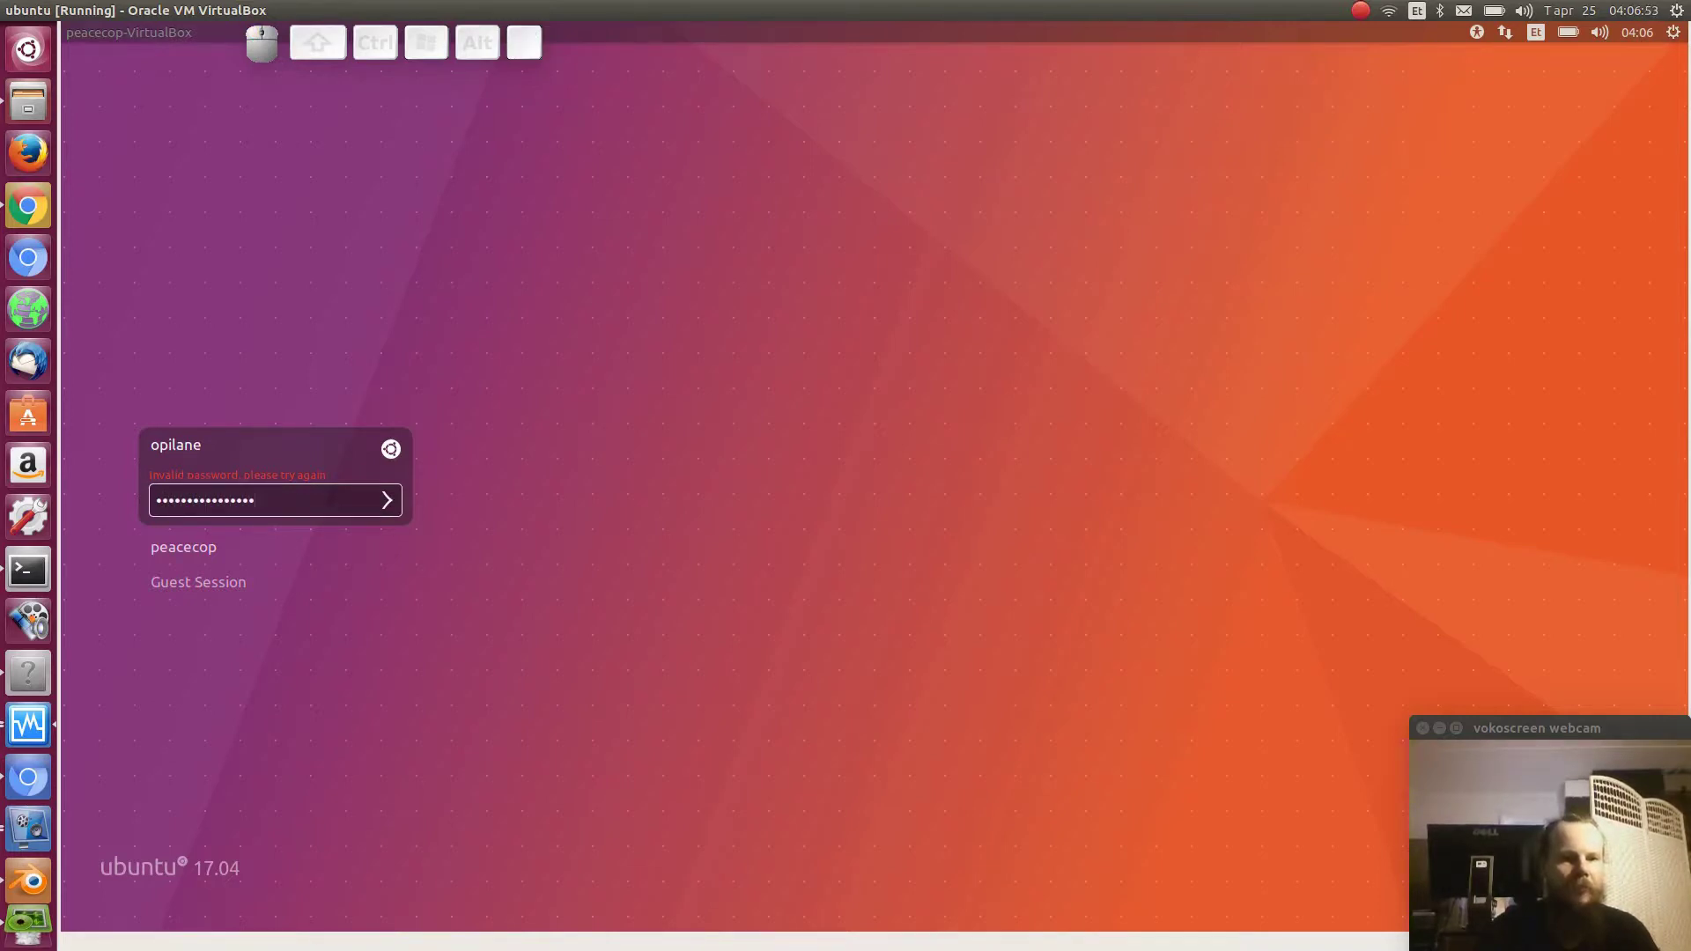
key("Return")
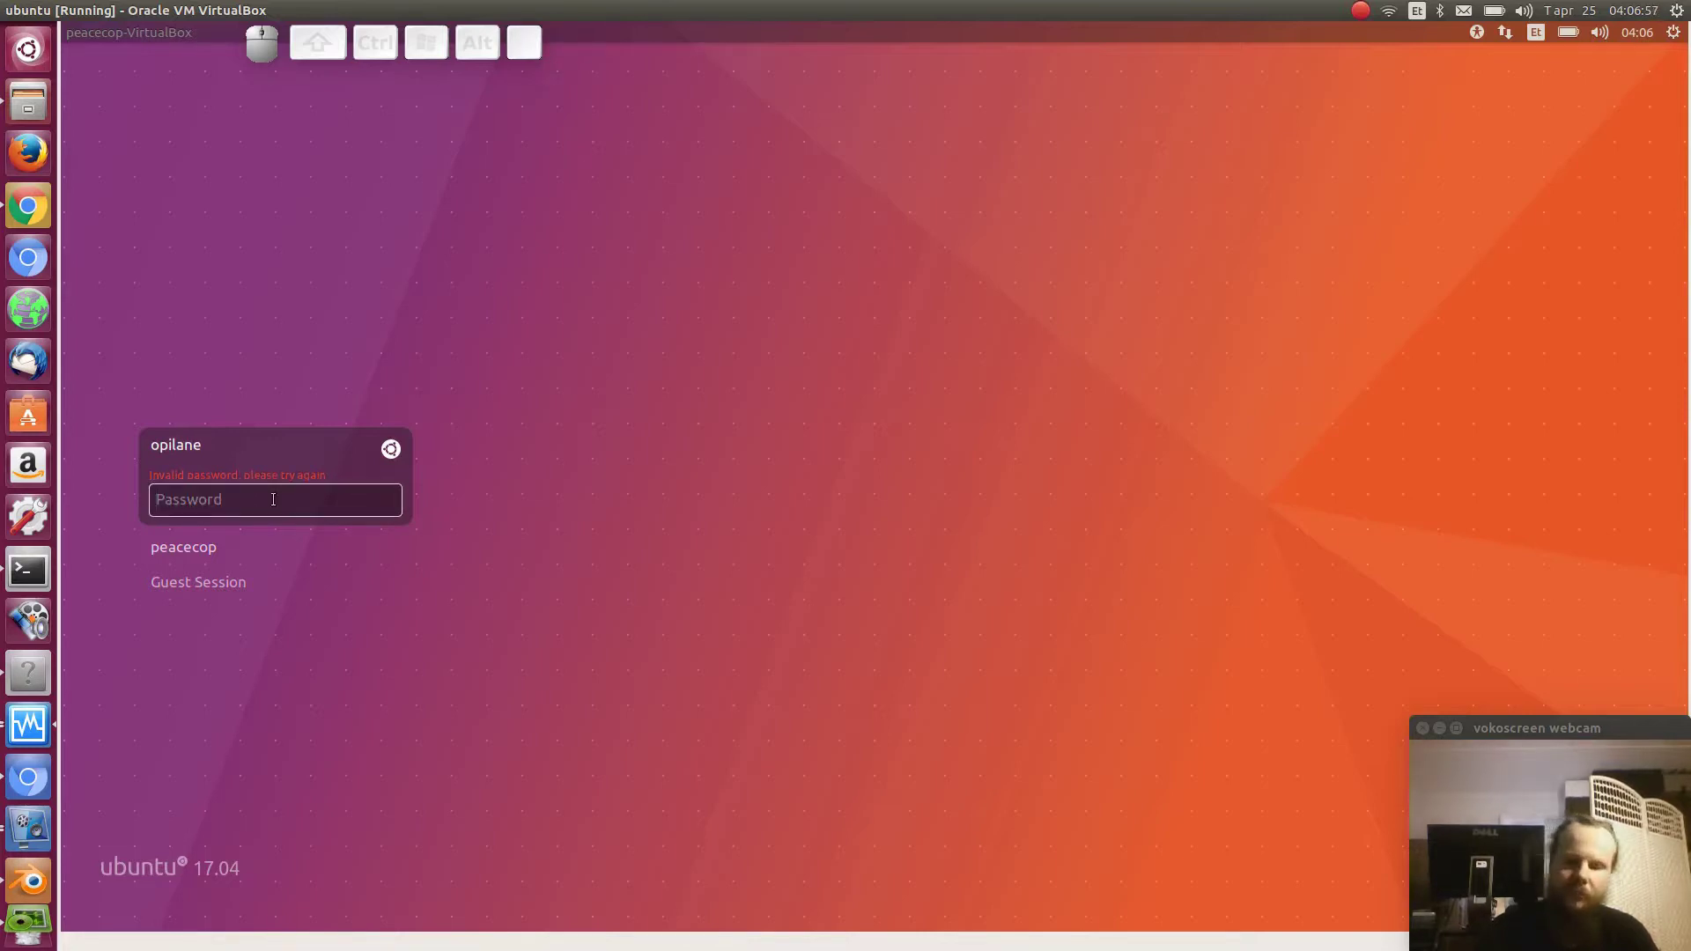
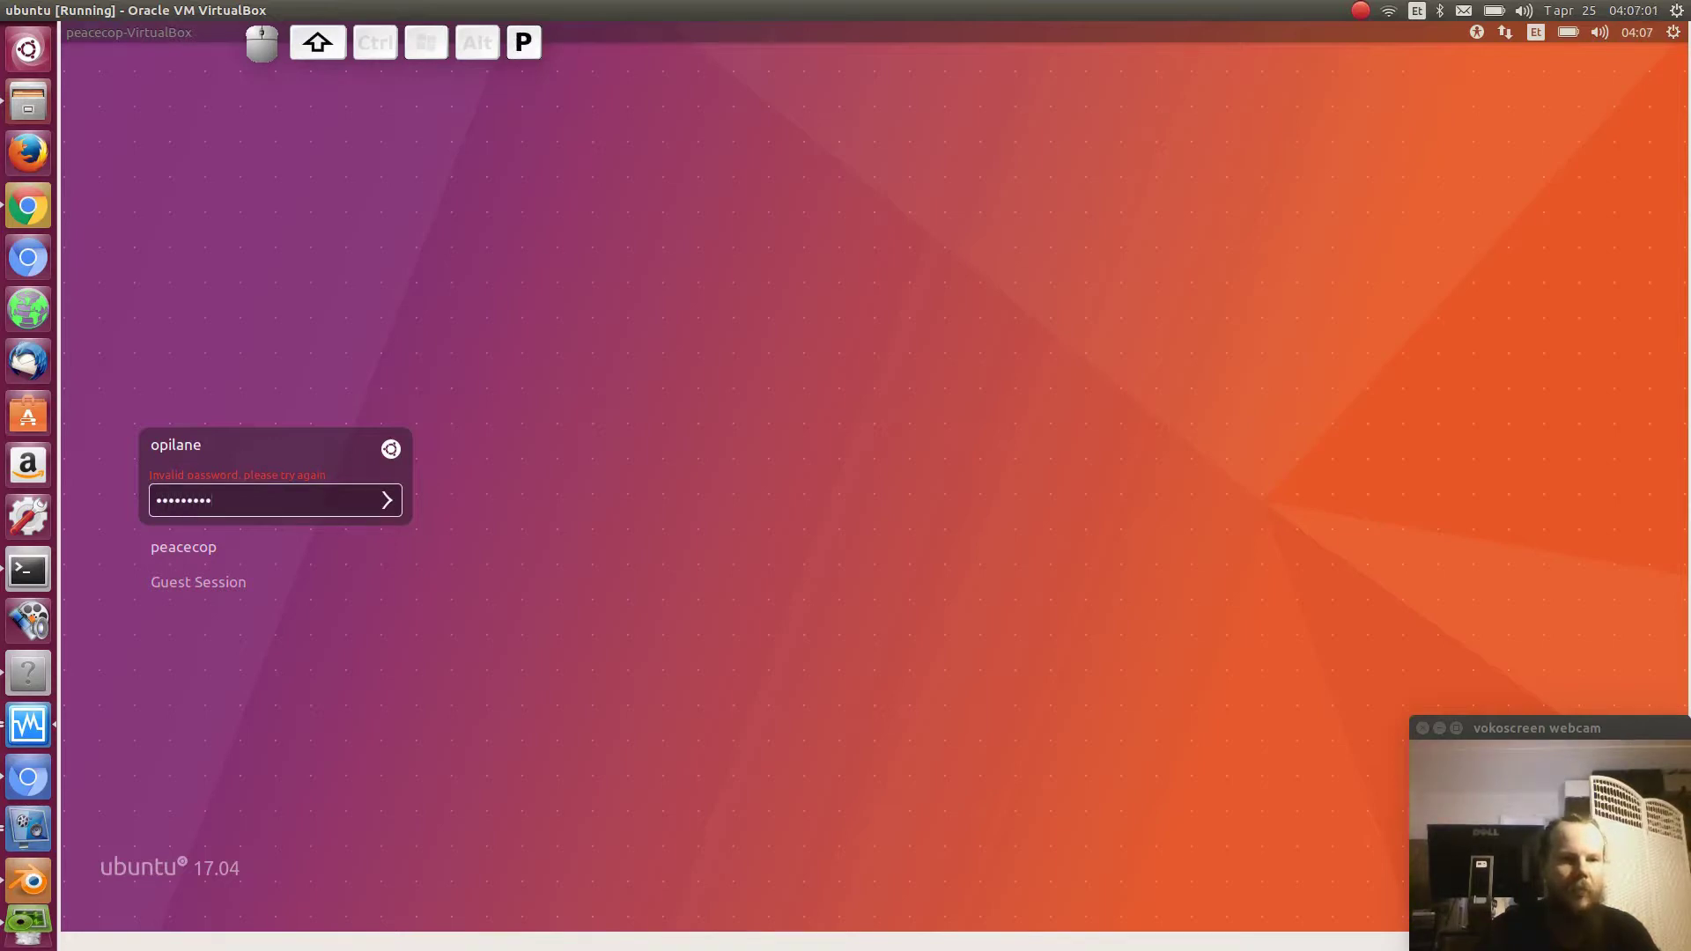
key("Return")
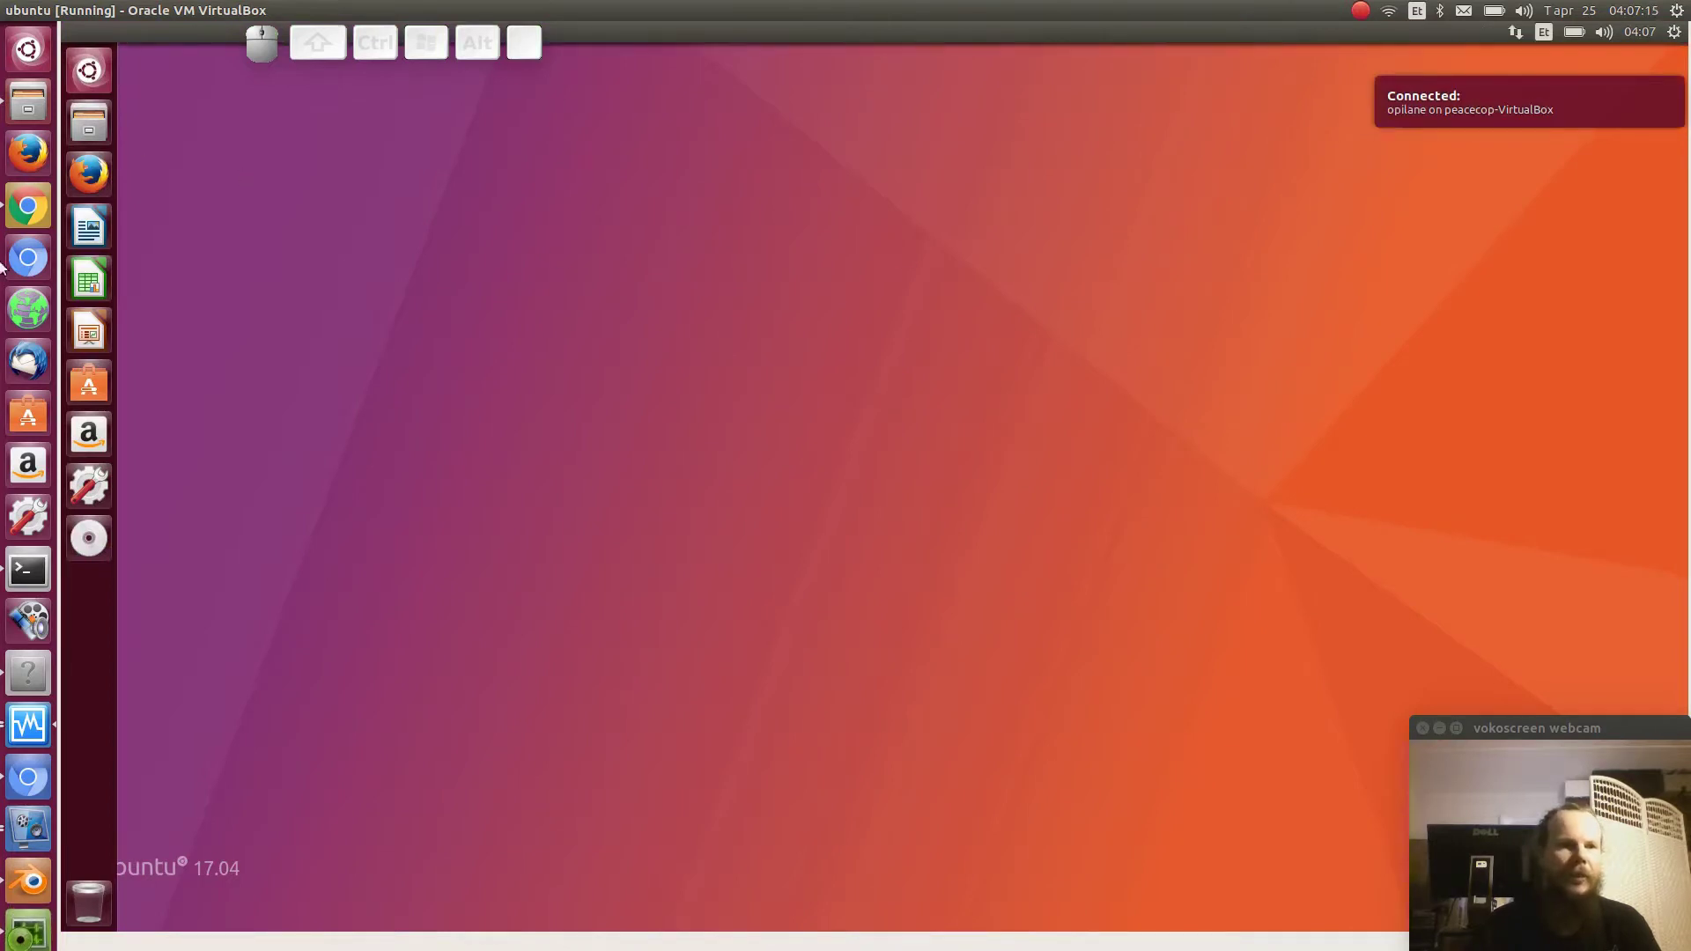
- View the Super shortcut overview, then browse the launcher to System Settings' quick options
key("super")
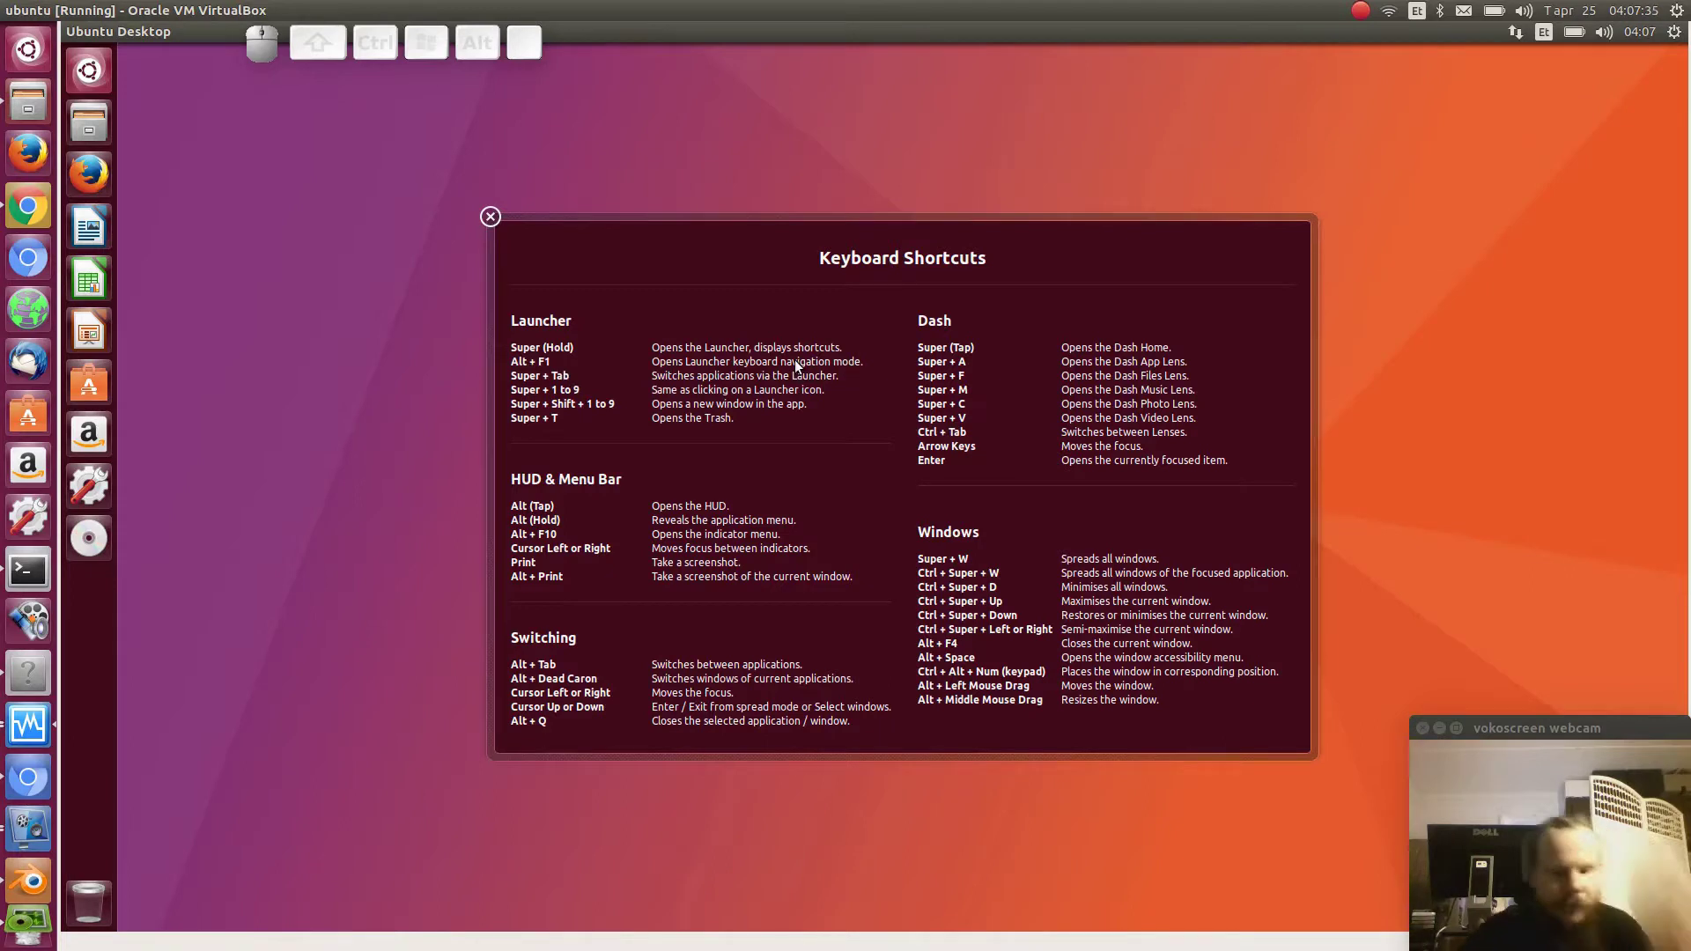
key("alt+F1")
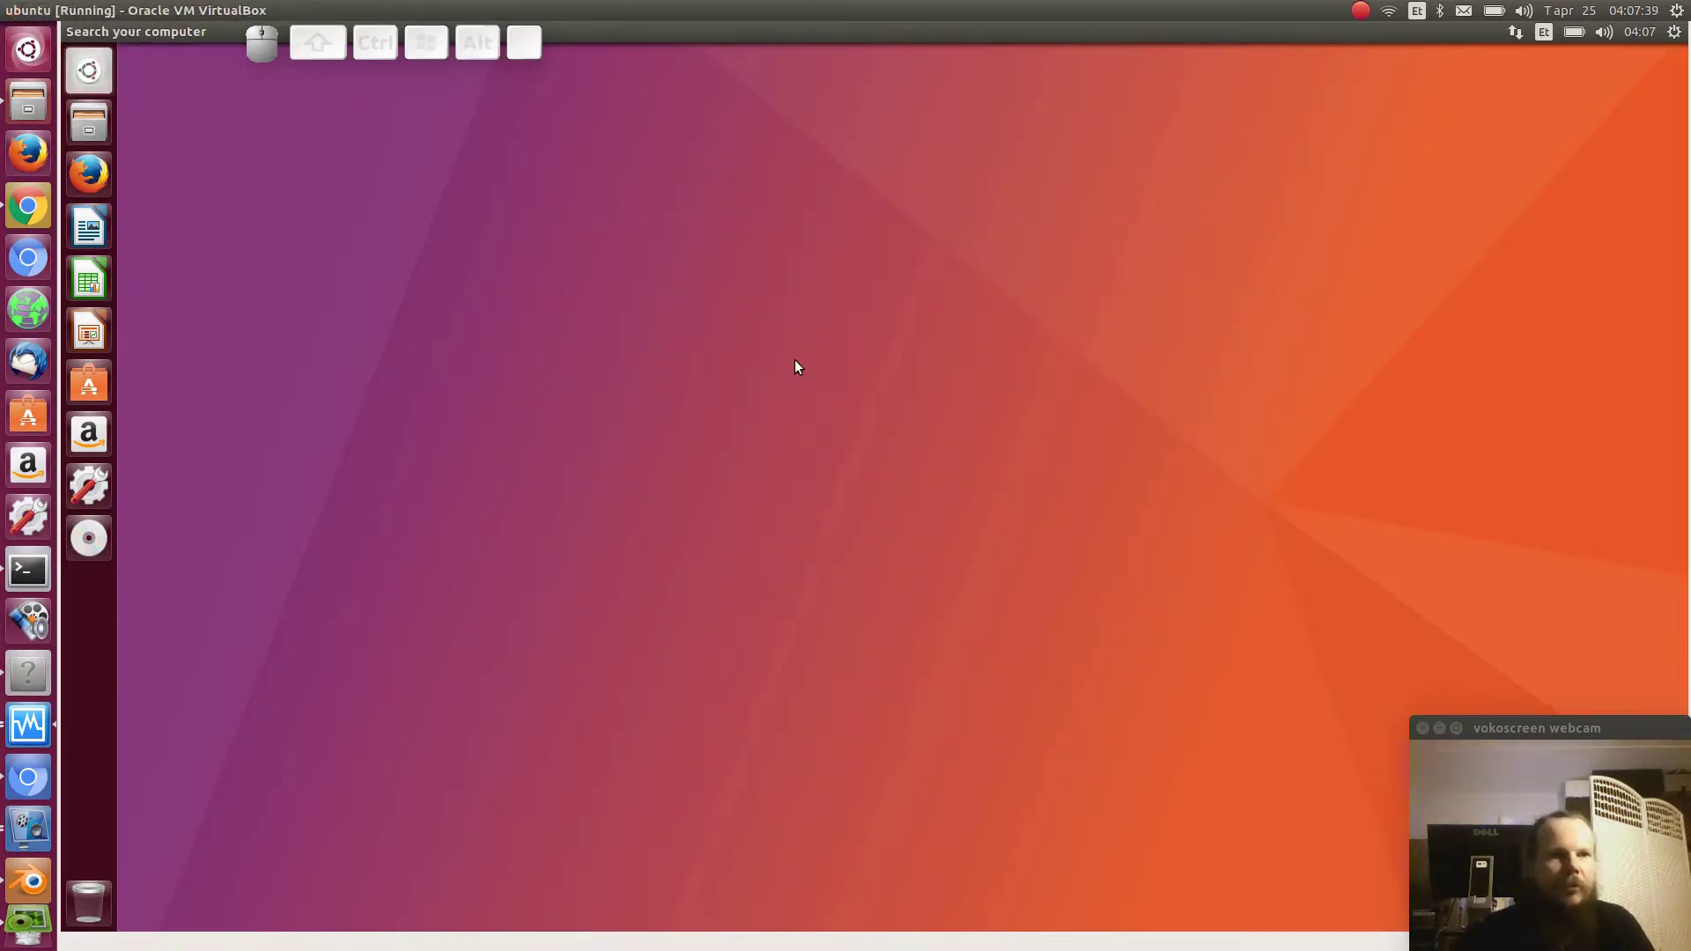
key("Down")
key("Down")
key("Down")
key("Down")
key("Down")
key("Down")
key("Down")
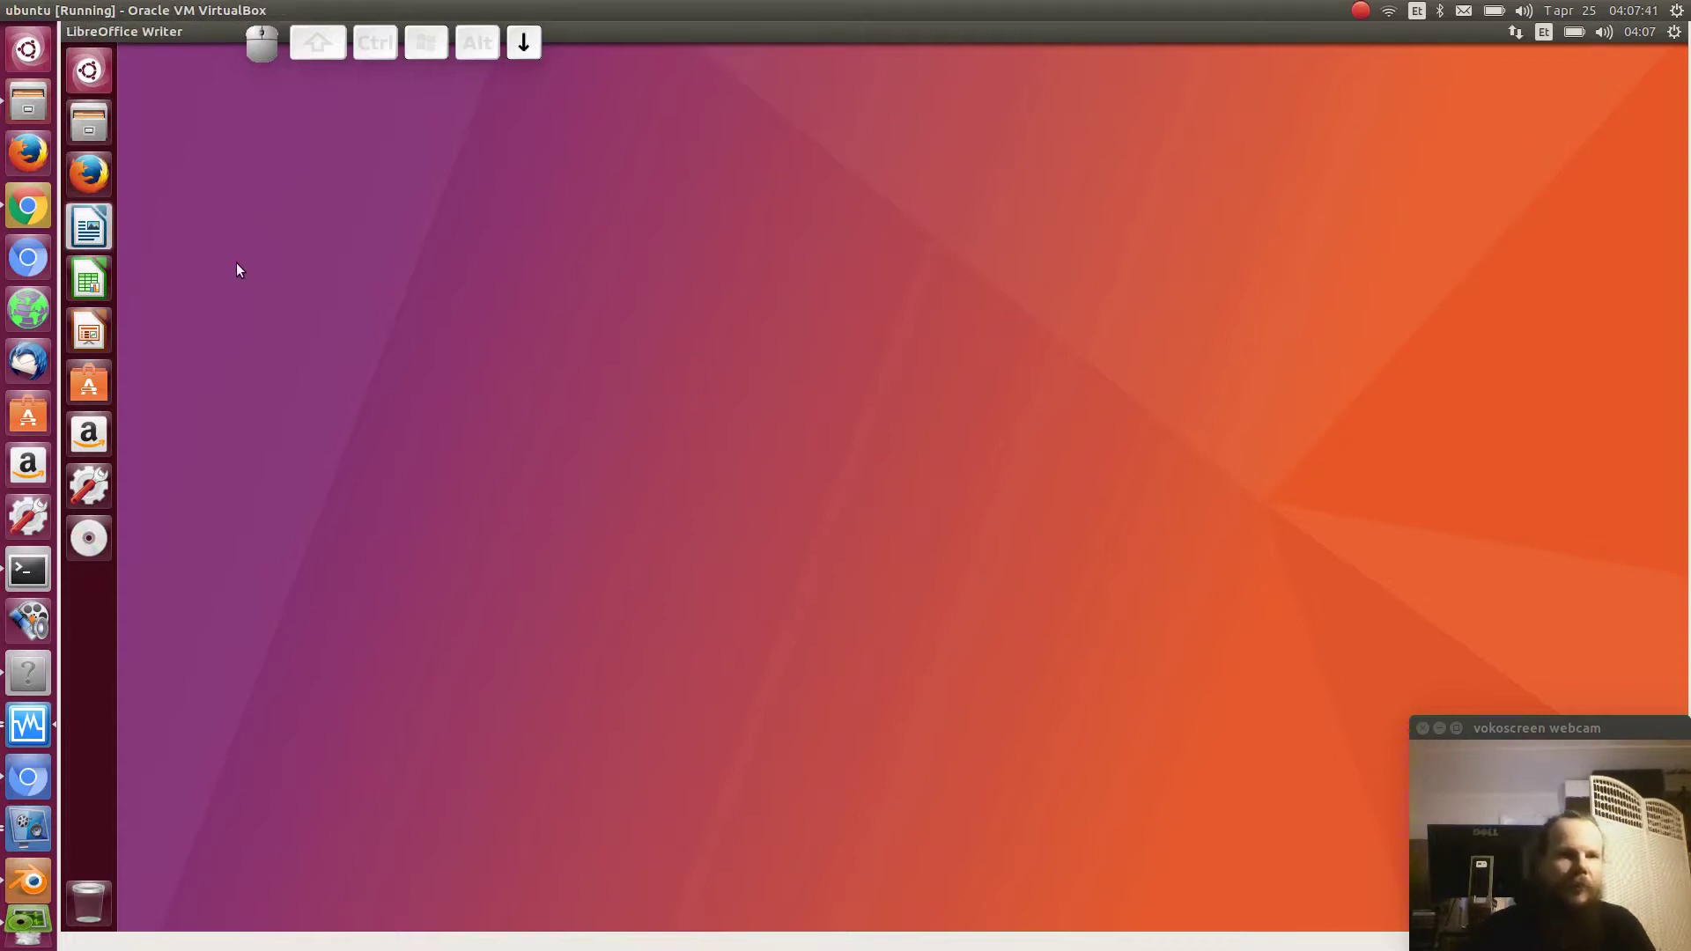
key("Down")
key("Right")
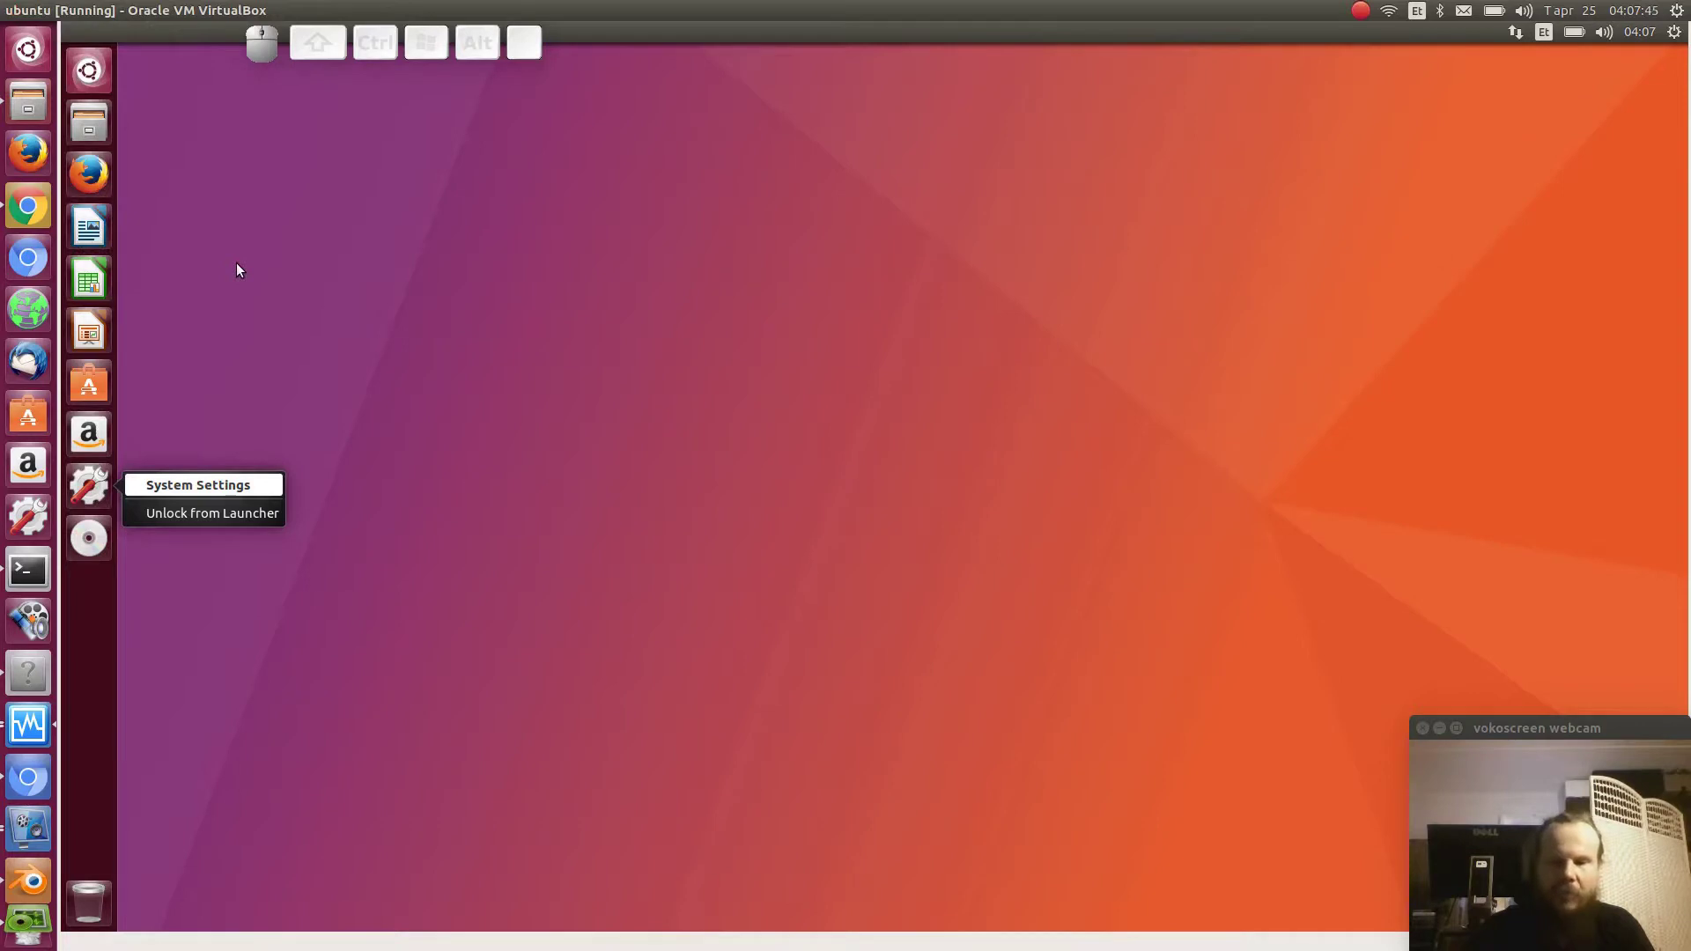
key("Left")
- Open and close the Dash home, then launch Epoptes to show the peacecop-VirtualBox (opilane) client
key("Up")
key("Up")
key("Up")
key("Up")
key("Up")
key("Up")
key("Up")
key("Up")
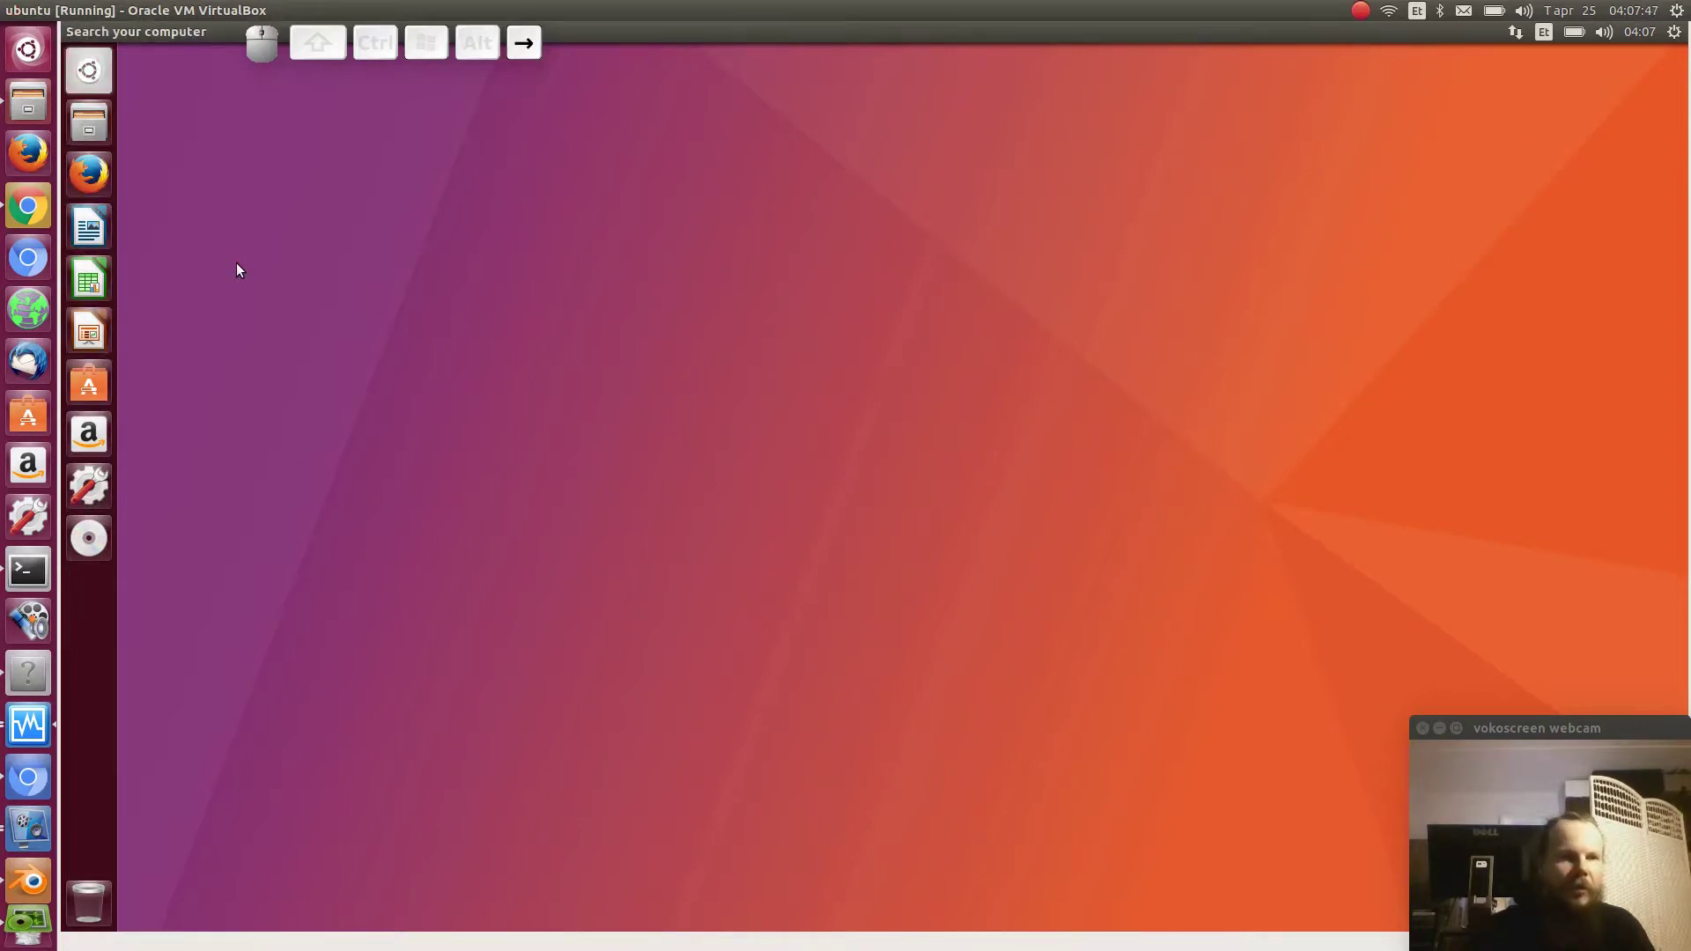
key("Right")
key("Down")
key("Down")
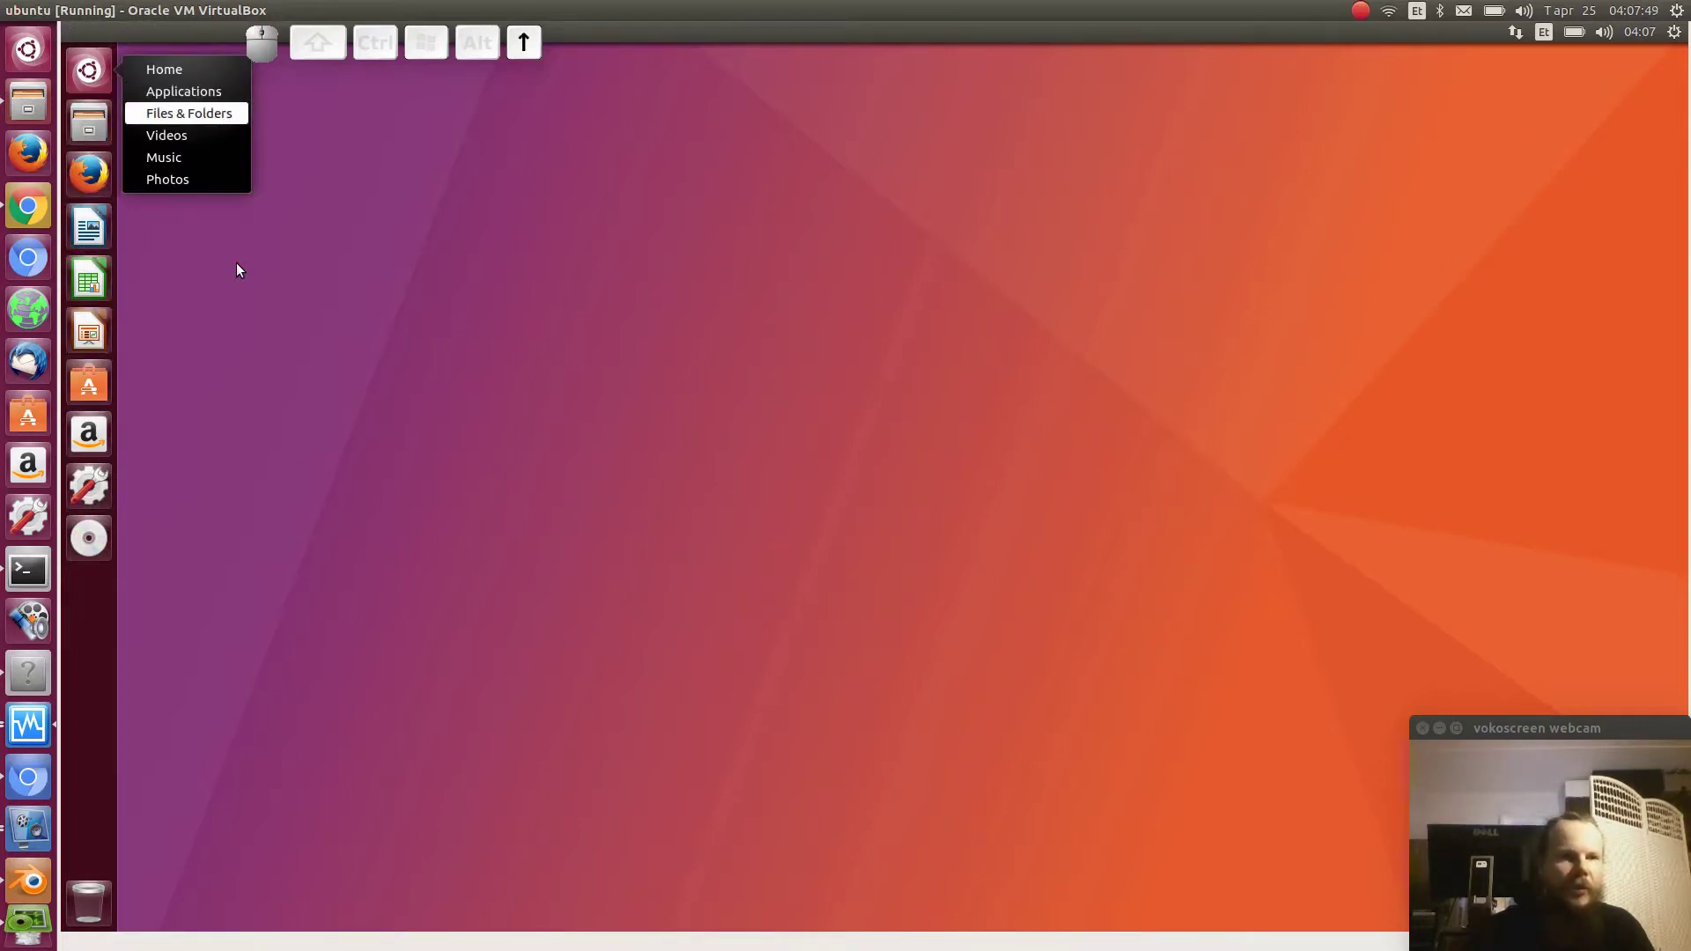
key("Up")
key("Up")
key("Return")
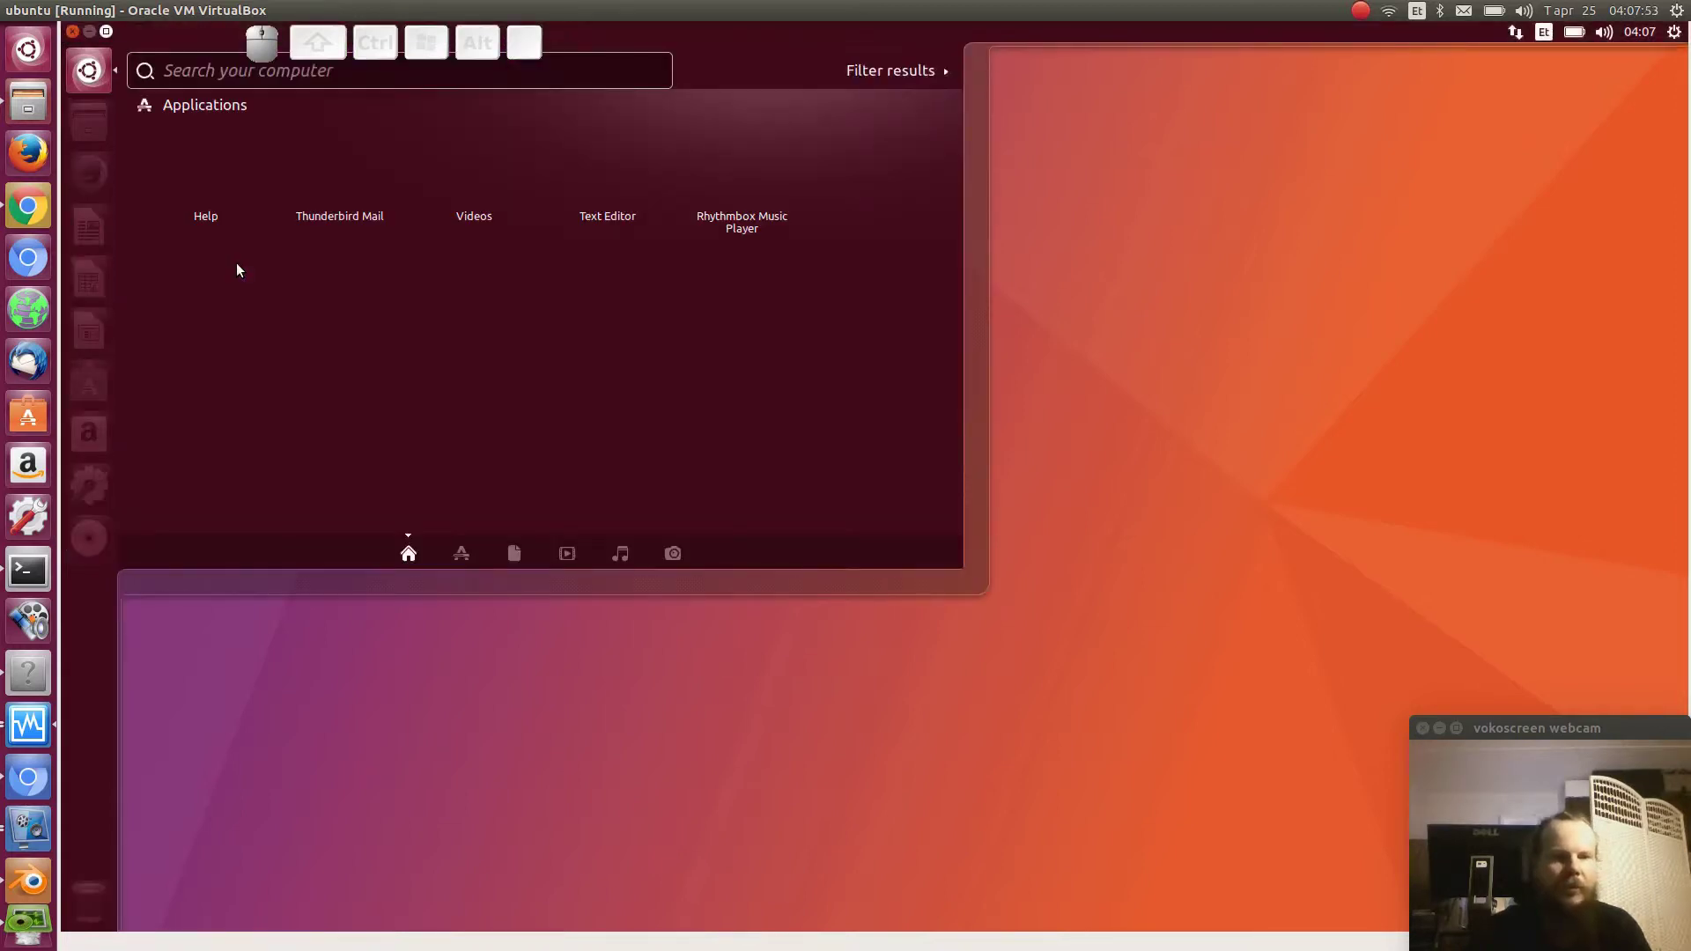
key("Escape")
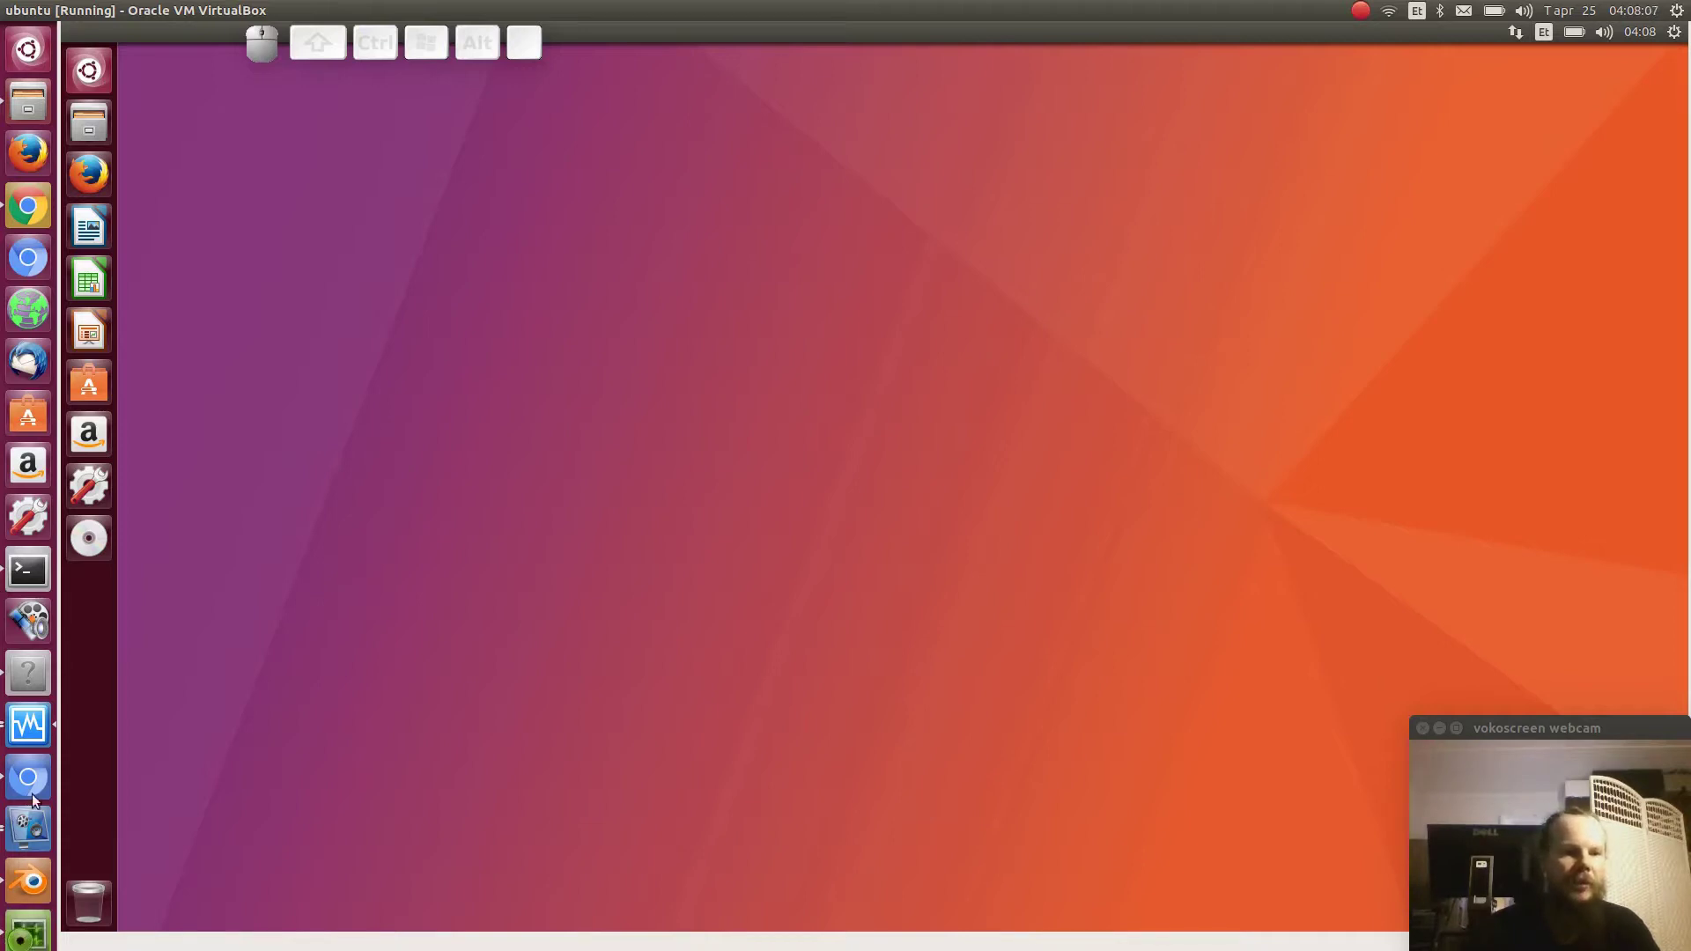
left_click(27, 924)
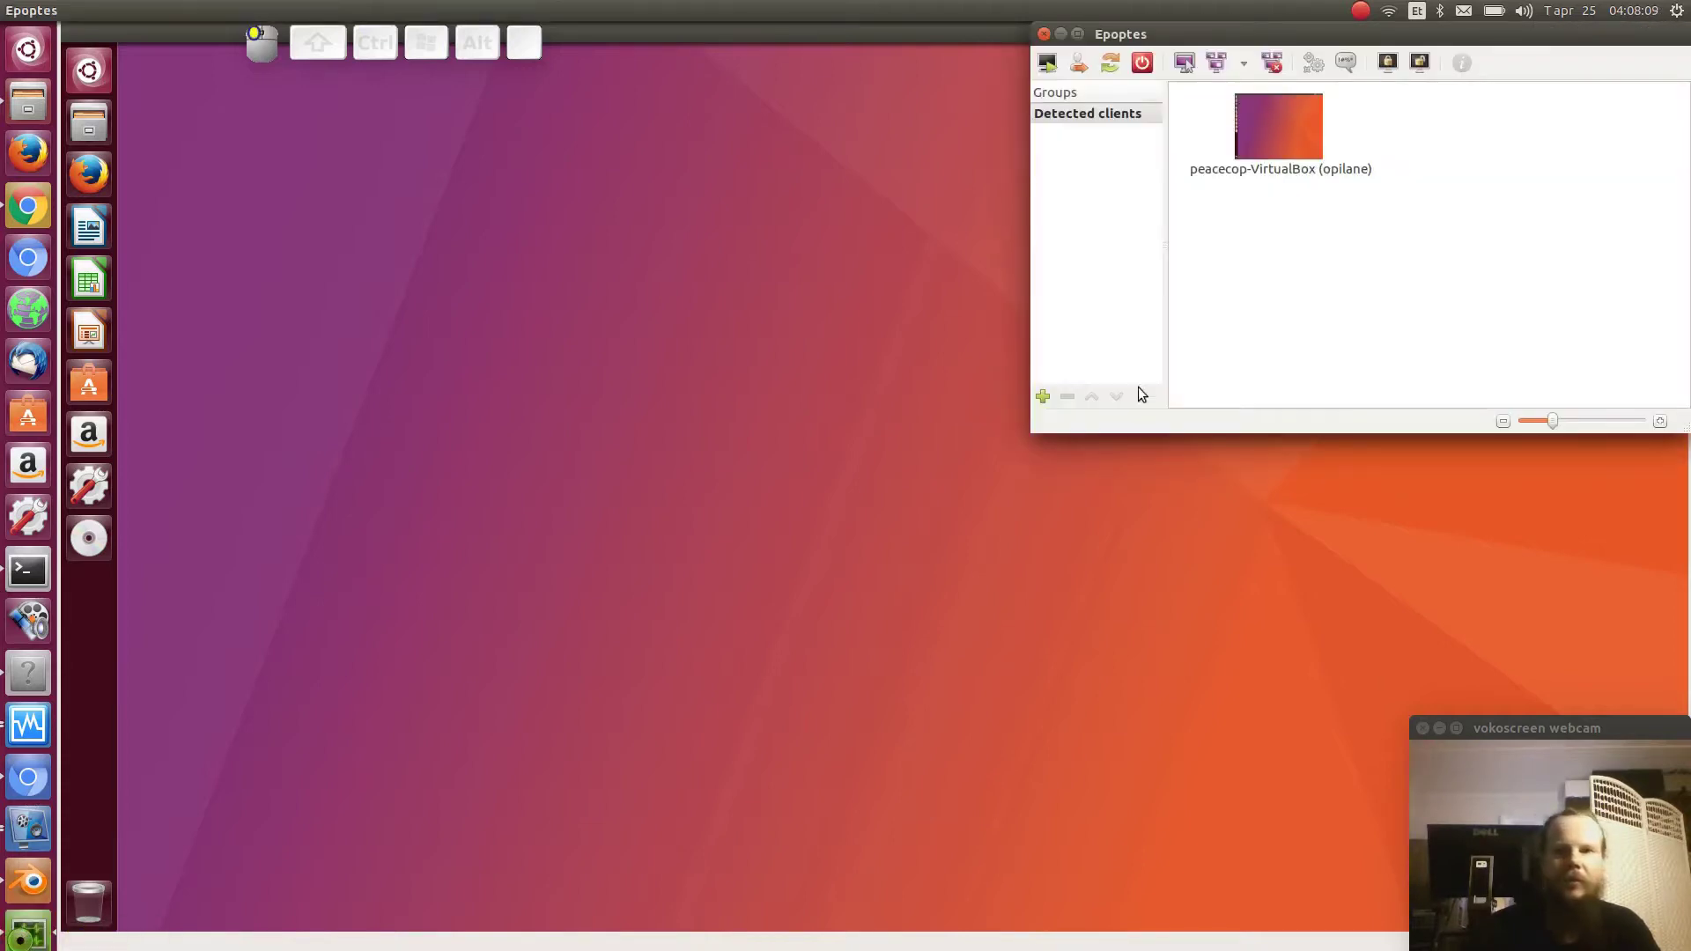
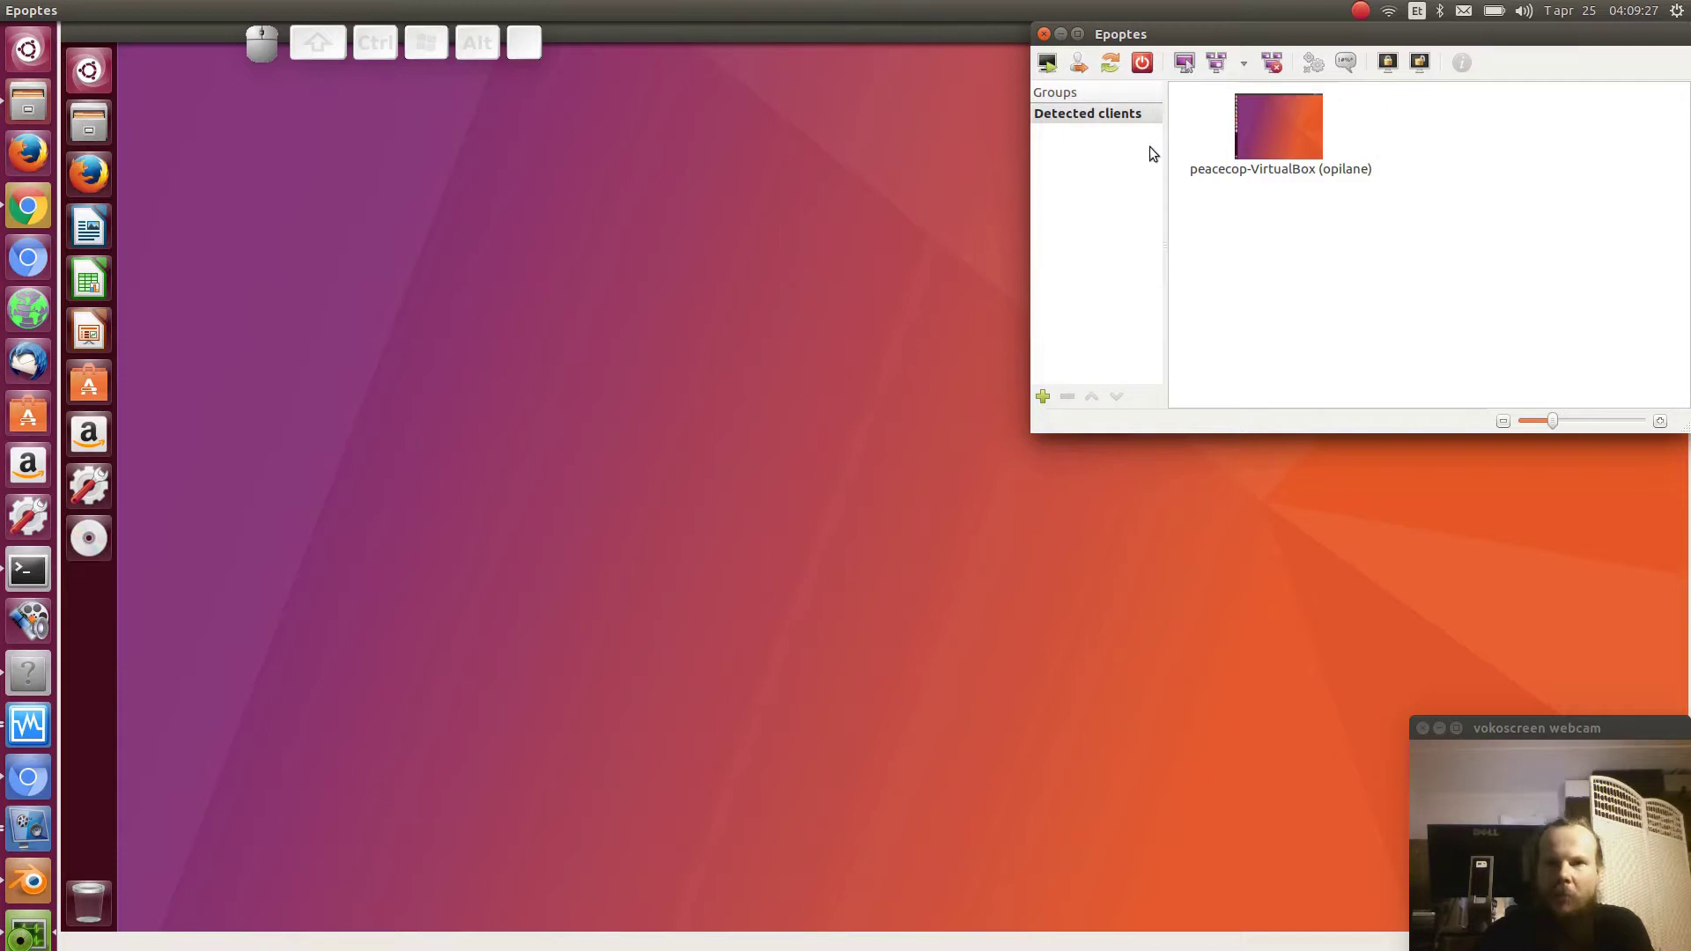
- Remotely control the client, open its Home folder, then end the remote session
left_click(1183, 70)
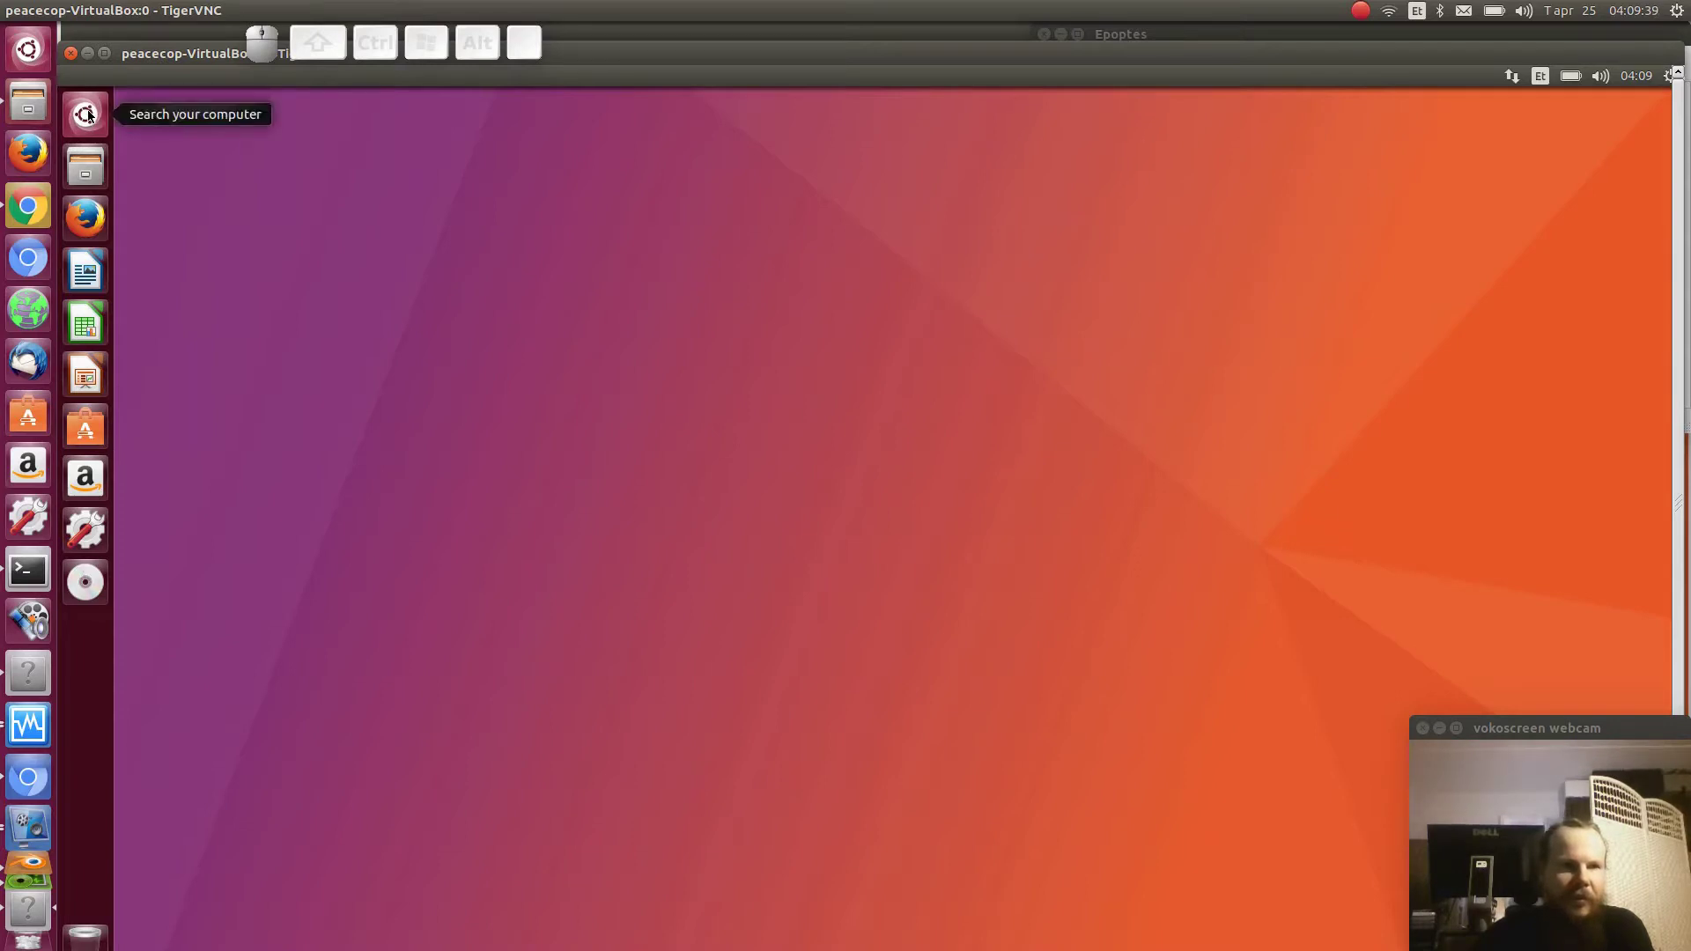
left_click(85, 166)
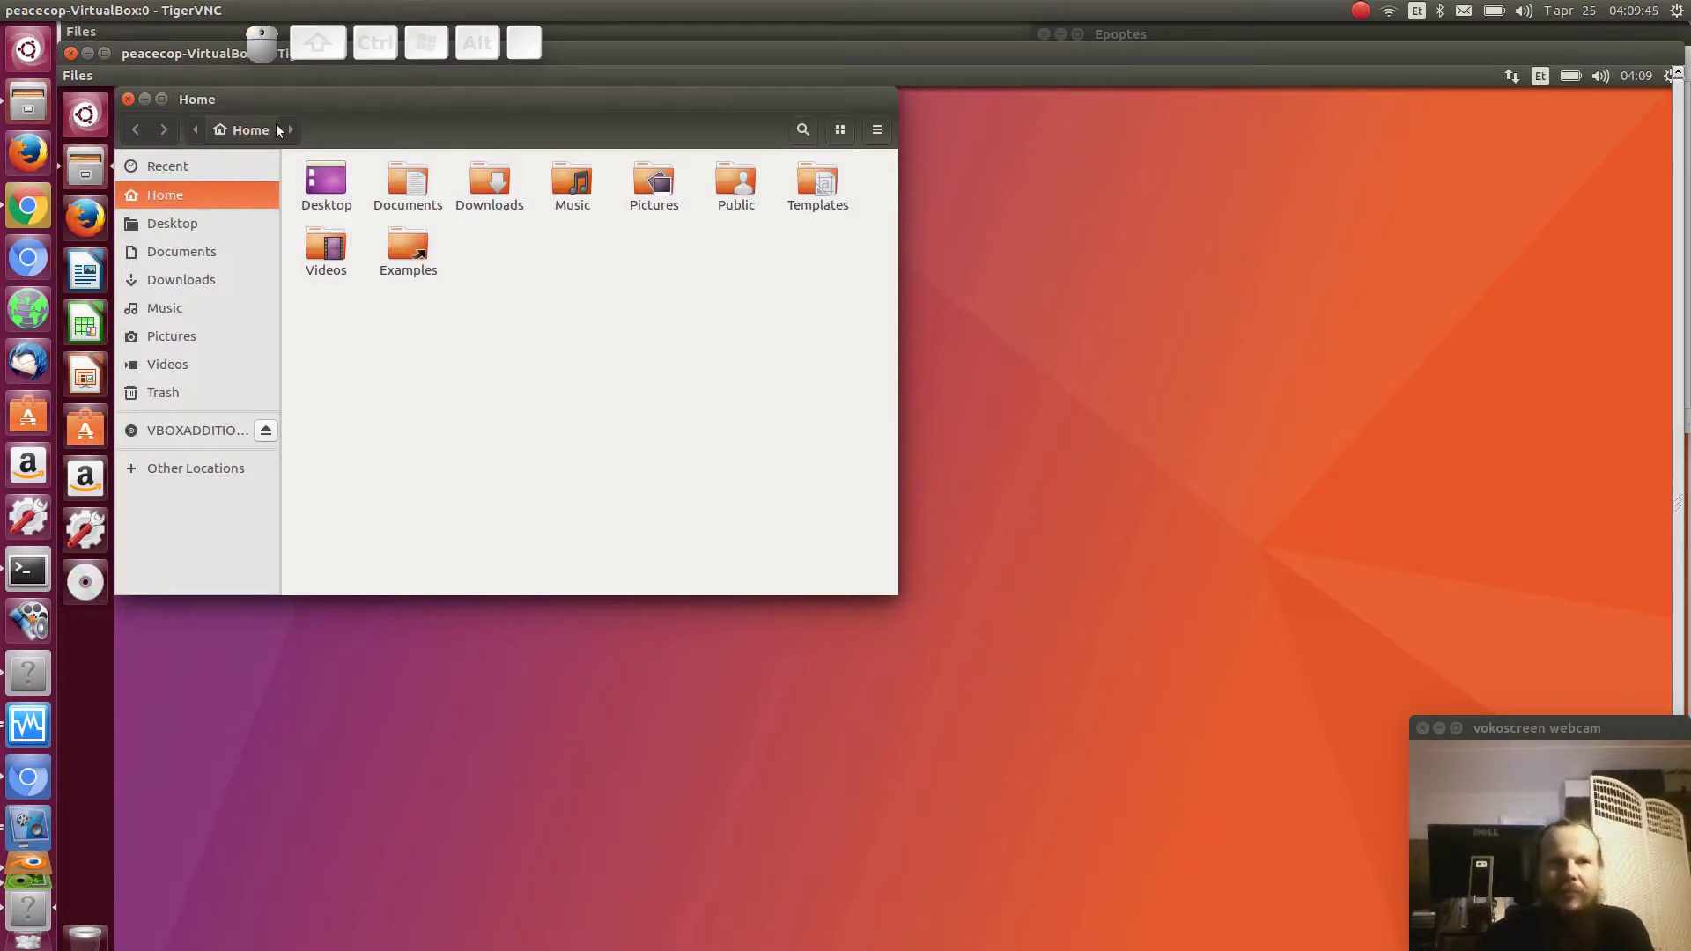
left_click(70, 54)
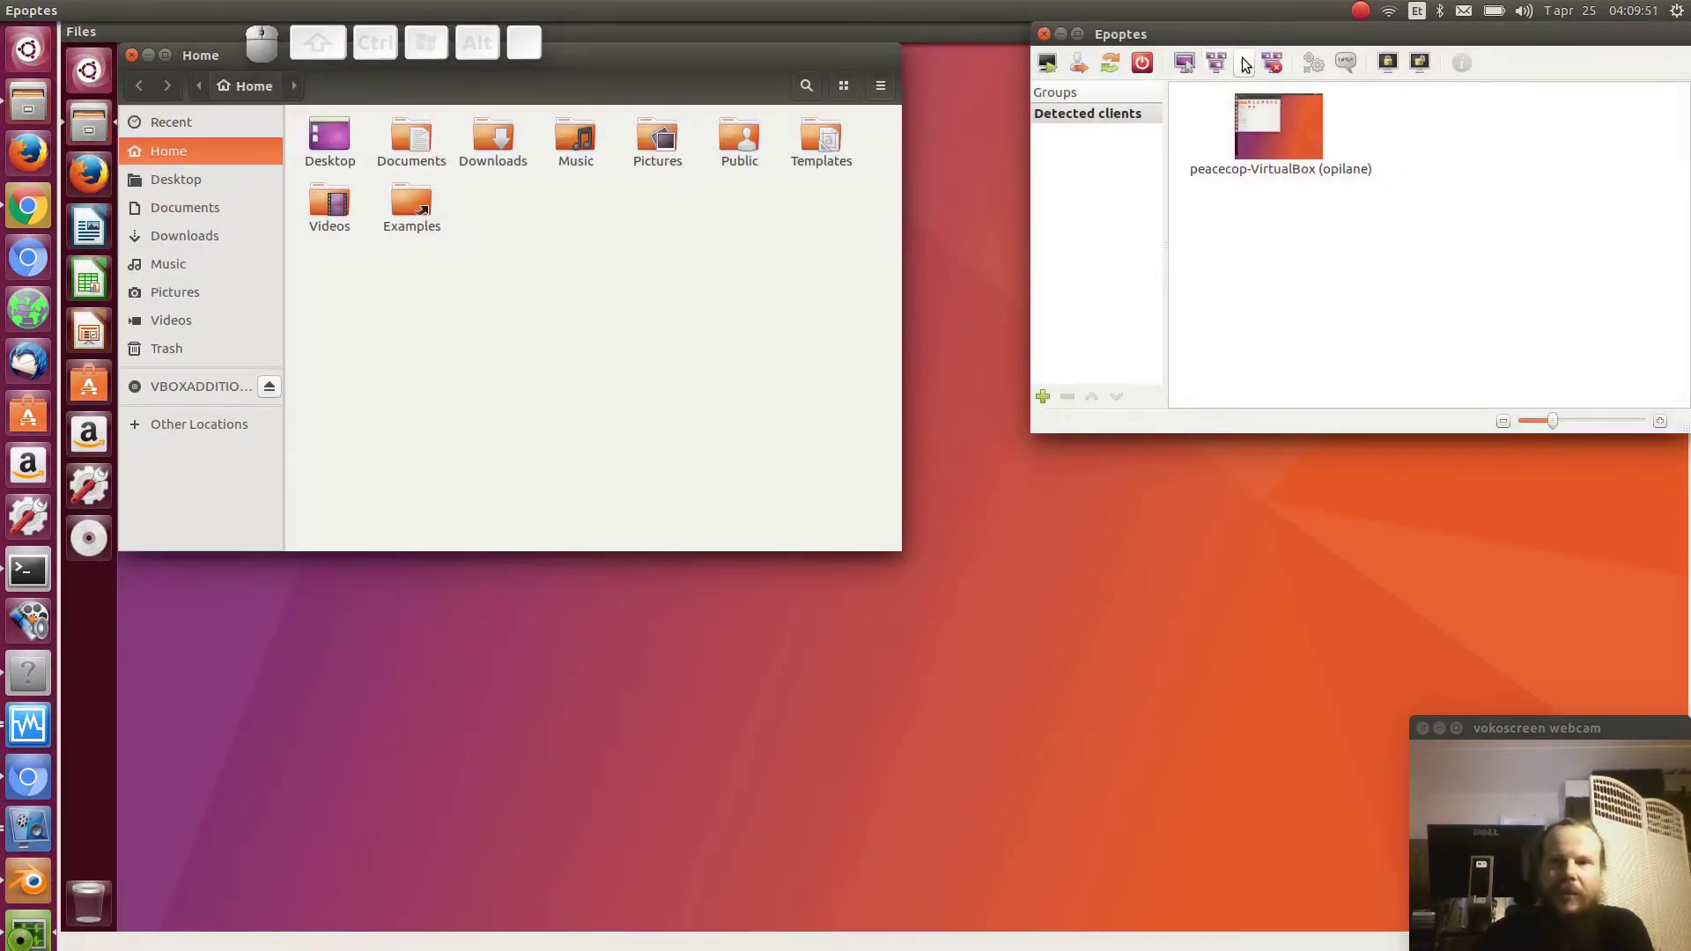
- Broadcast the teacher's screen fullscreen and move the client's Home window to the centre
left_click(1243, 63)
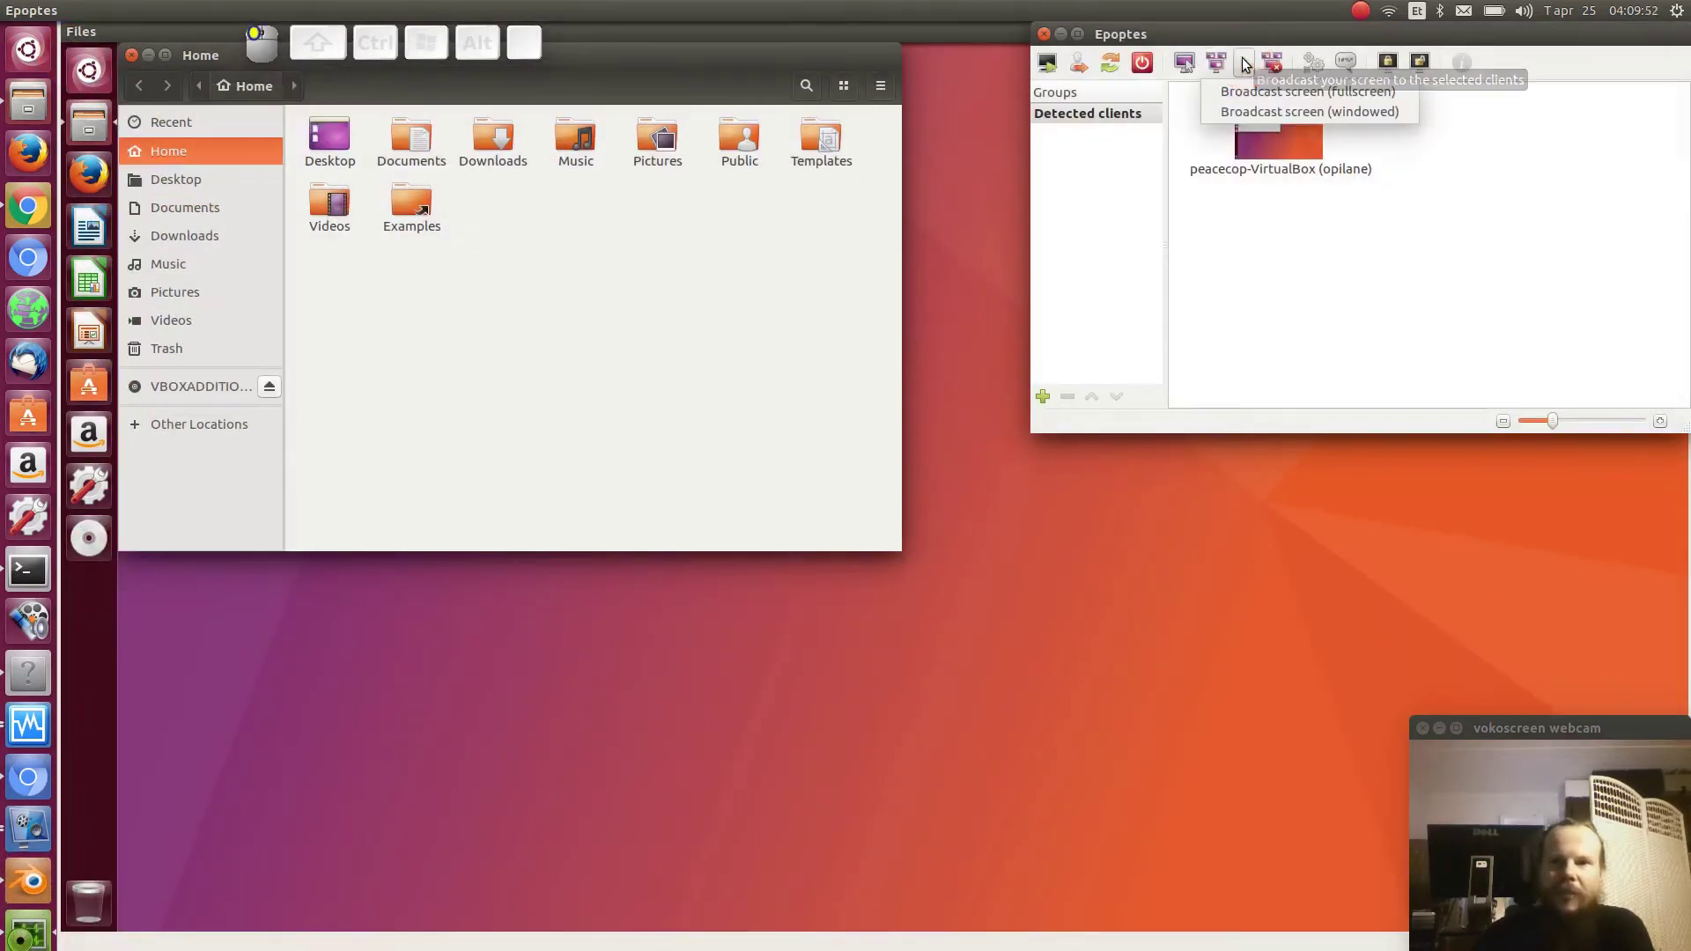
left_click(1302, 89)
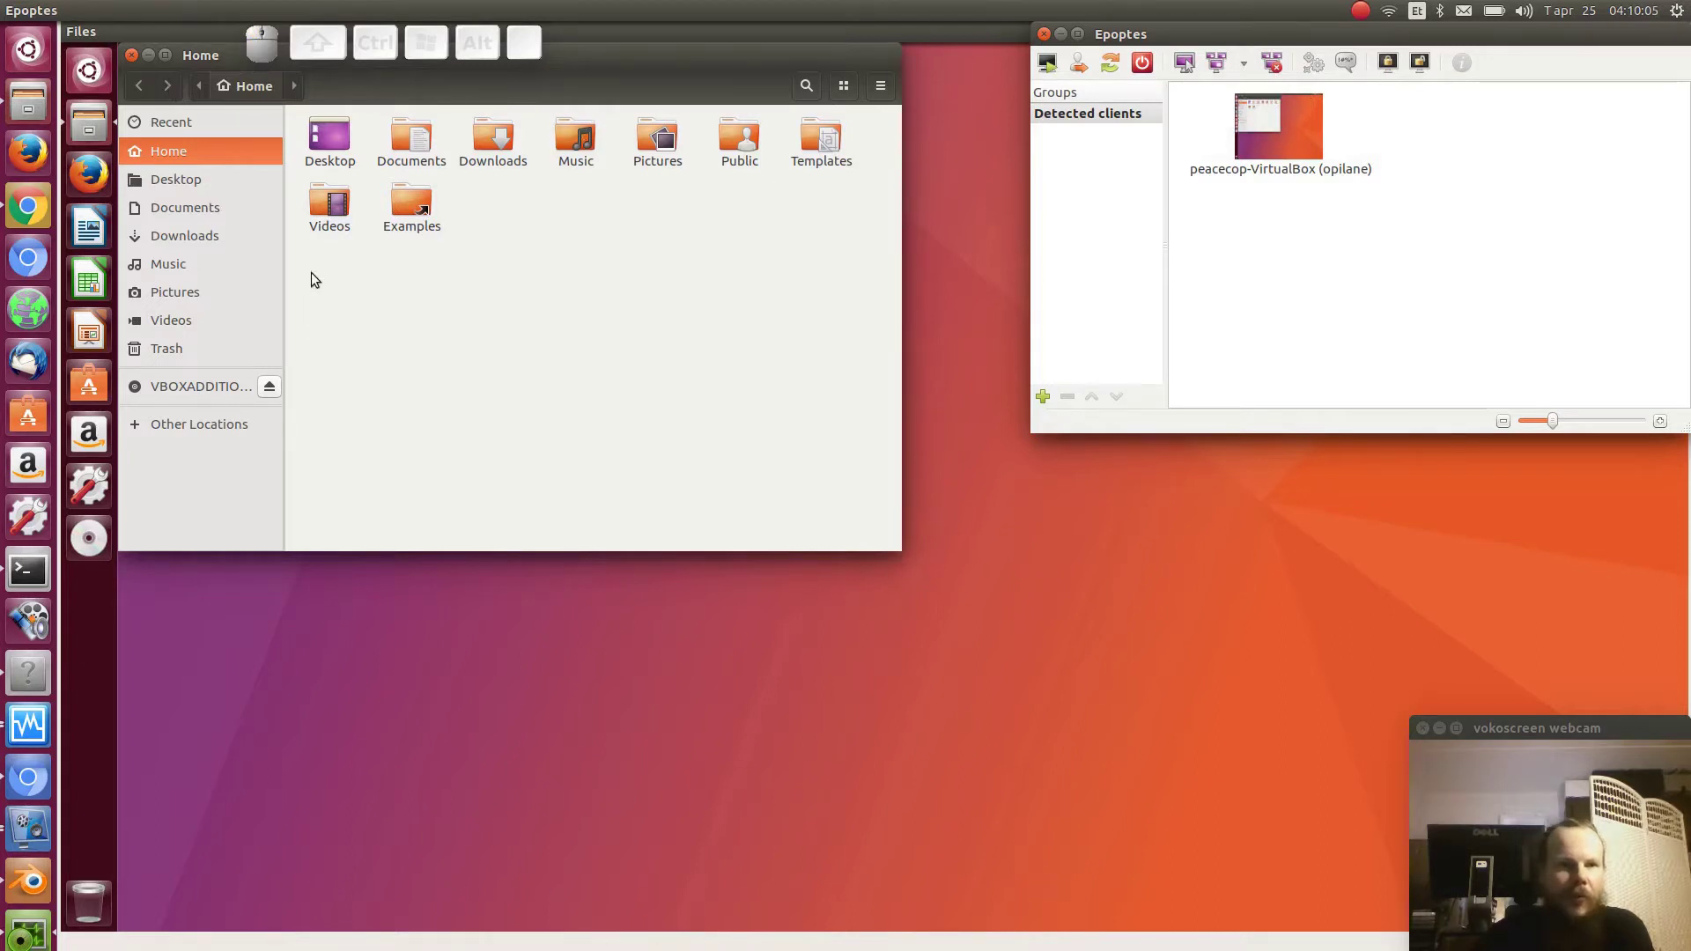
left_click_drag(632, 66, 803, 230)
key("alt")
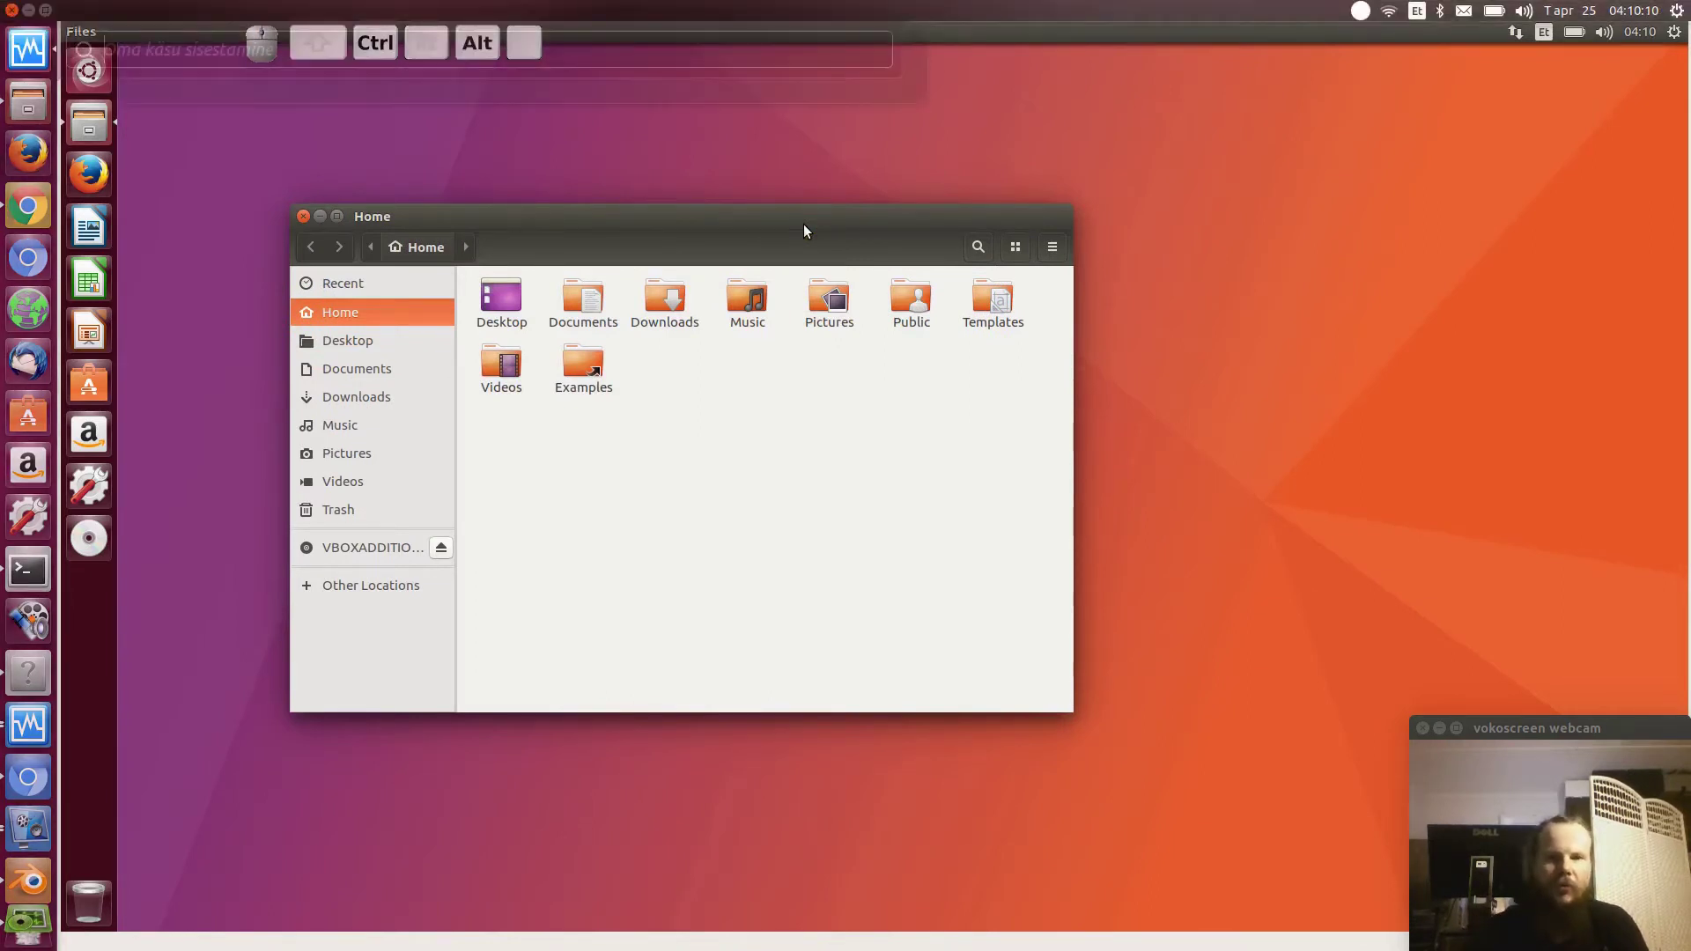
- Release the VM keyboard and switch to a windowed screen broadcast
key("ctrl+alt+Tab")
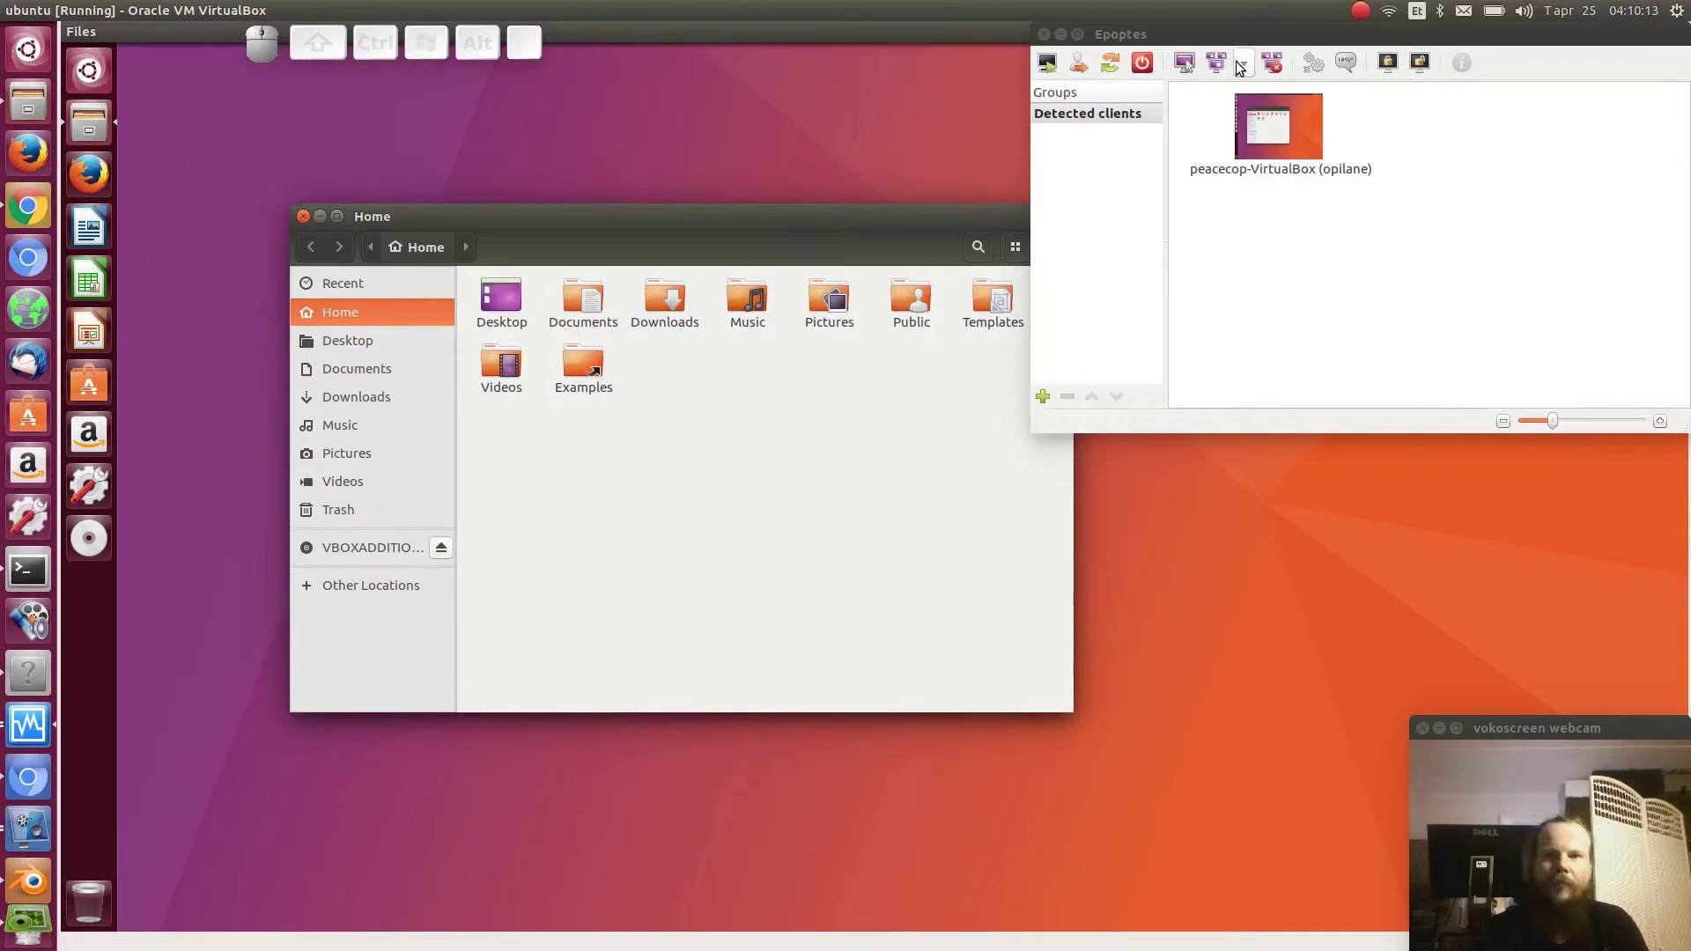
left_click(1244, 65)
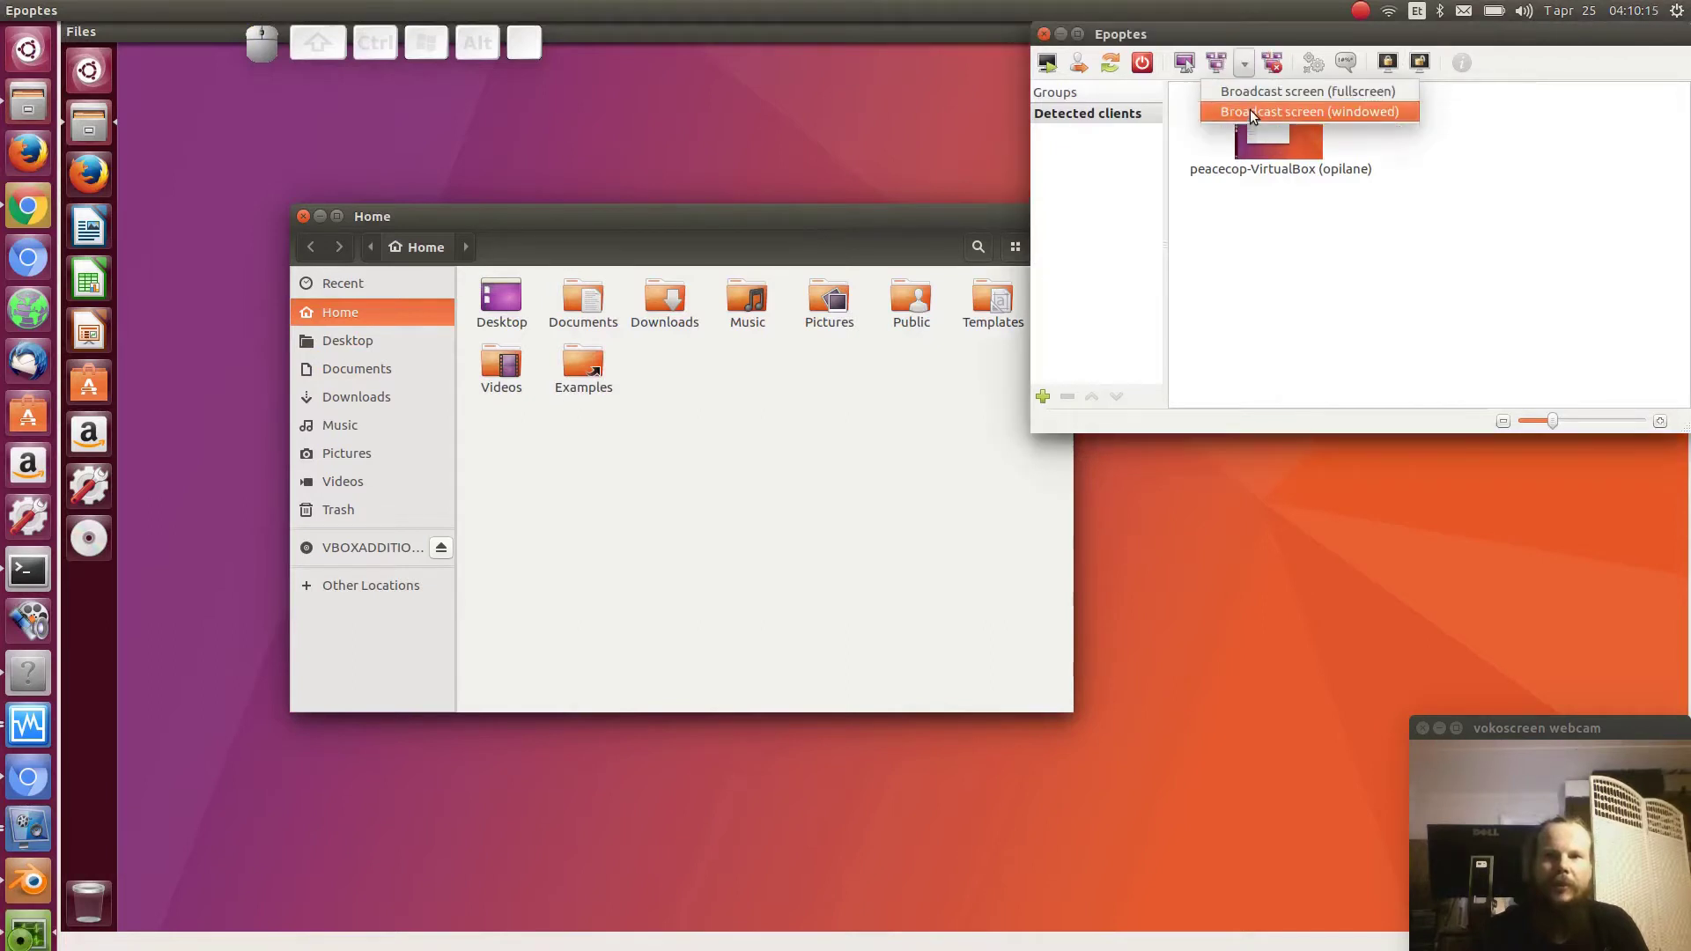
left_click(1251, 113)
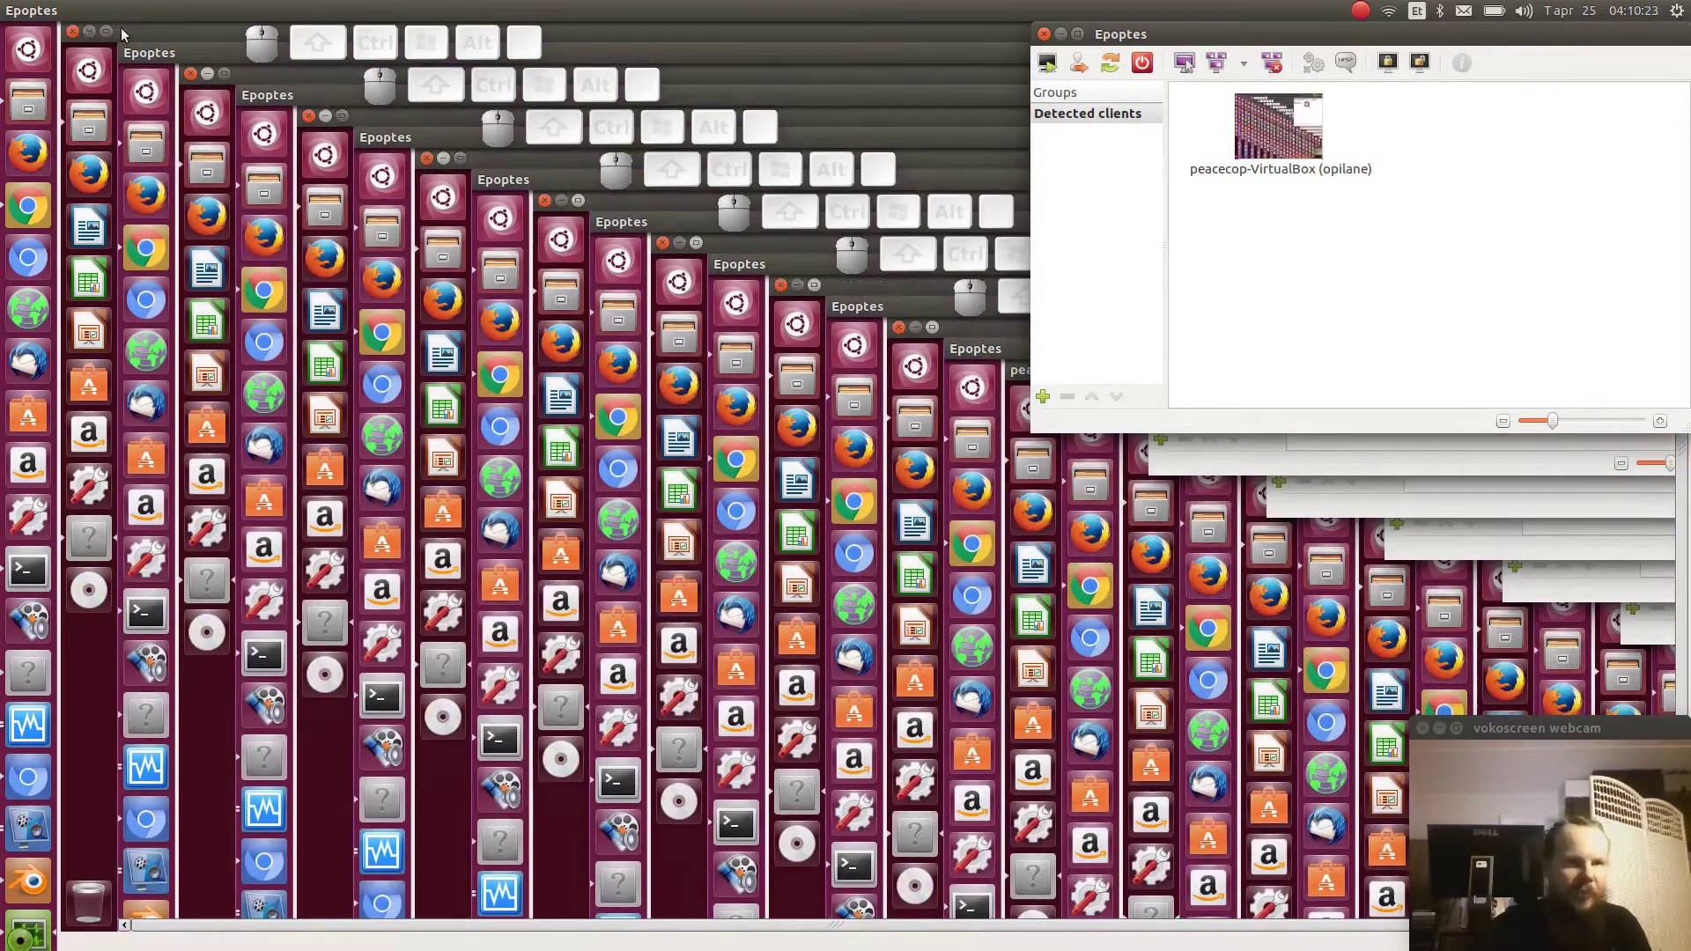
- Minimize the VirtualBox client window and nudge the Home window to the right
left_click(137, 31)
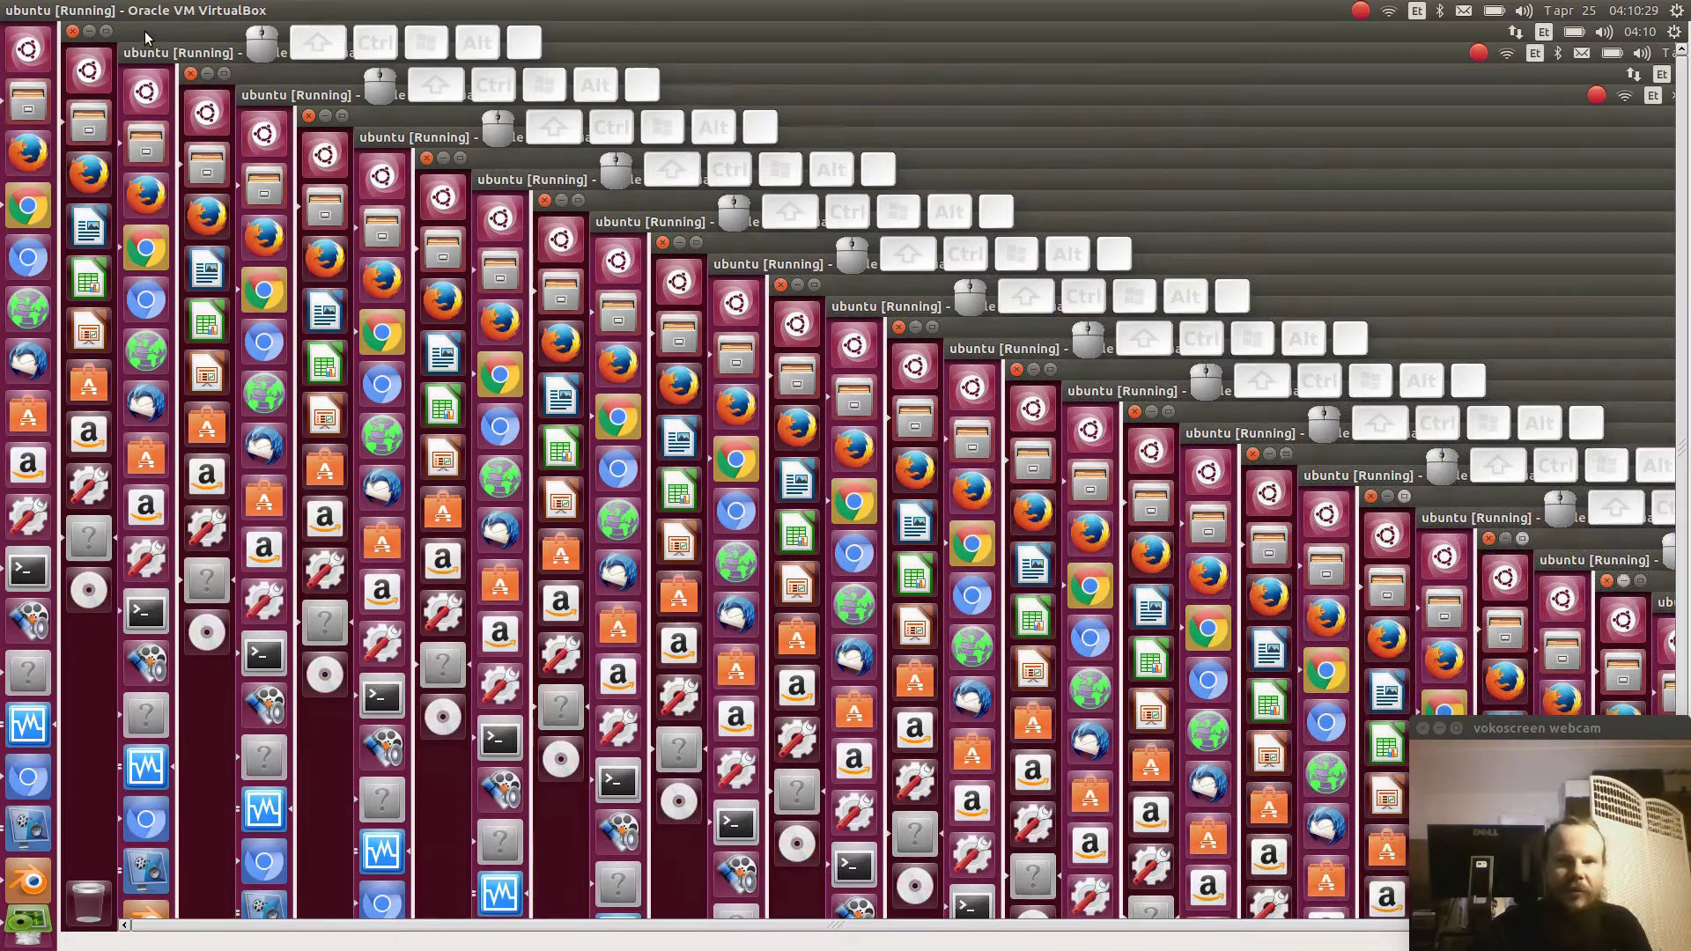
left_click(145, 30)
left_click(89, 31)
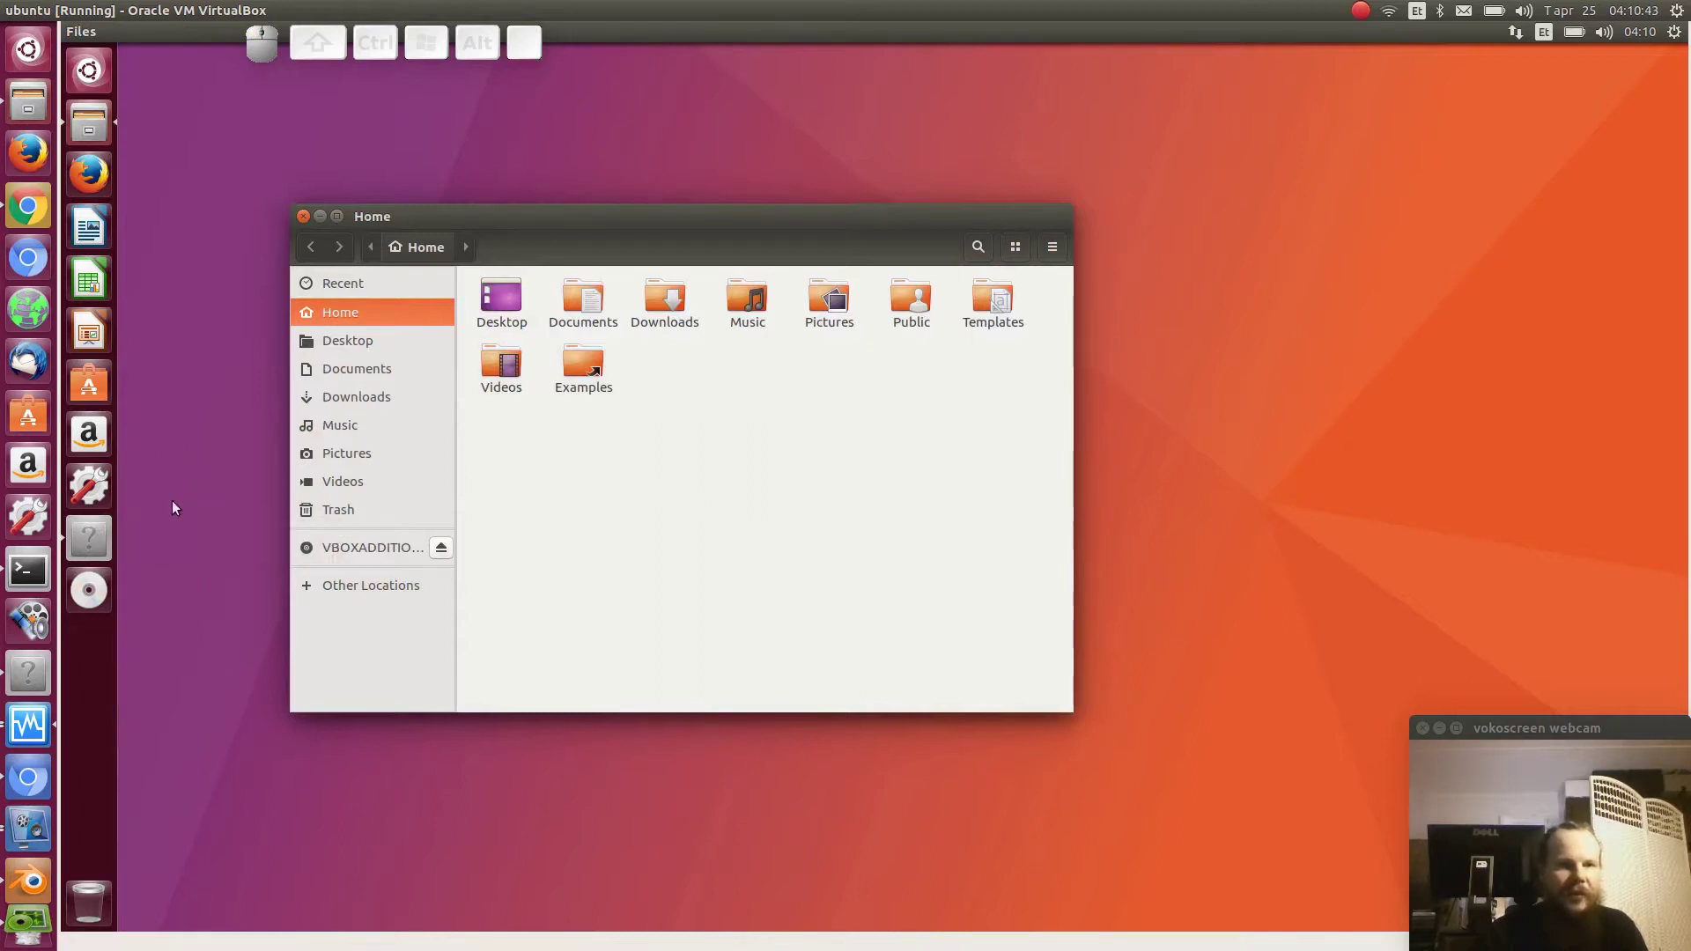
left_click_drag(627, 216, 702, 221)
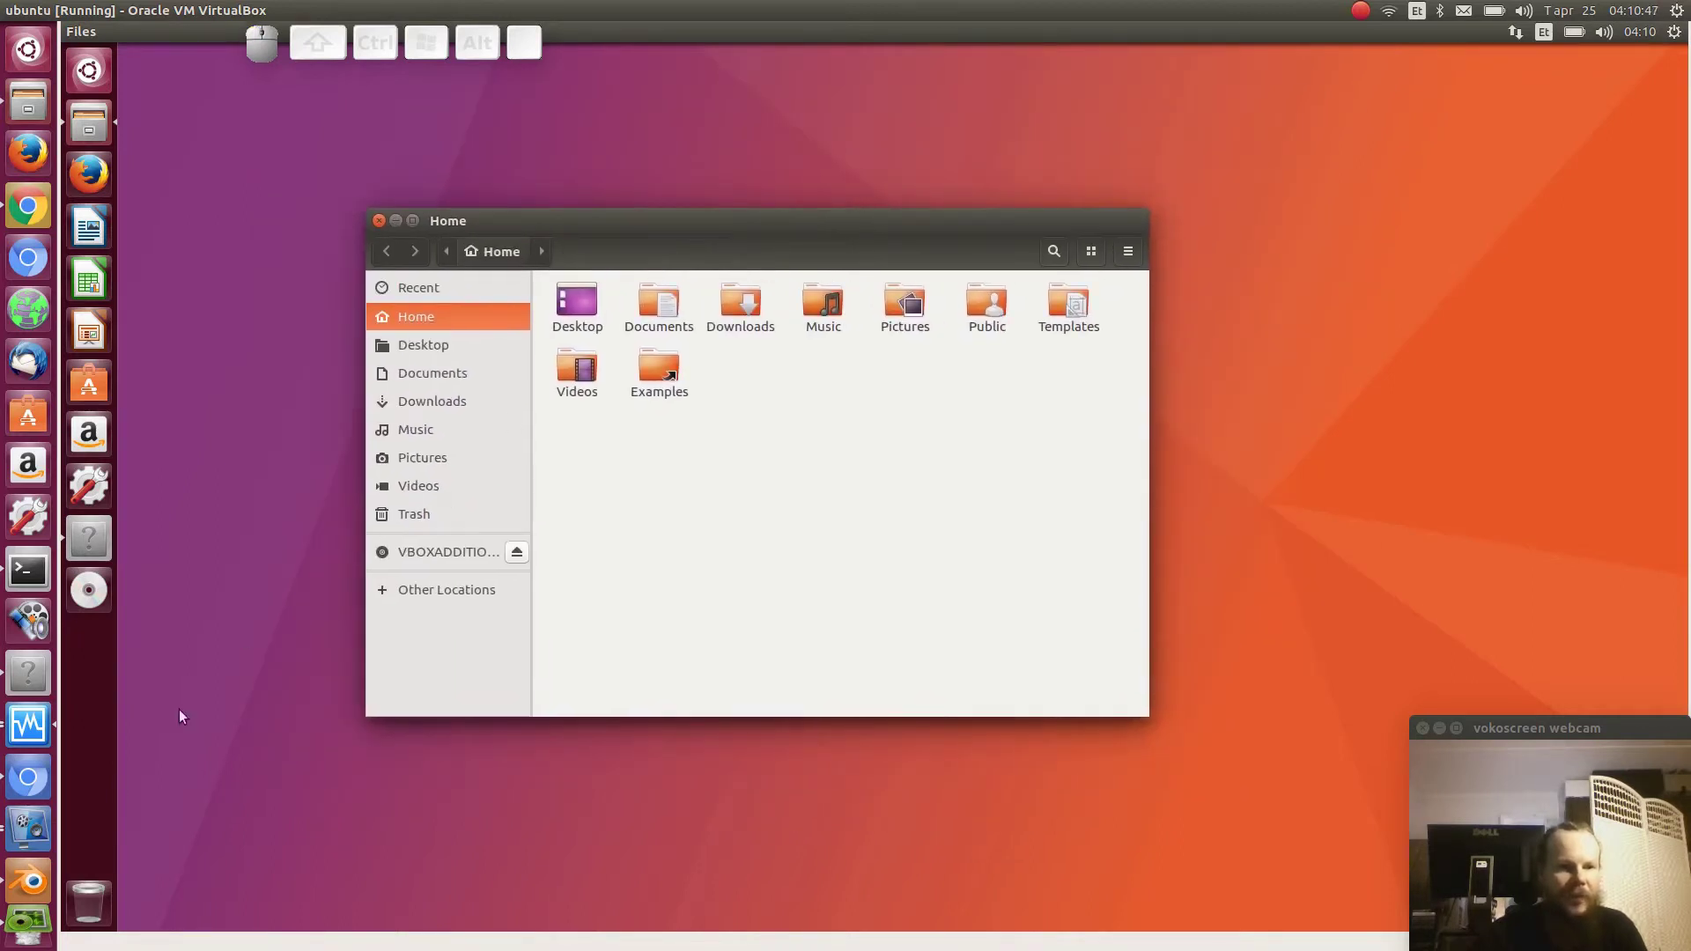
- Return to Epoptes and stop the screen broadcast to the client
left_click(27, 920)
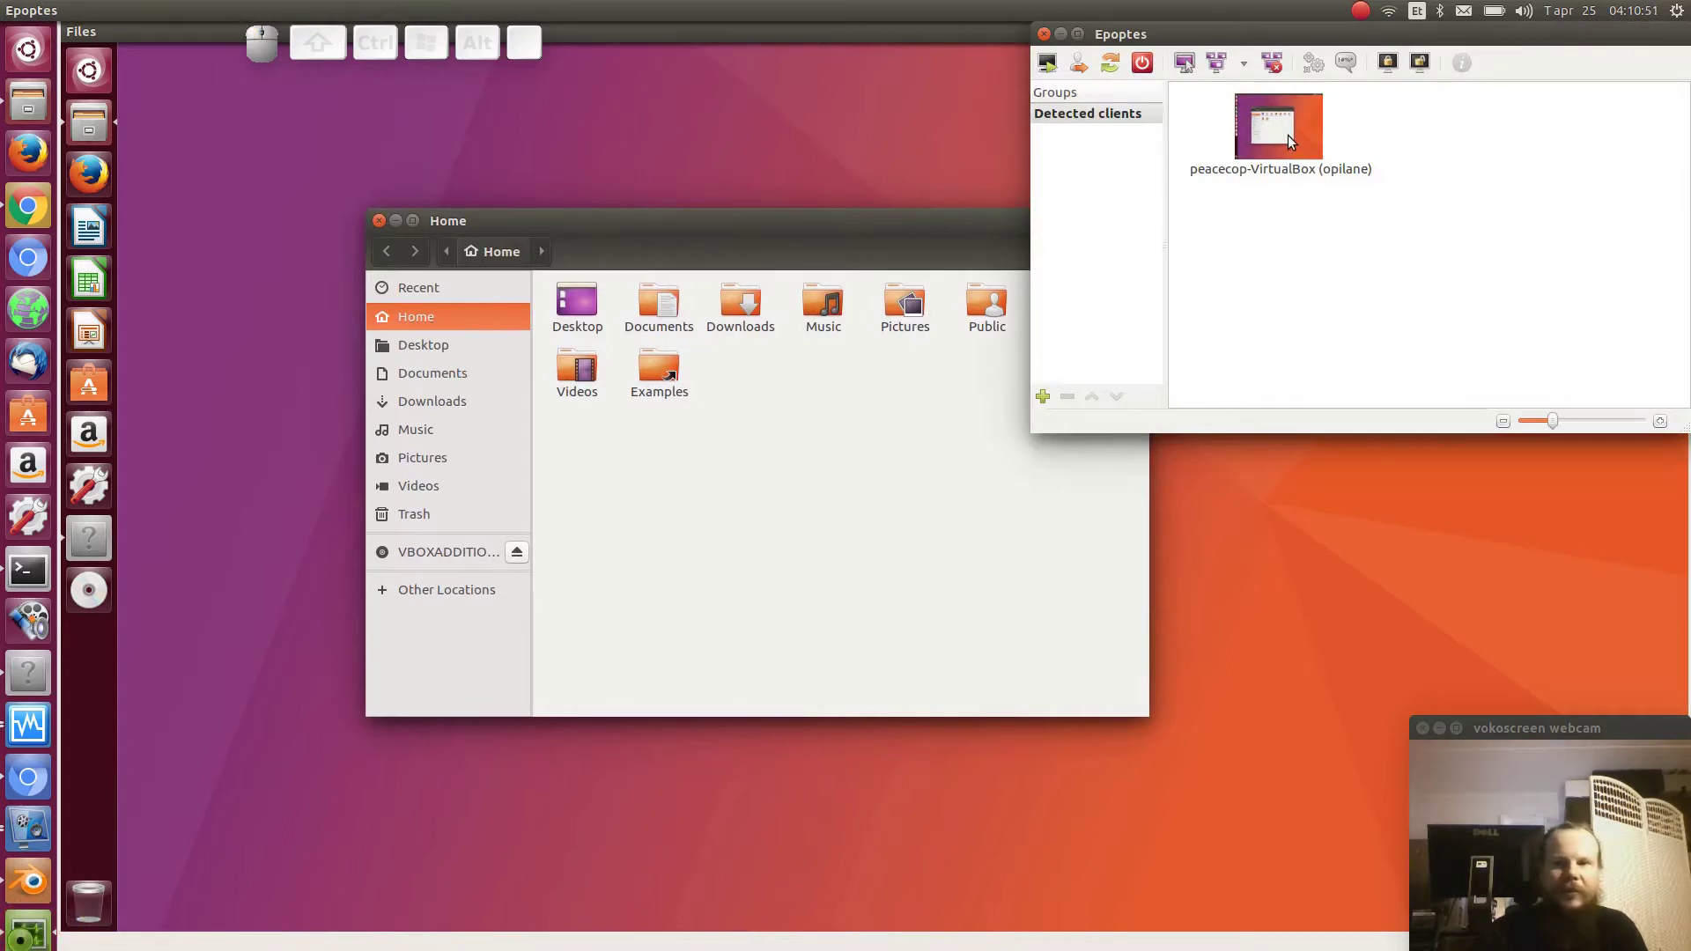
left_click(1245, 58)
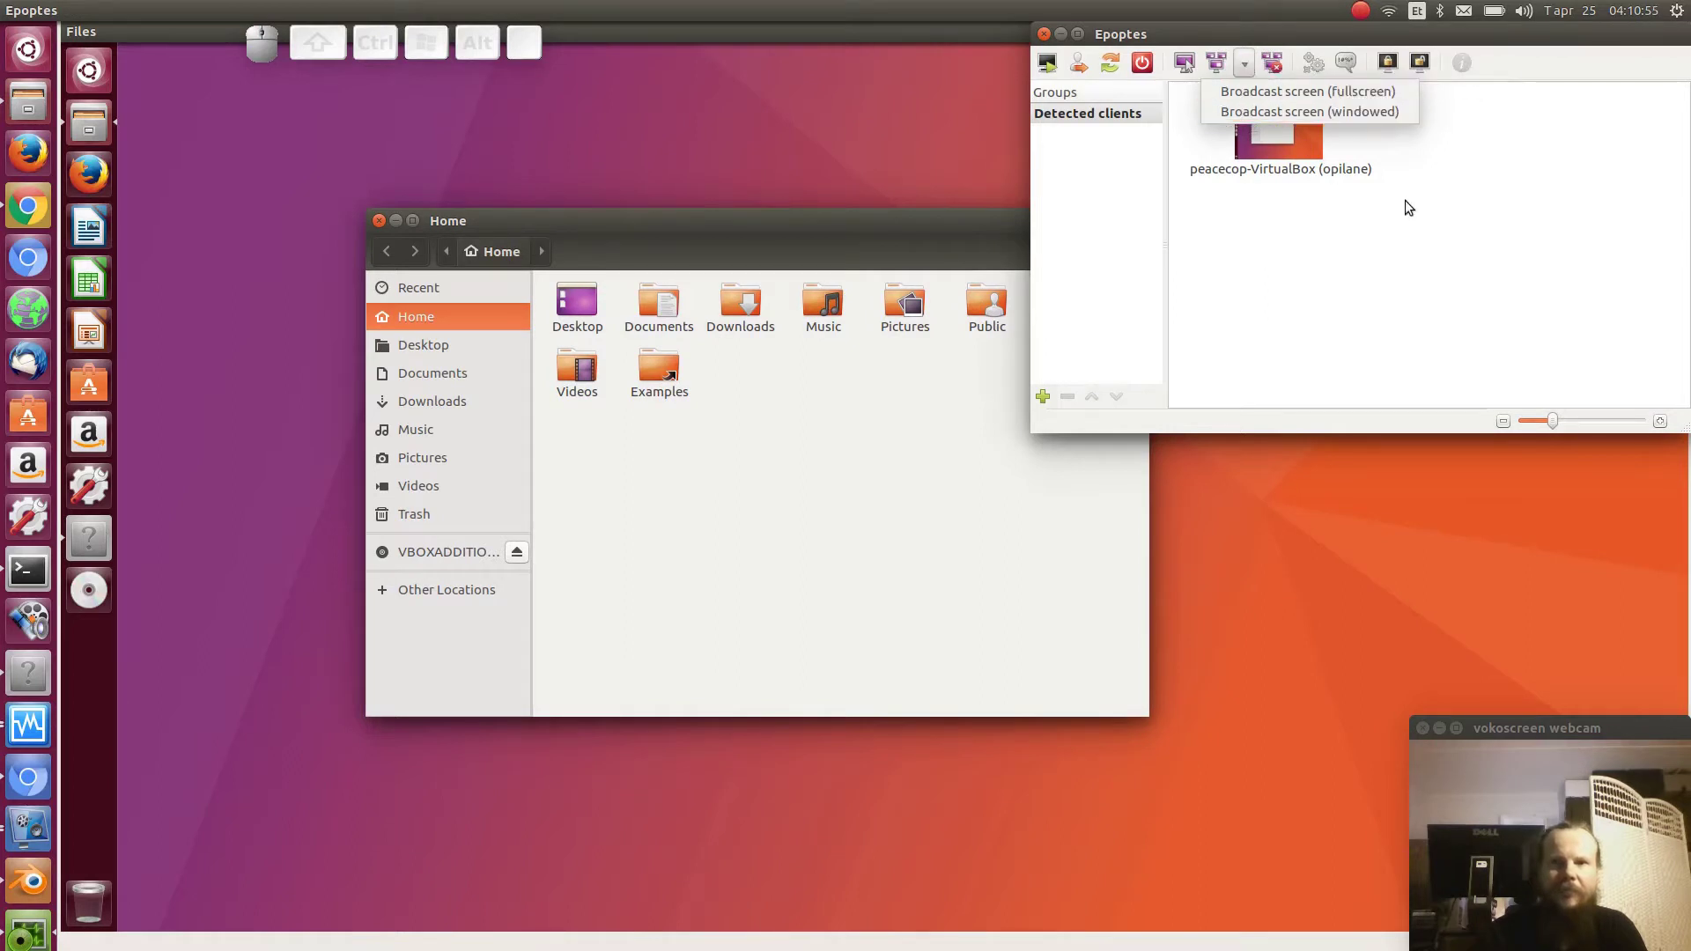
left_click(1411, 209)
left_click(1271, 62)
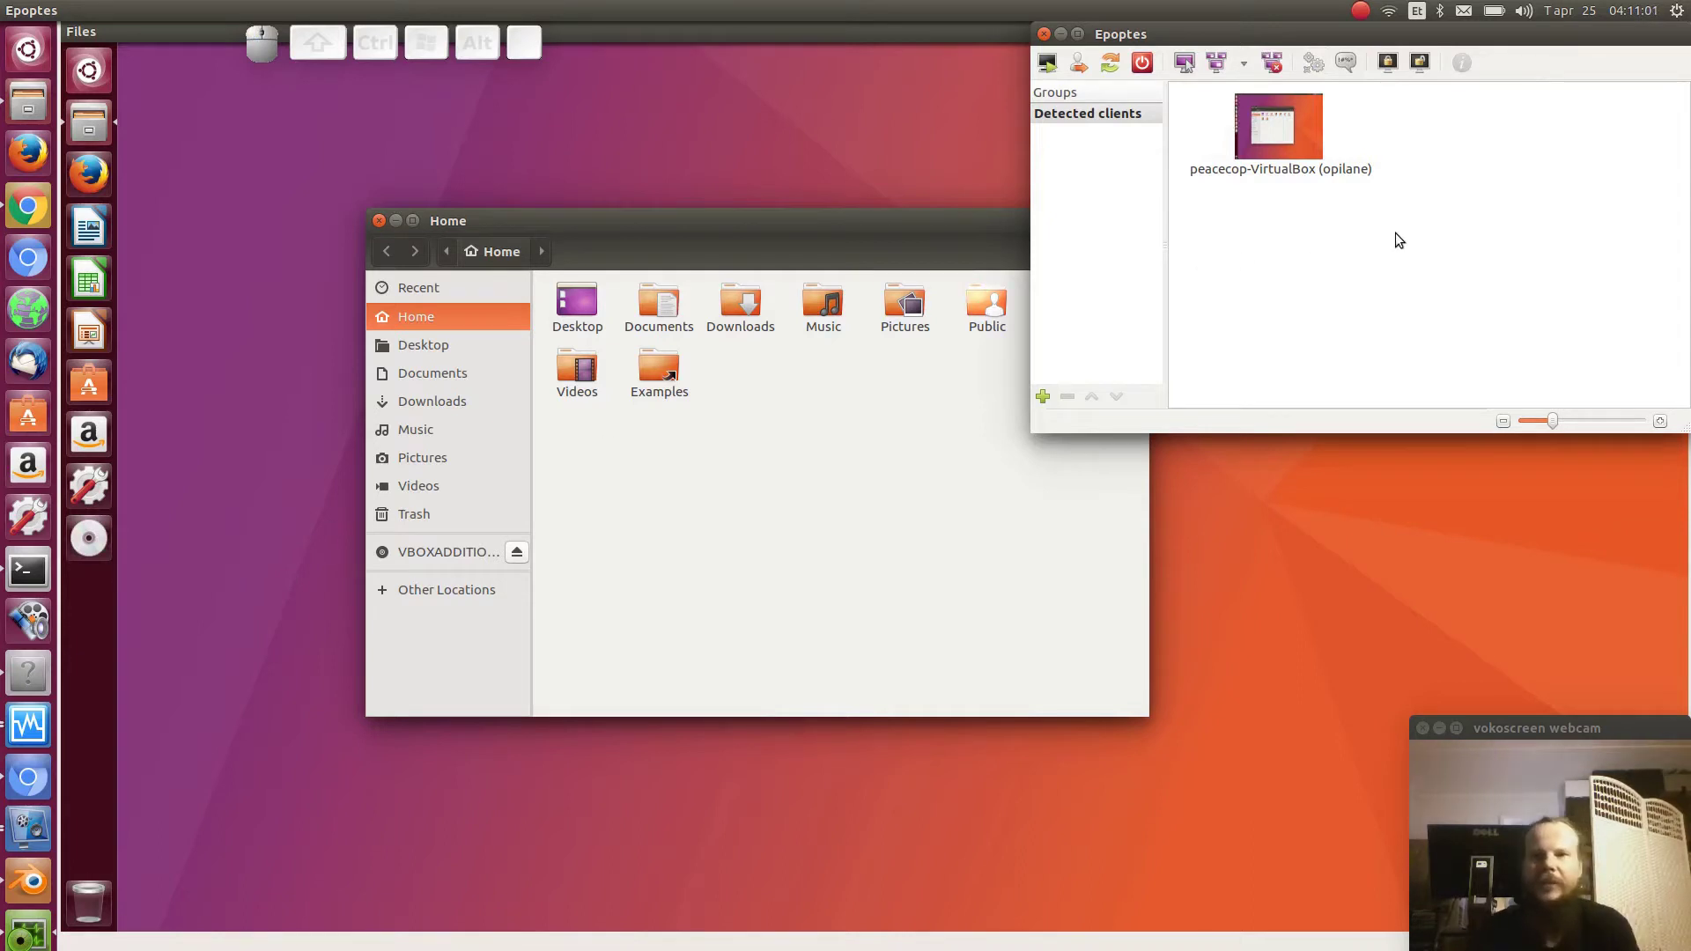
left_click(1313, 65)
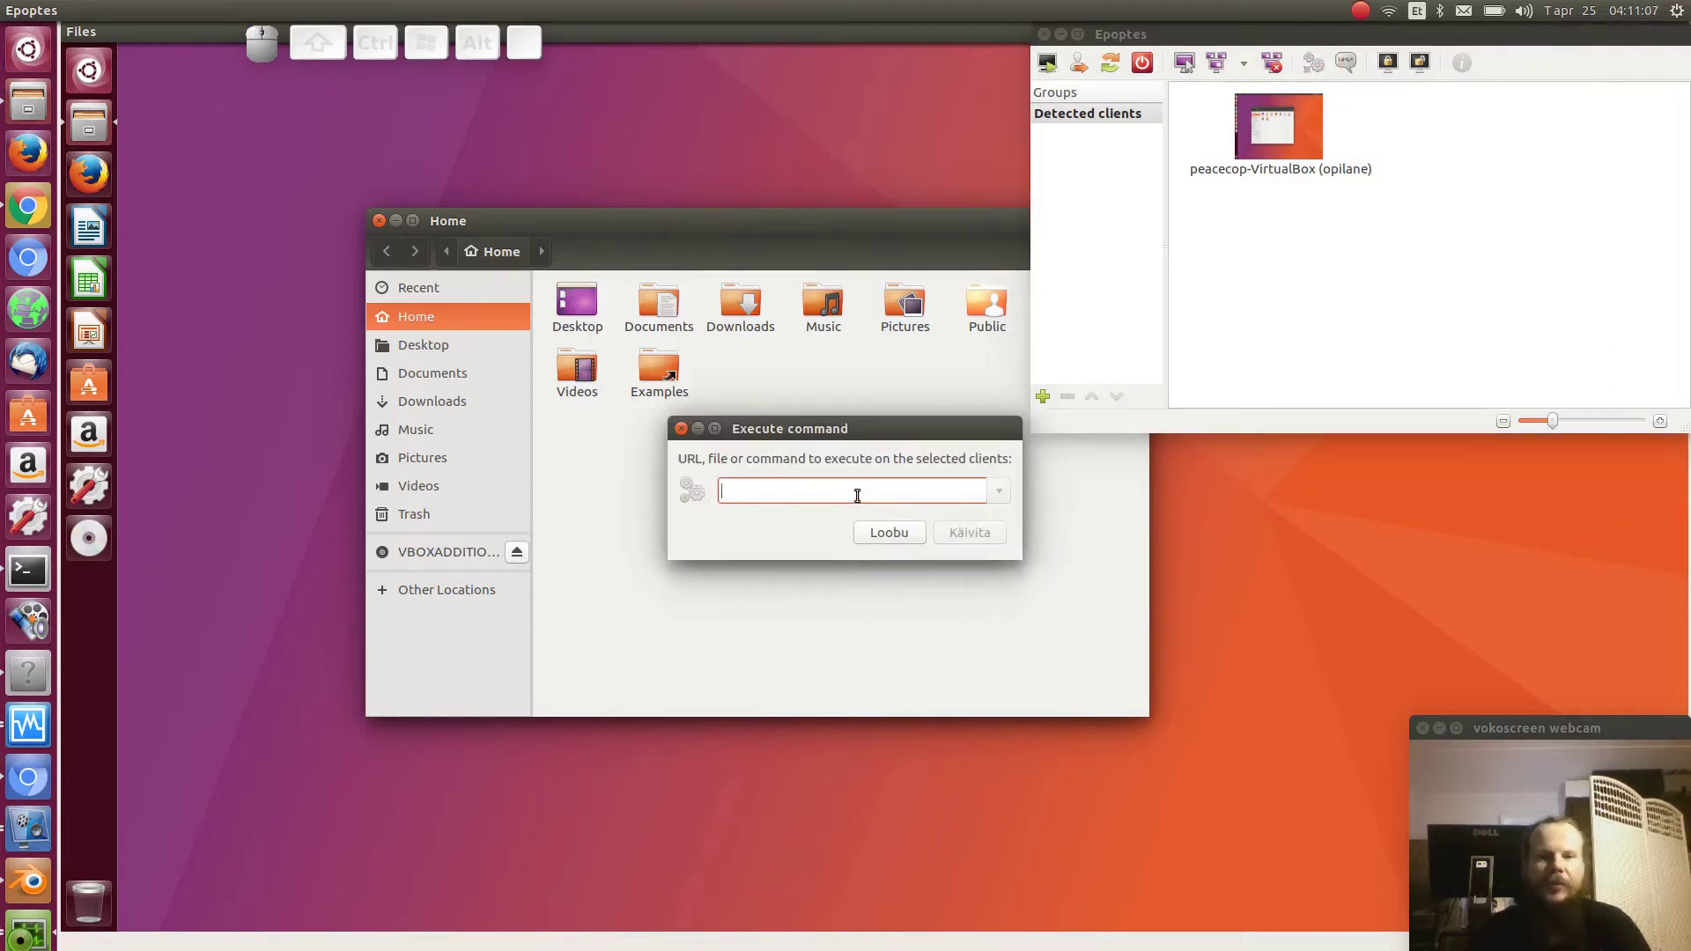
type("h")
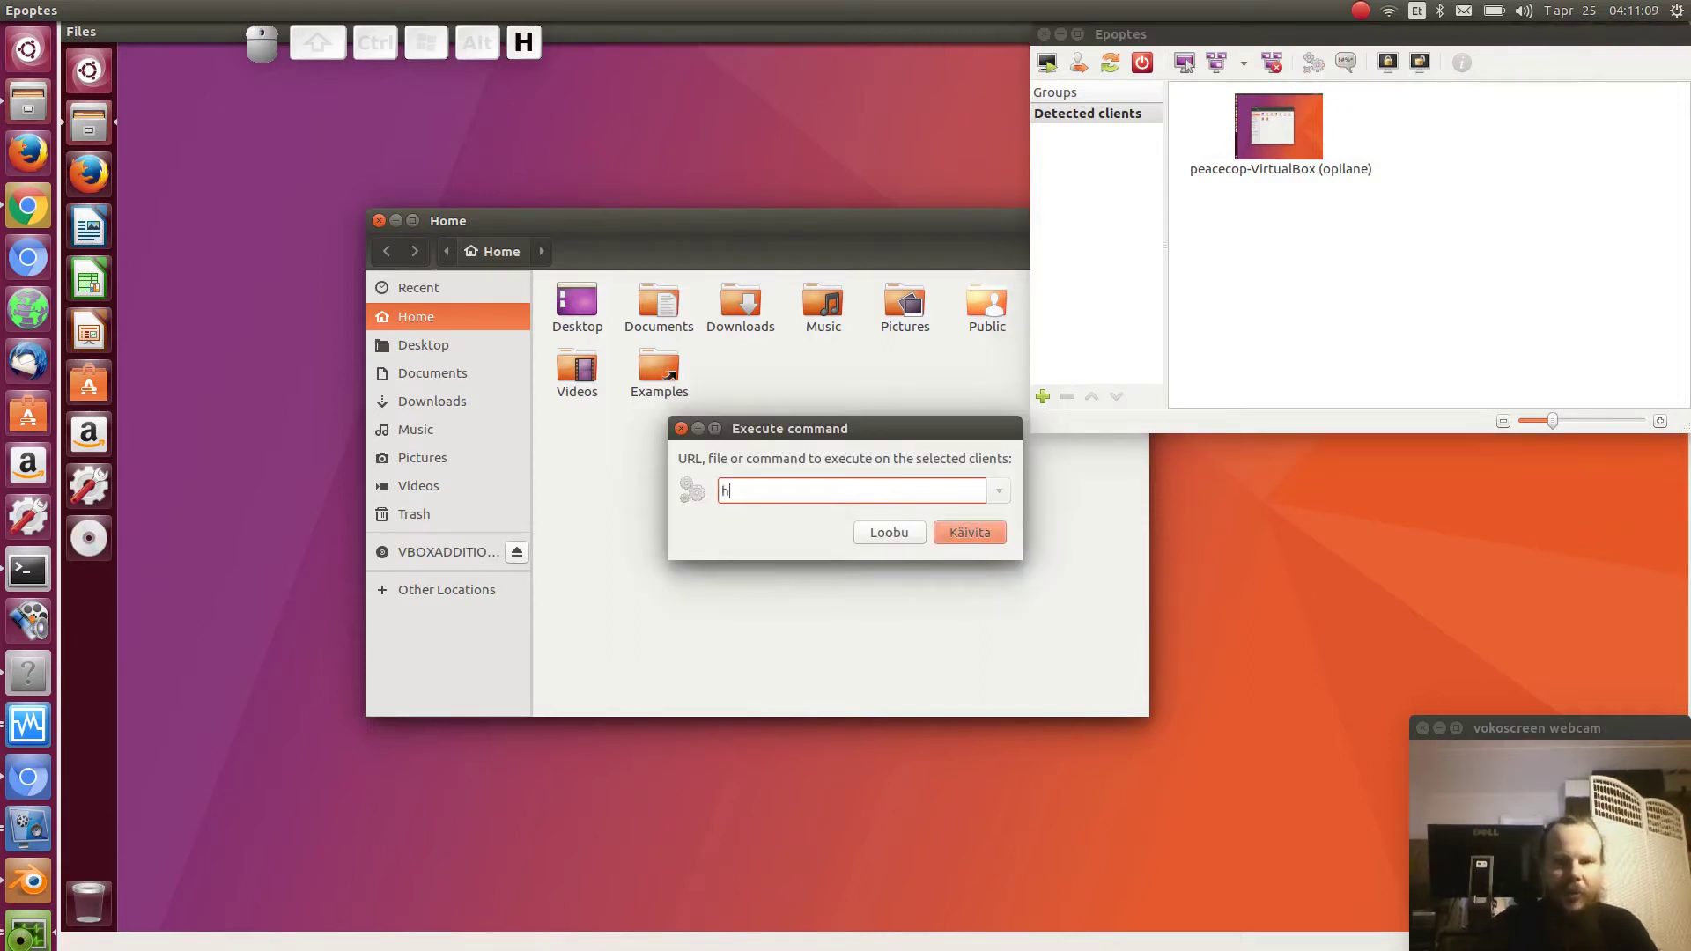
type("ttp://epo")
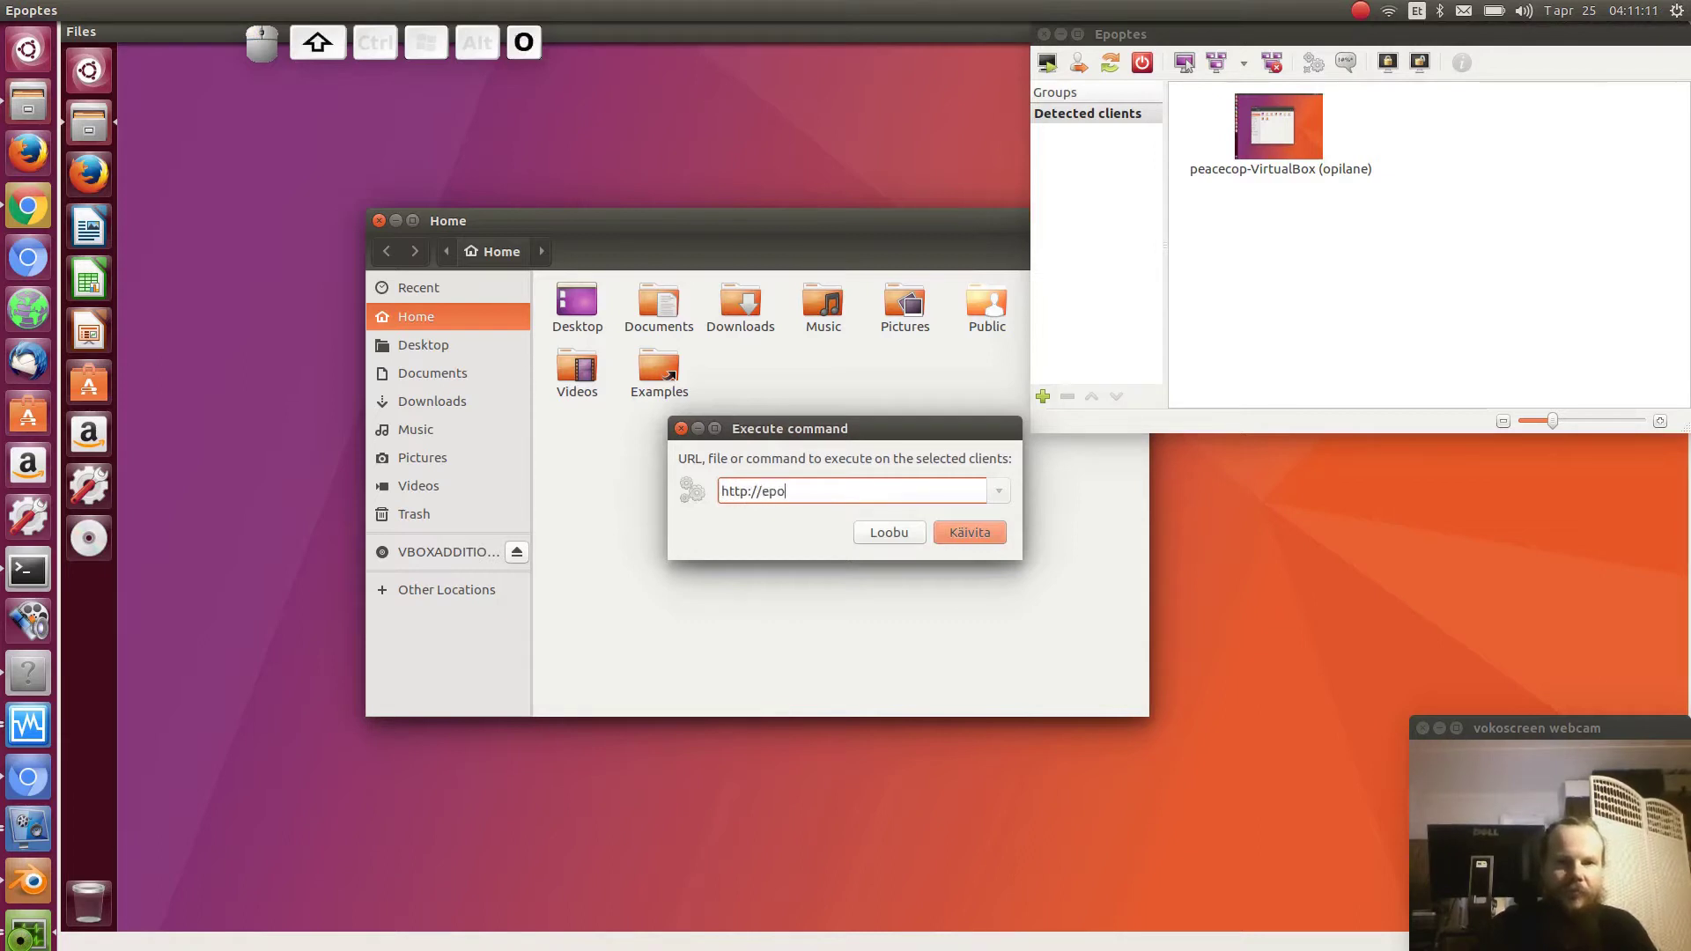
type("ptes.org")
key("Return")
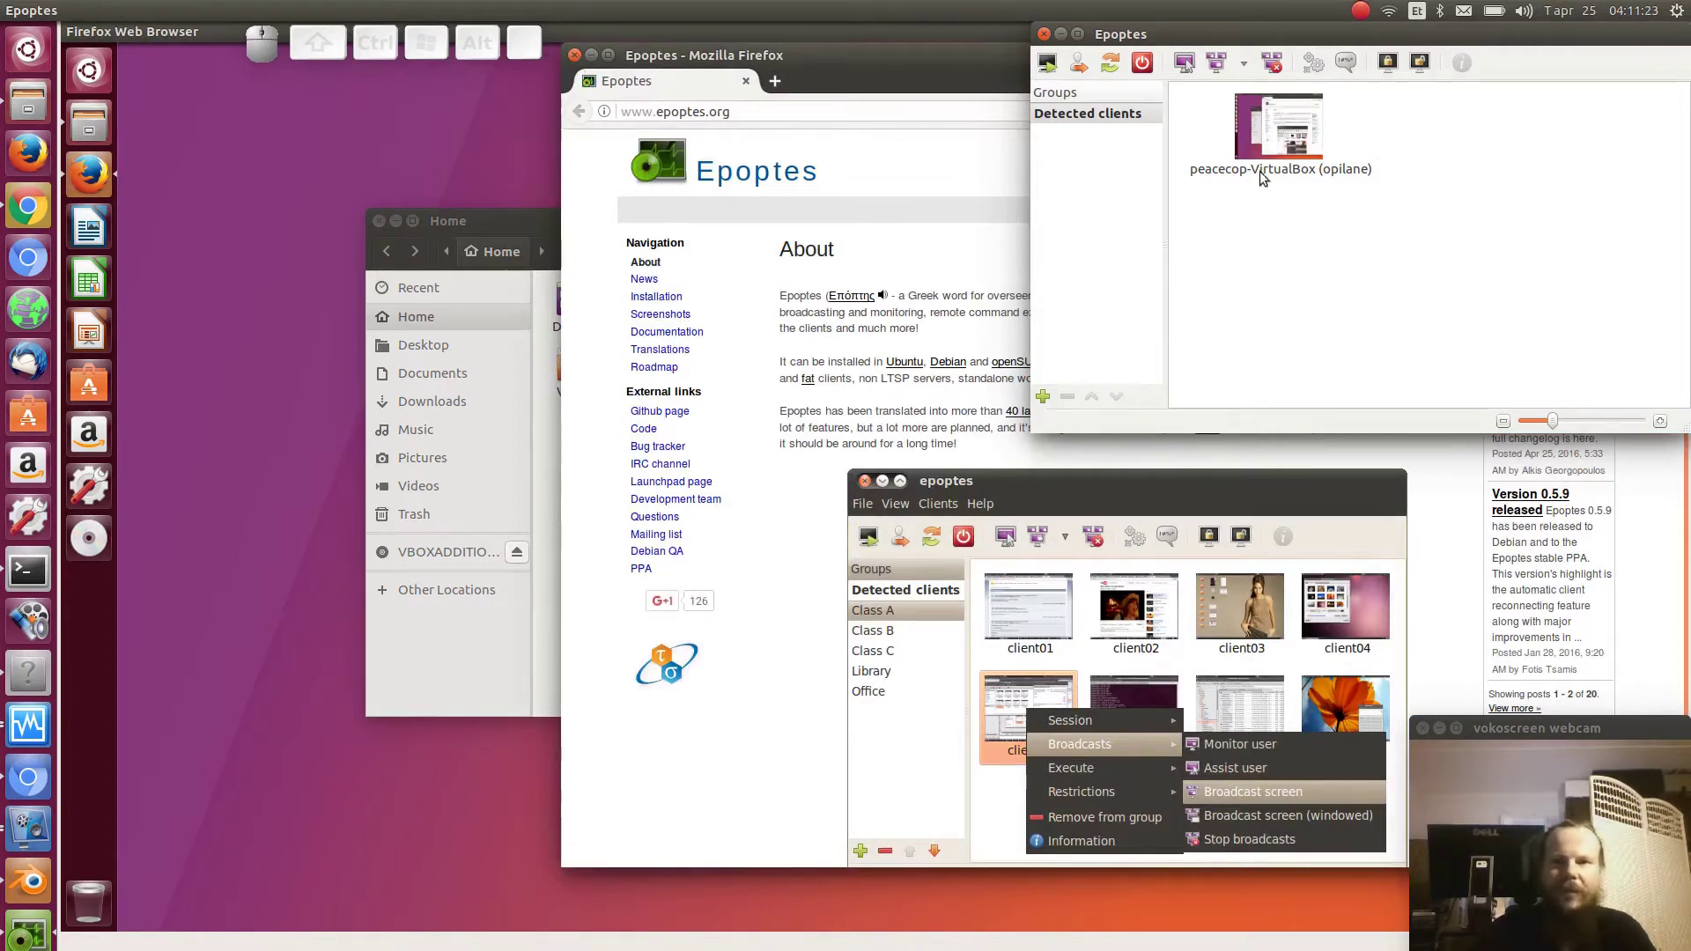
- Send the message 'tõsta käsi, kui sa näed seda sõnumit' and dismiss it on the client
left_click(1345, 64)
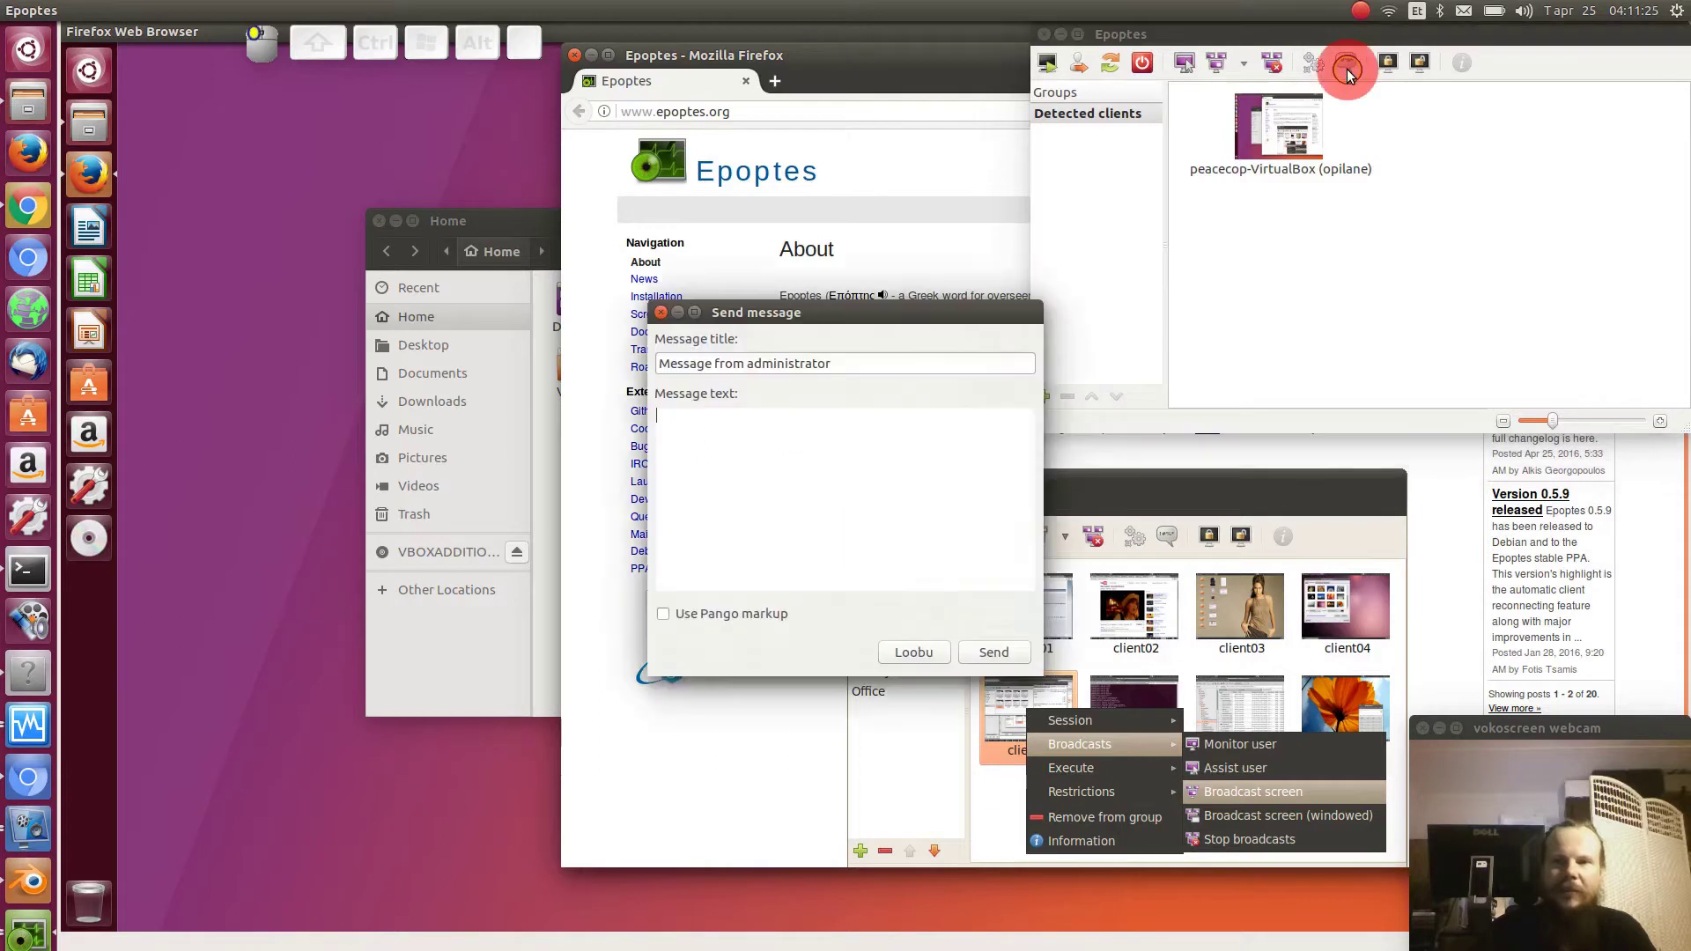
type("tõ")
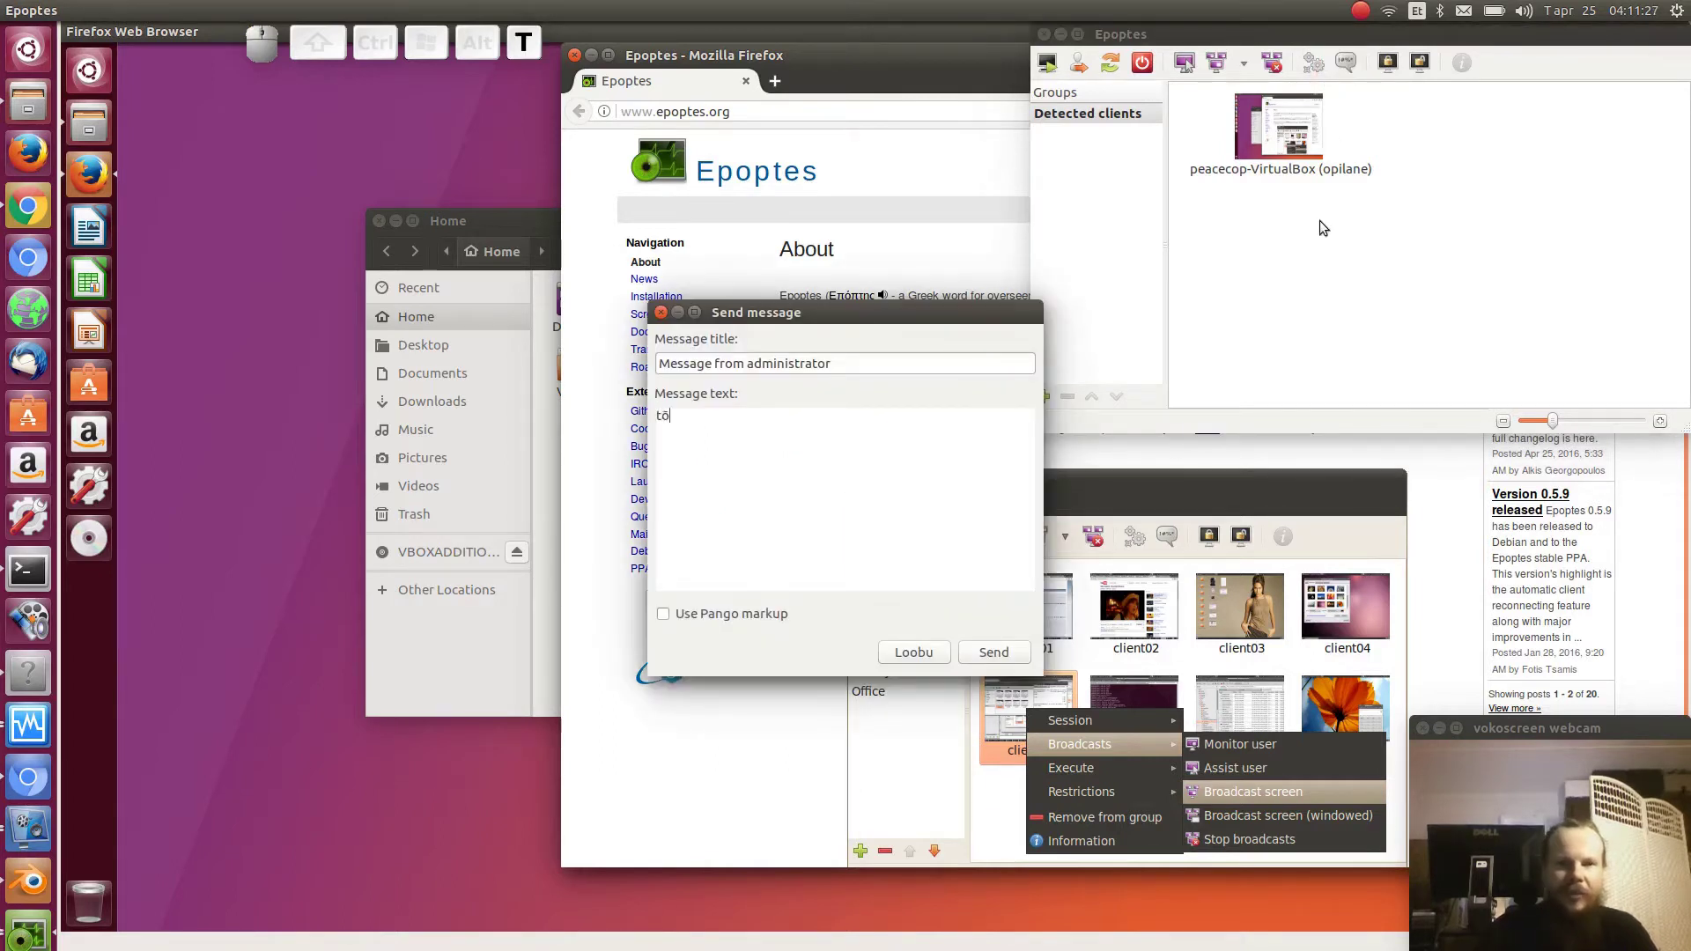
type("sta käsi, kui sa n")
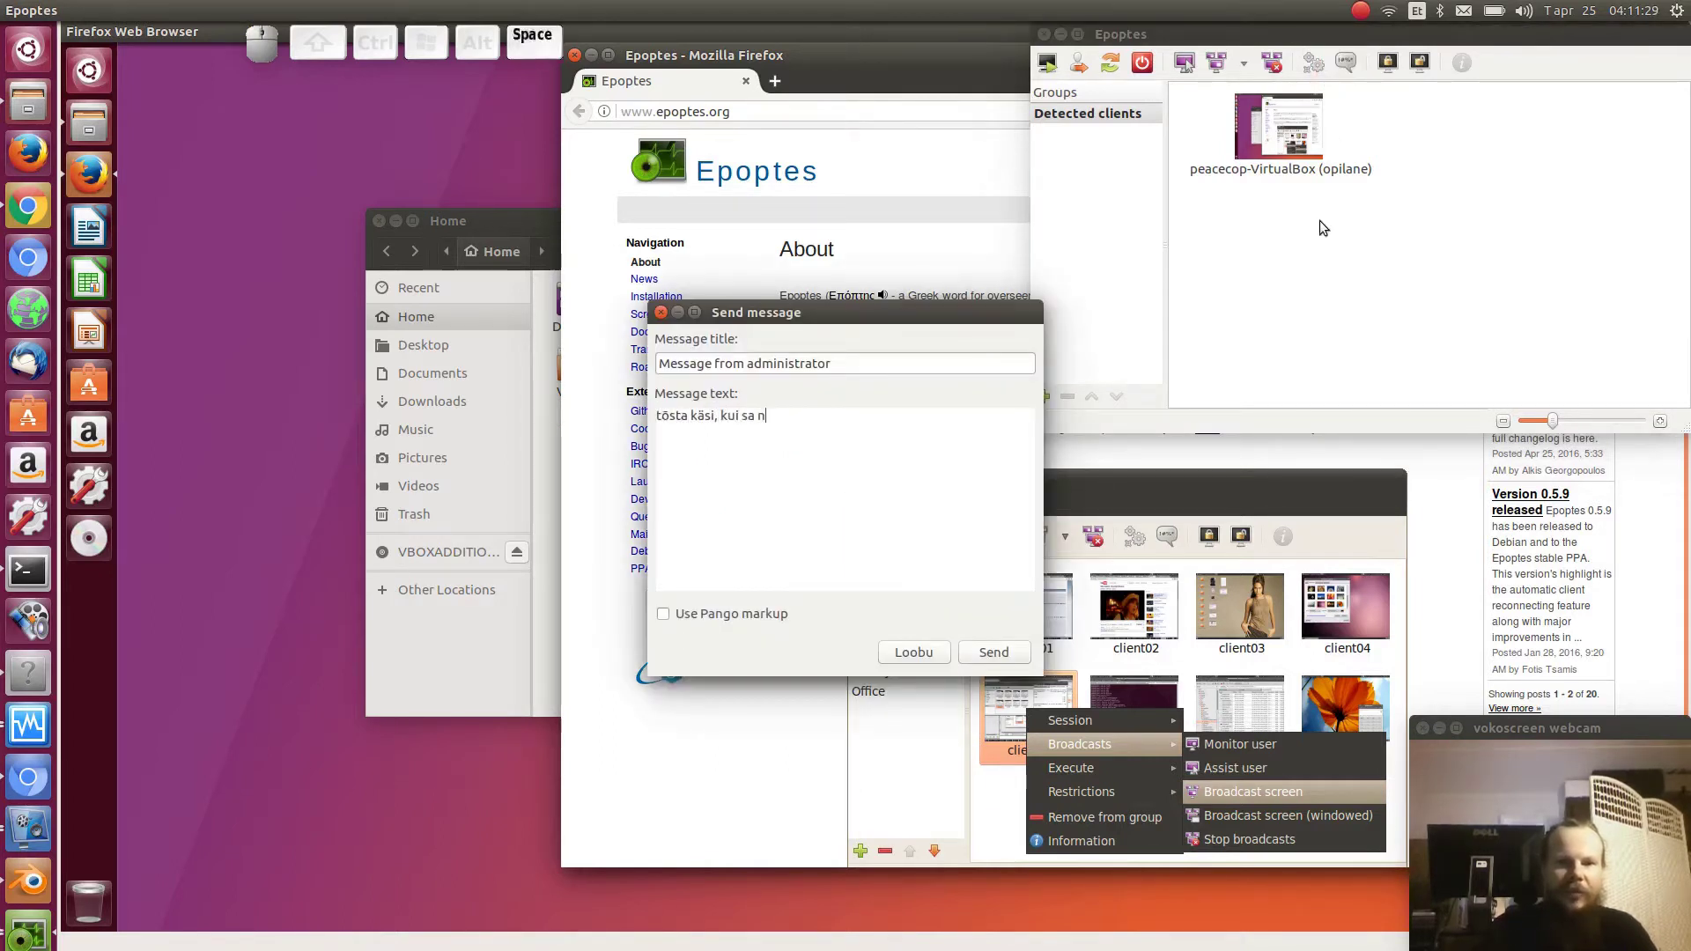
type("äed seda sõnumit")
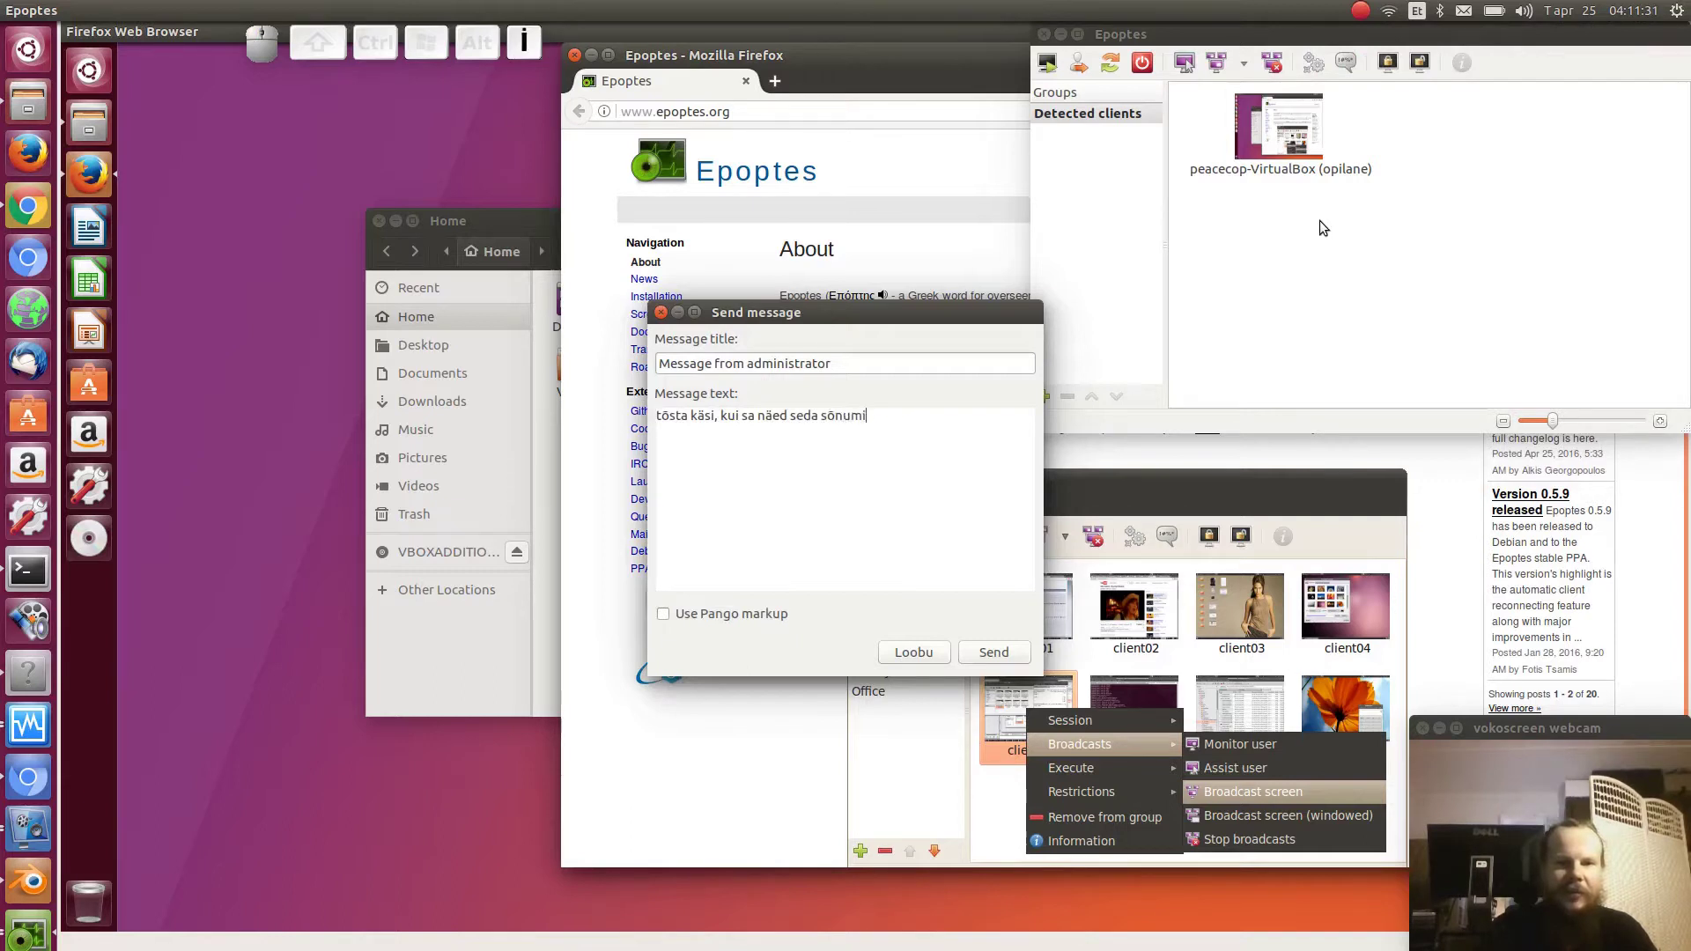
left_click(993, 651)
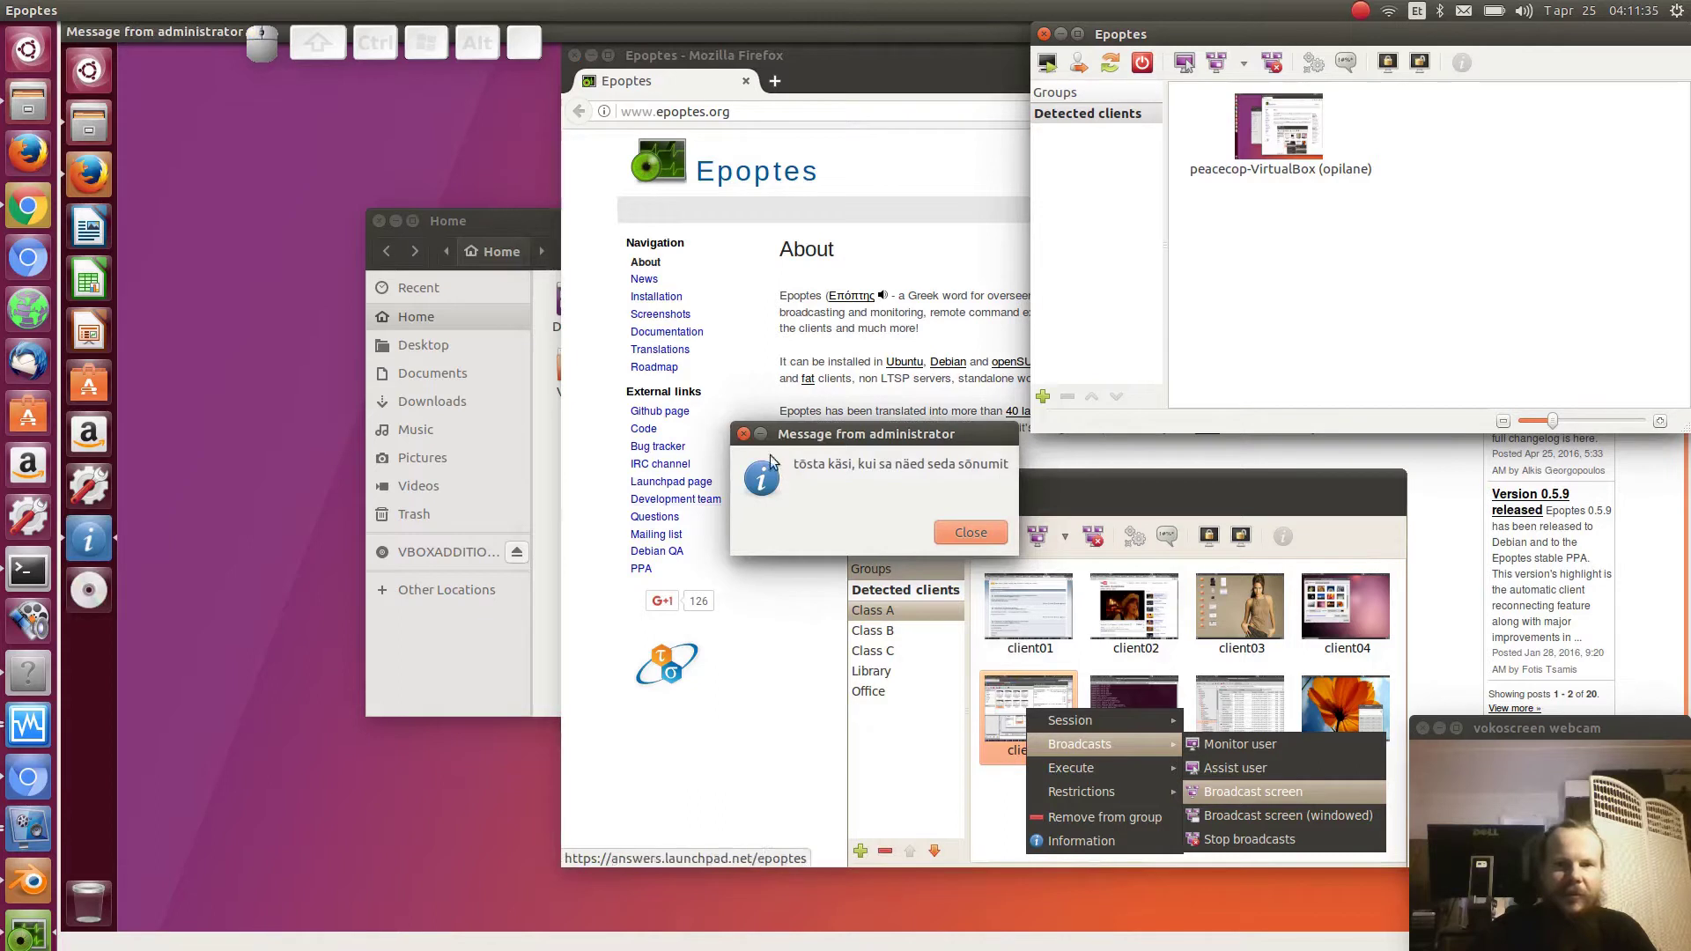
left_click(988, 534)
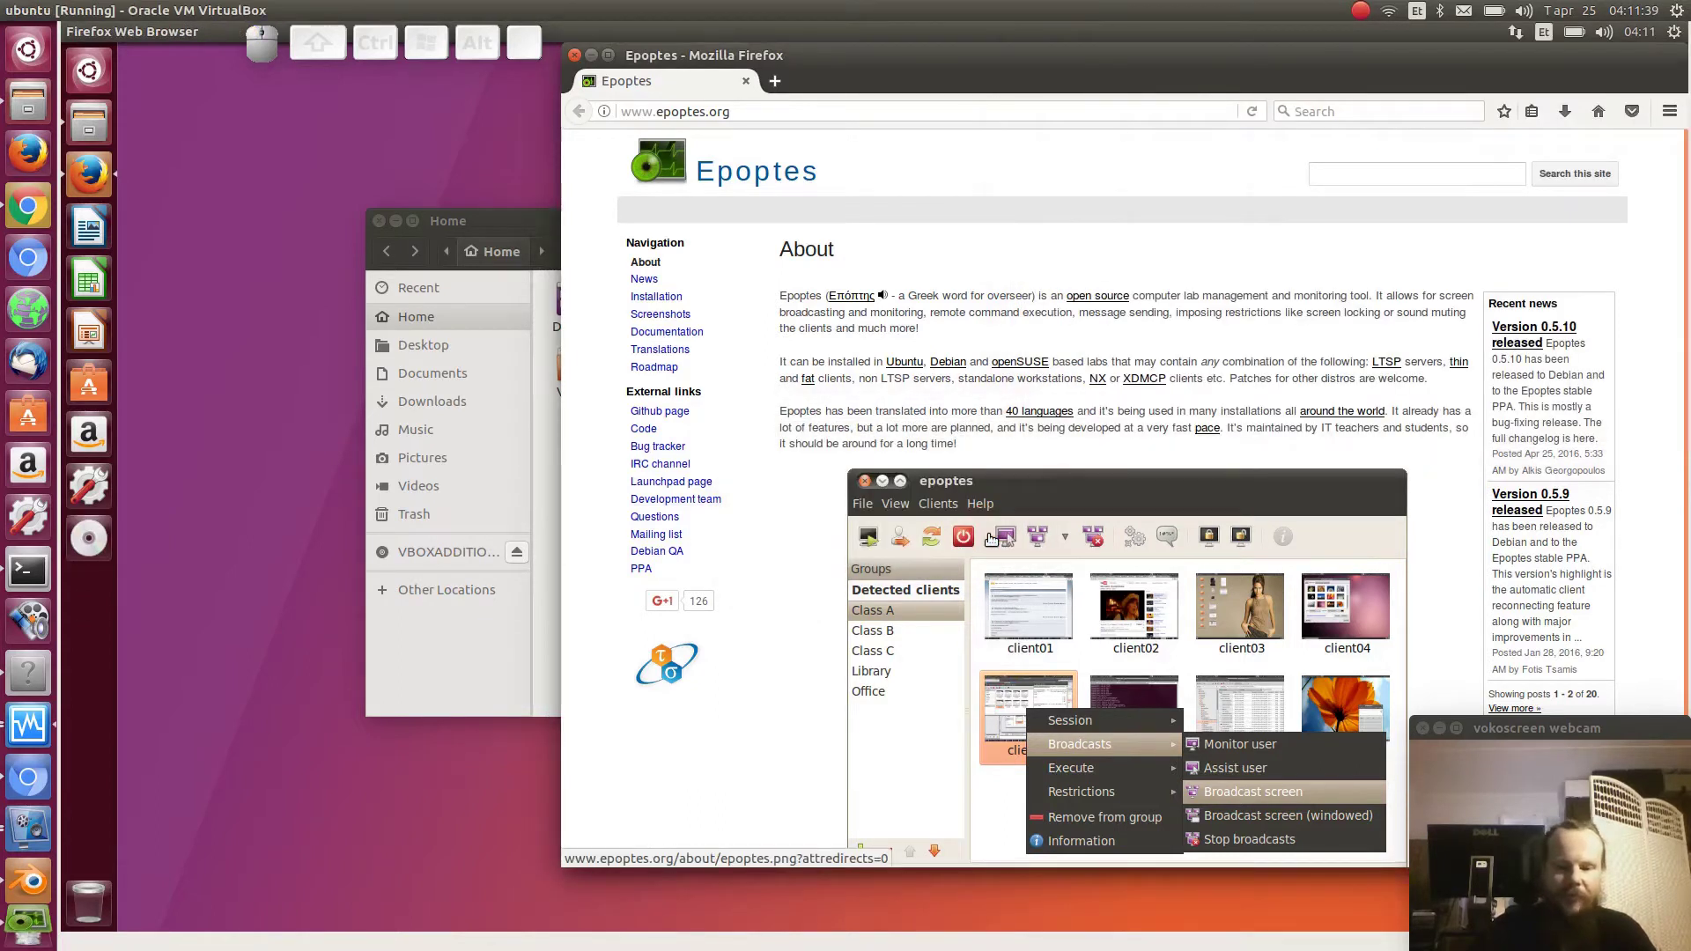
key("ctrl+alt+Tab")
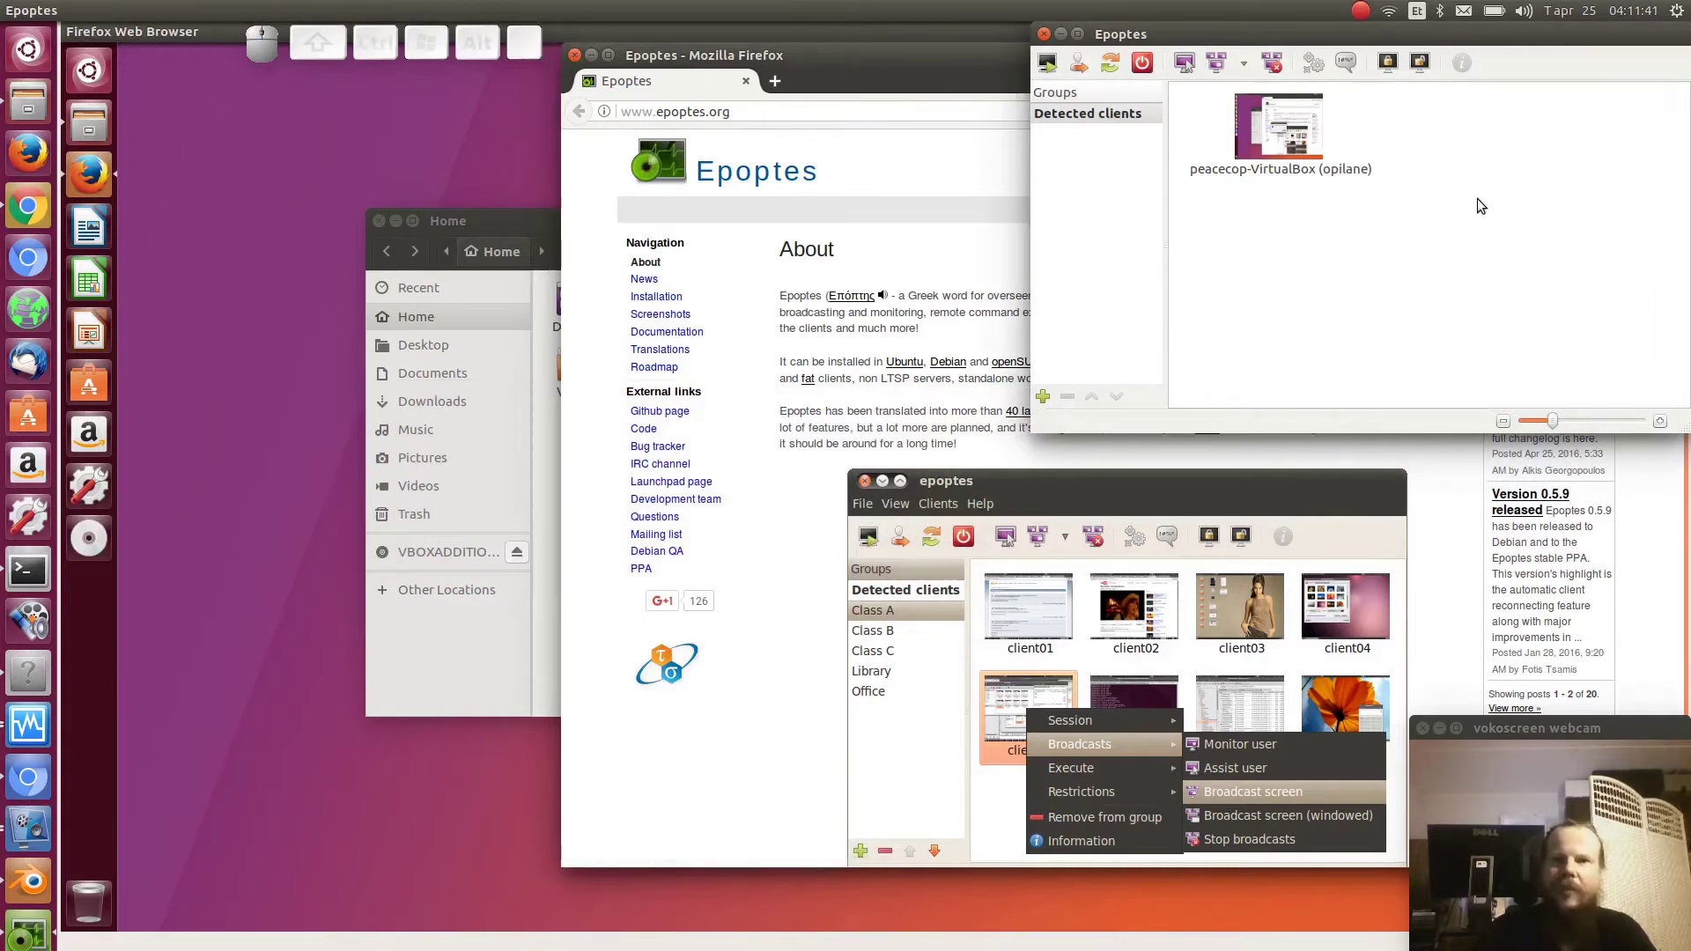
- Lock the client's screen, then unlock it again
left_click(1387, 63)
left_click(1387, 63)
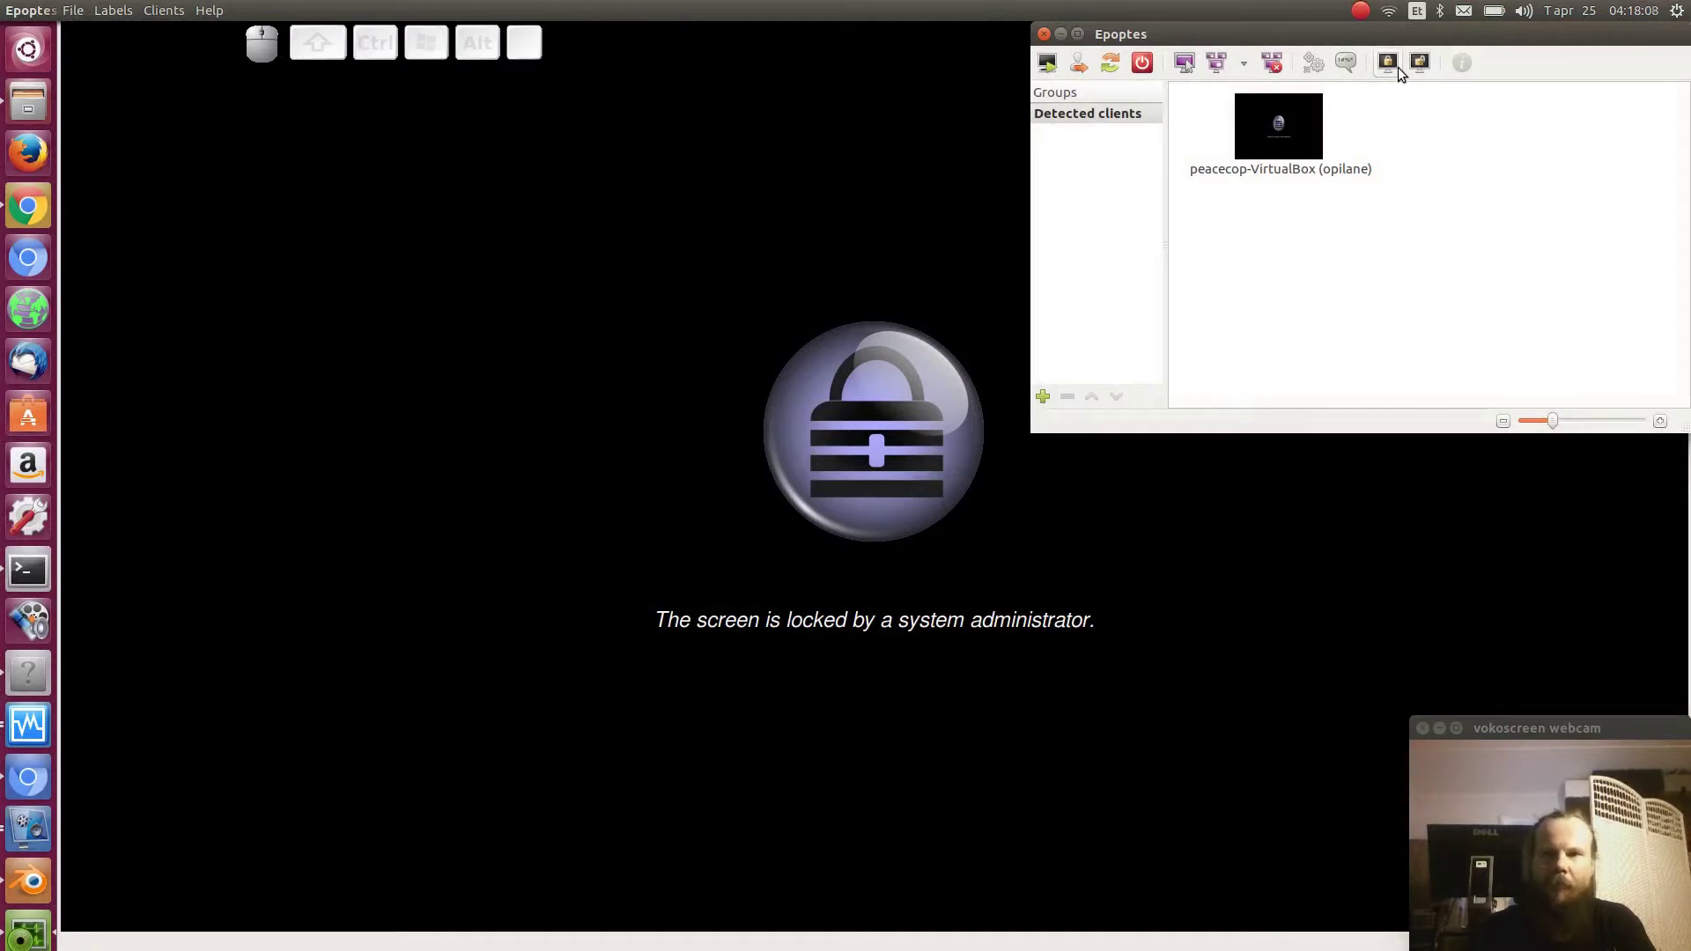
left_click(1426, 63)
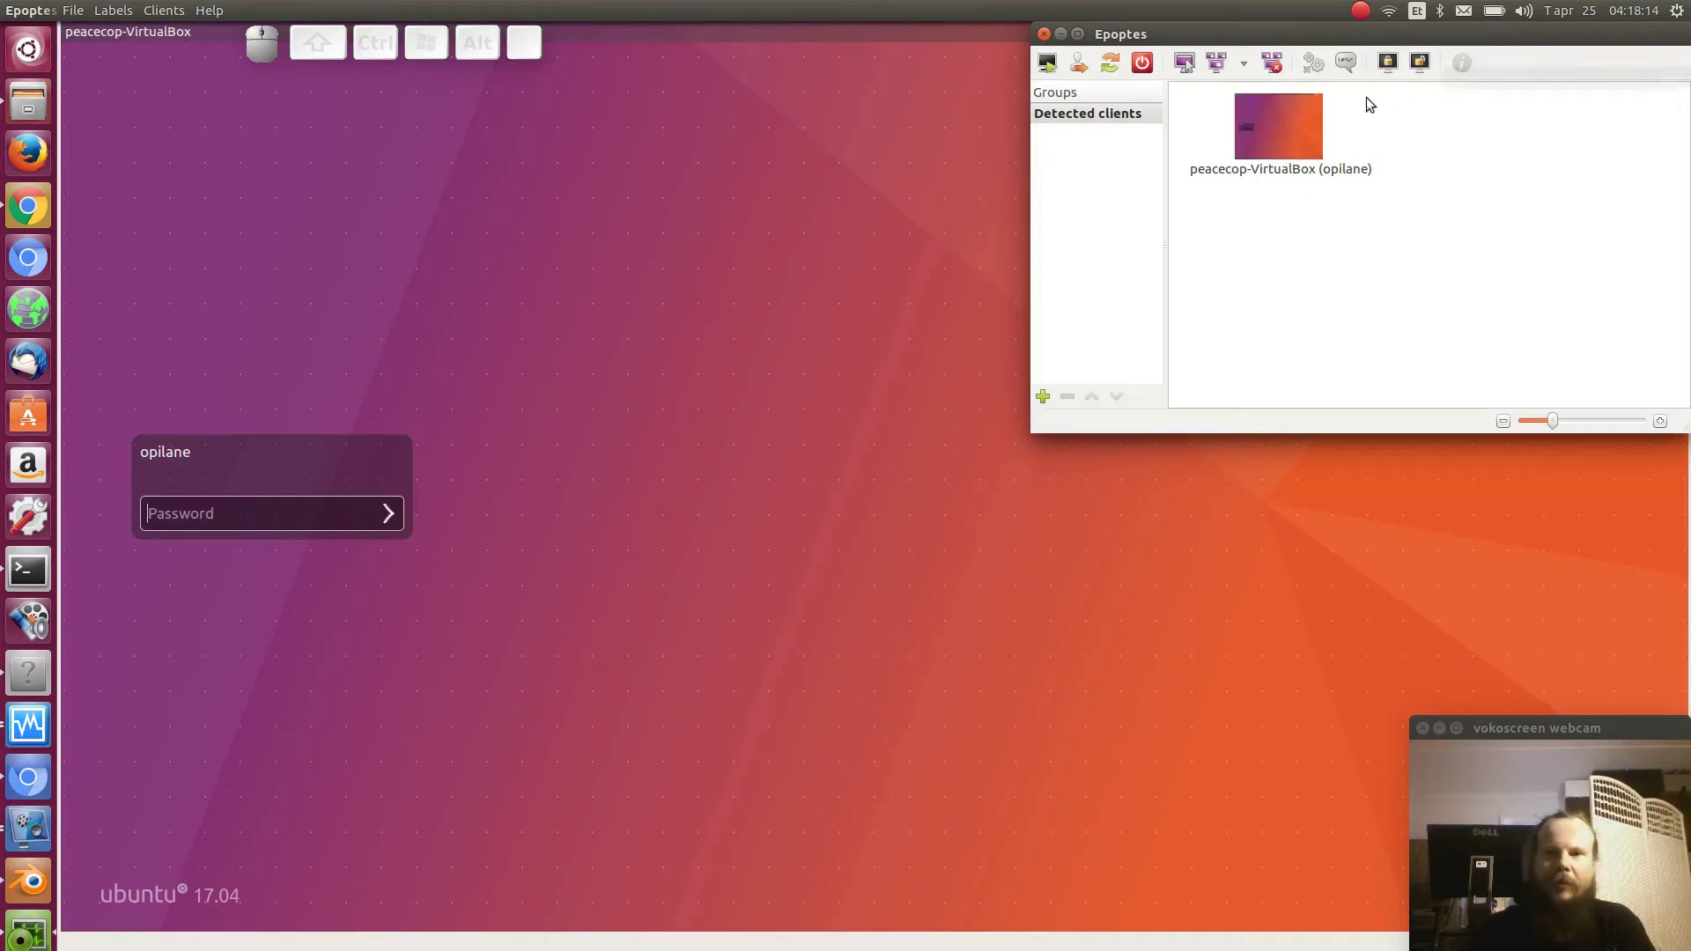
- Open the client's Properties and highlight its hostname, MAC address and IP 192.168.1.66
left_click(1298, 123)
left_click(1462, 63)
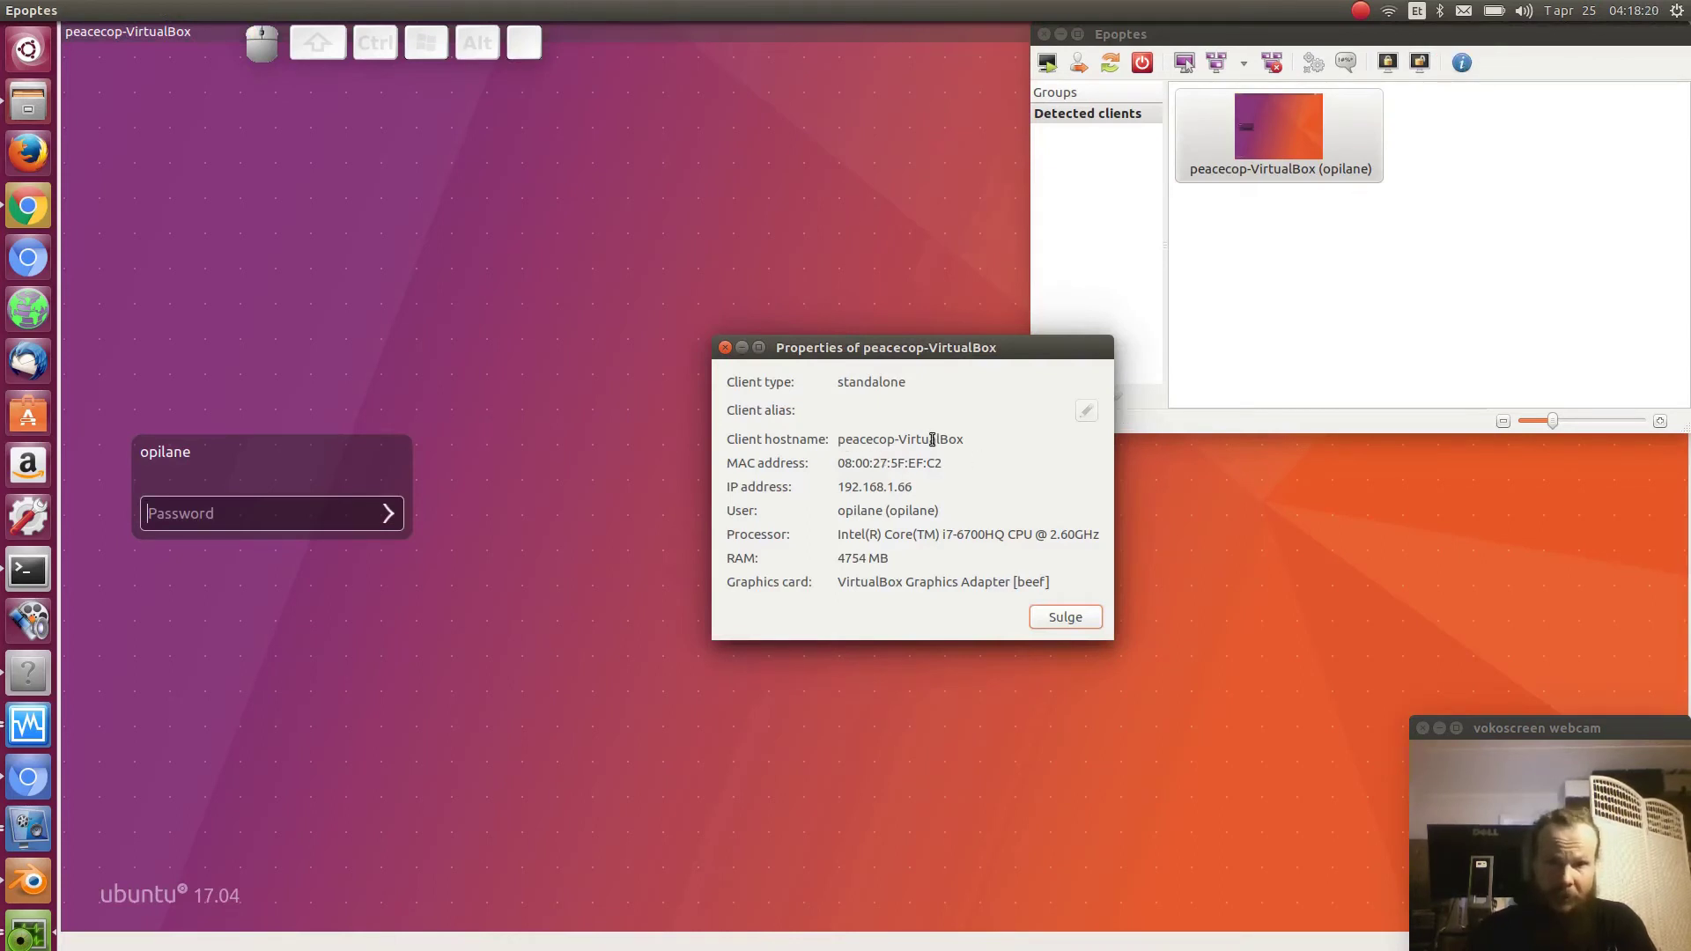
left_click_drag(956, 440, 821, 445)
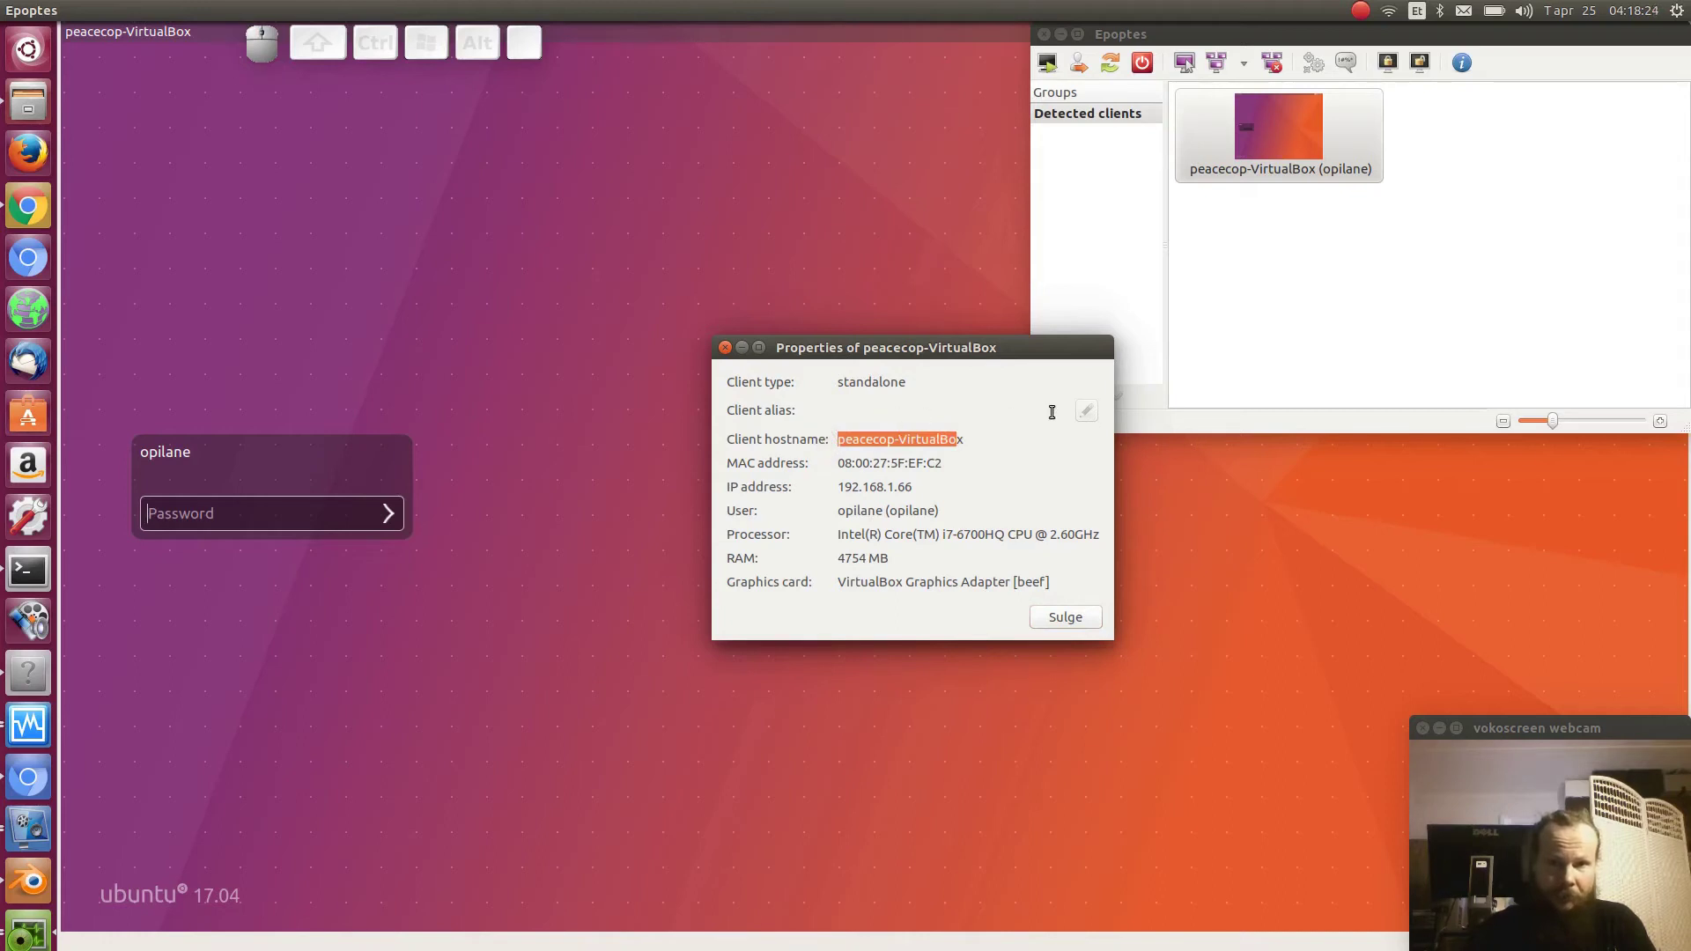
left_click(1085, 412)
left_click(897, 412)
left_click_drag(839, 467, 948, 469)
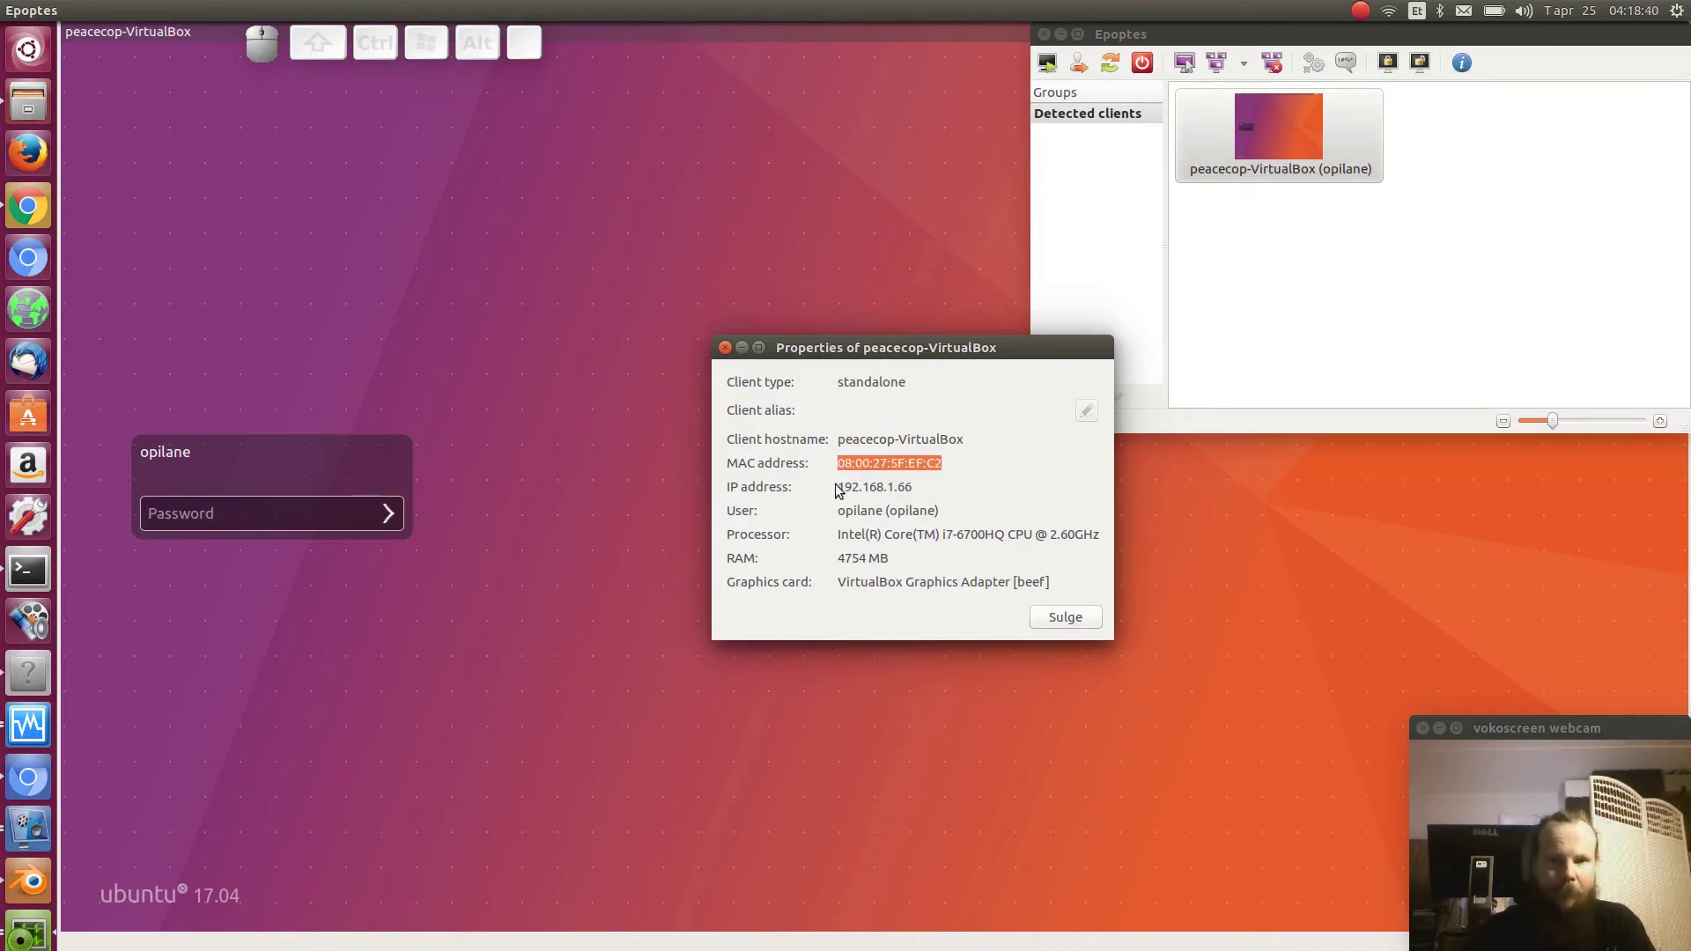
left_click_drag(838, 487, 929, 484)
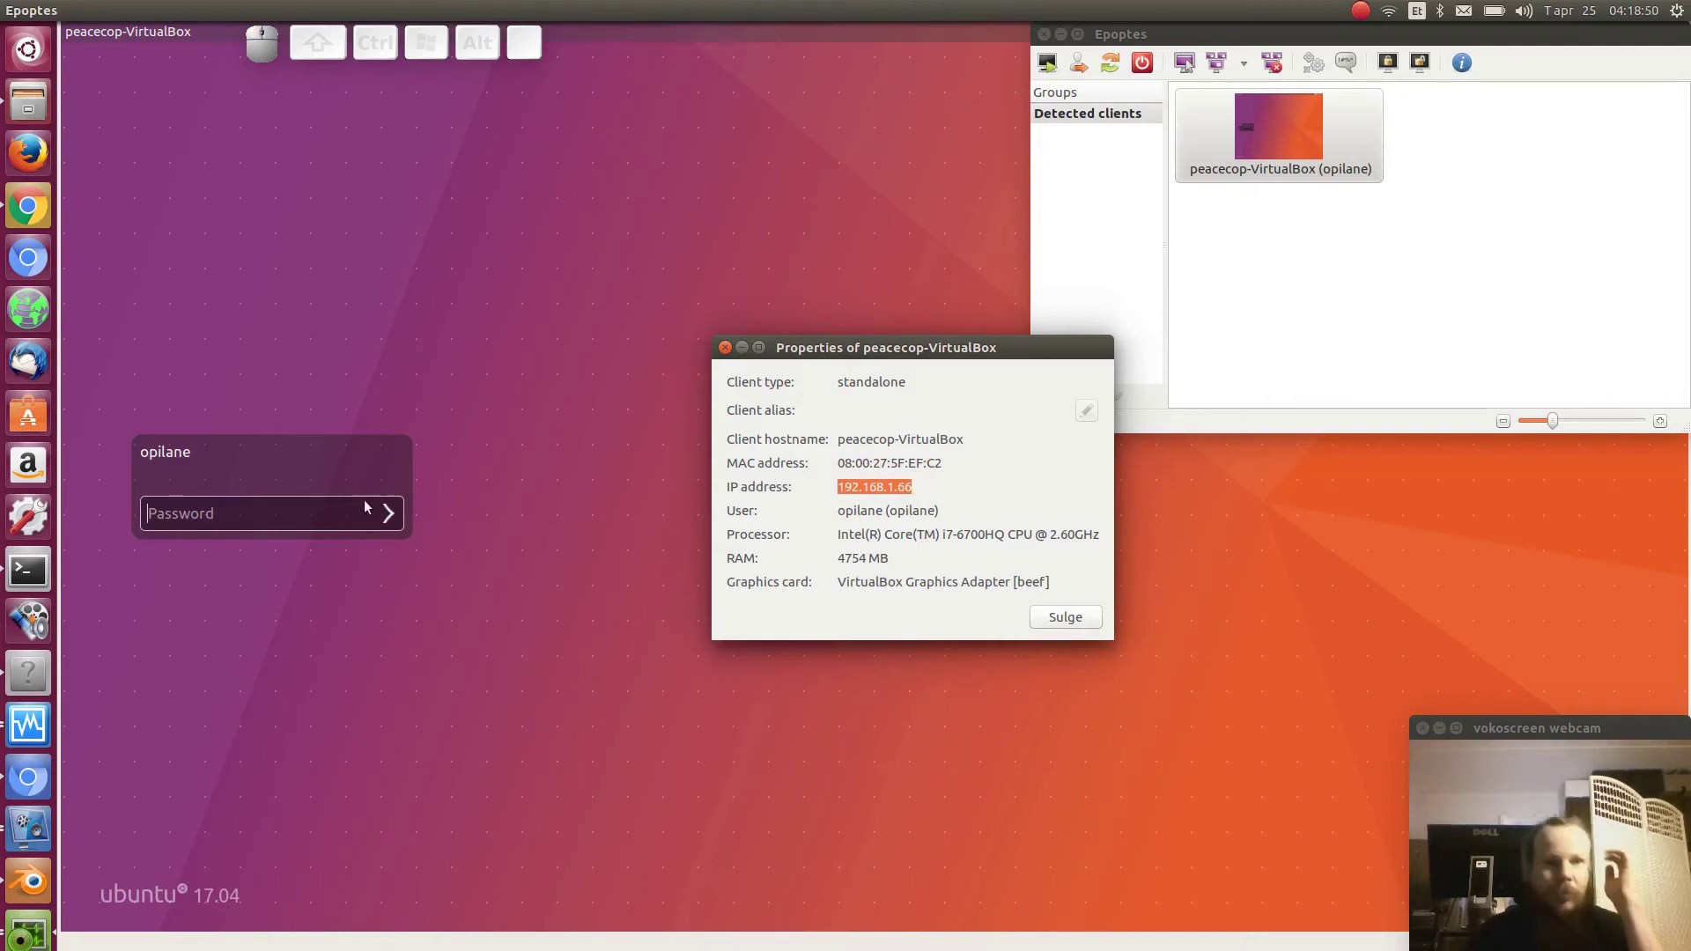
- Log the client back in with its password and run ip addr in a new terminal
left_click(291, 514)
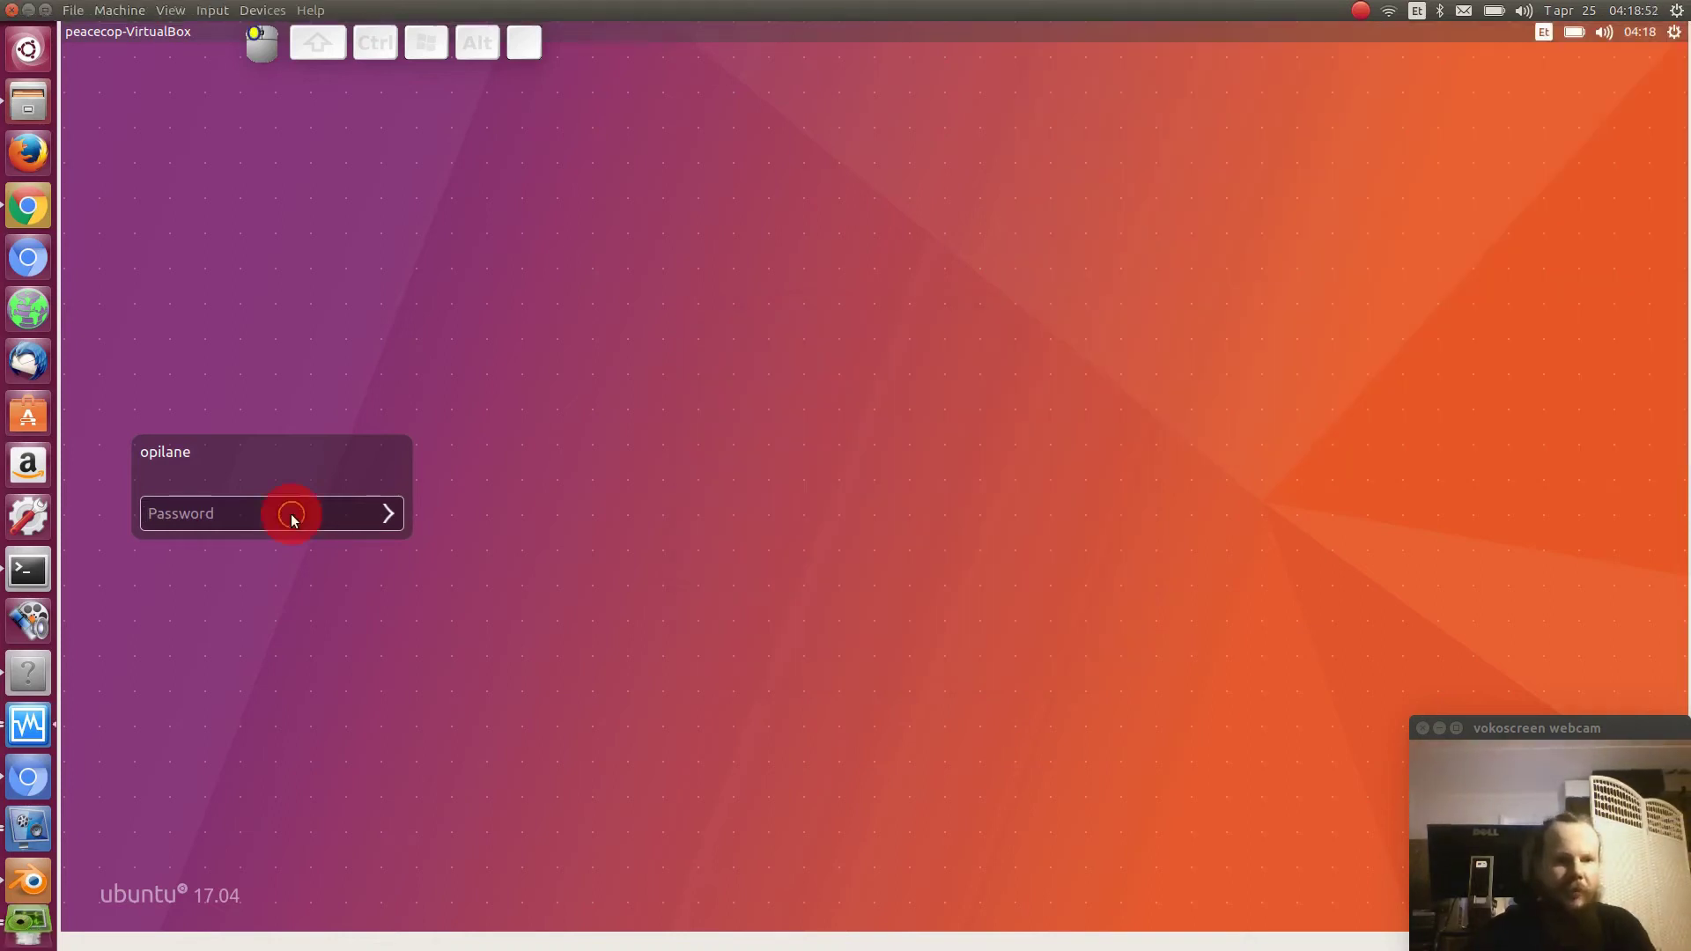
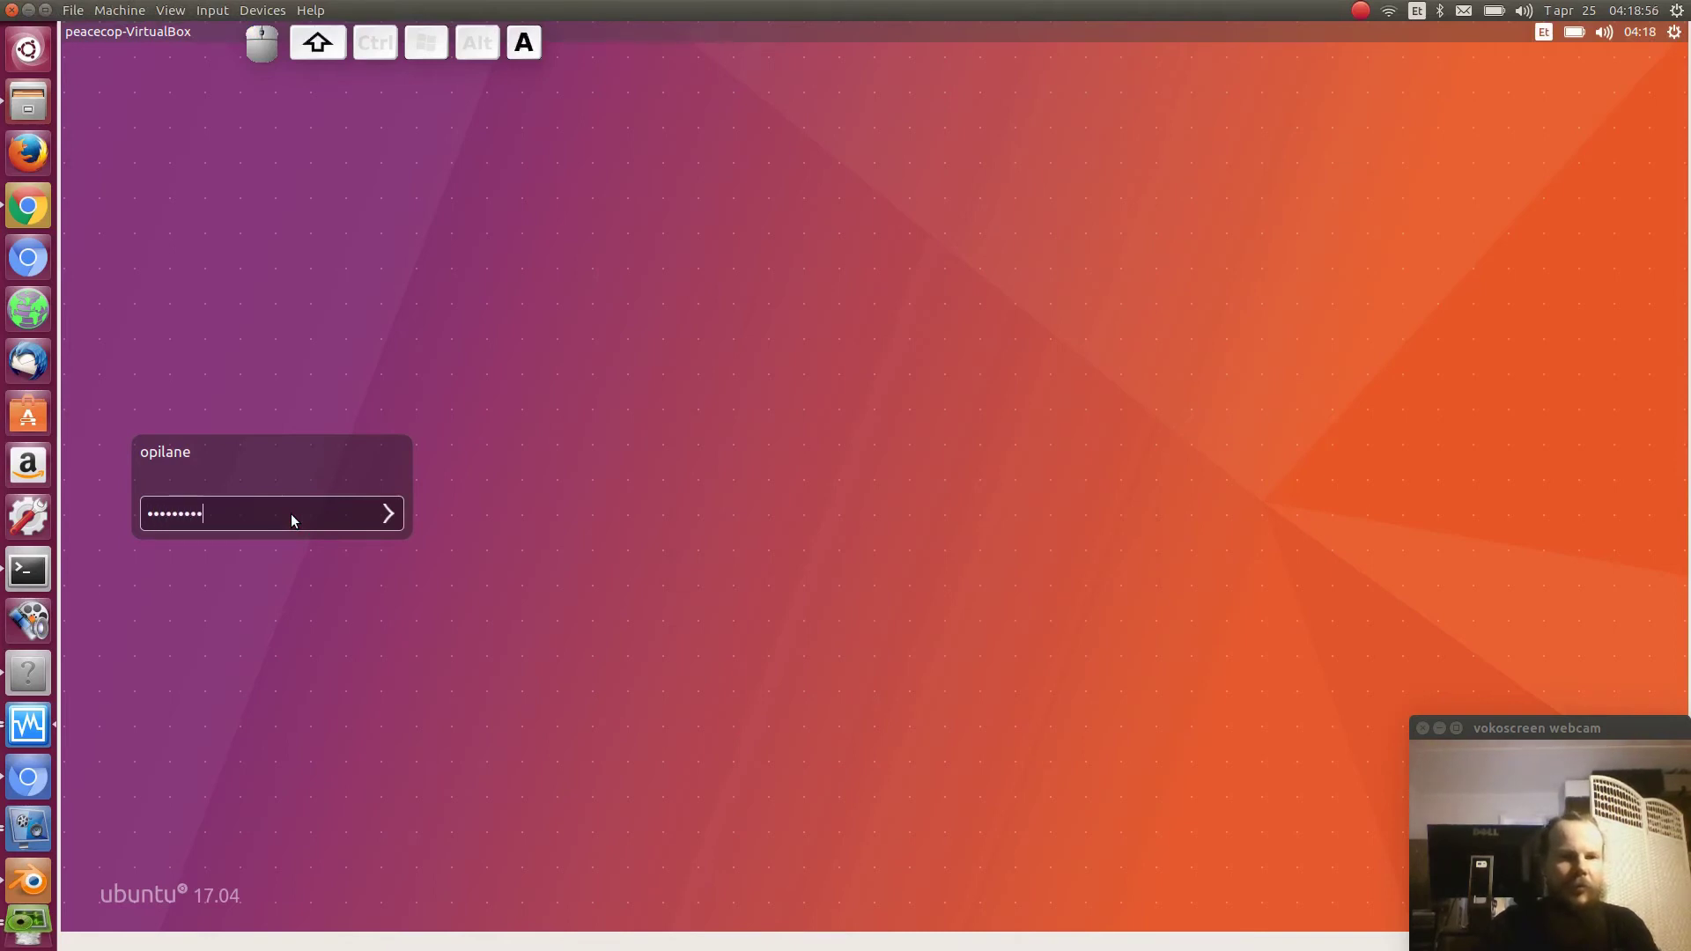
key("Return")
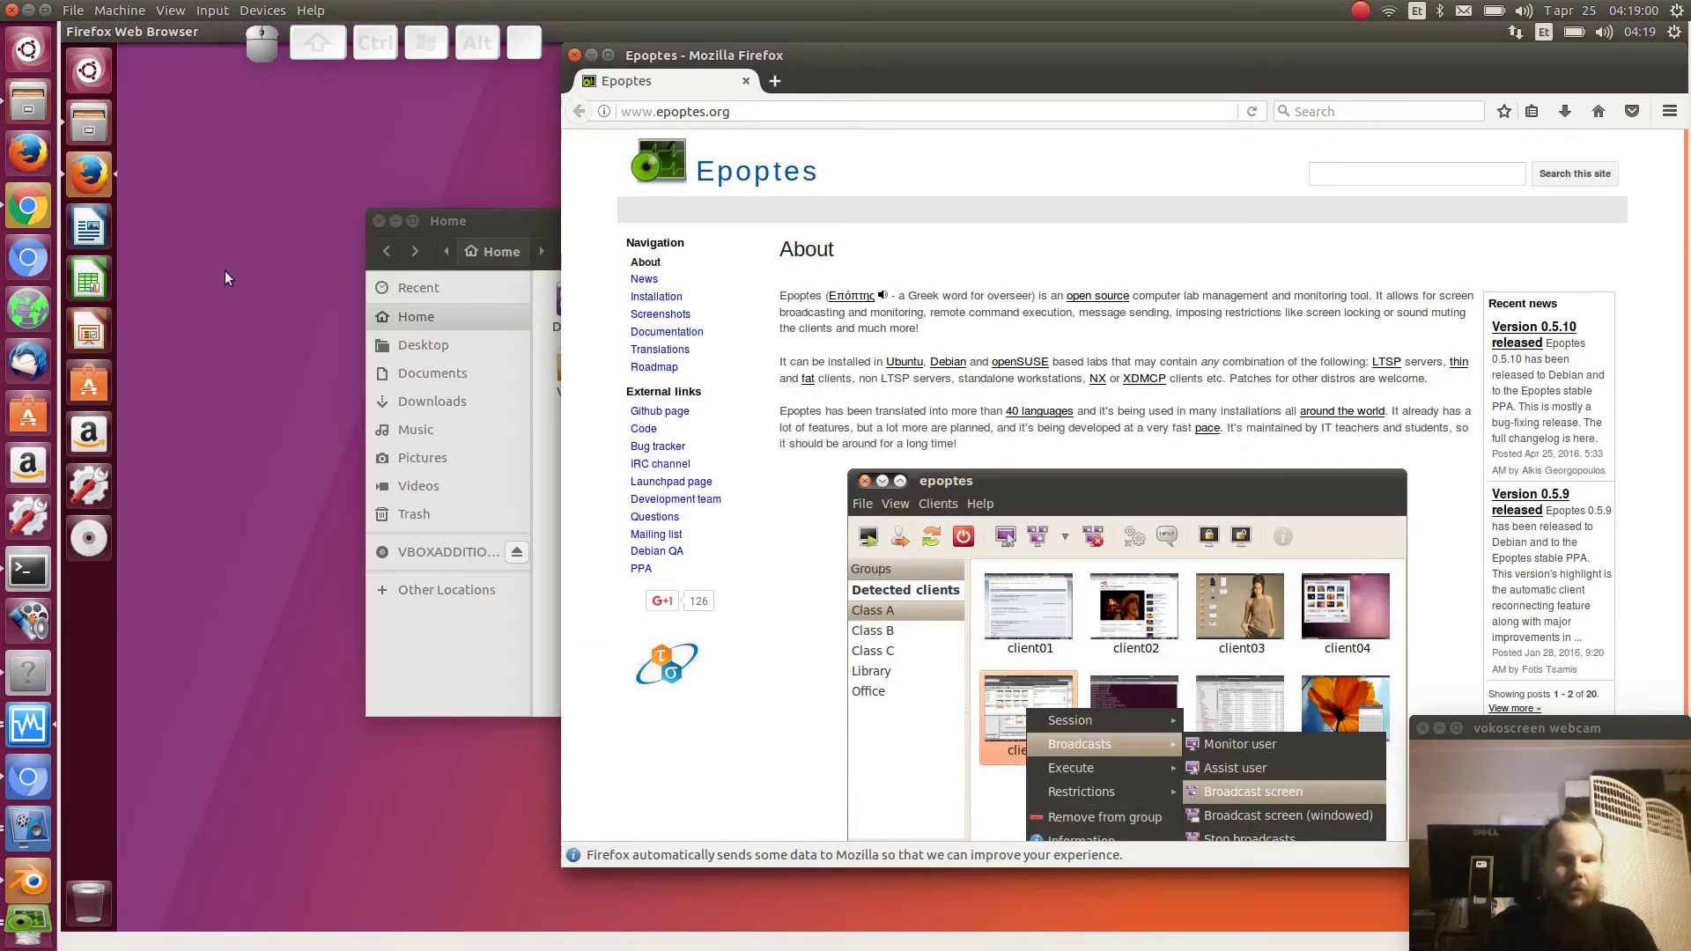
key("ctrl+alt+t")
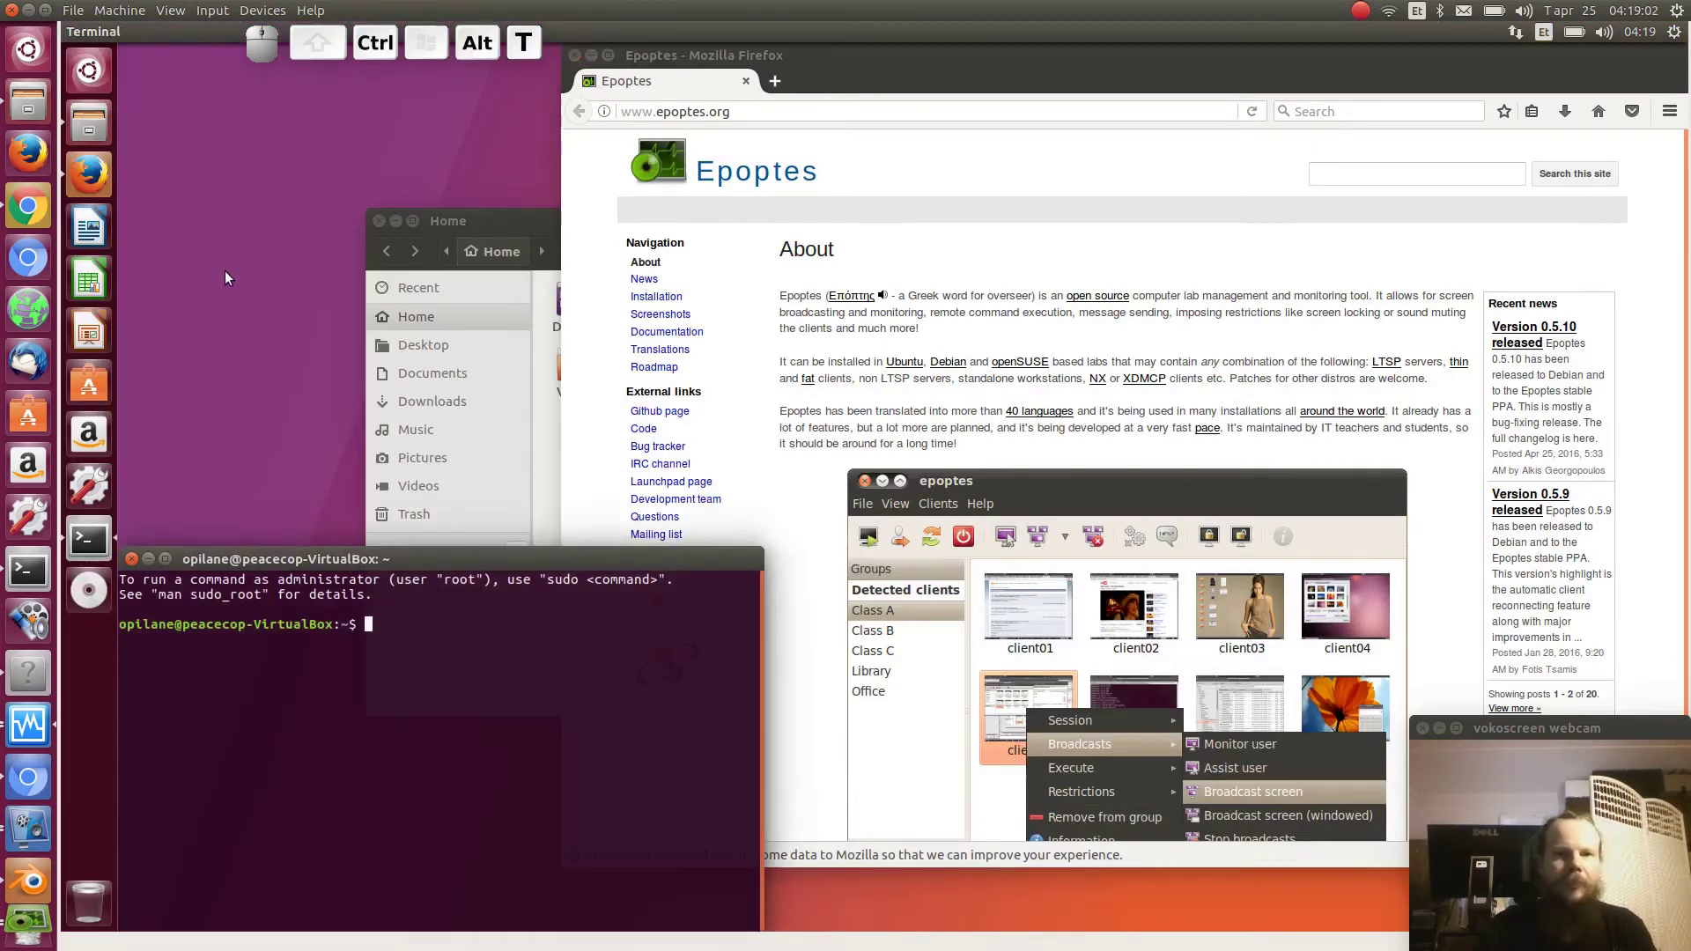
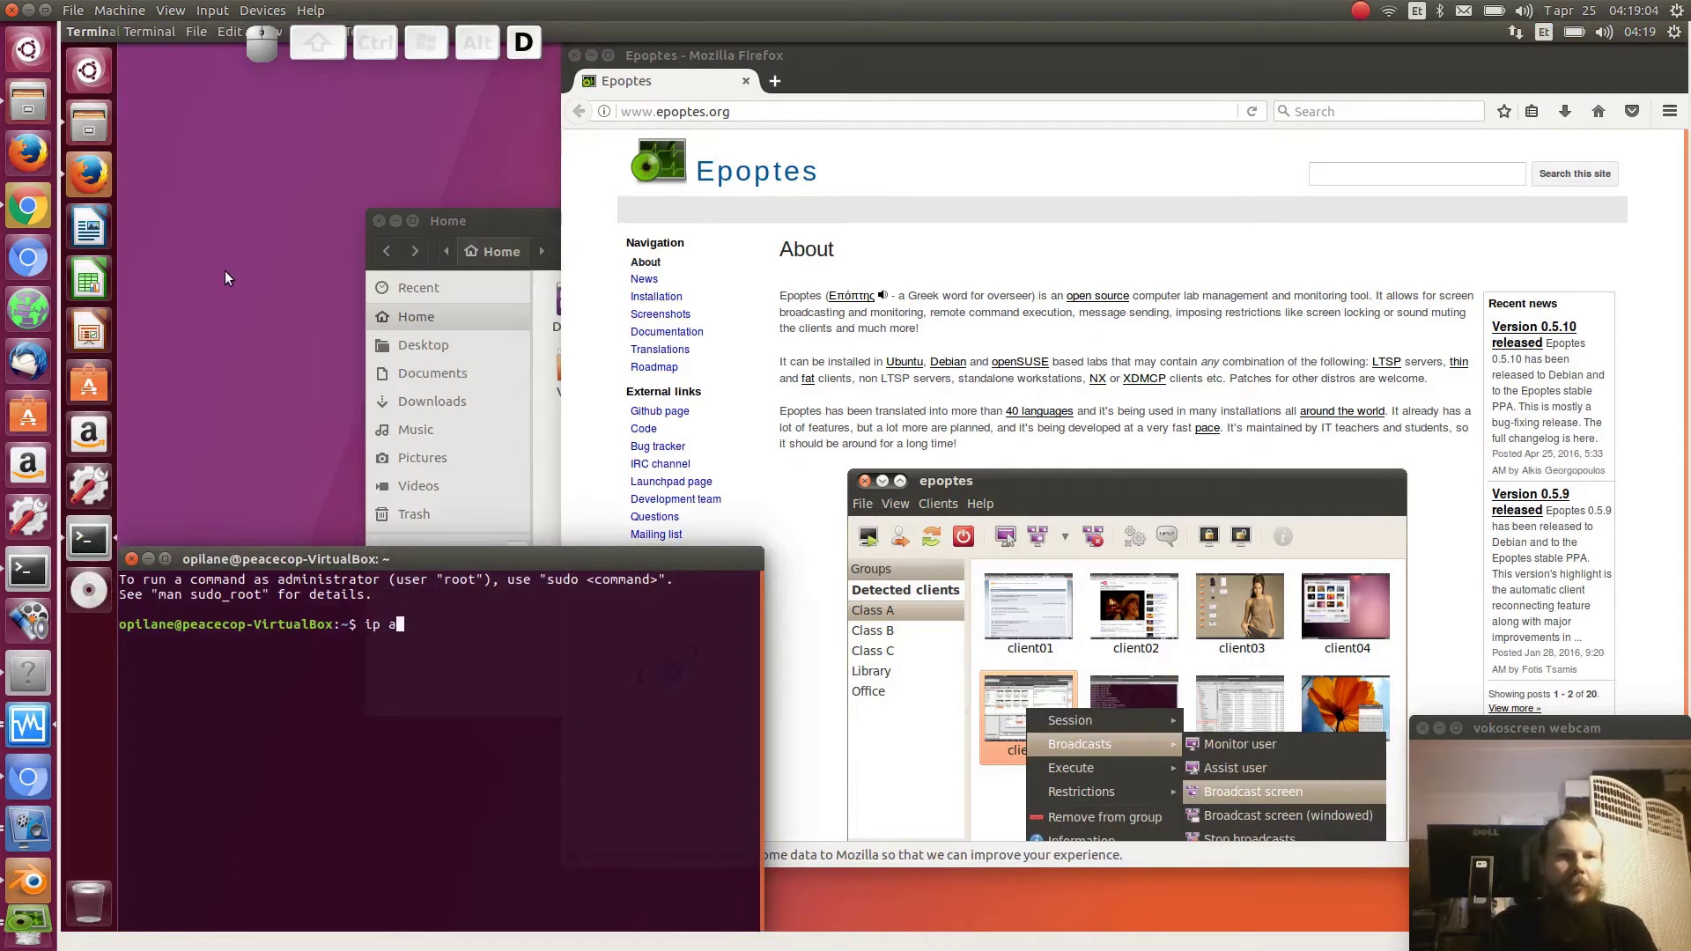
key("Return")
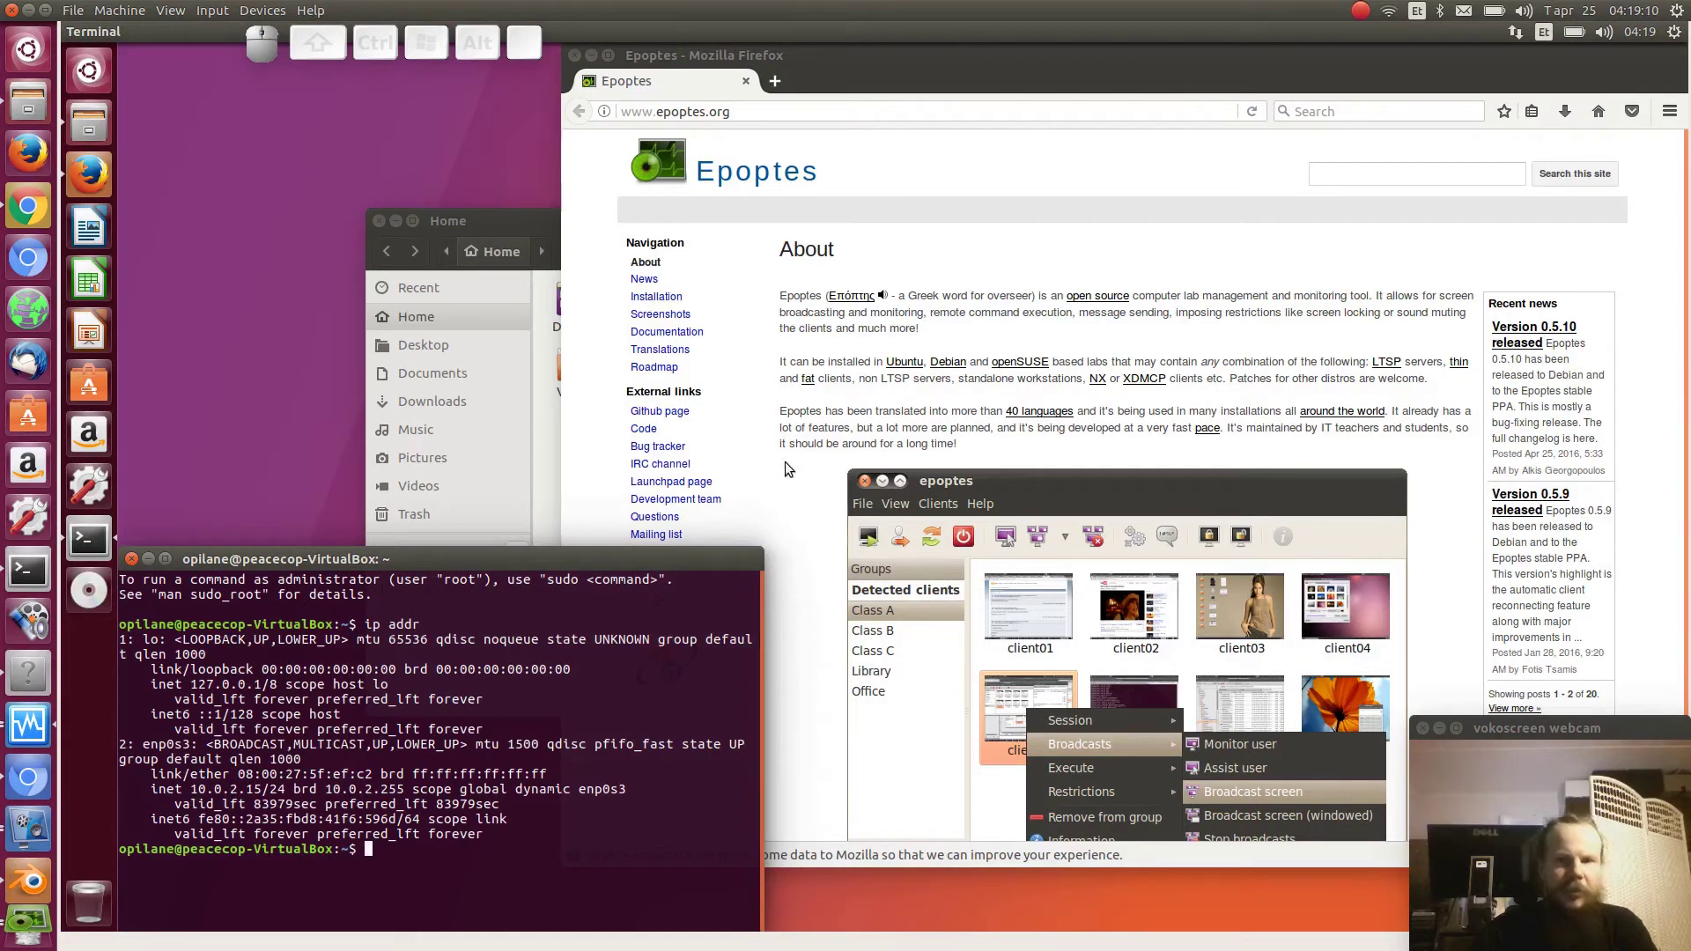
- Switch to Epoptes and close the client Properties dialog with Sulge
key("alt+Tab")
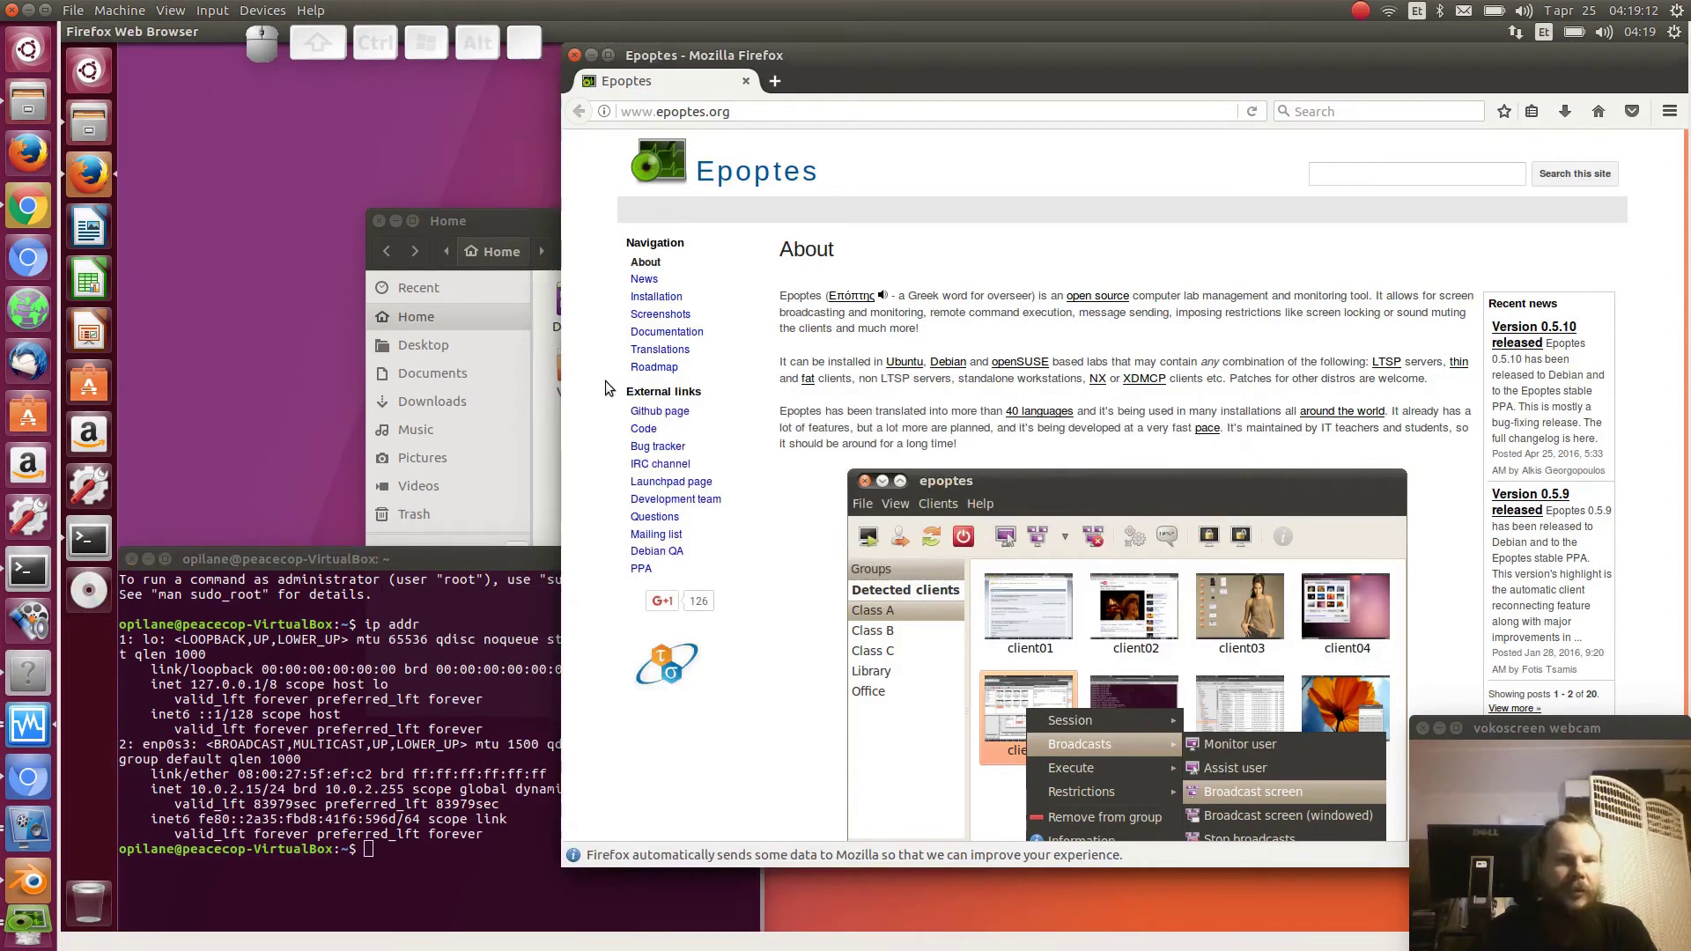
key("ctrl")
key("alt+Tab")
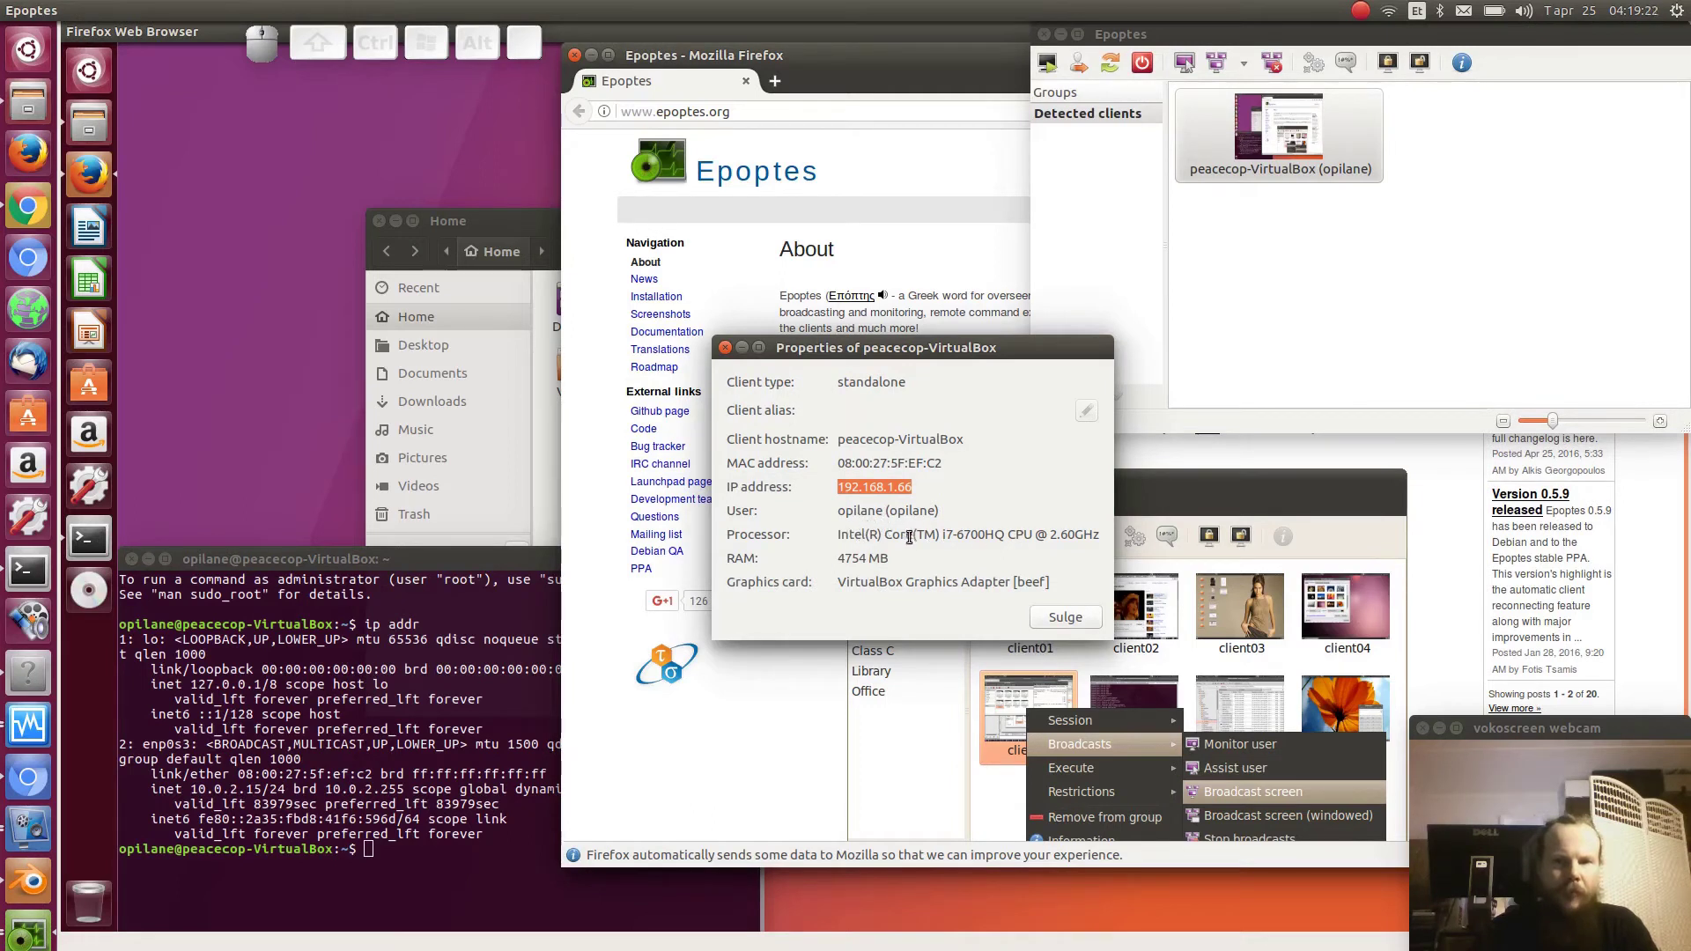
left_click(1063, 617)
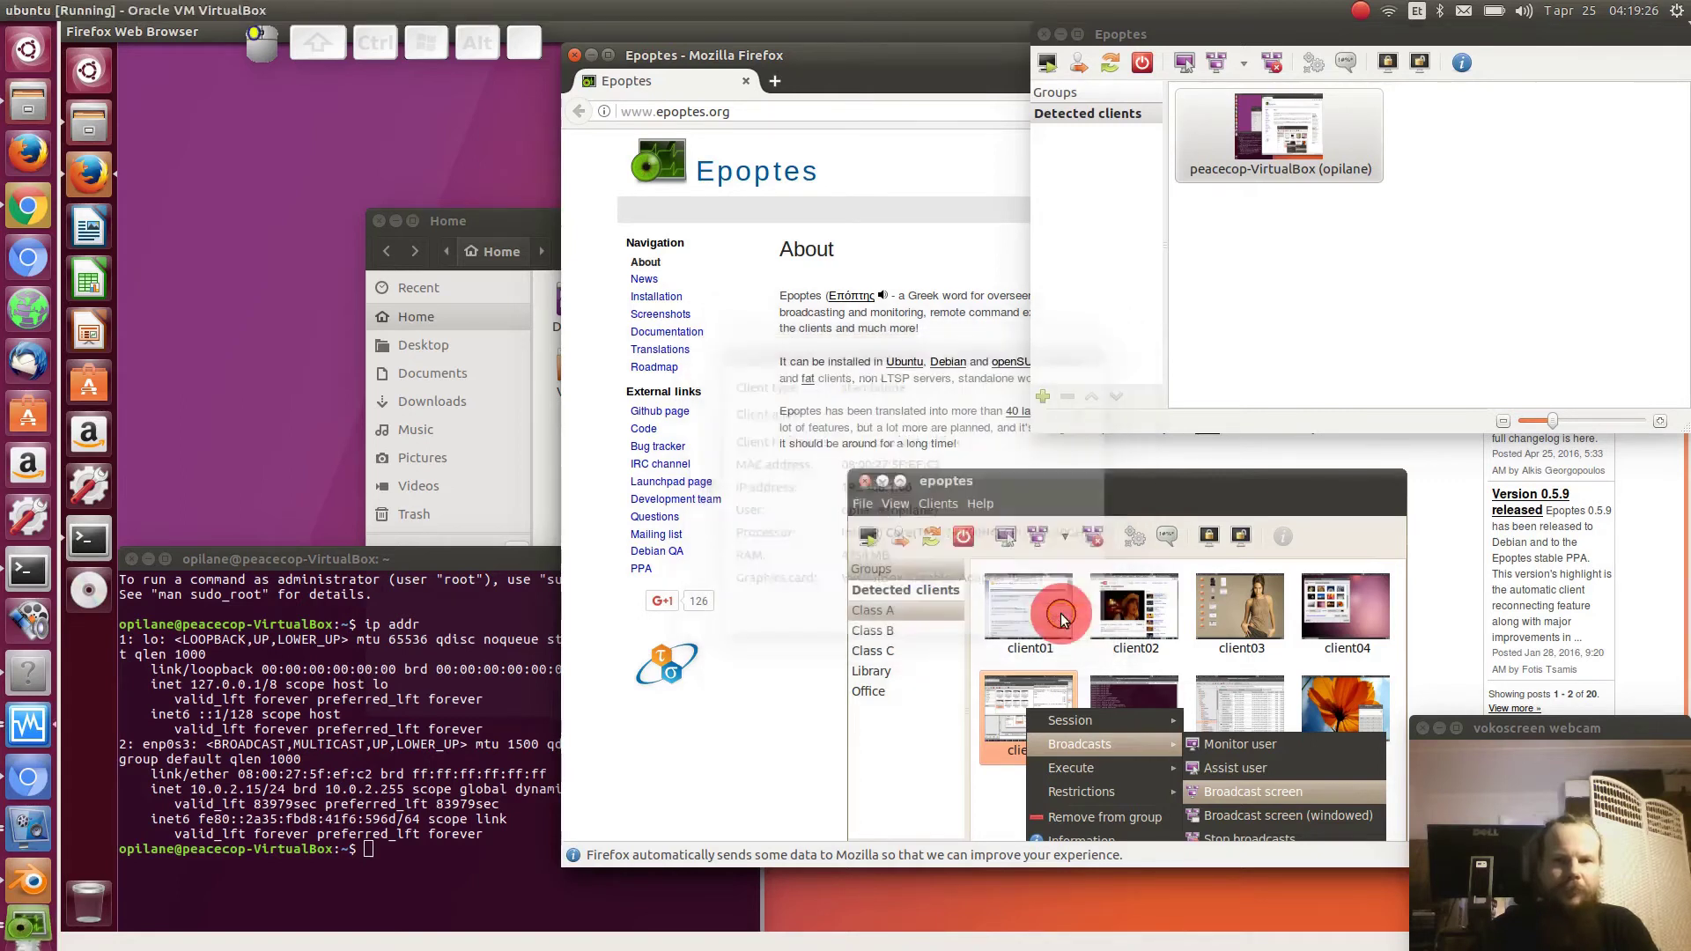